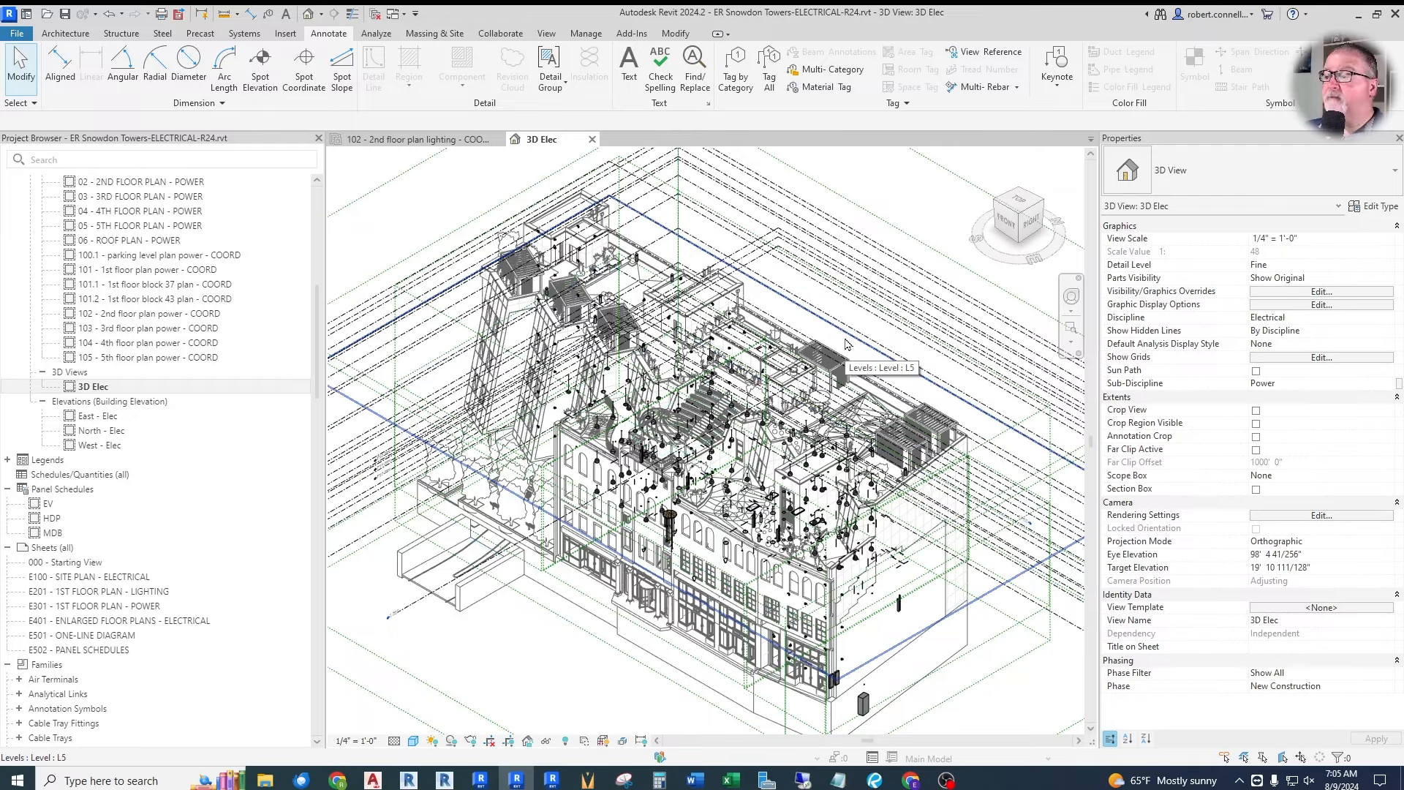
Open the ceiling plan "102 - 2nd floor plan lighting - COORD".
scroll(605, 419, up, 5)
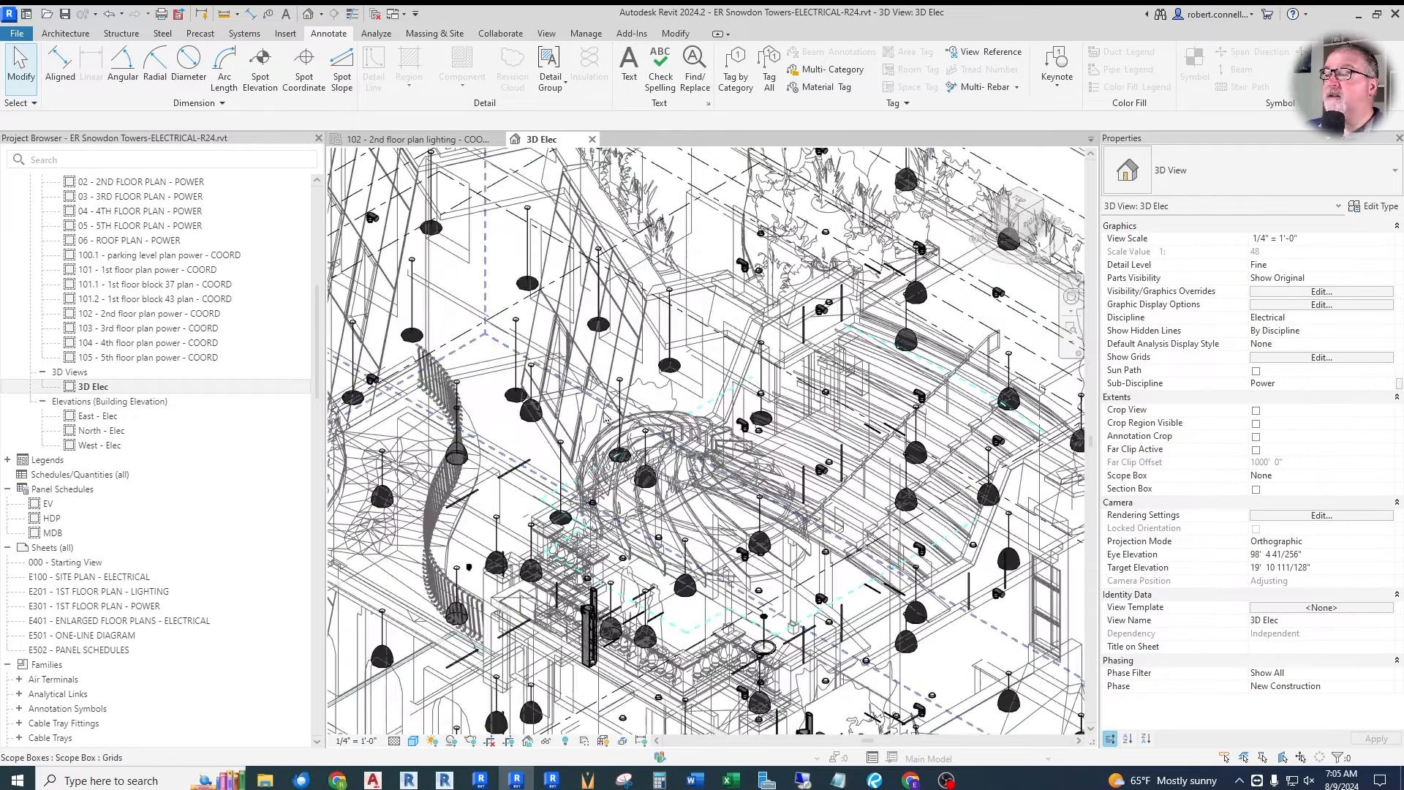
scroll(780, 294, down, 5)
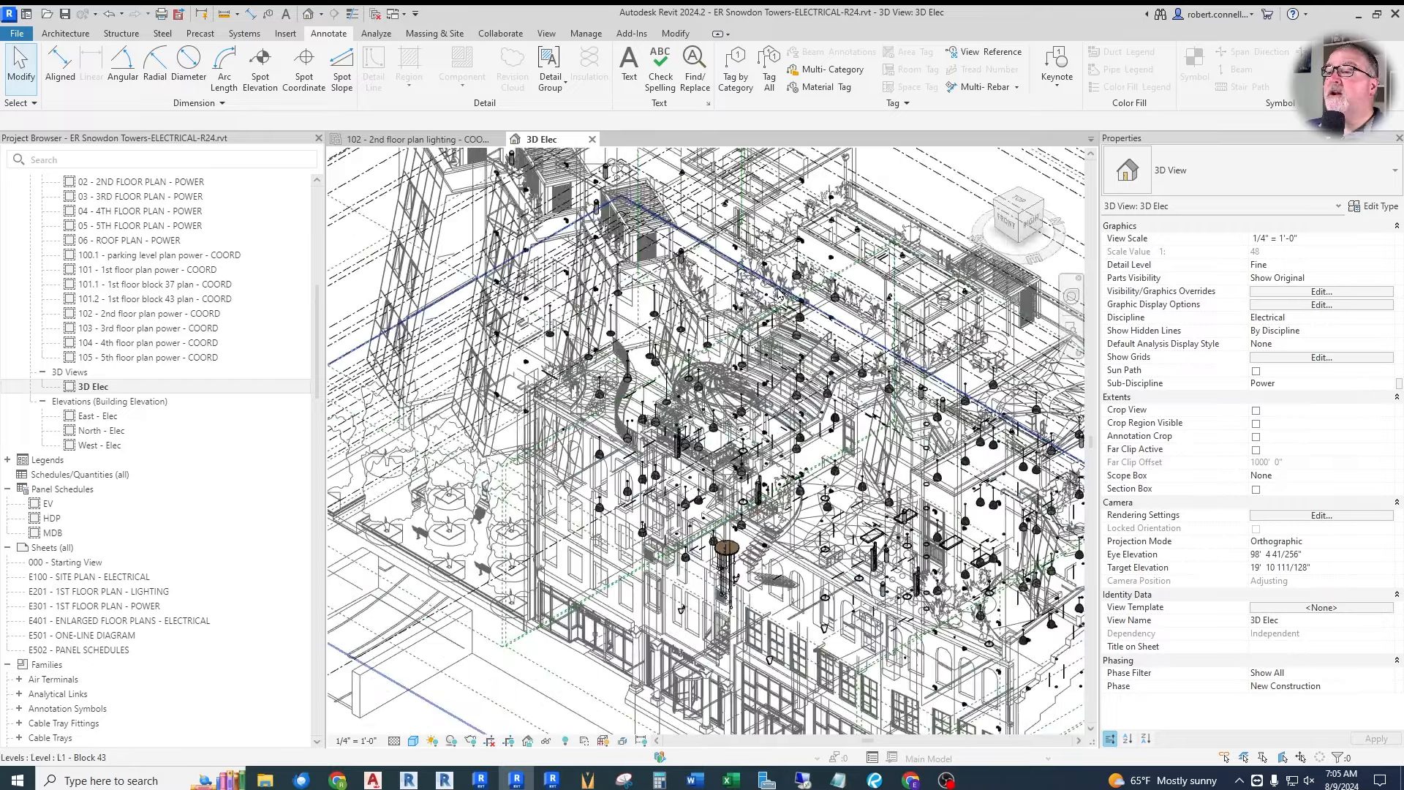
scroll(780, 295, down, 3)
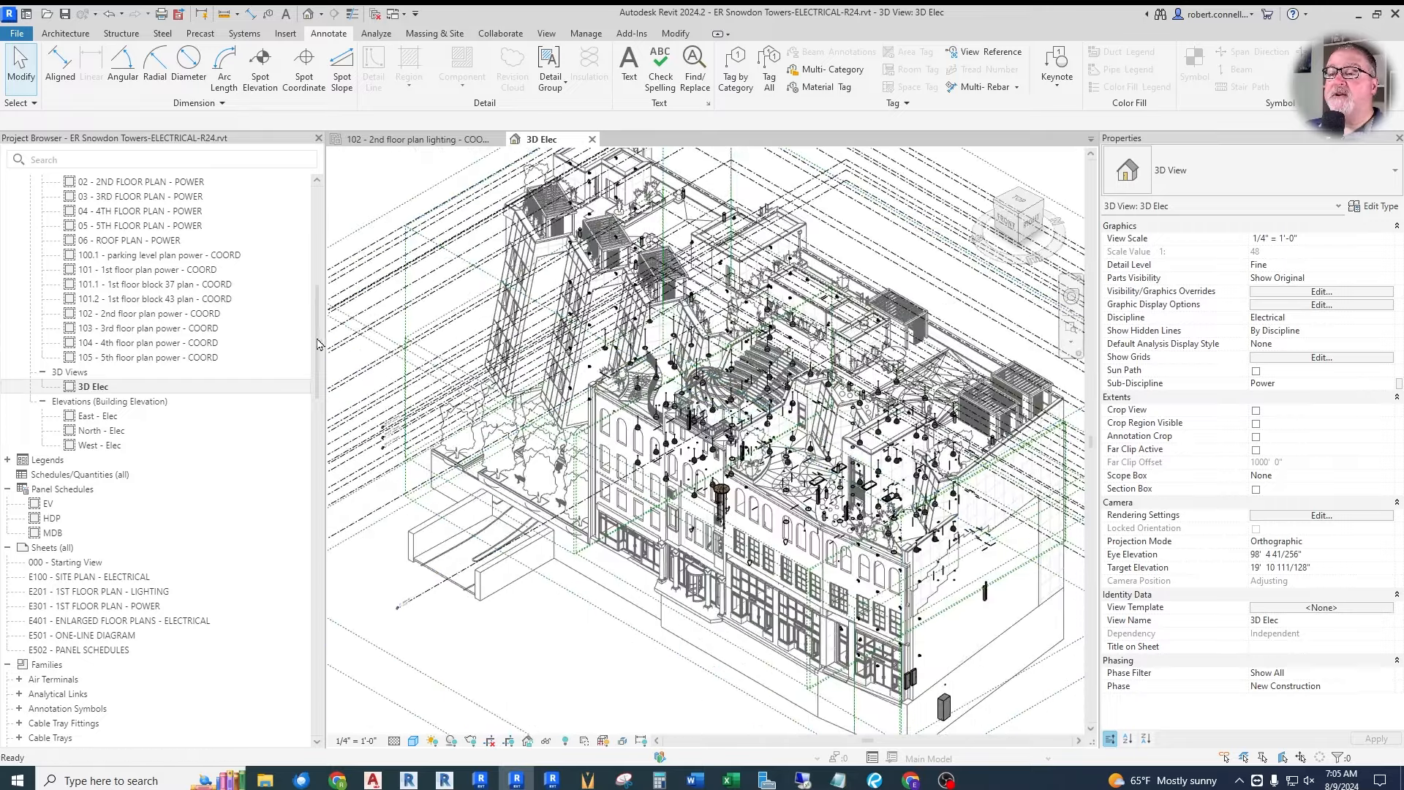
drag(317, 347, 316, 252)
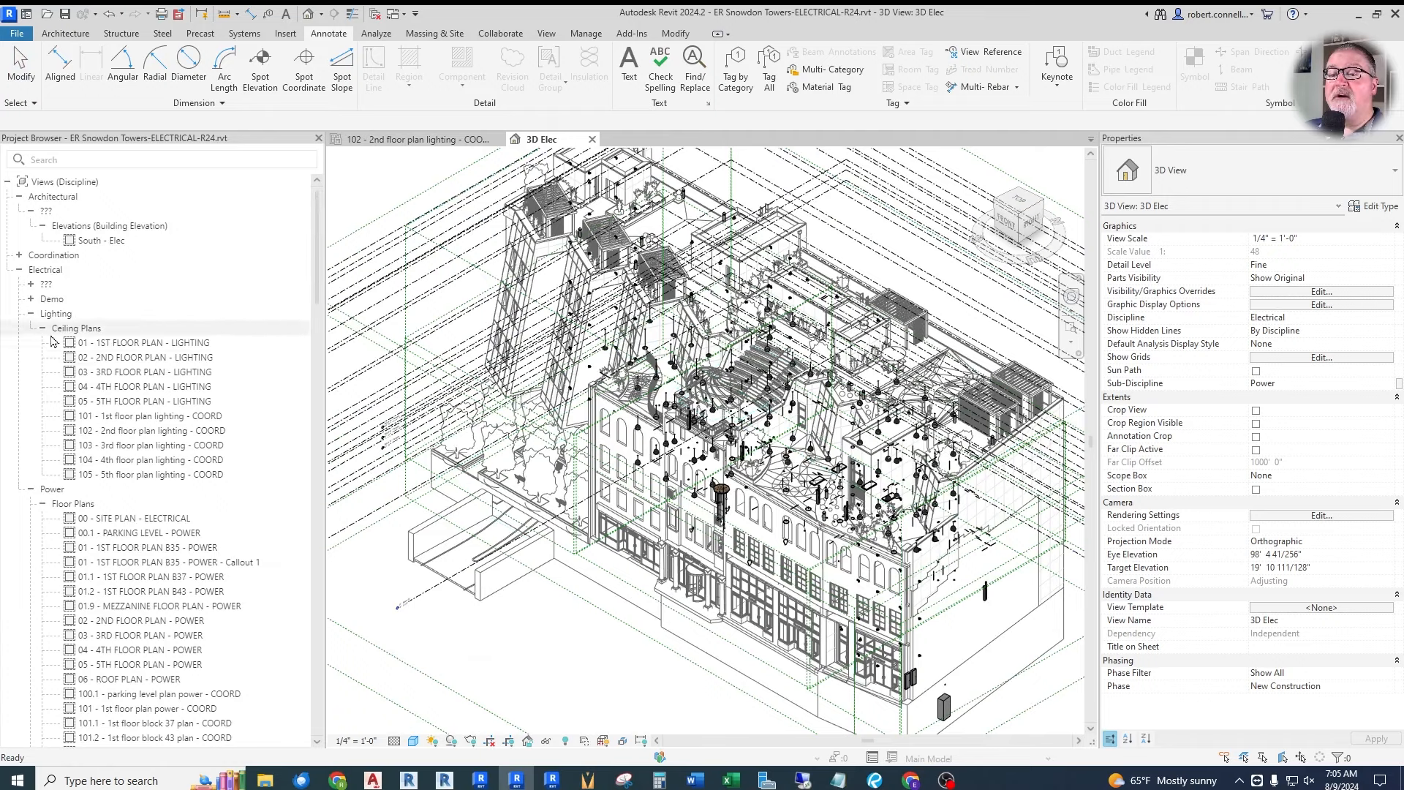
double_click(164, 434)
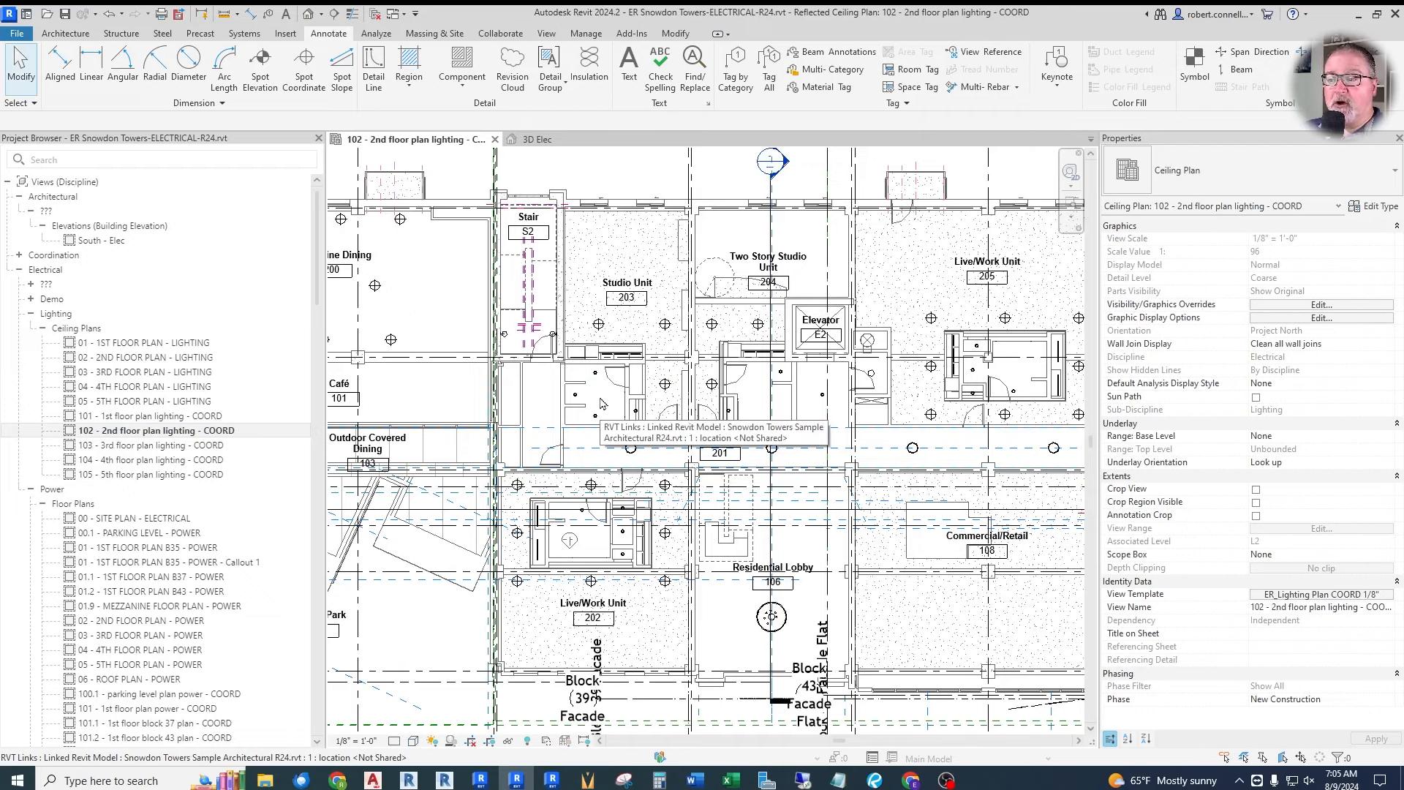
Examine the light fixtures over the kitchen counter of Studio Unit 203 in the 2nd floor lighting plan.
scroll(611, 377, up, 3)
scroll(600, 331, up, 4)
scroll(530, 381, down, 6)
scroll(613, 242, down, 2)
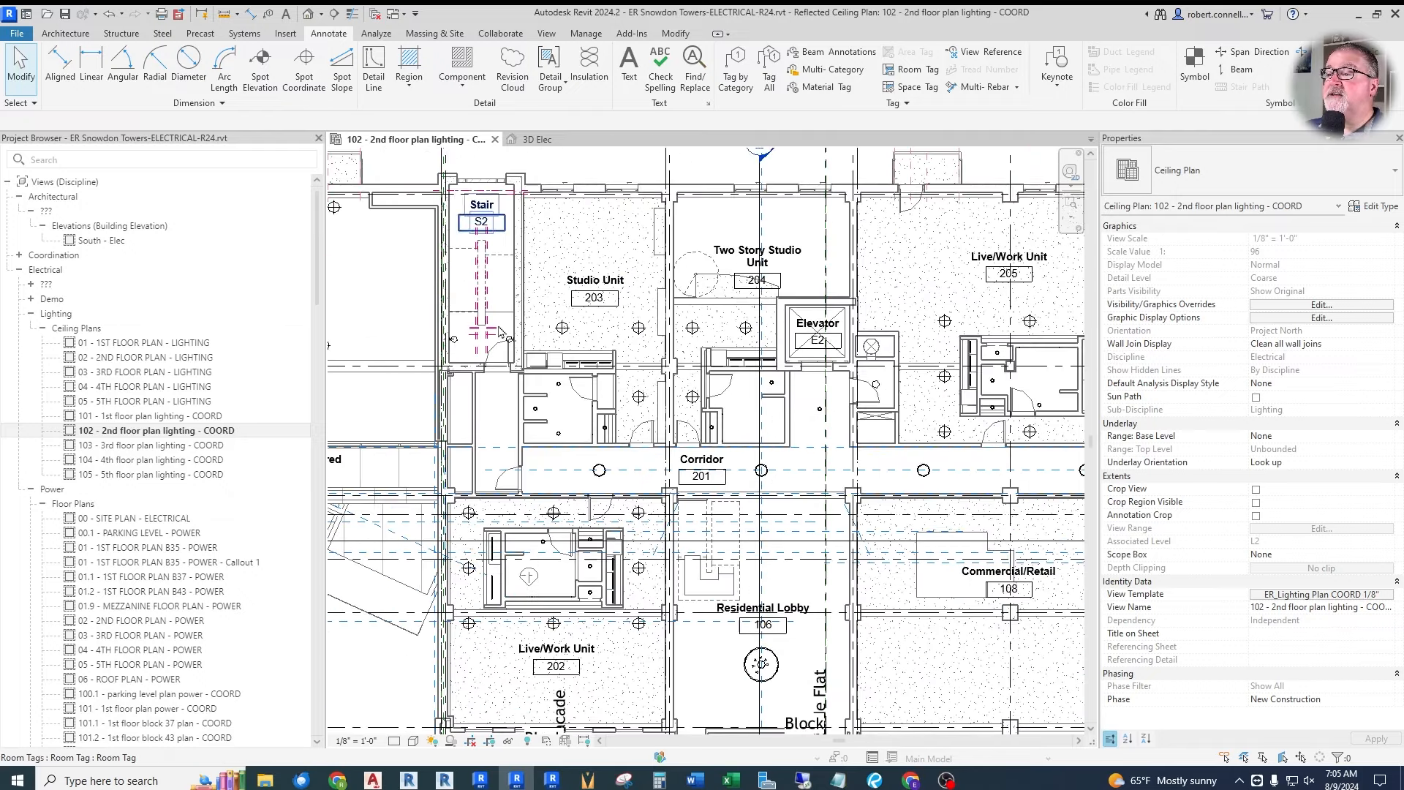
scroll(617, 448, up, 3)
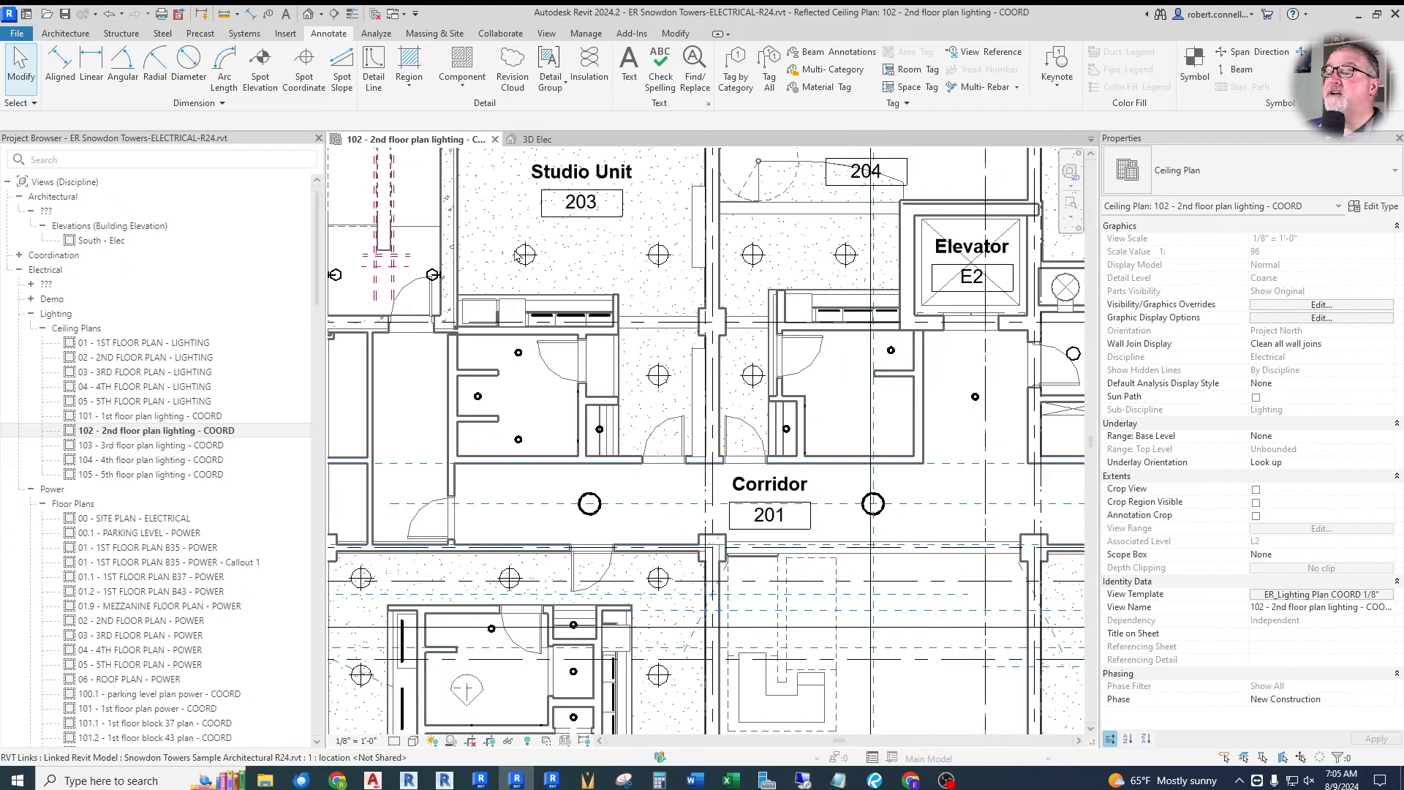
scroll(525, 255, up, 2)
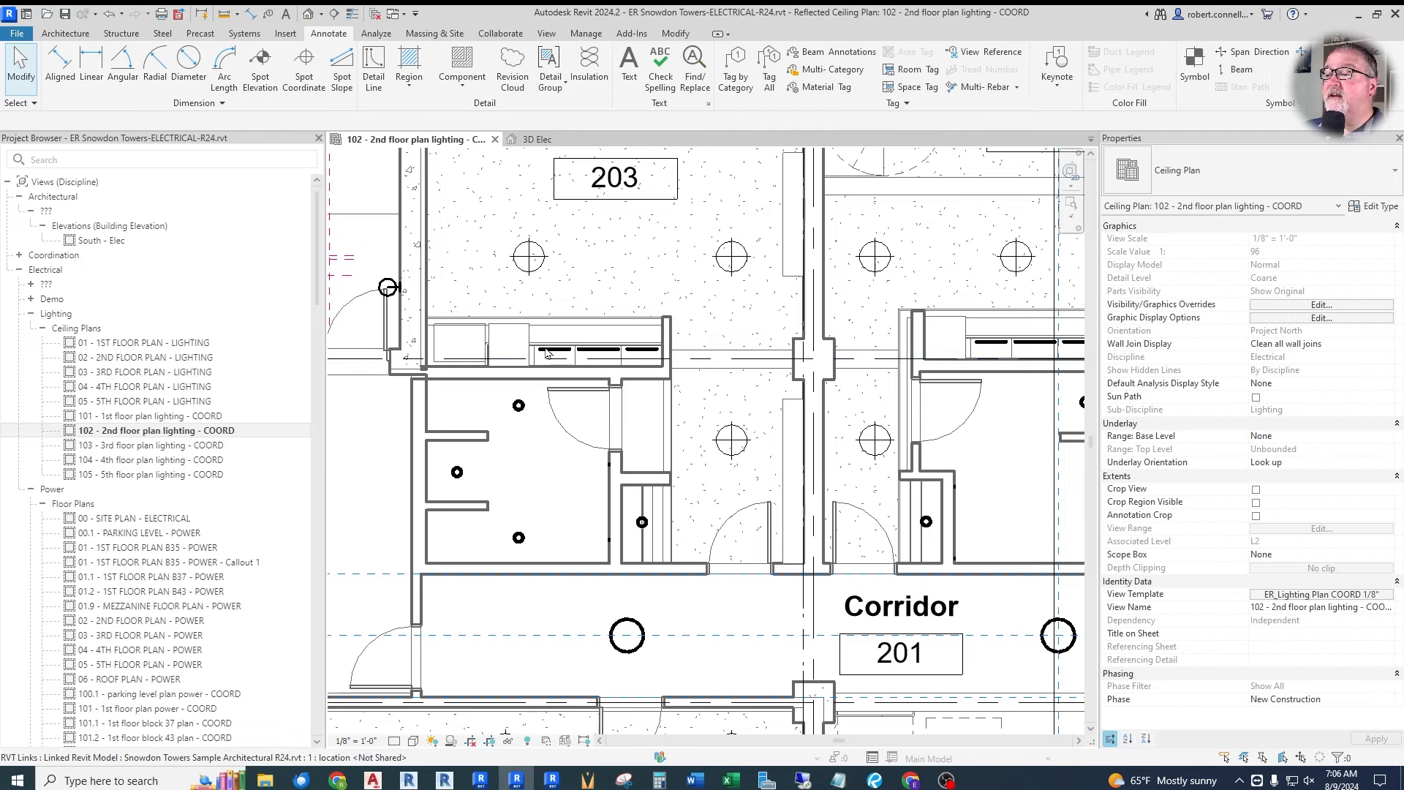
scroll(549, 351, up, 2)
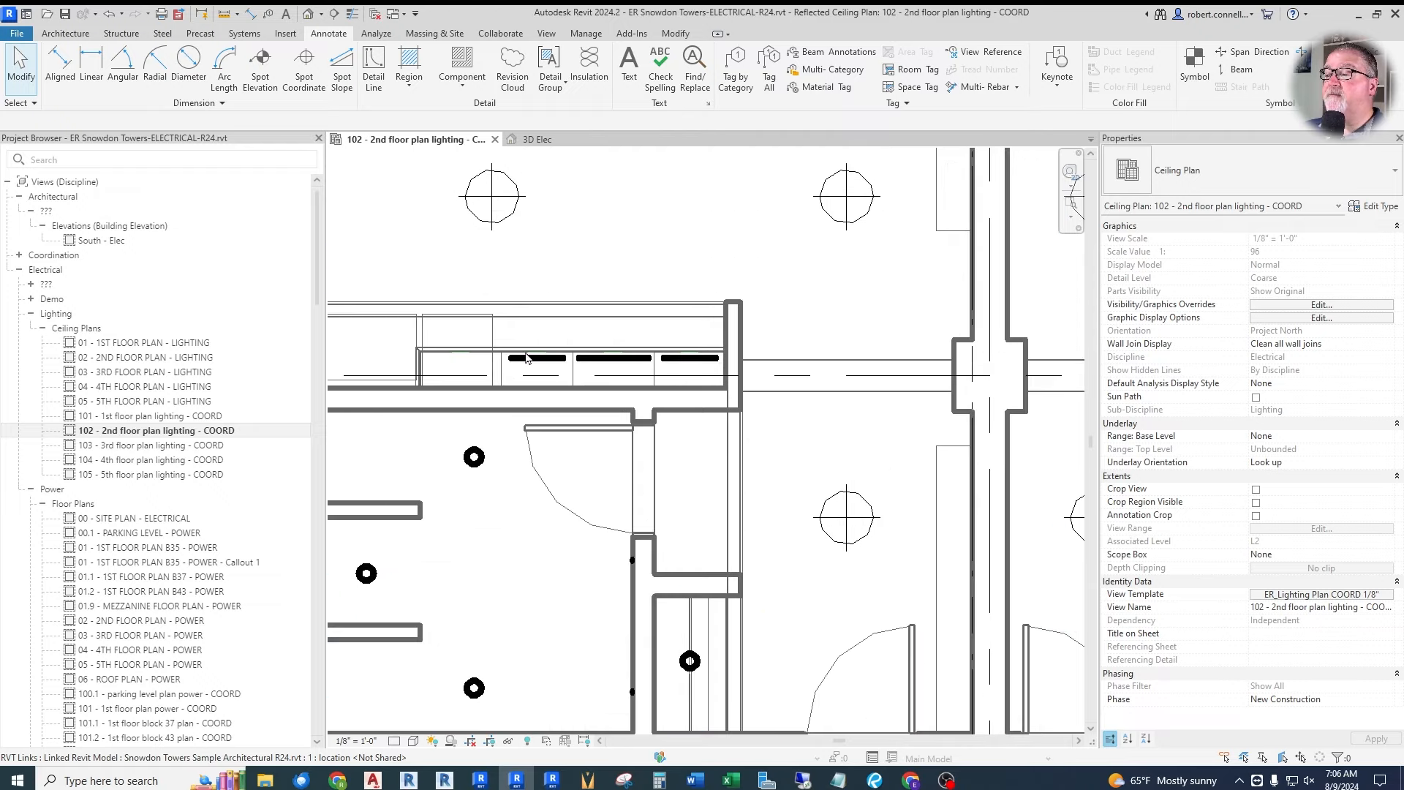
scroll(545, 357, down, 3)
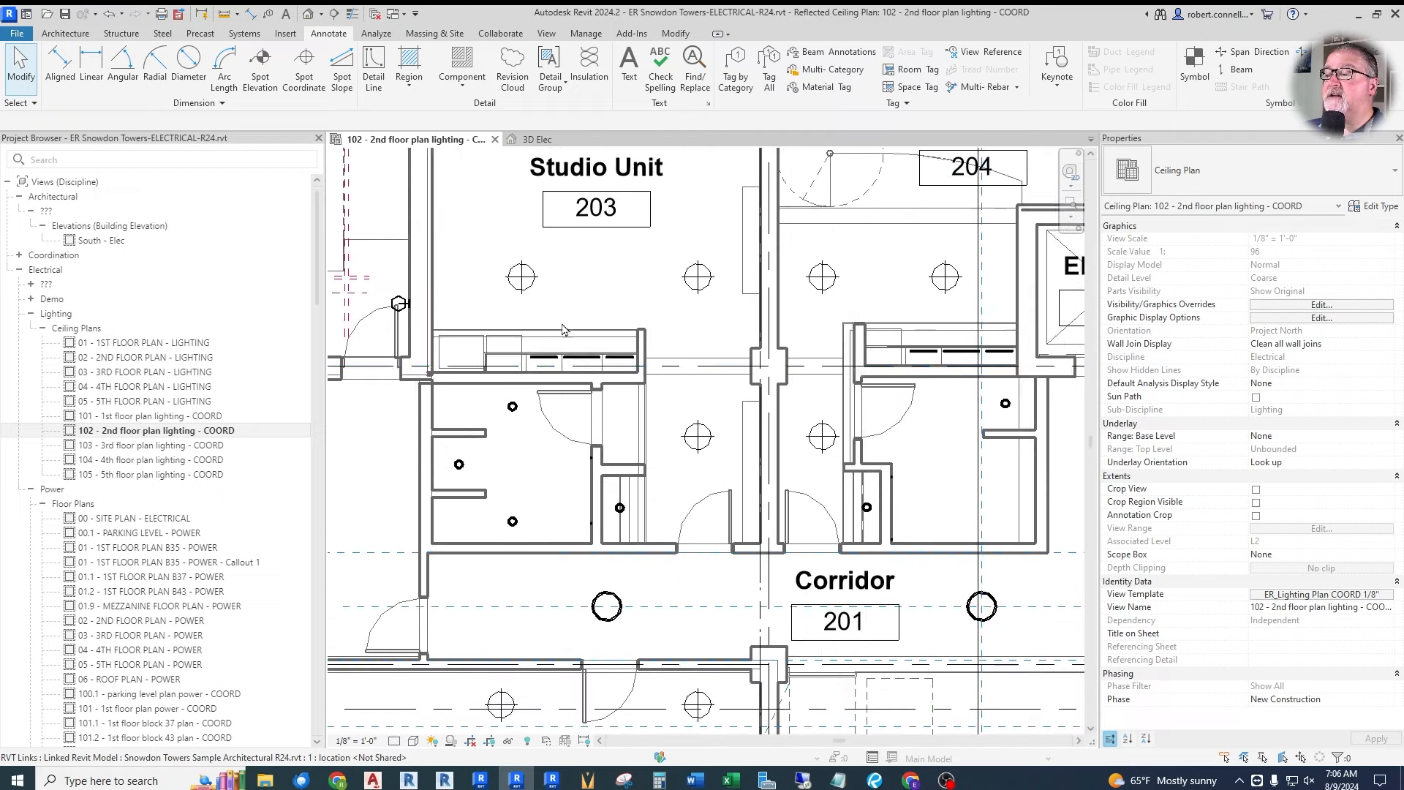
Create a perspective camera view in Studio Unit 203, with the eye near the upper-right room corner, aimed past the kitchen.
click(323, 14)
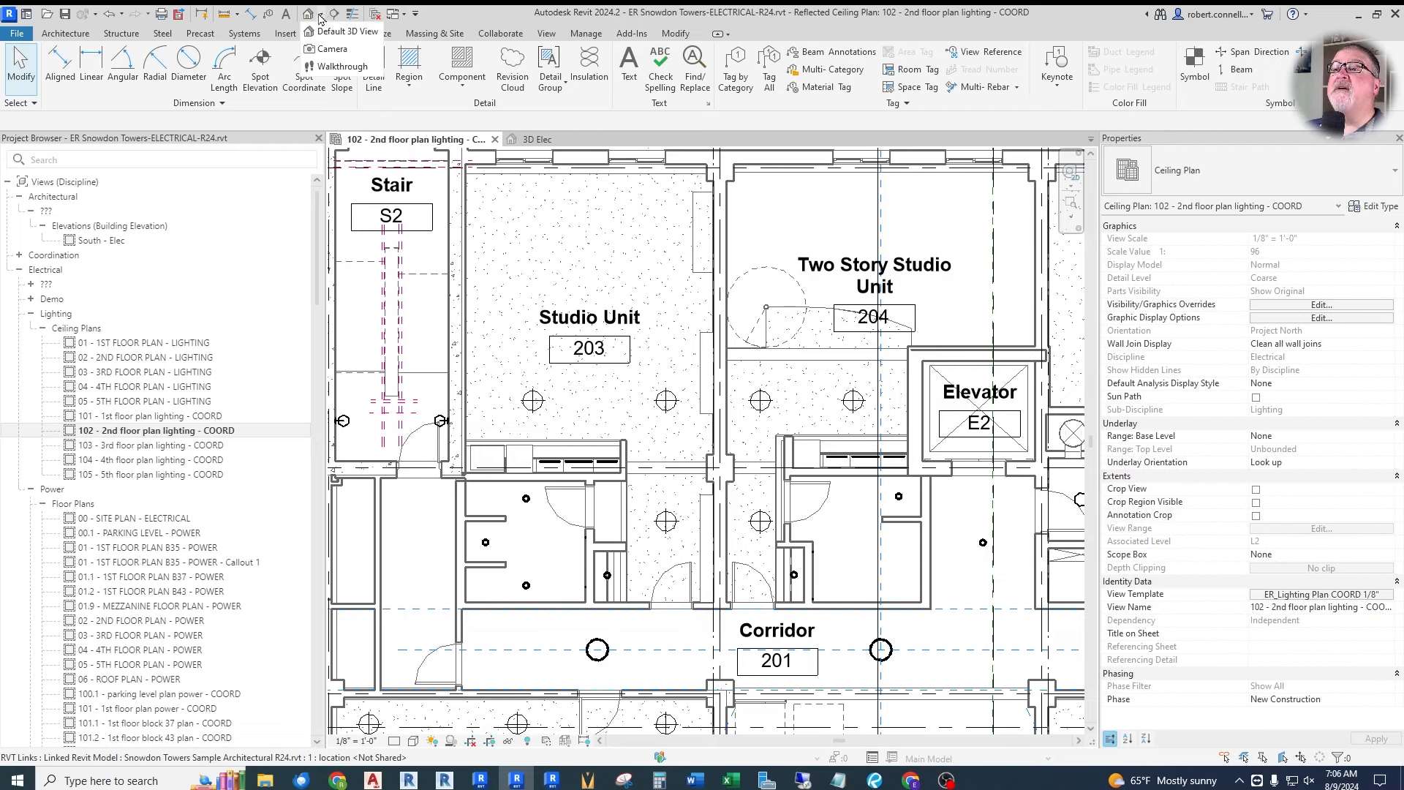
click(320, 16)
click(319, 15)
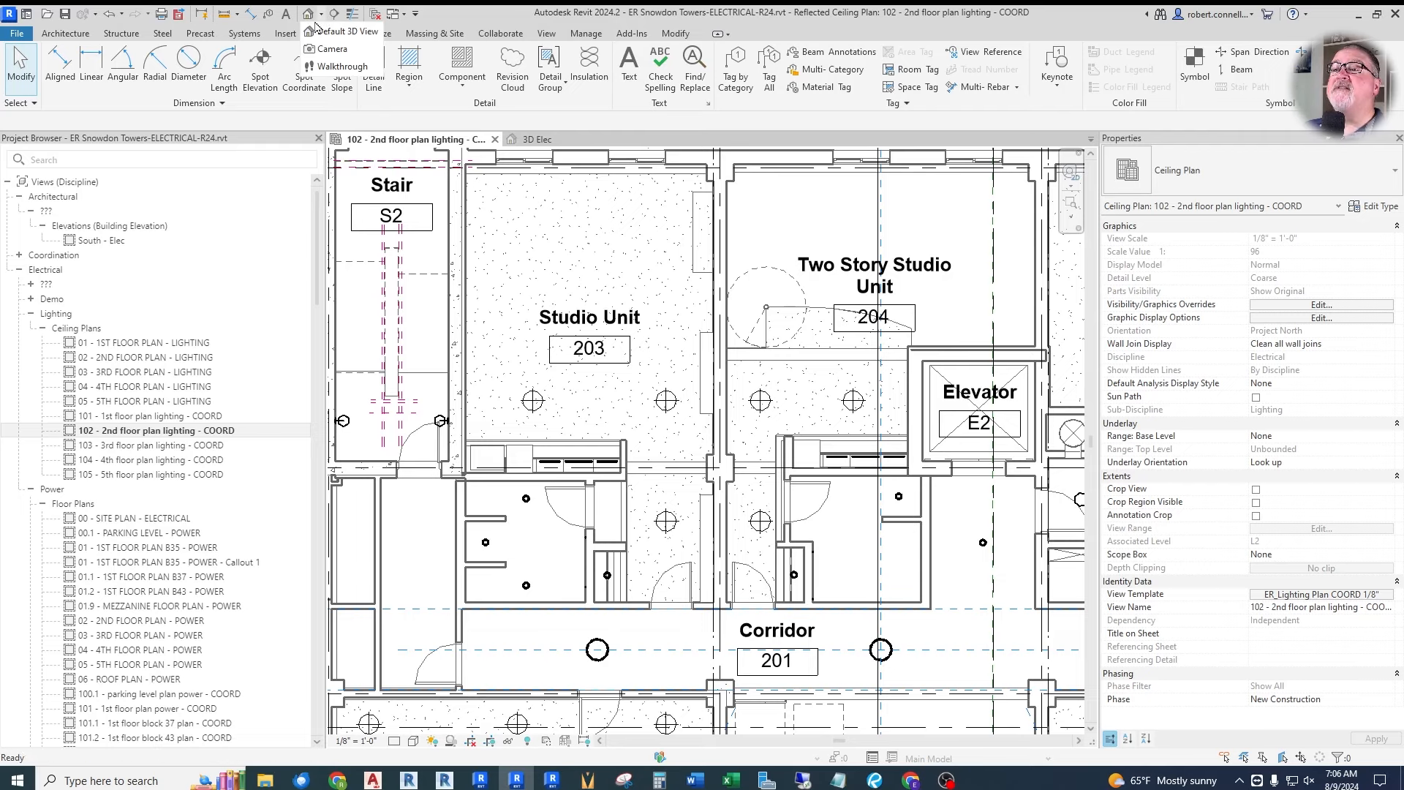
click(332, 48)
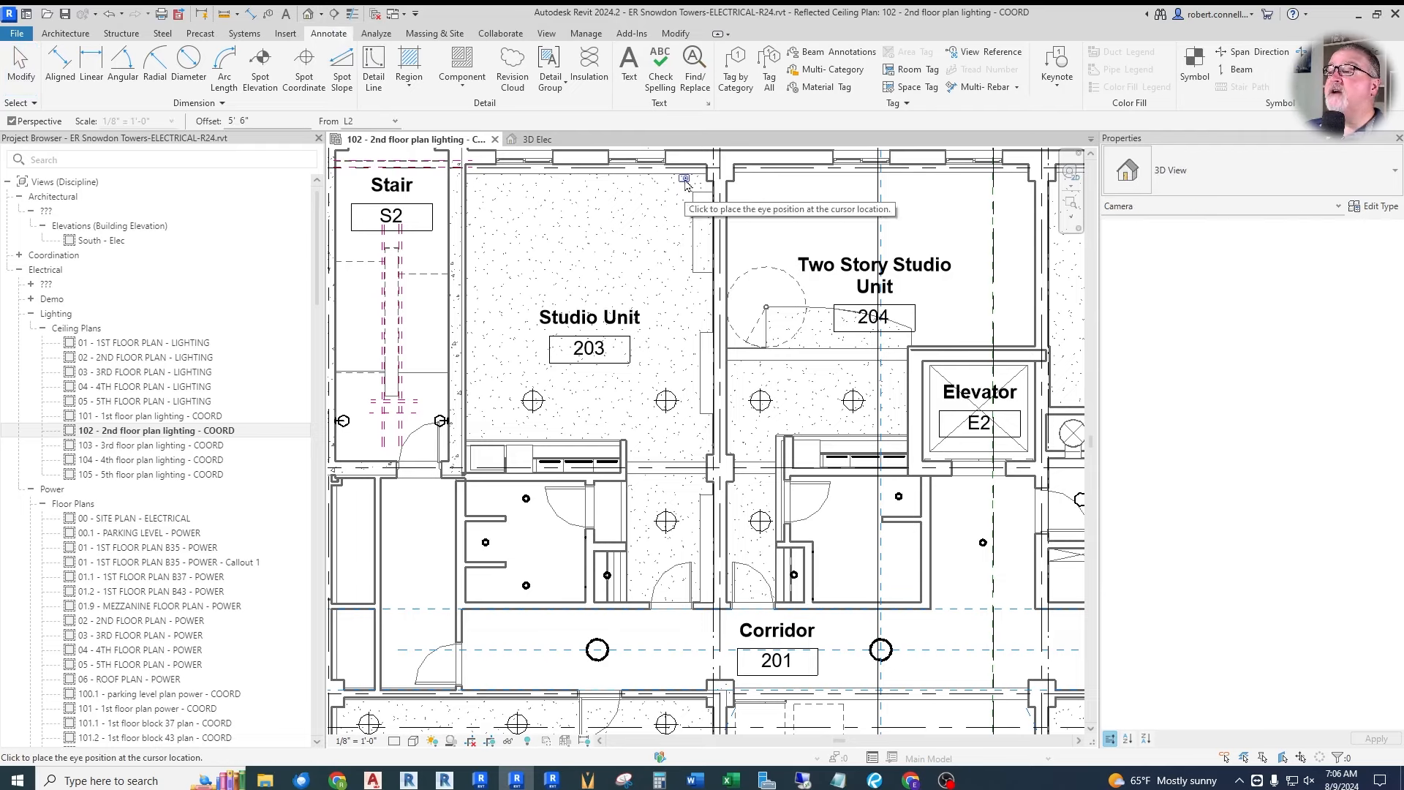
click(688, 175)
click(430, 542)
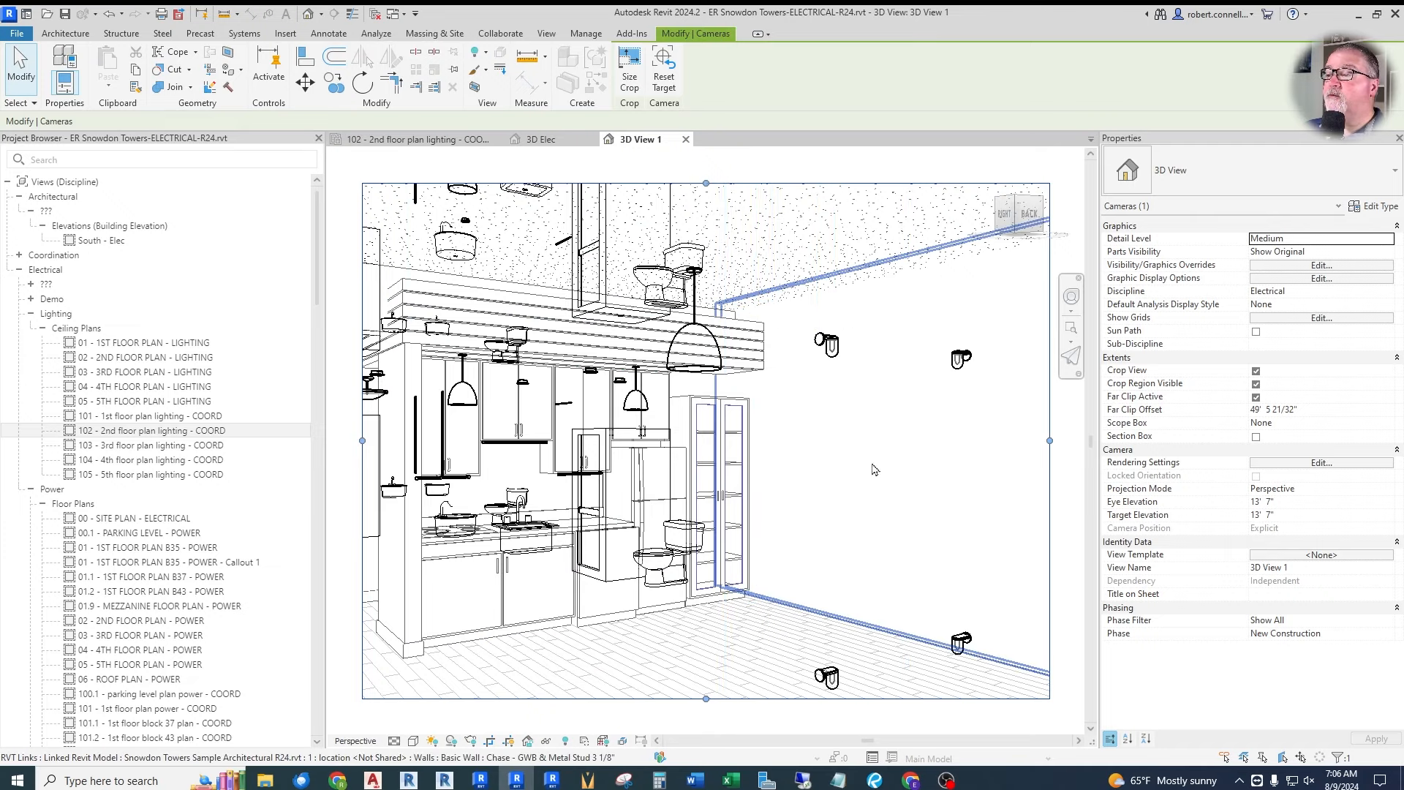
Set the camera view's discipline to Coordination.
click(1372, 297)
click(1388, 292)
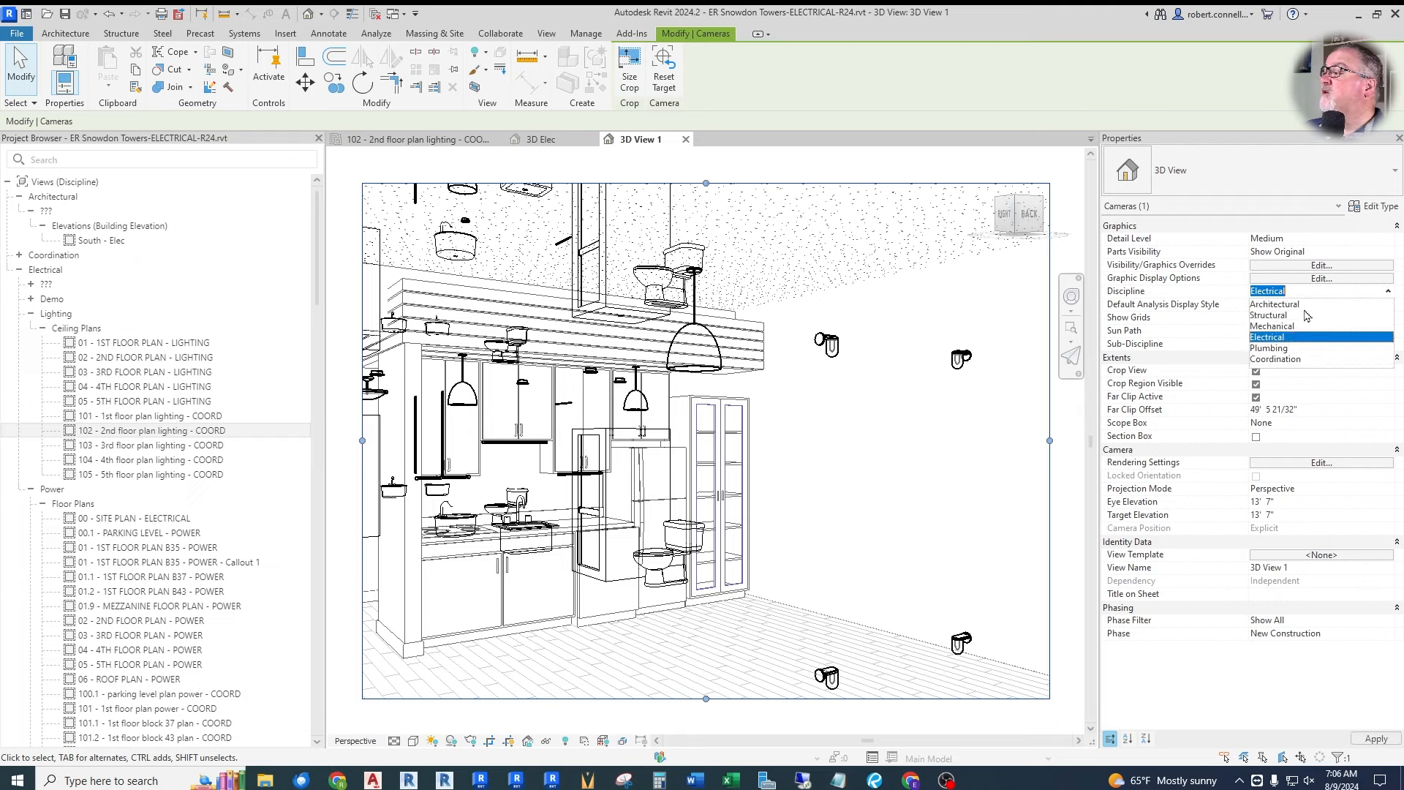
click(1277, 360)
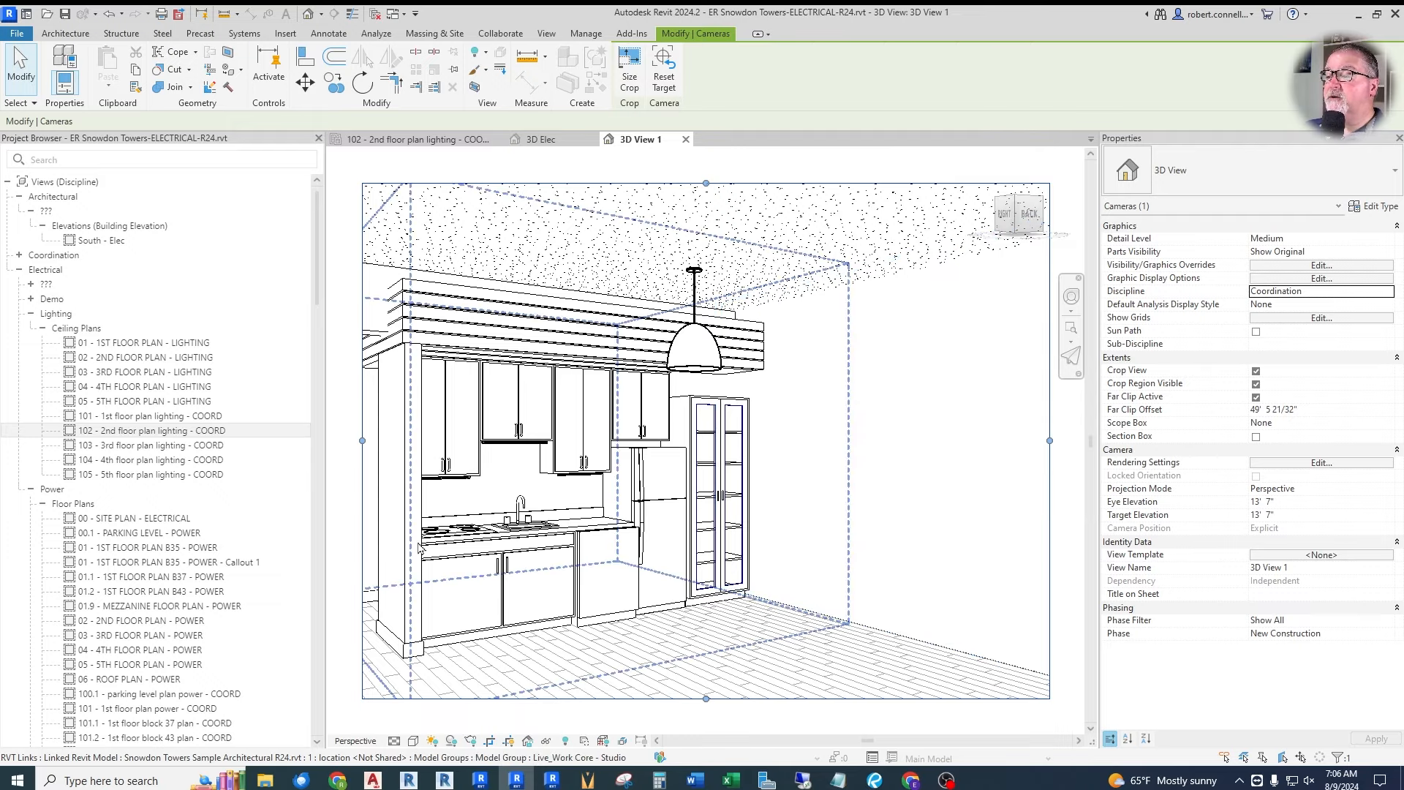
Try the Shaded visual style on the camera view of the kitchen.
scroll(377, 570, up, 2)
scroll(619, 468, down, 3)
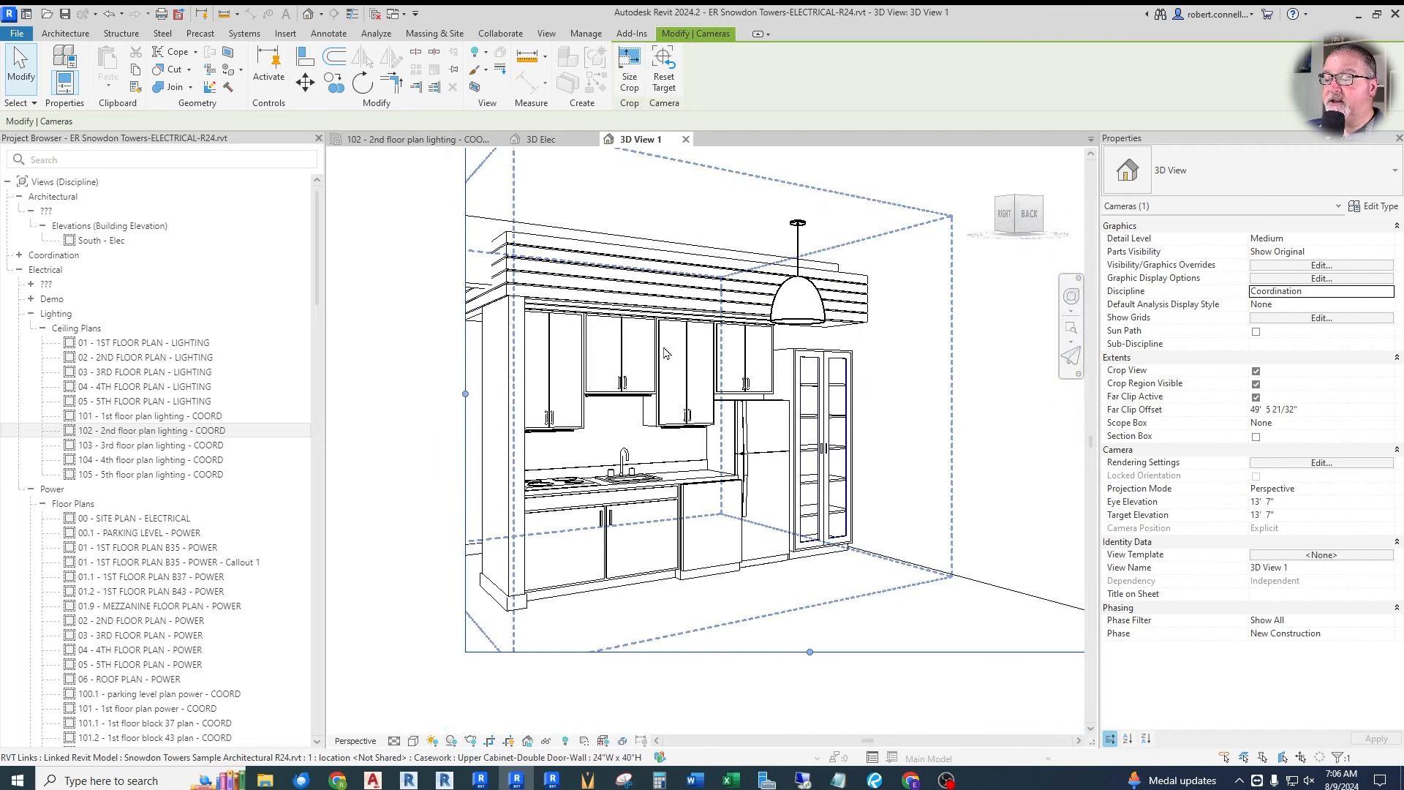
click(414, 741)
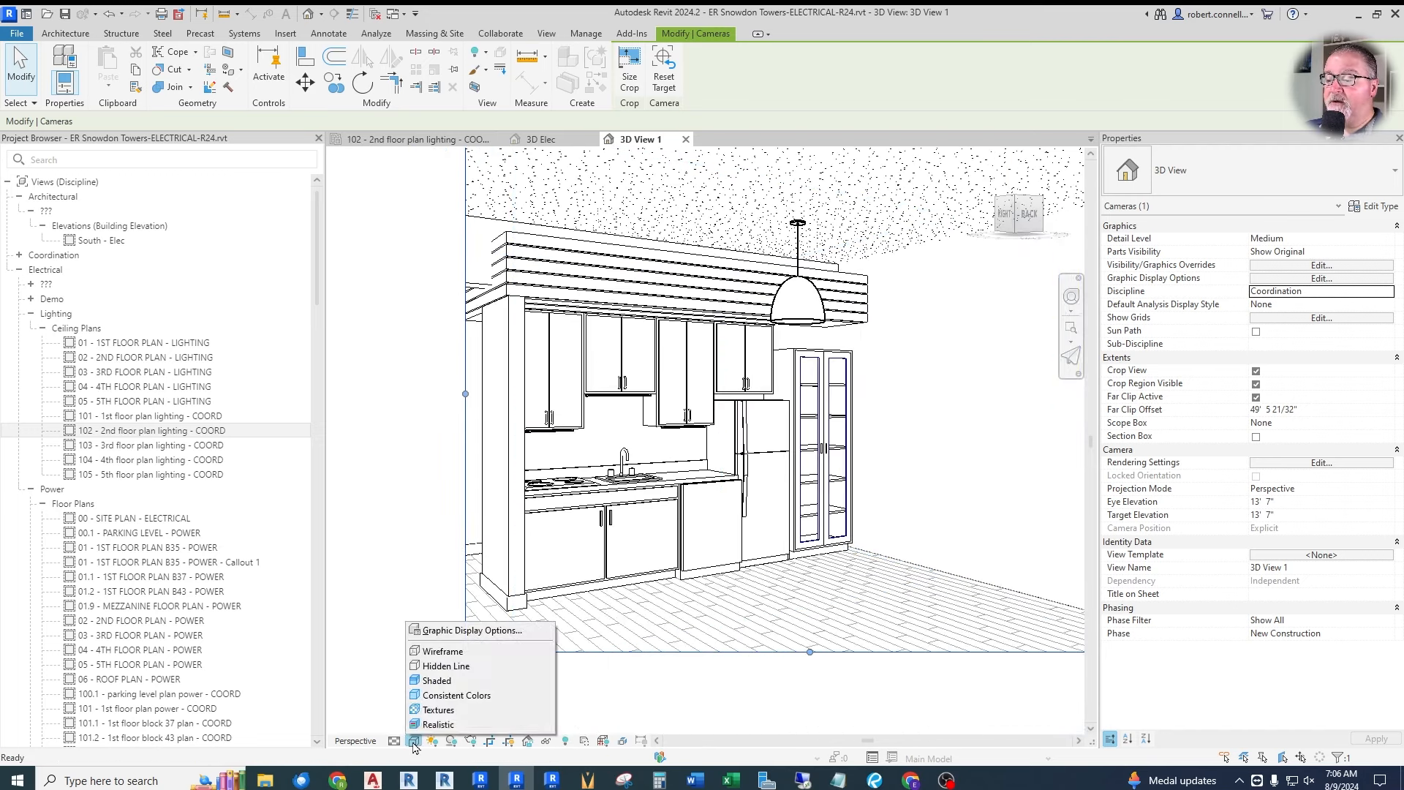
click(441, 682)
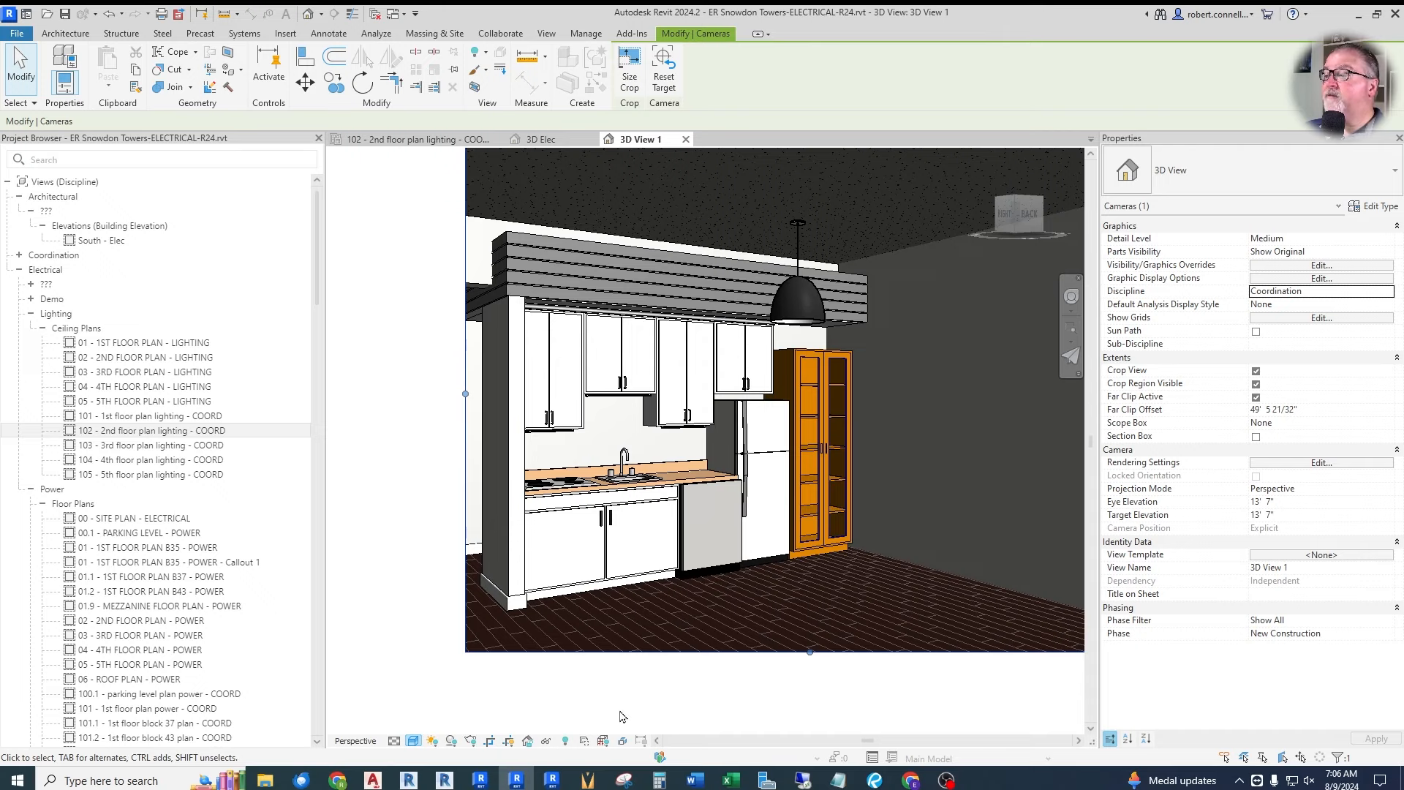
Set the camera view's visual style to Consistent Colors and deselect the camera.
click(413, 741)
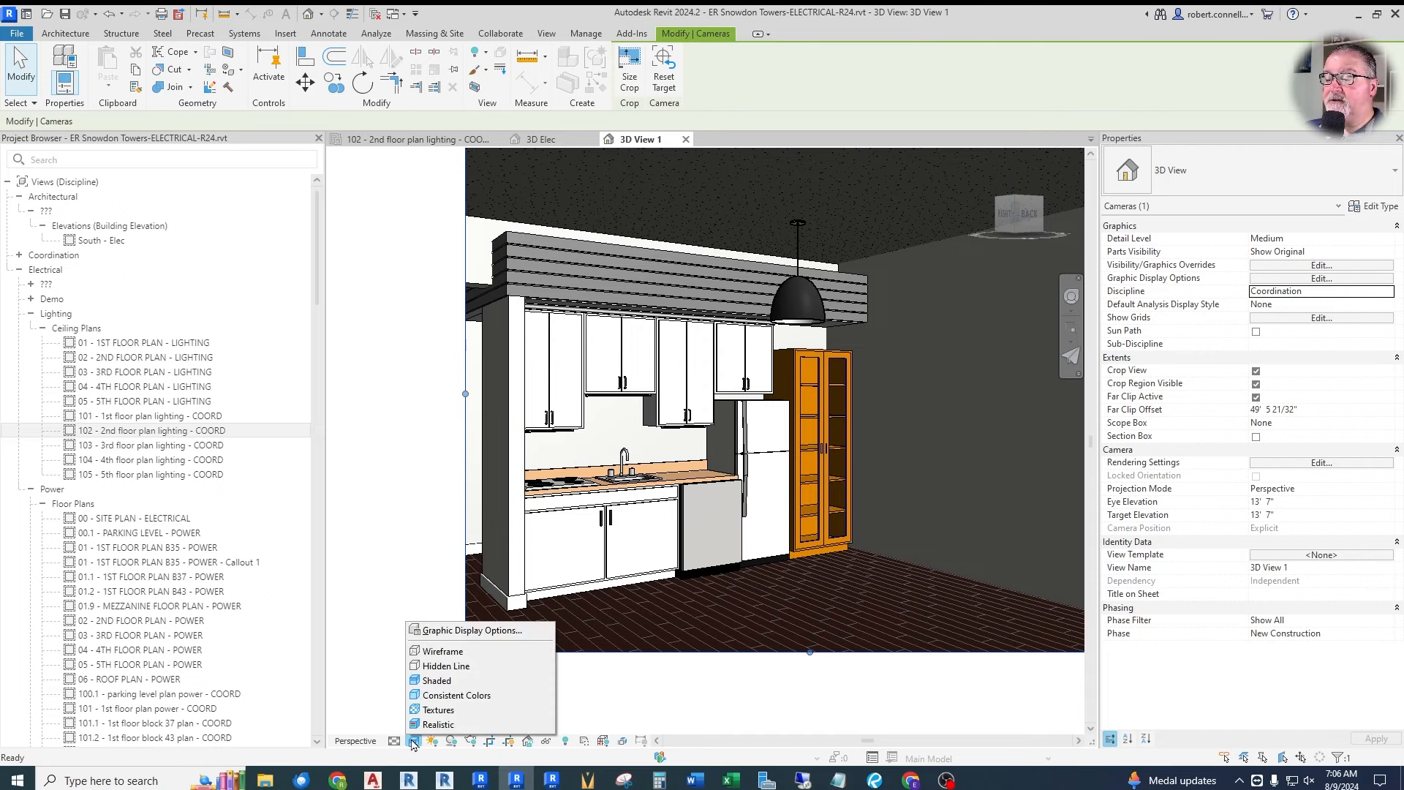
click(441, 697)
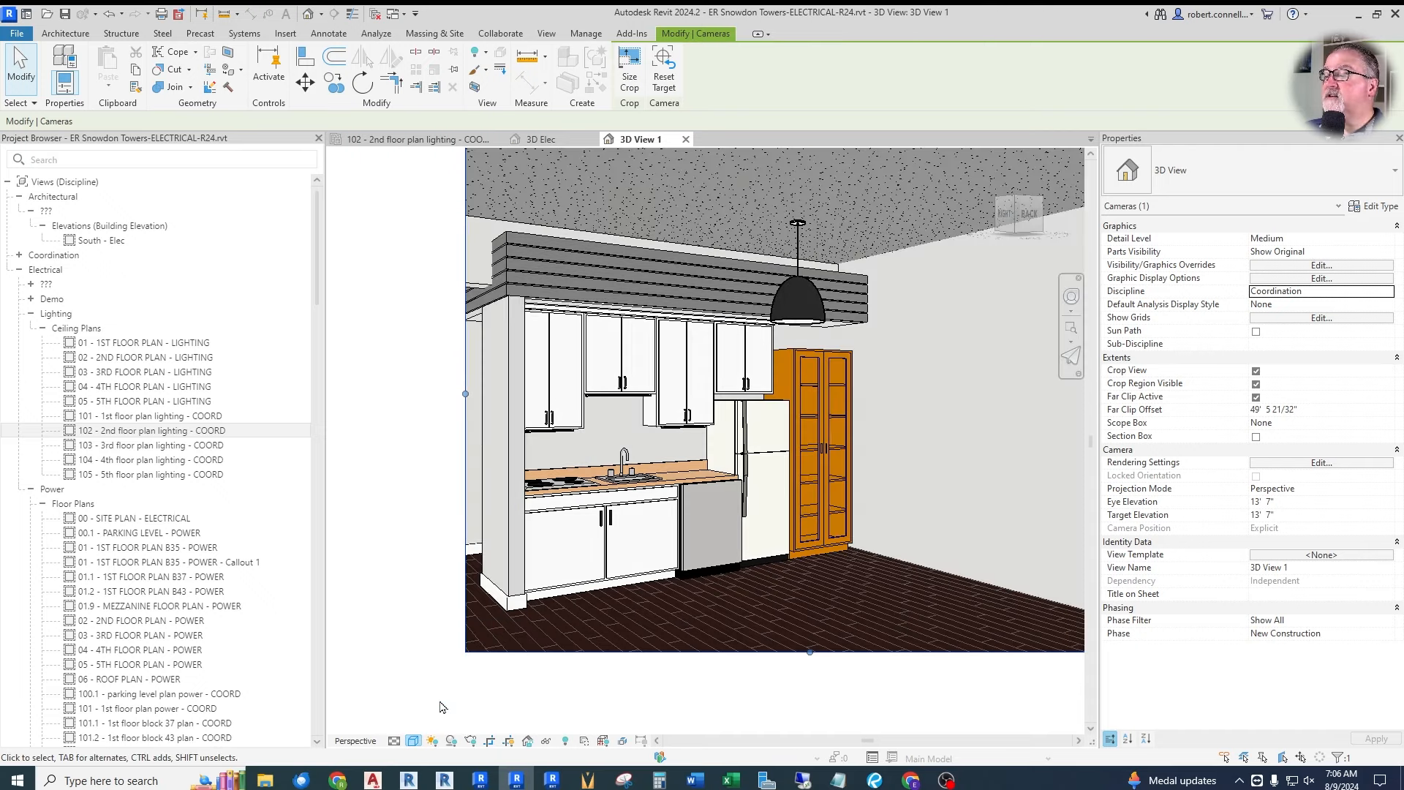
click(413, 740)
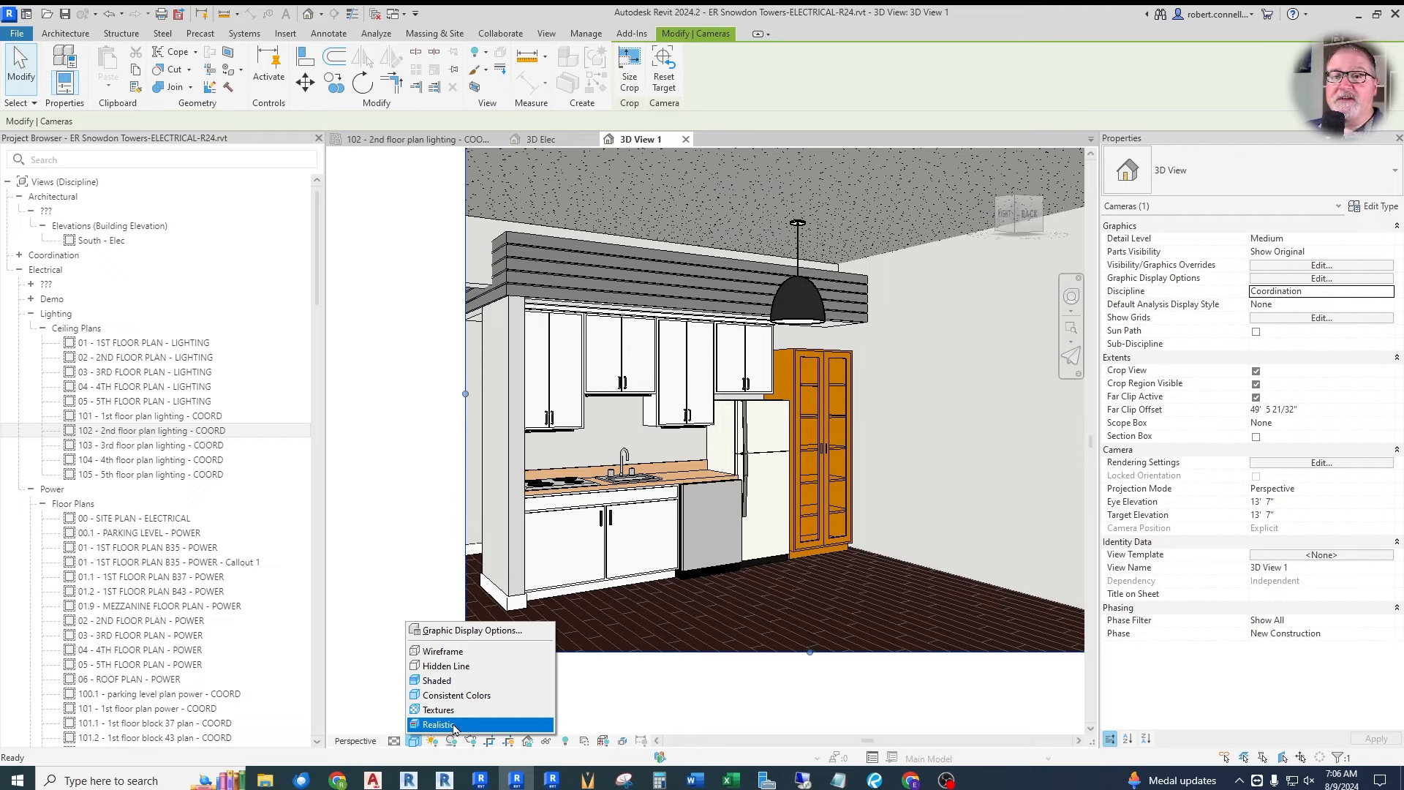
click(455, 700)
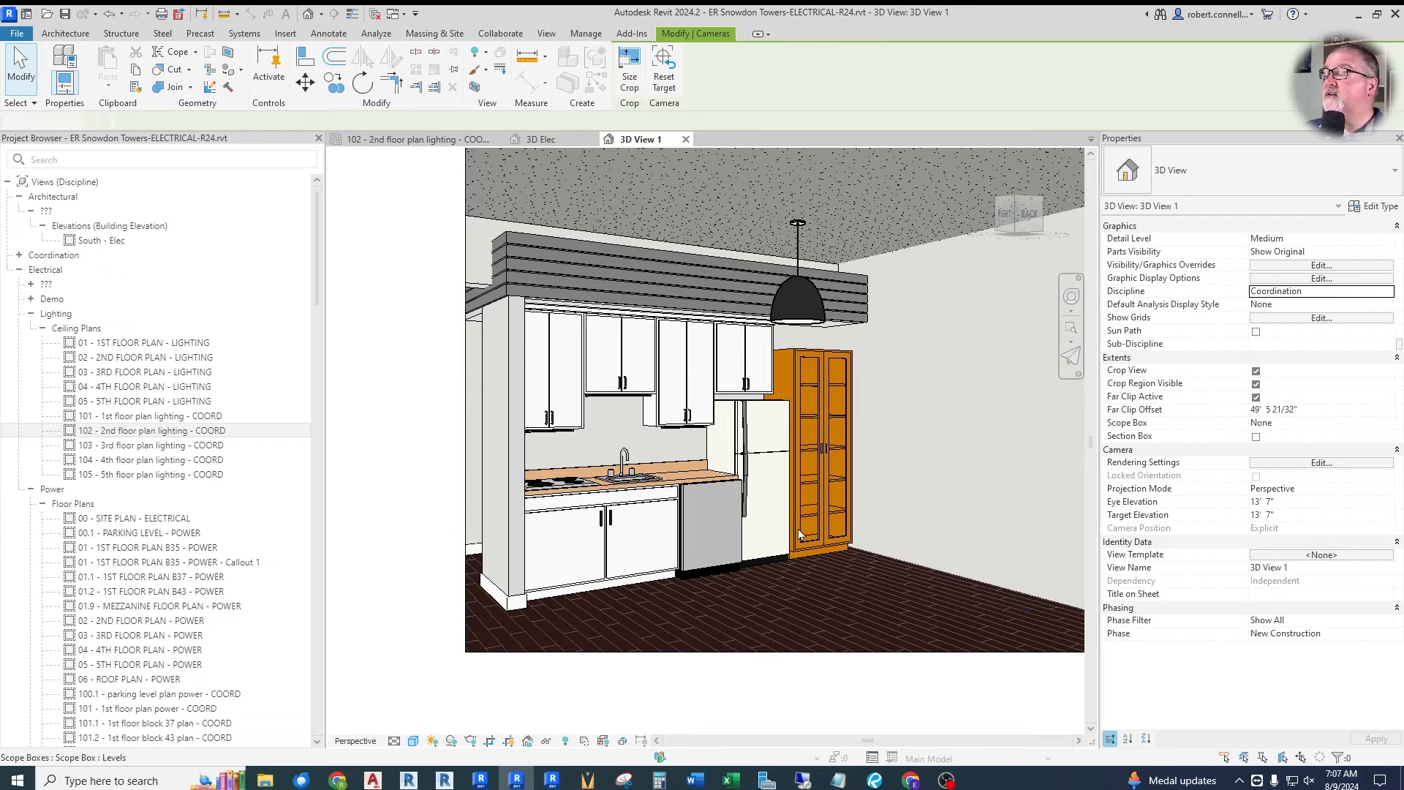
key(Escape)
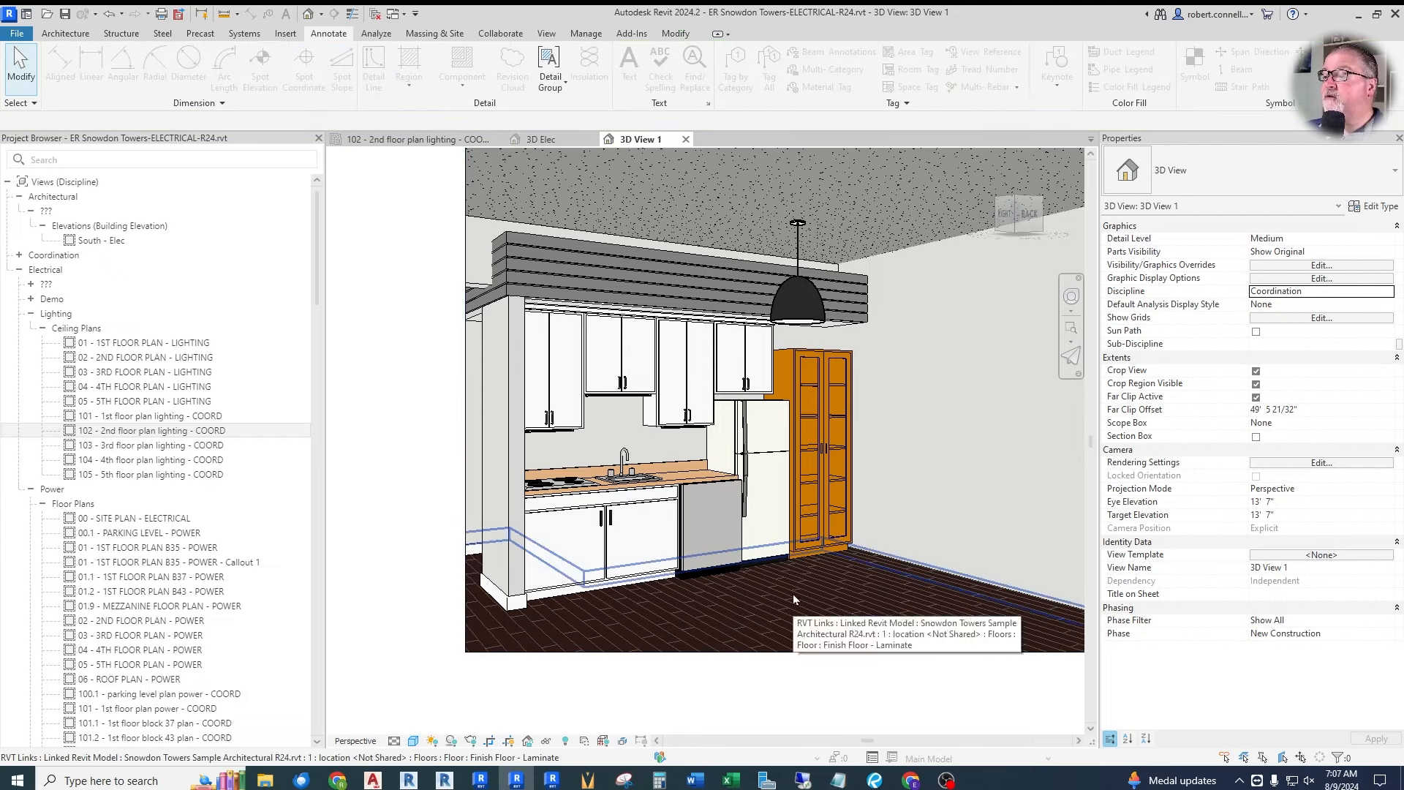
Examine the light fixtures mounted beneath the kitchen's upper cabinets in the camera view.
scroll(670, 419, up, 5)
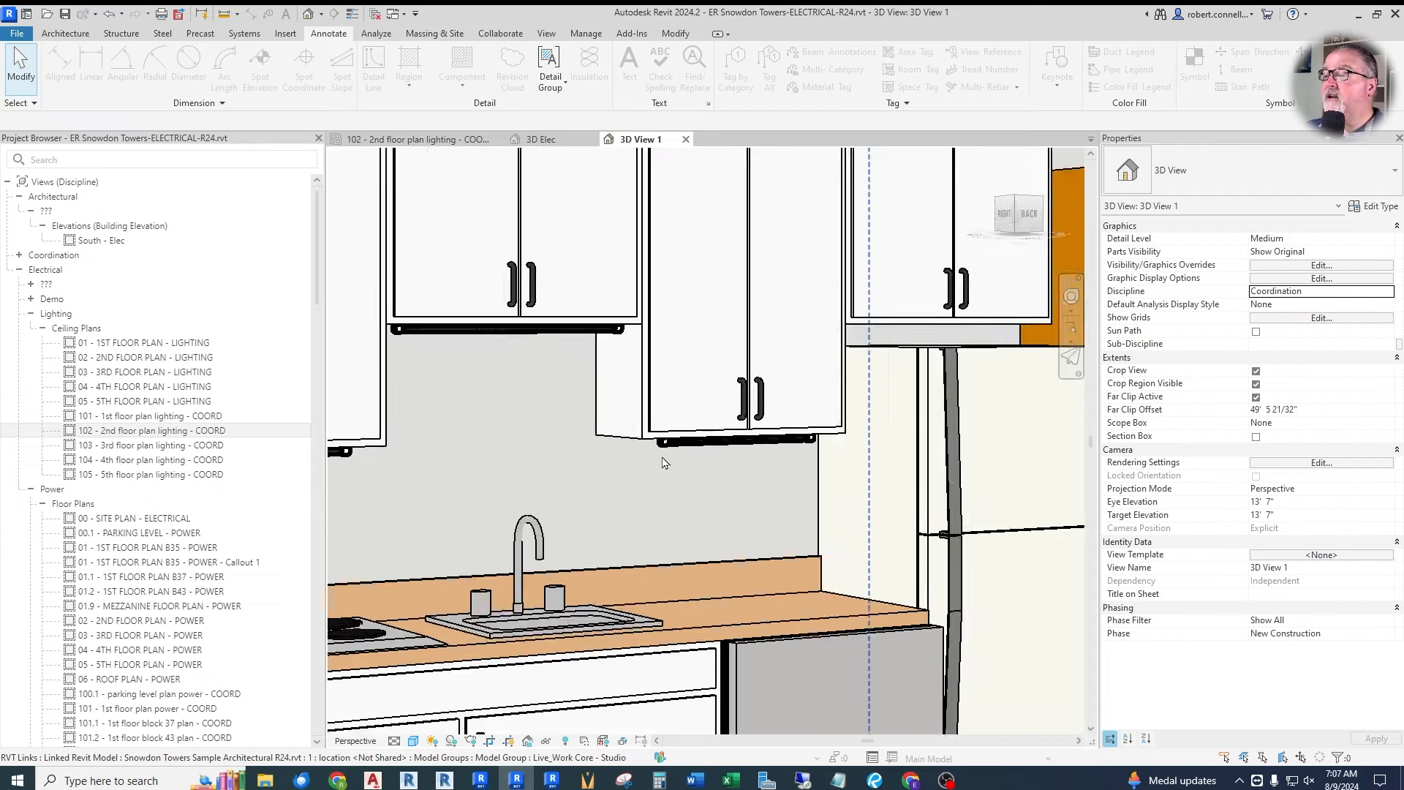
scroll(673, 311, down, 3)
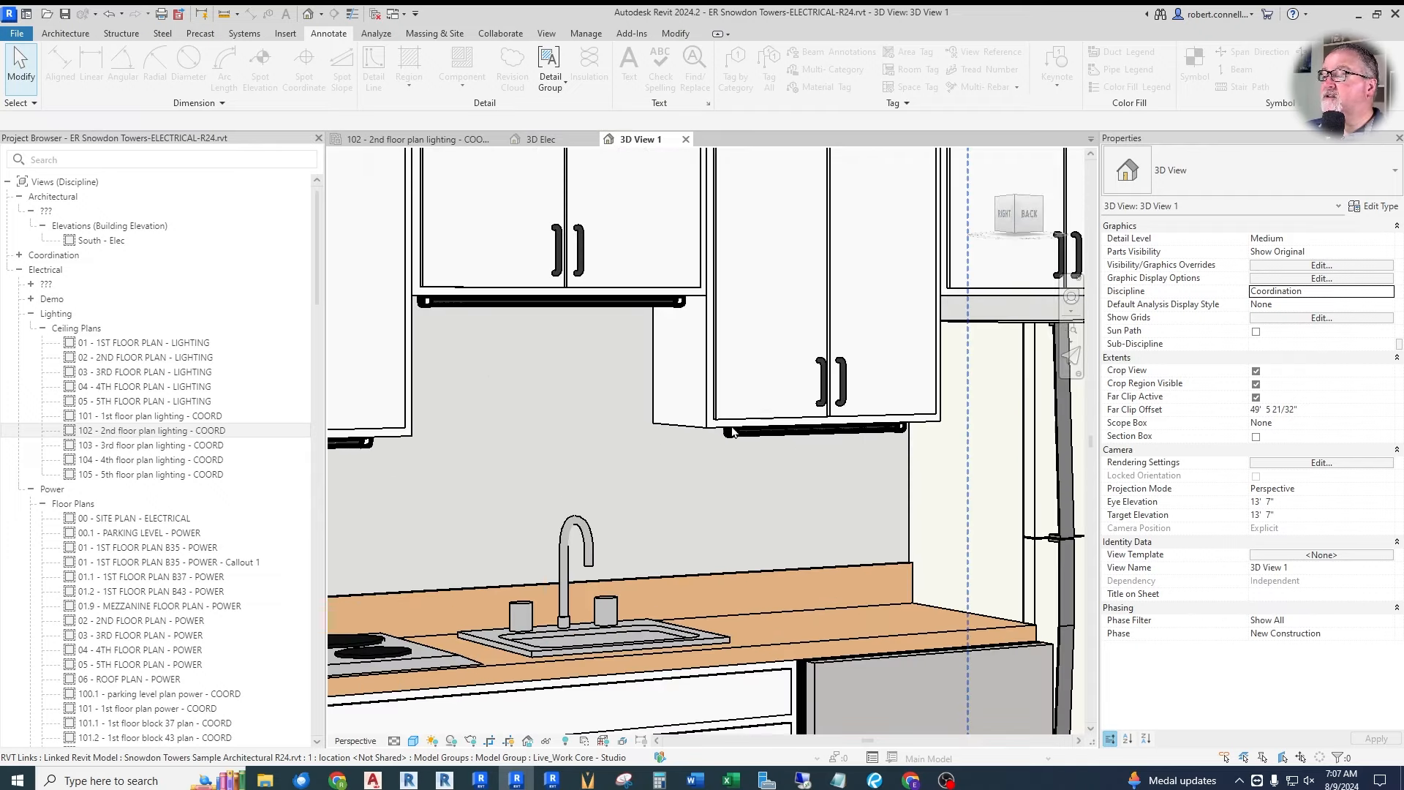
scroll(786, 395, down, 3)
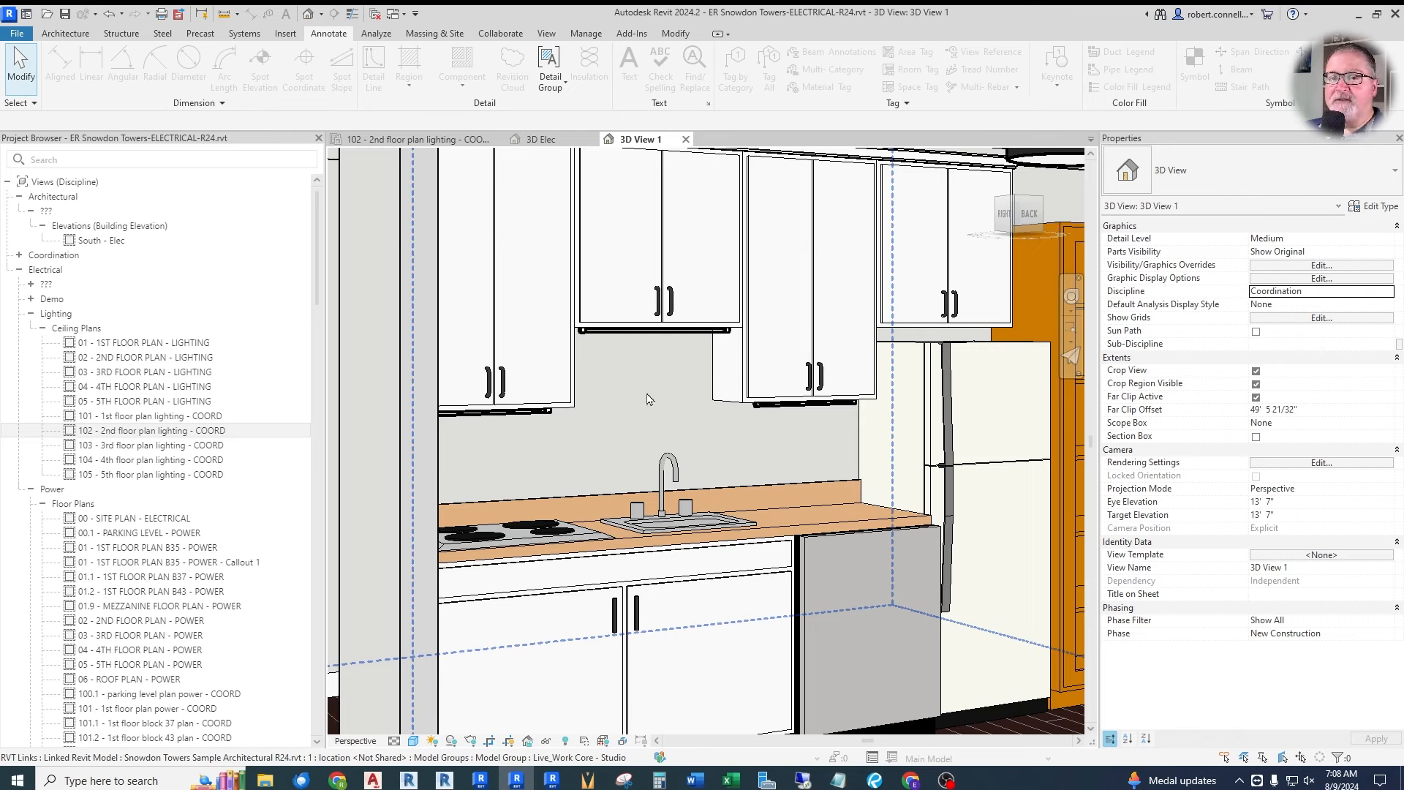
scroll(713, 322, down, 2)
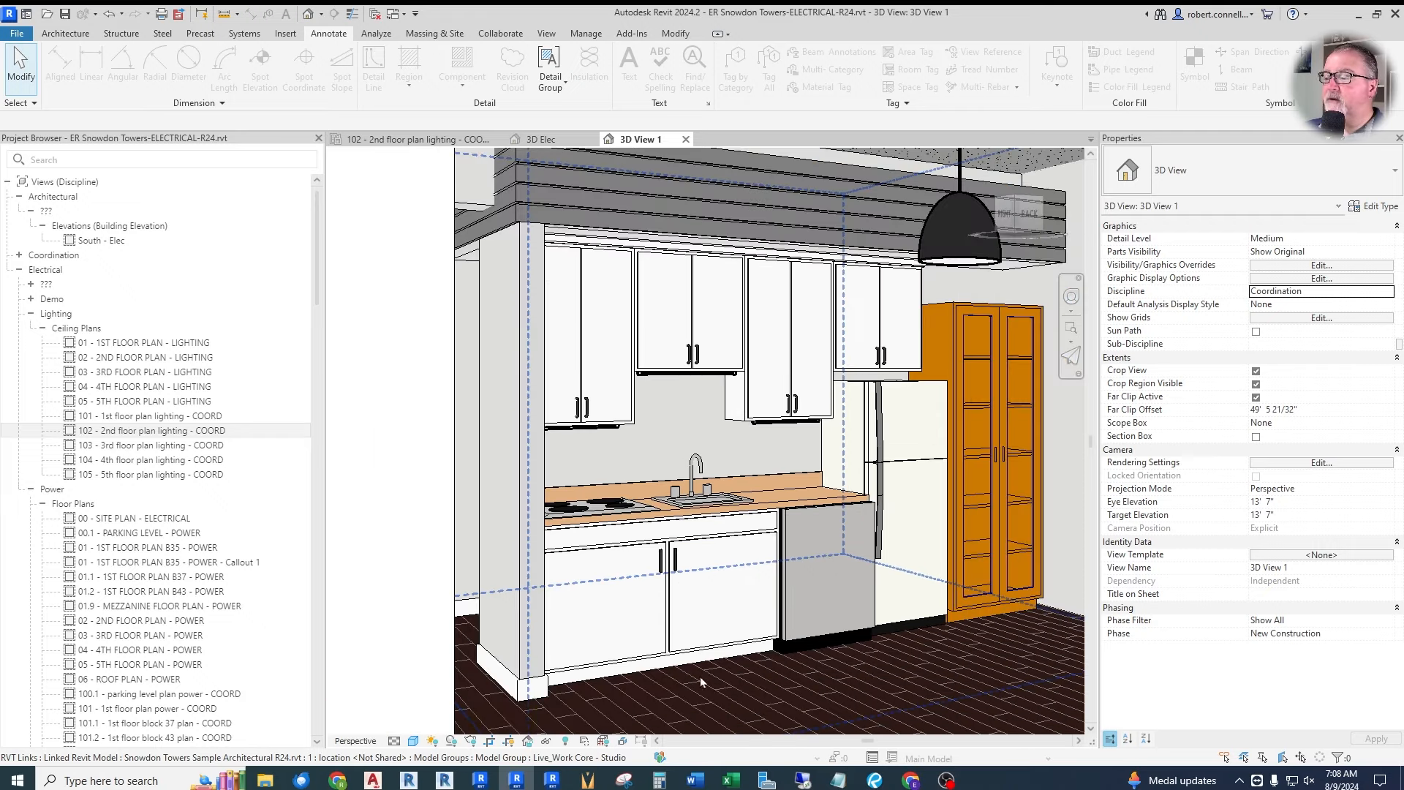
scroll(676, 399, up, 2)
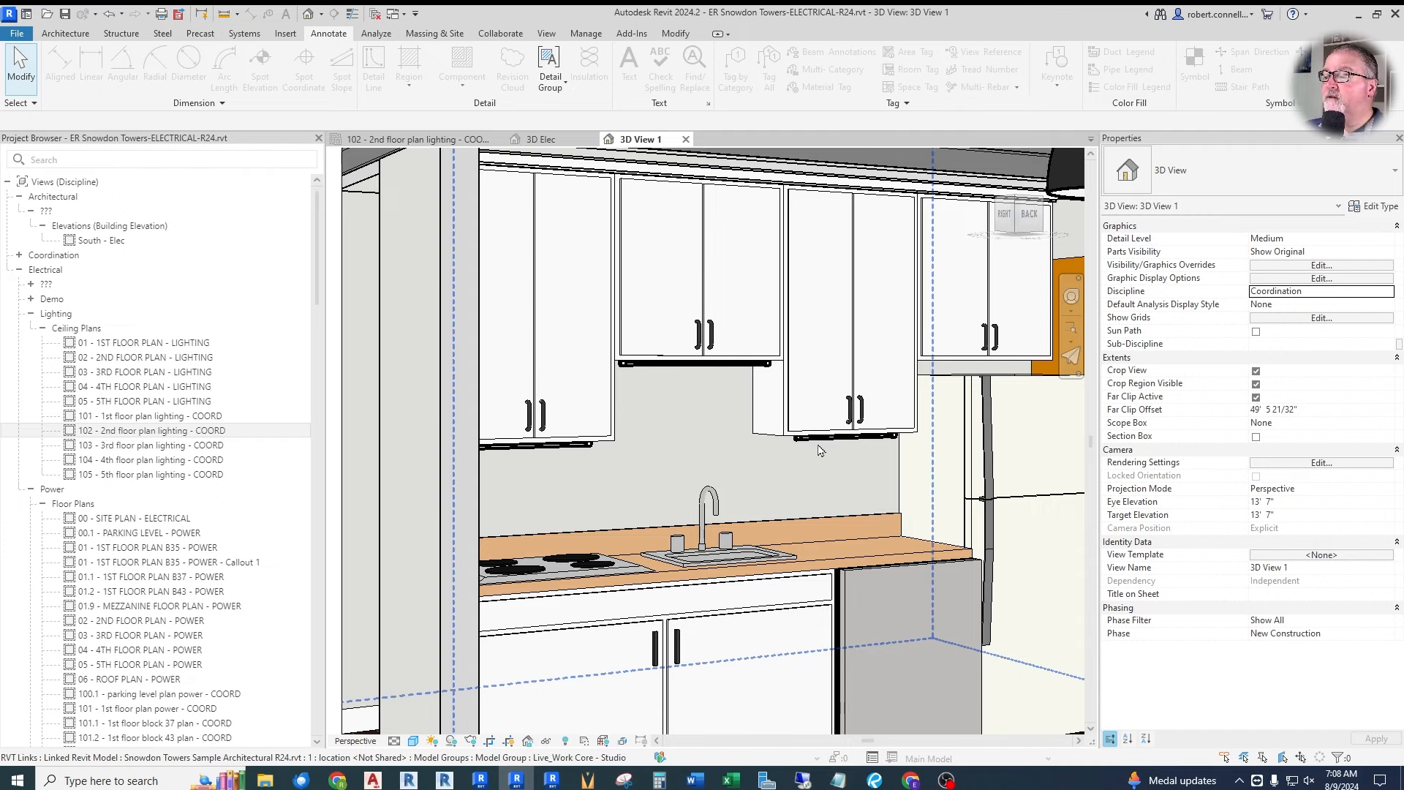
Draw a vertical building section through the kitchen counter of Studio Unit 203 in the 2nd floor lighting plan, looking towards the entry.
click(434, 141)
scroll(574, 360, up, 3)
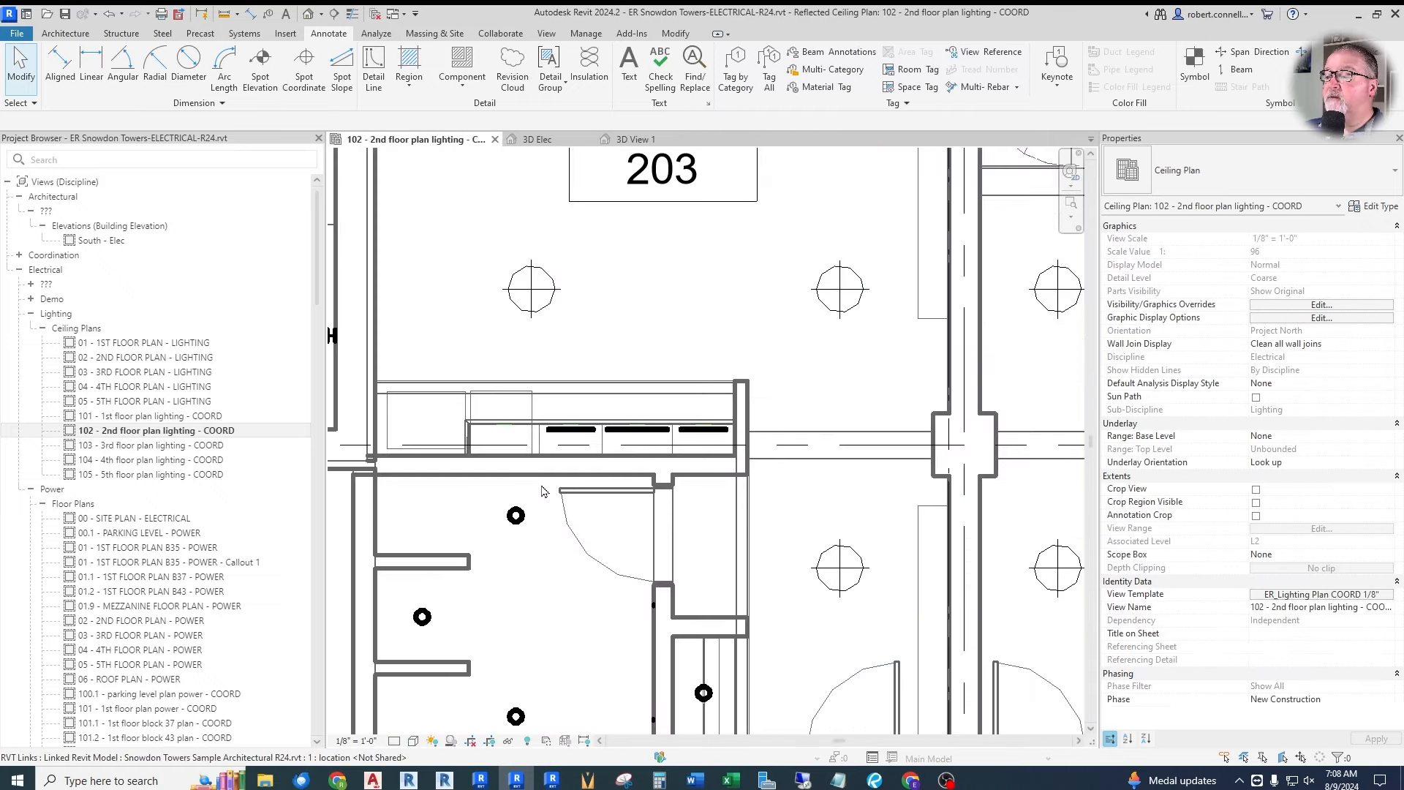
key(Escape)
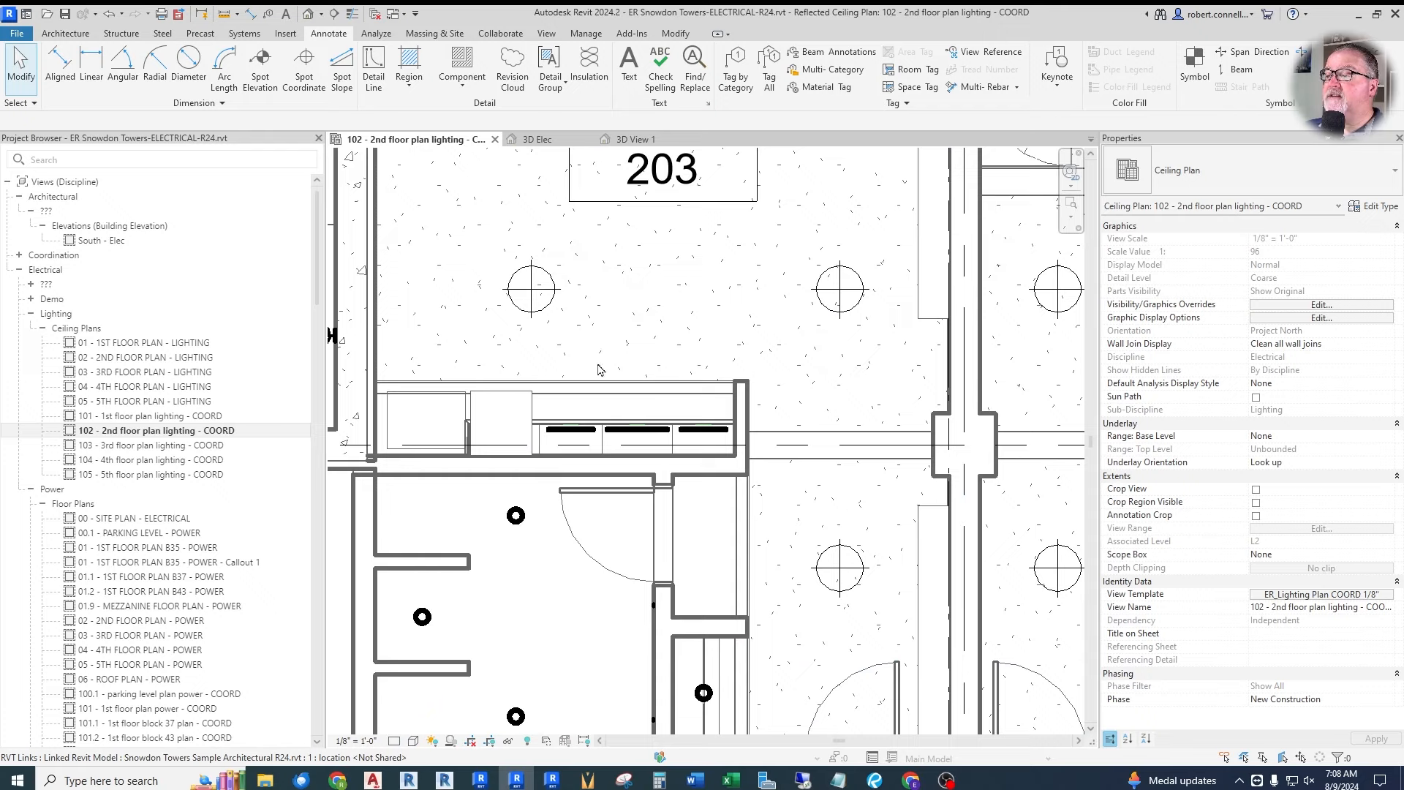
click(336, 16)
click(567, 341)
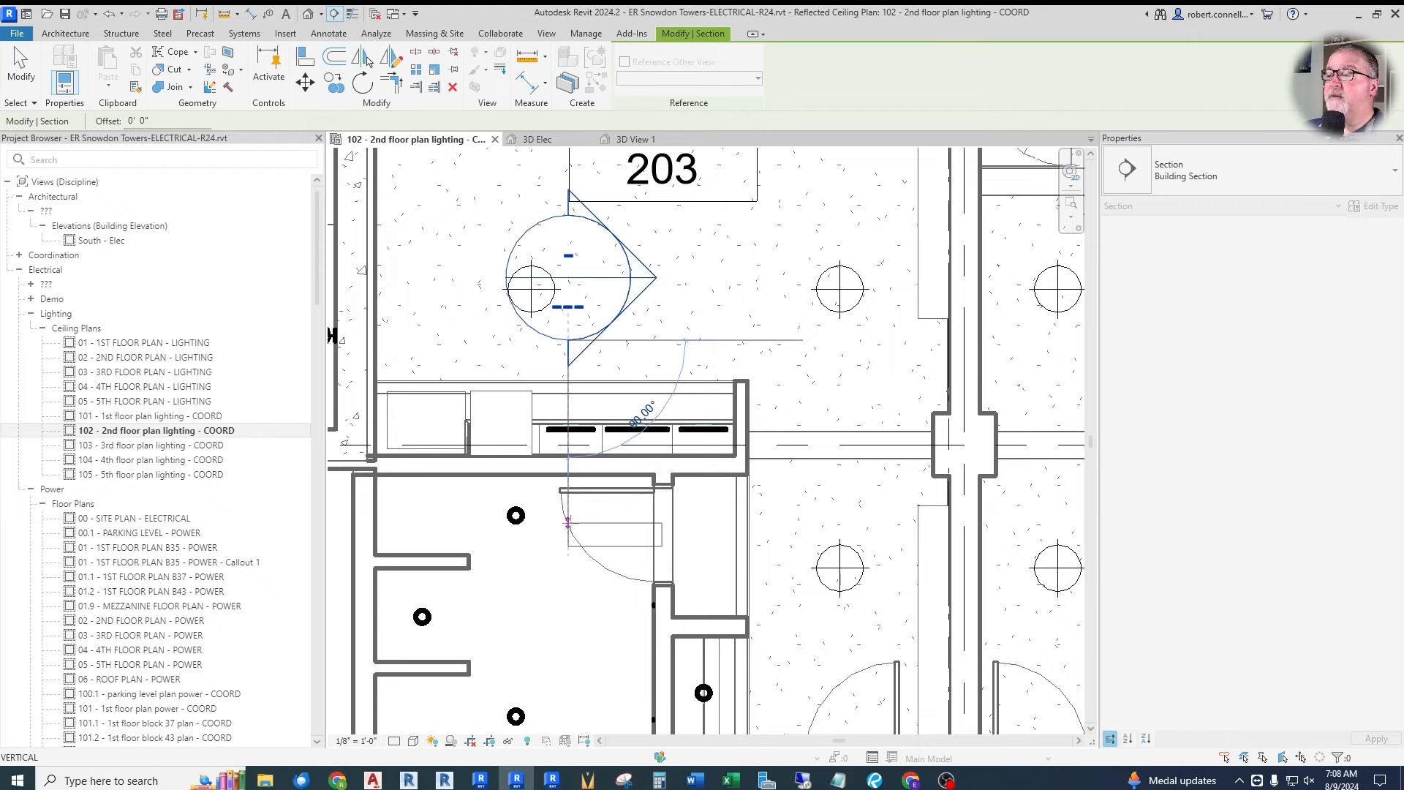
click(568, 522)
key(Escape)
key(Escape)
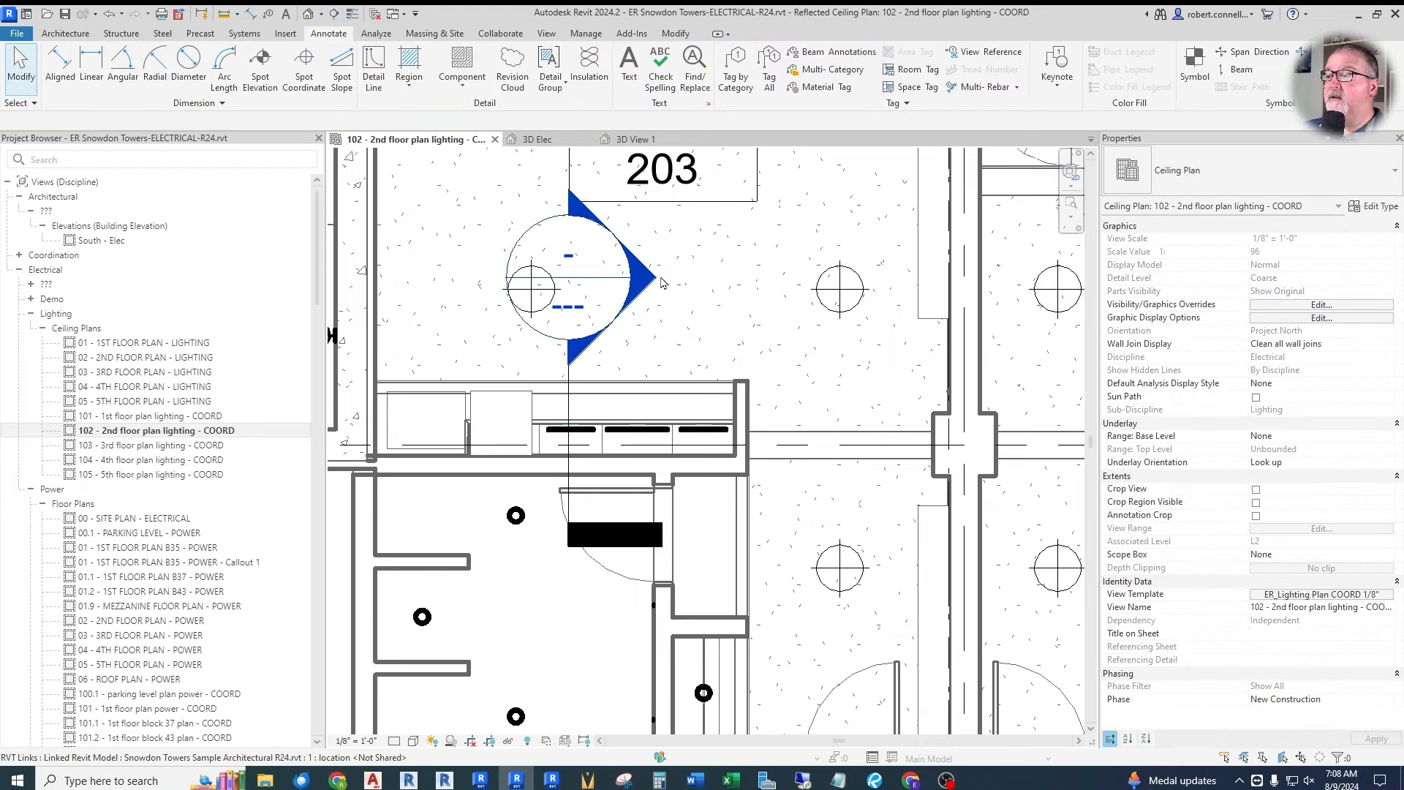
Open the new kitchen section view and shorten its crop region from above and below to the building's height.
double_click(647, 282)
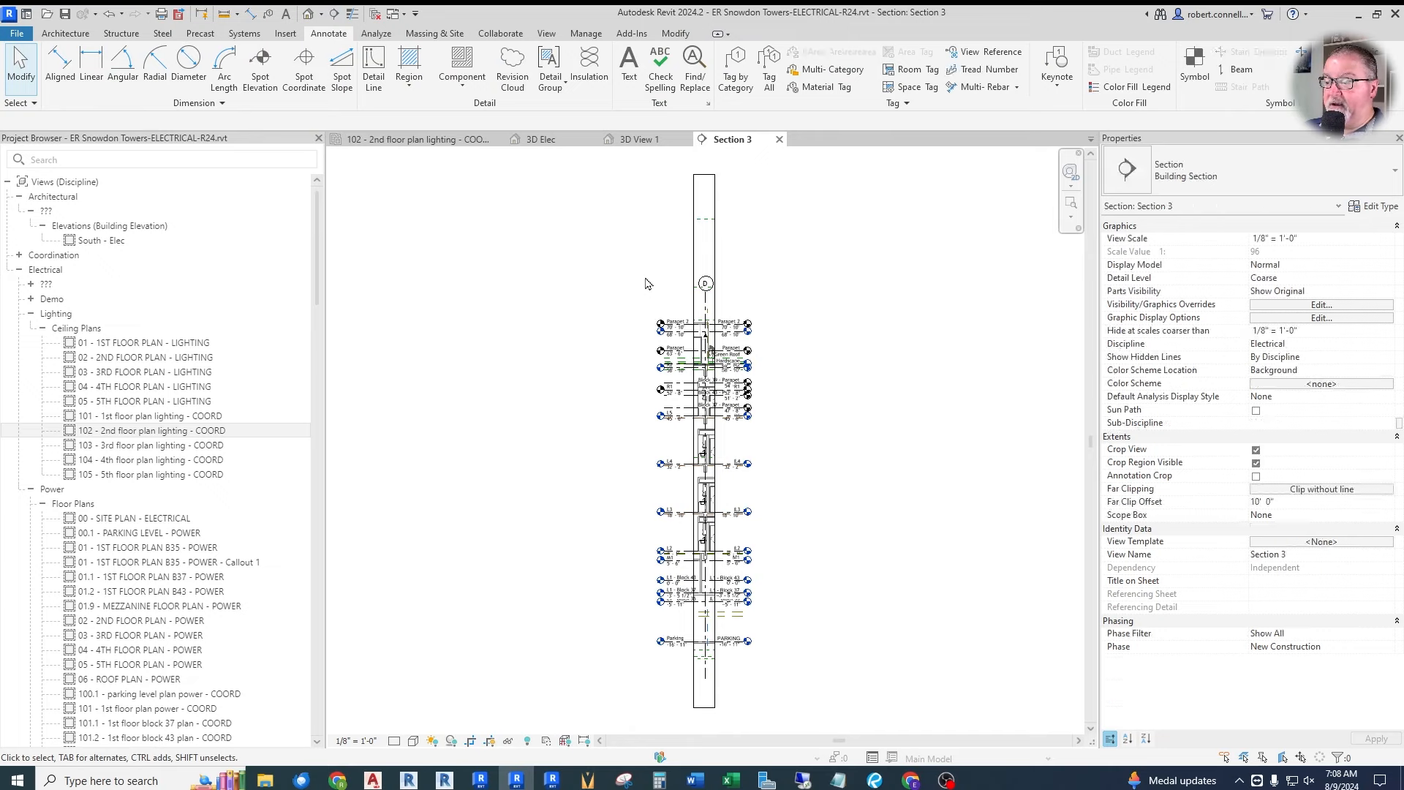
click(704, 175)
drag(703, 175, 704, 316)
drag(703, 713, 704, 651)
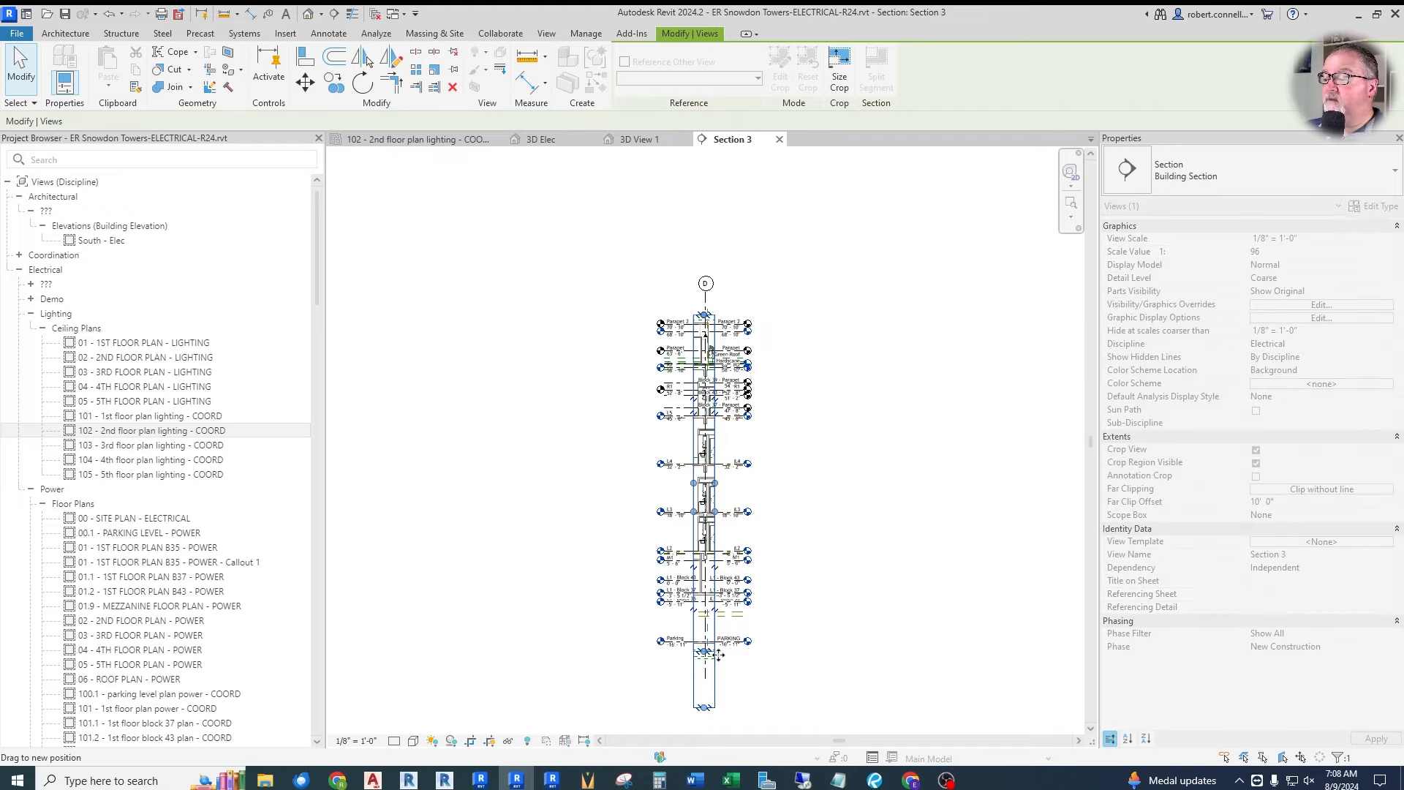
Examine the light fixtures at the upper cabinet above the L2 kitchen counter in the section view.
scroll(717, 654, up, 3)
scroll(768, 497, up, 3)
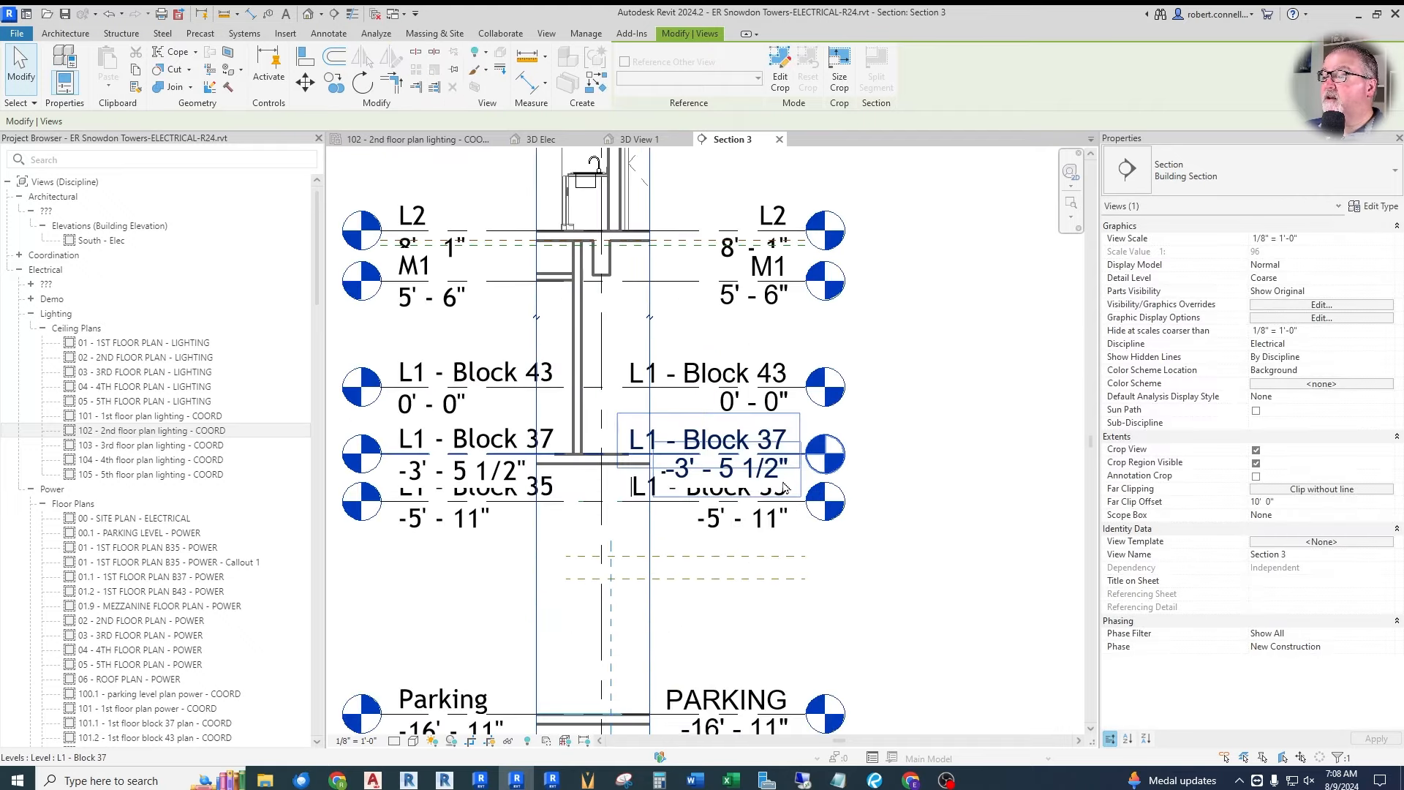
scroll(653, 406, down, 2)
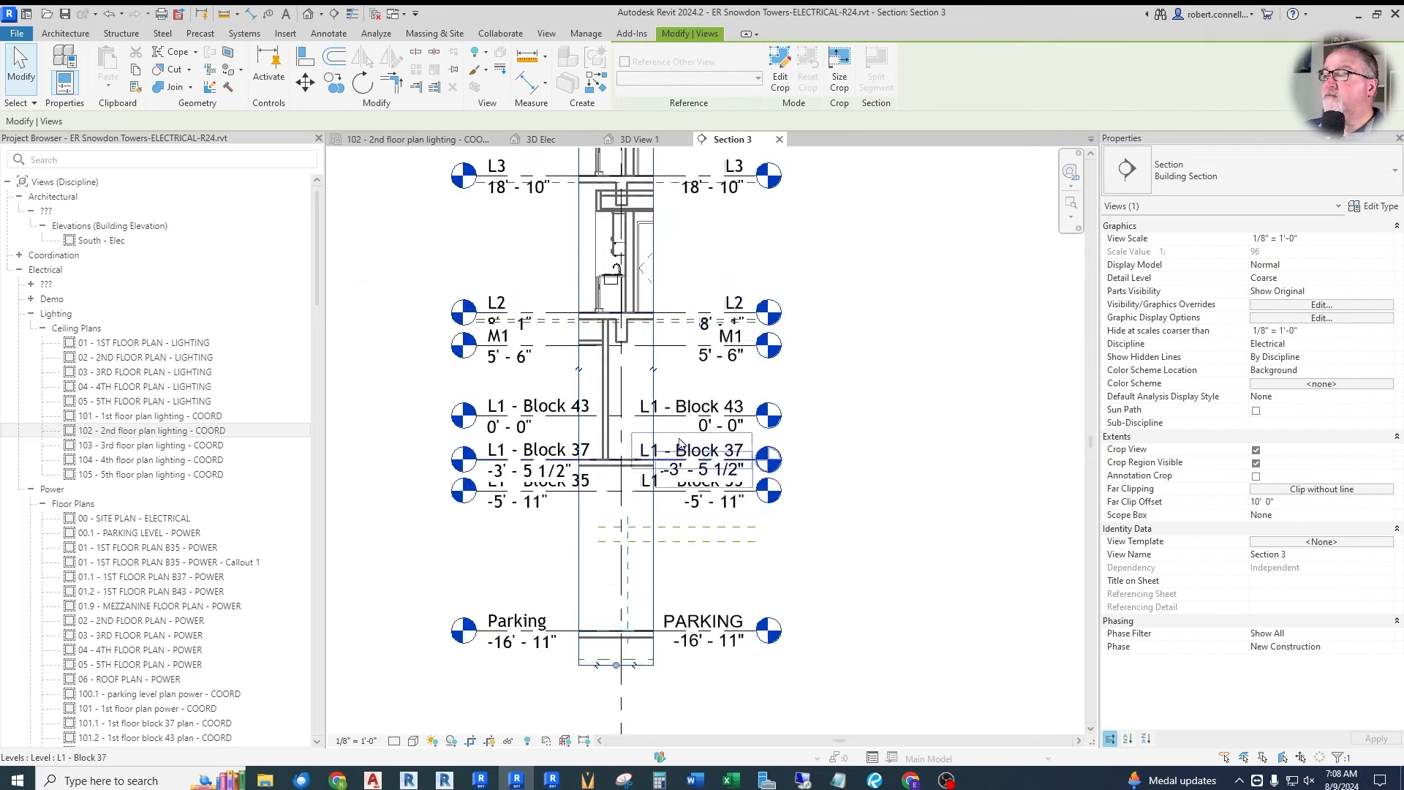
scroll(655, 330, up, 3)
scroll(656, 293, down, 2)
scroll(655, 293, up, 4)
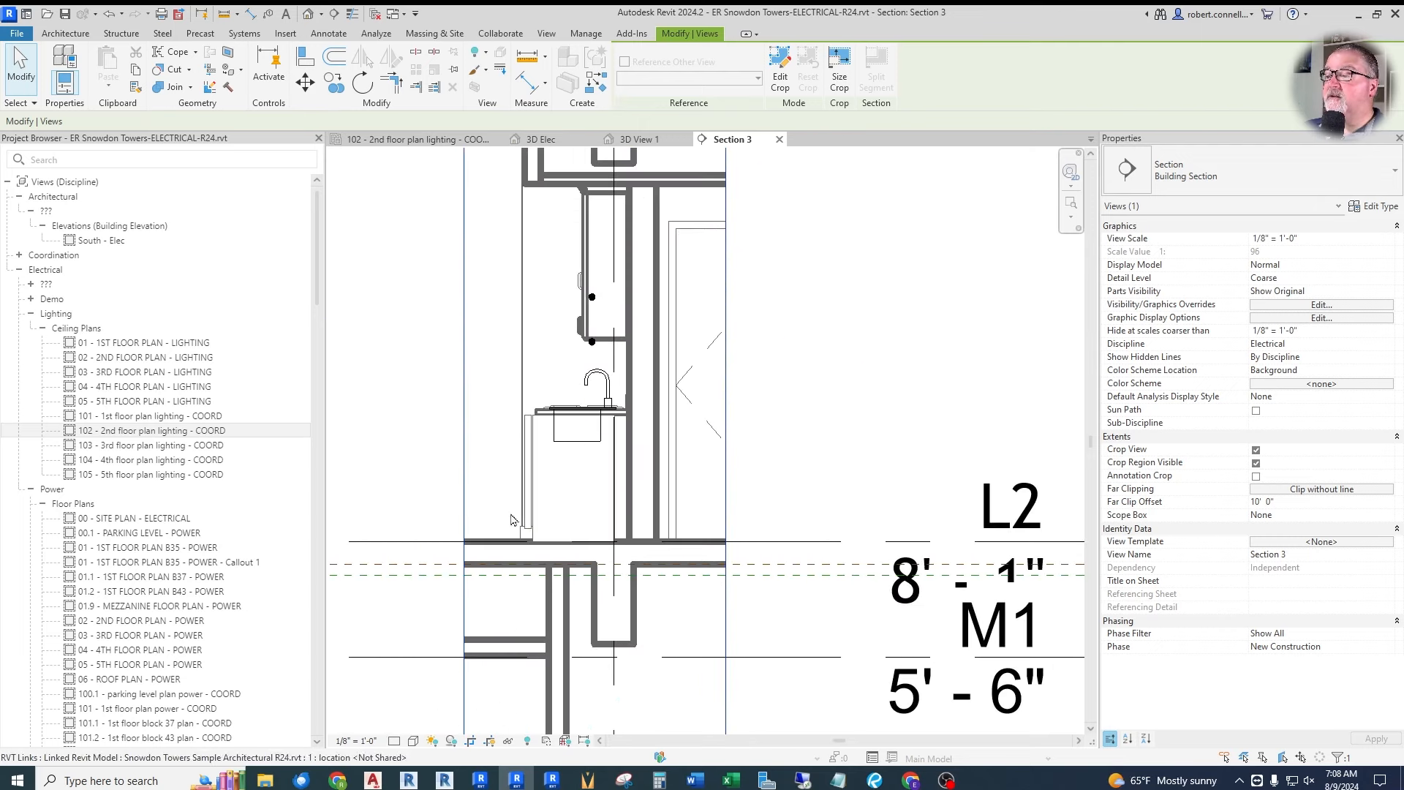
scroll(593, 344, up, 5)
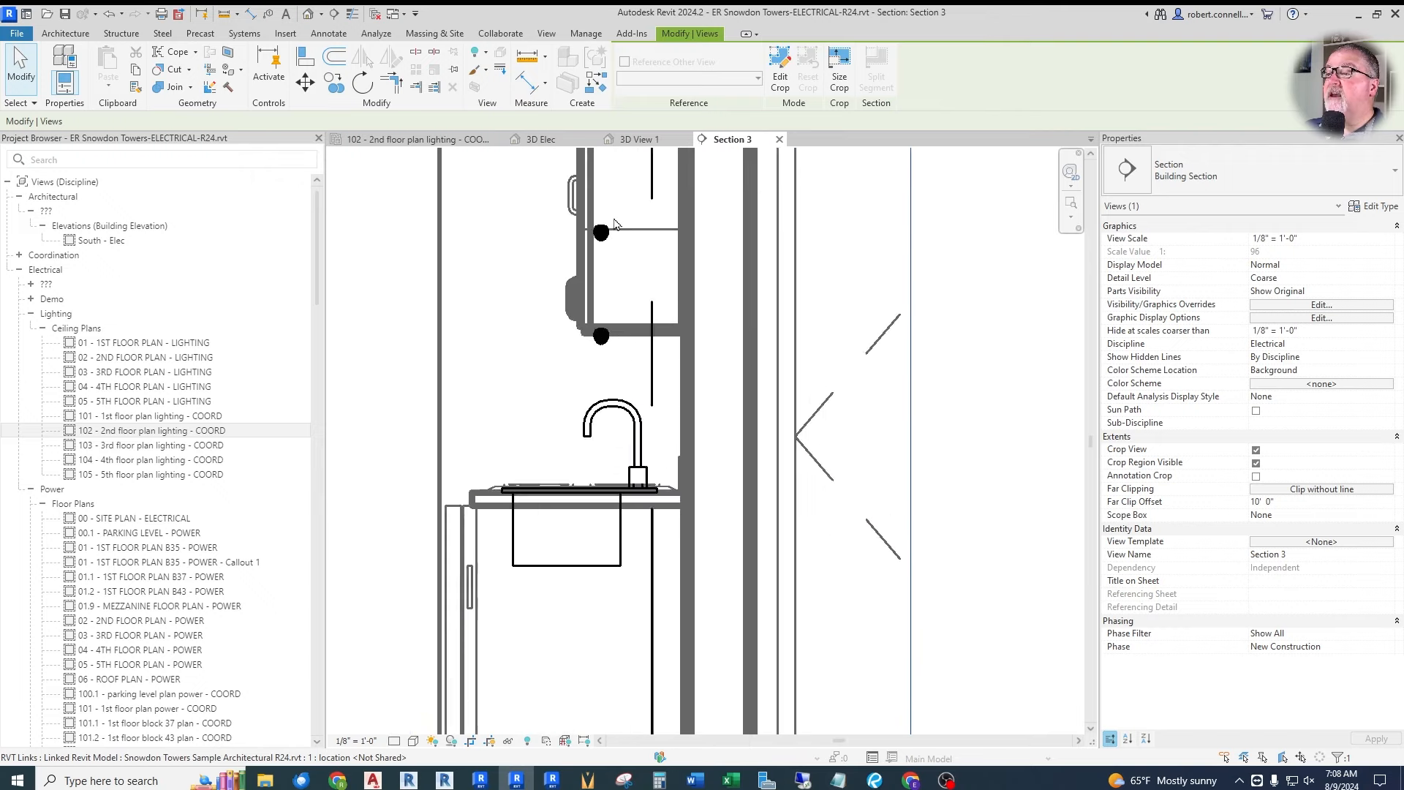
scroll(598, 246, down, 2)
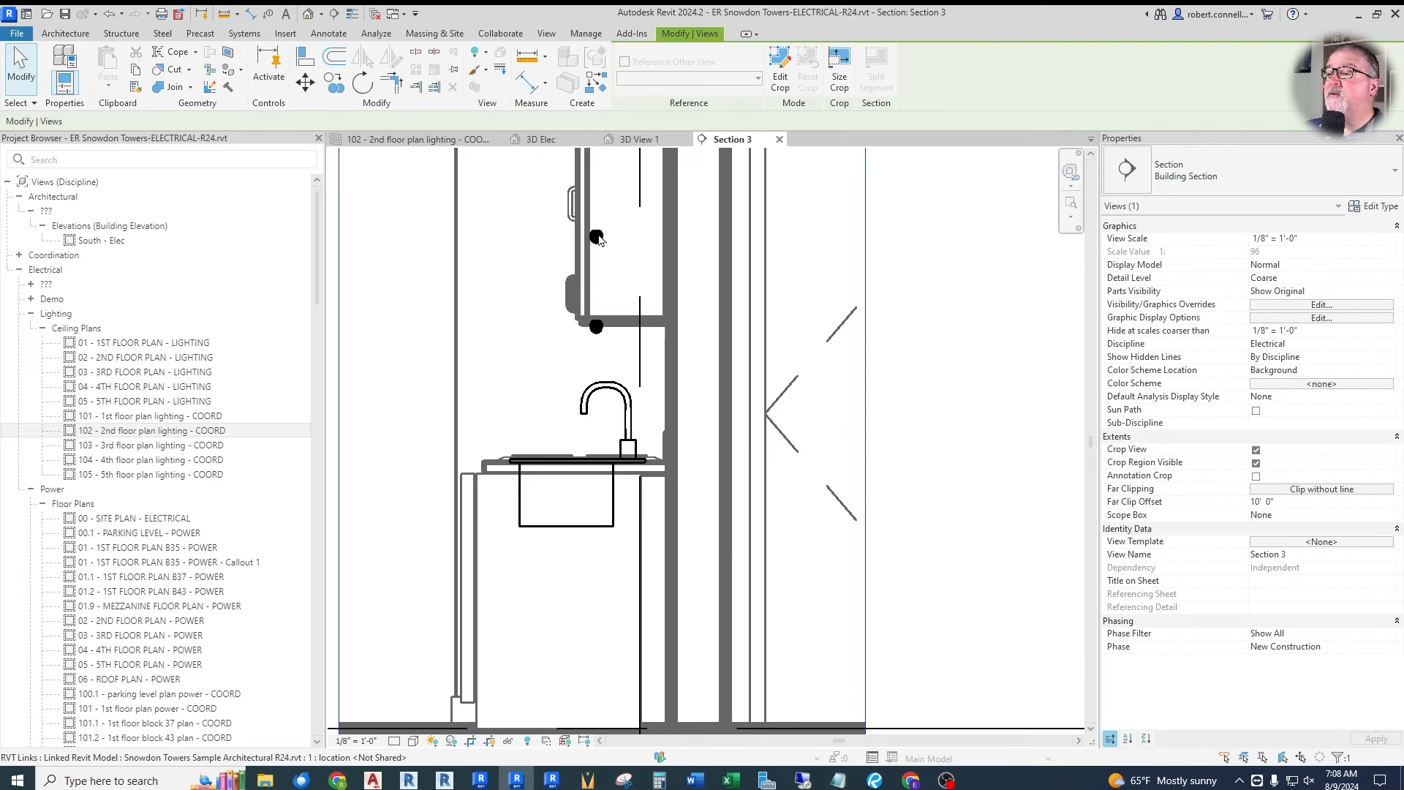
Set the section view's scale to 1/2" = 1'-0" and turn on Thin Lines.
click(356, 741)
click(375, 386)
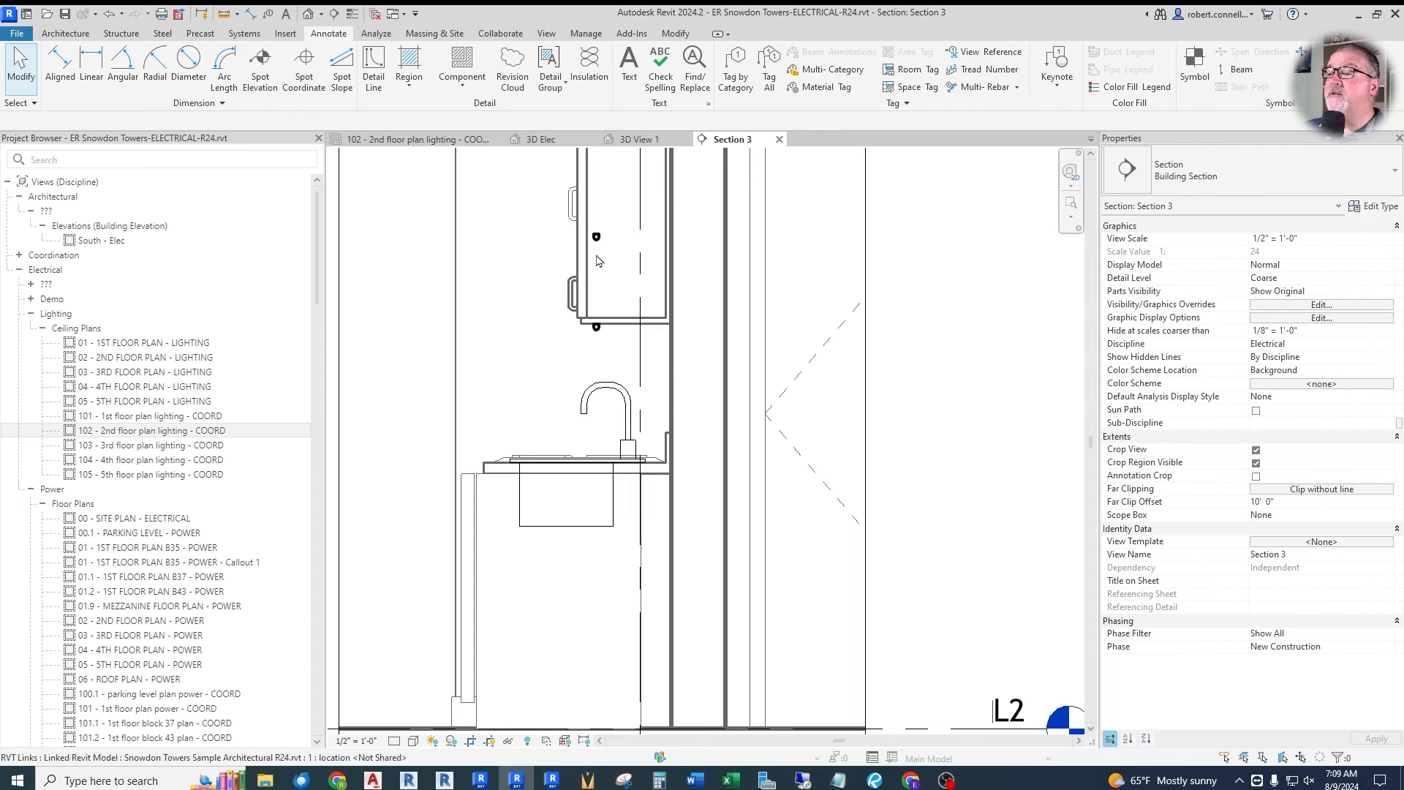
scroll(583, 253, up, 1)
scroll(583, 252, up, 1)
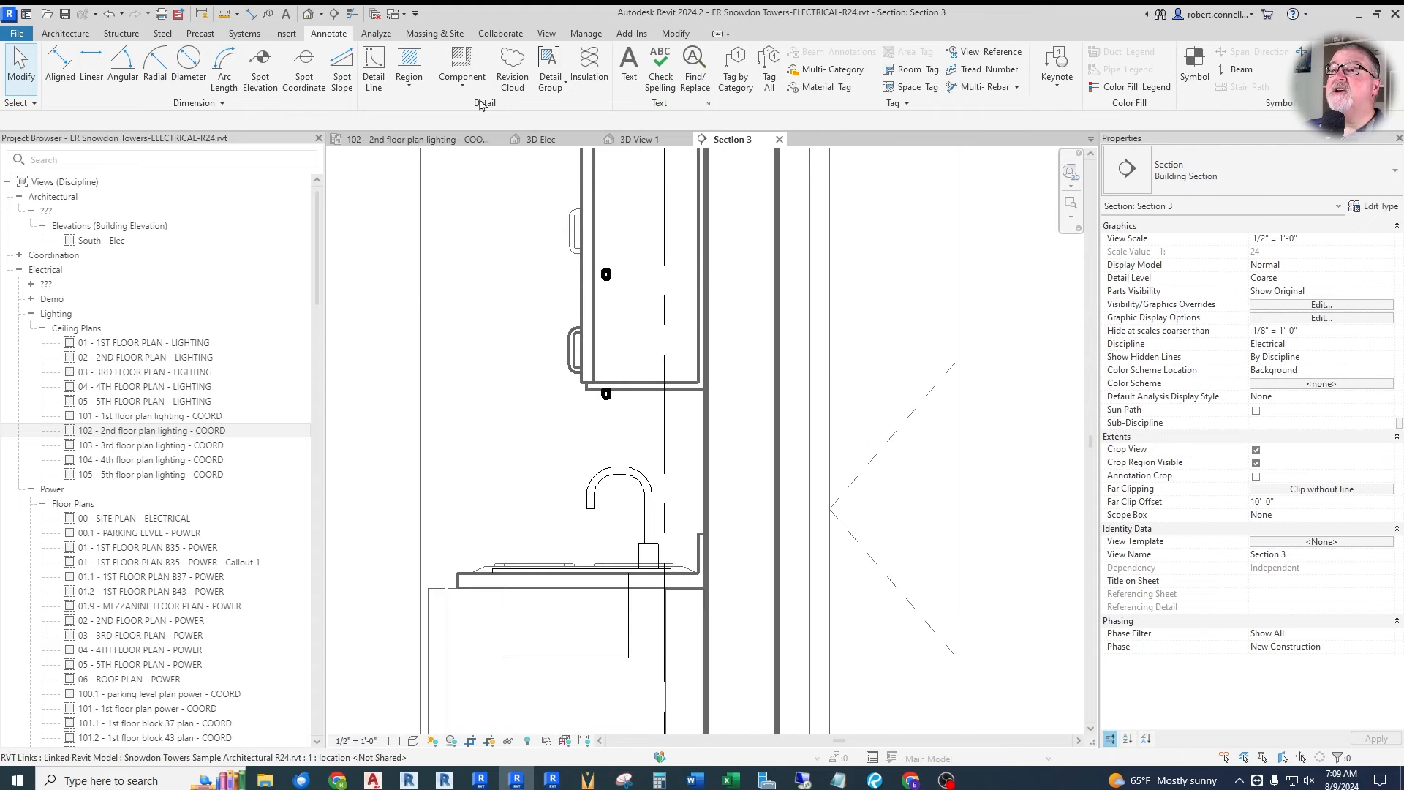
click(352, 14)
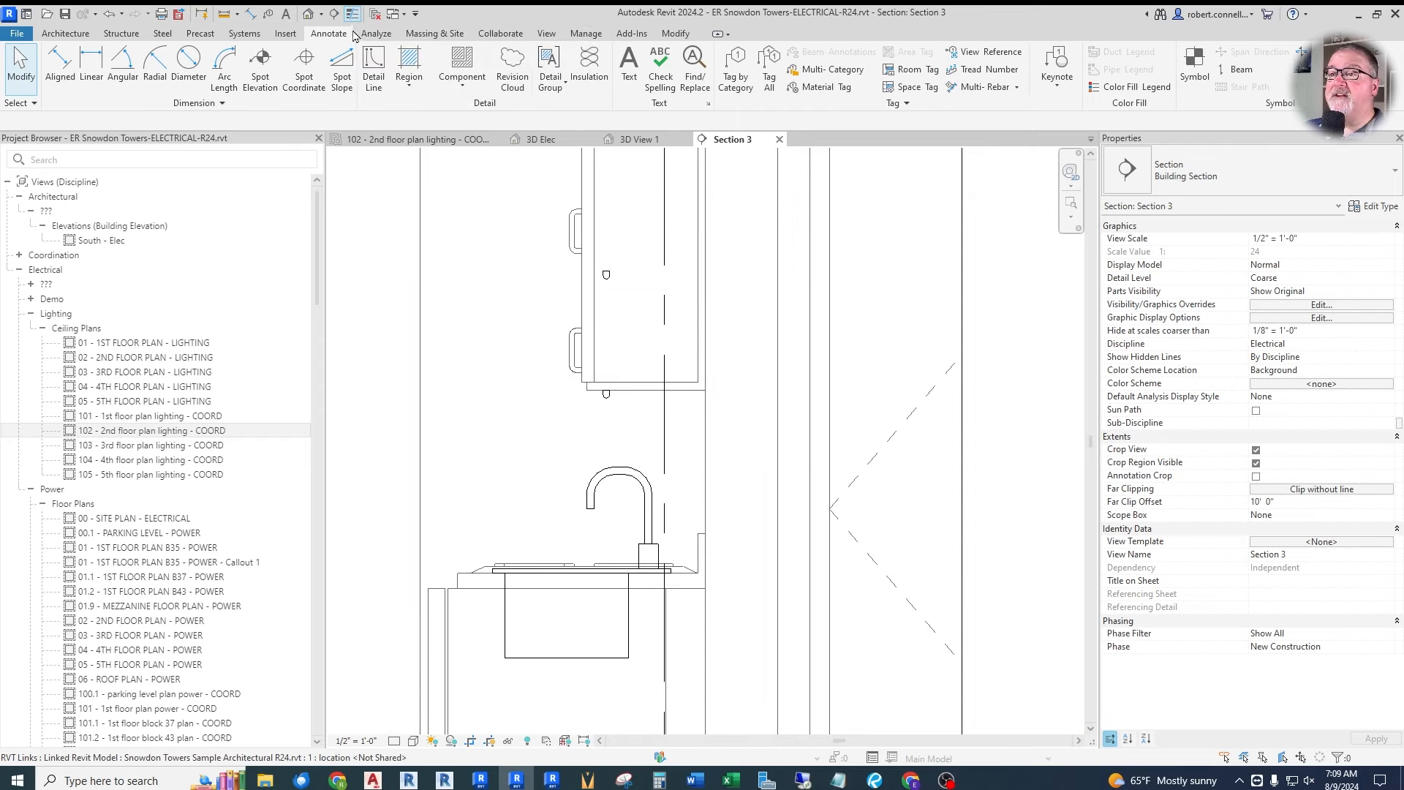
click(352, 13)
click(352, 14)
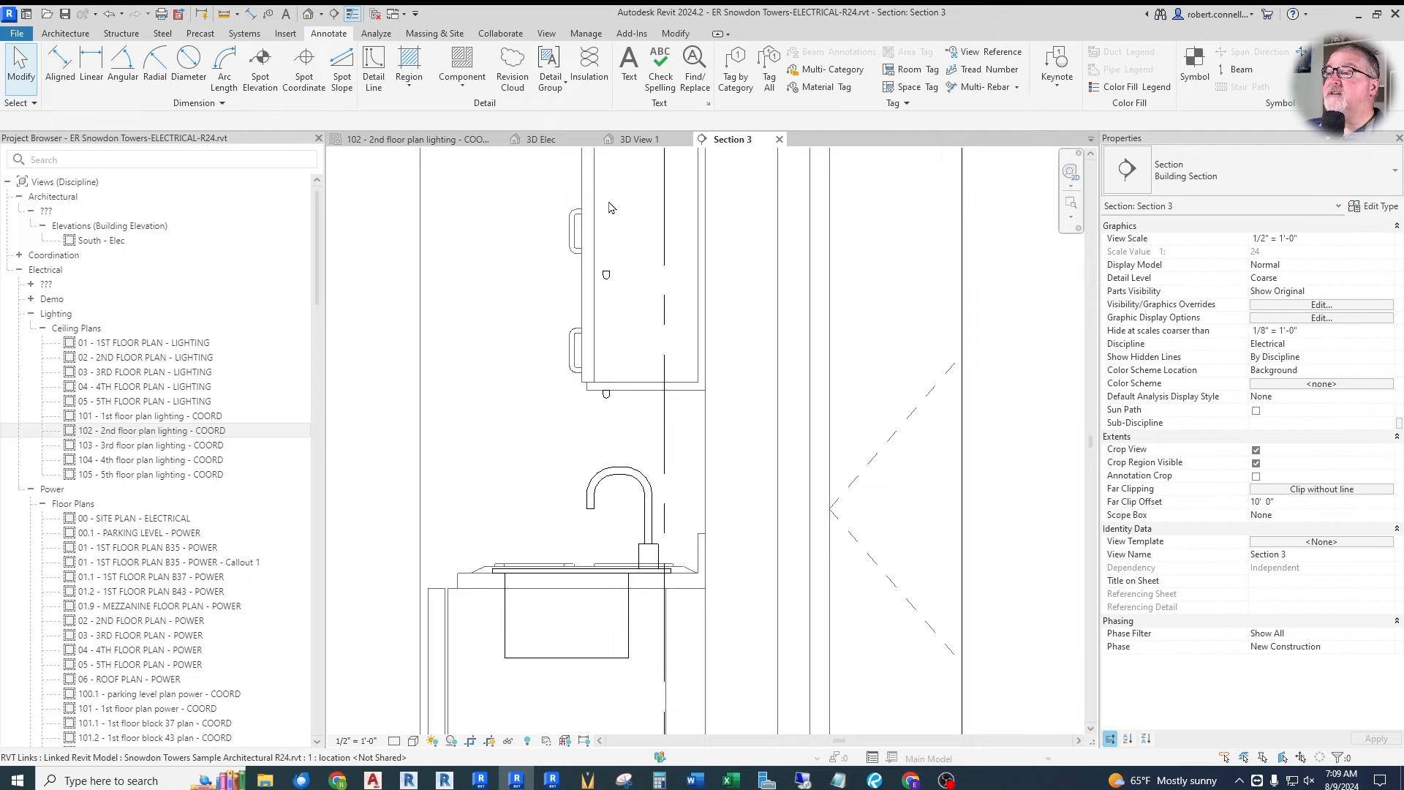
Start placing the ER_Light_Surface Linear NH R22 fixture in the 102 - 2nd floor plan lighting - COORD view.
click(424, 140)
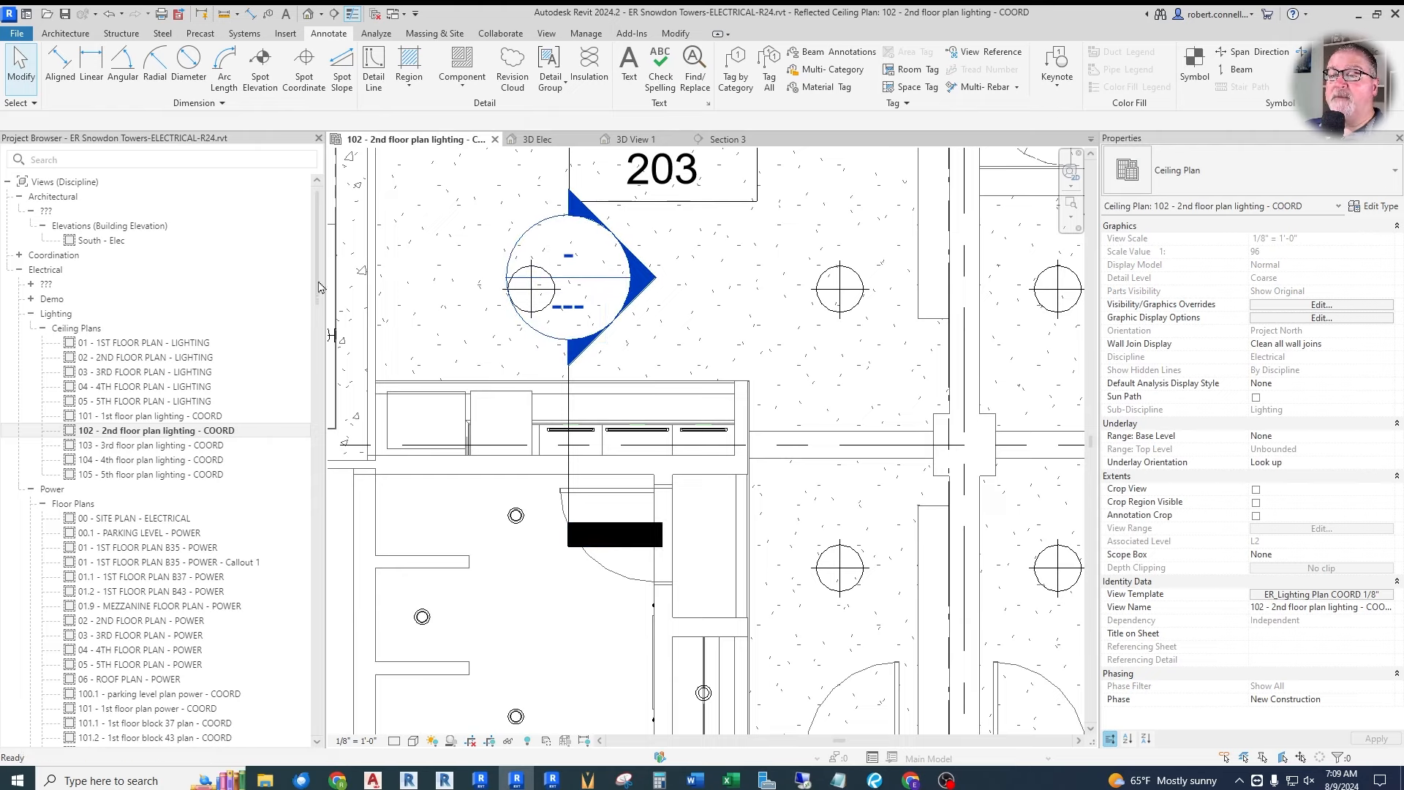
drag(317, 292, 302, 666)
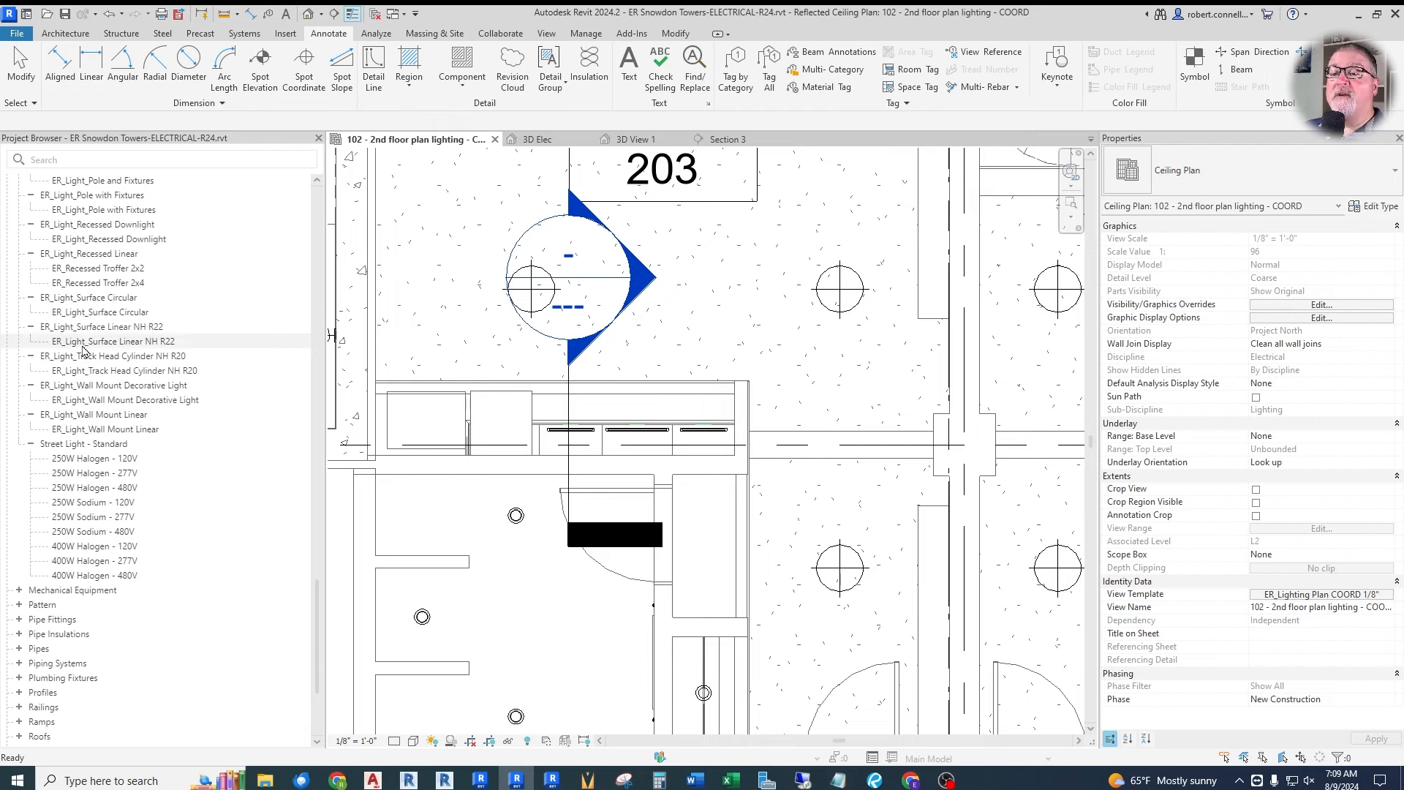
drag(68, 347, 606, 358)
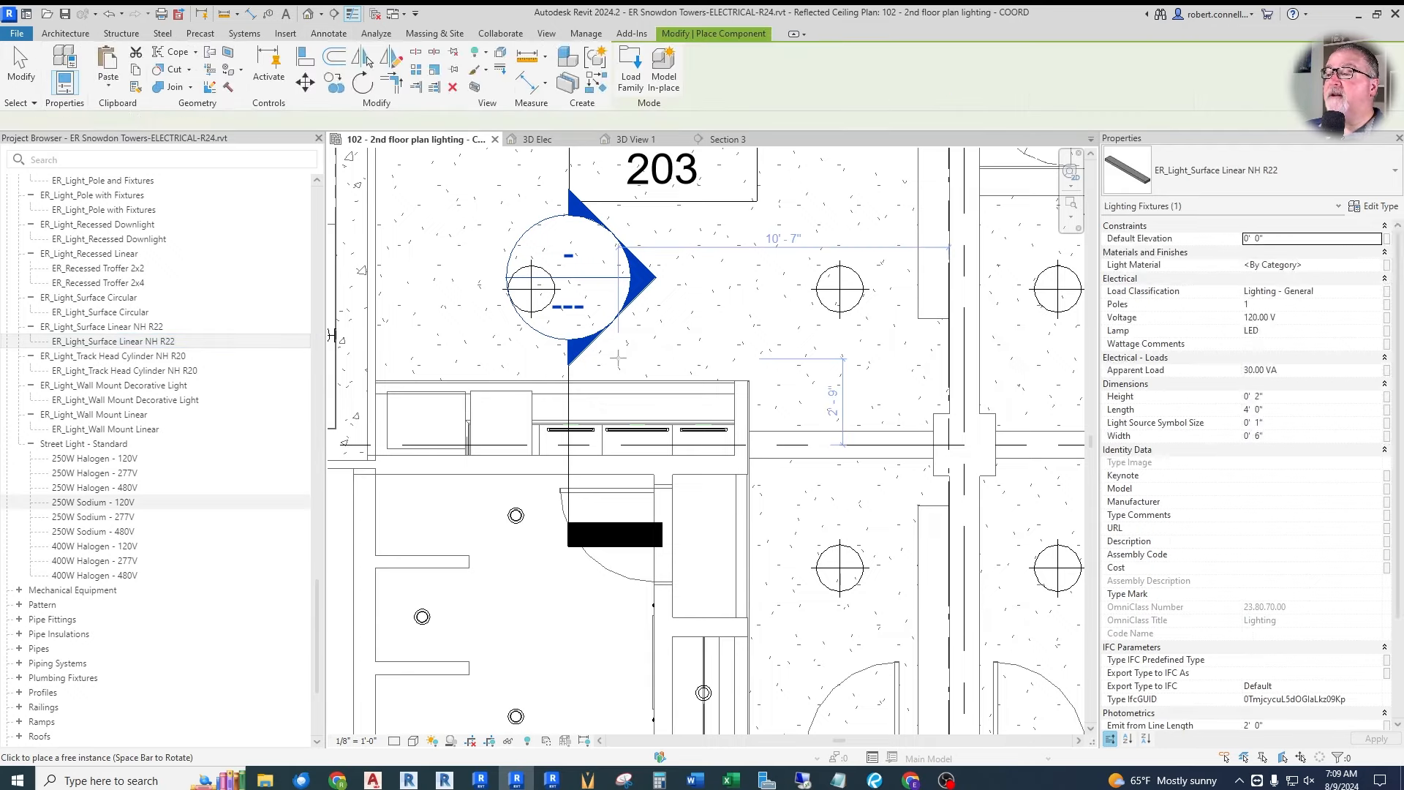
scroll(618, 358, up, 2)
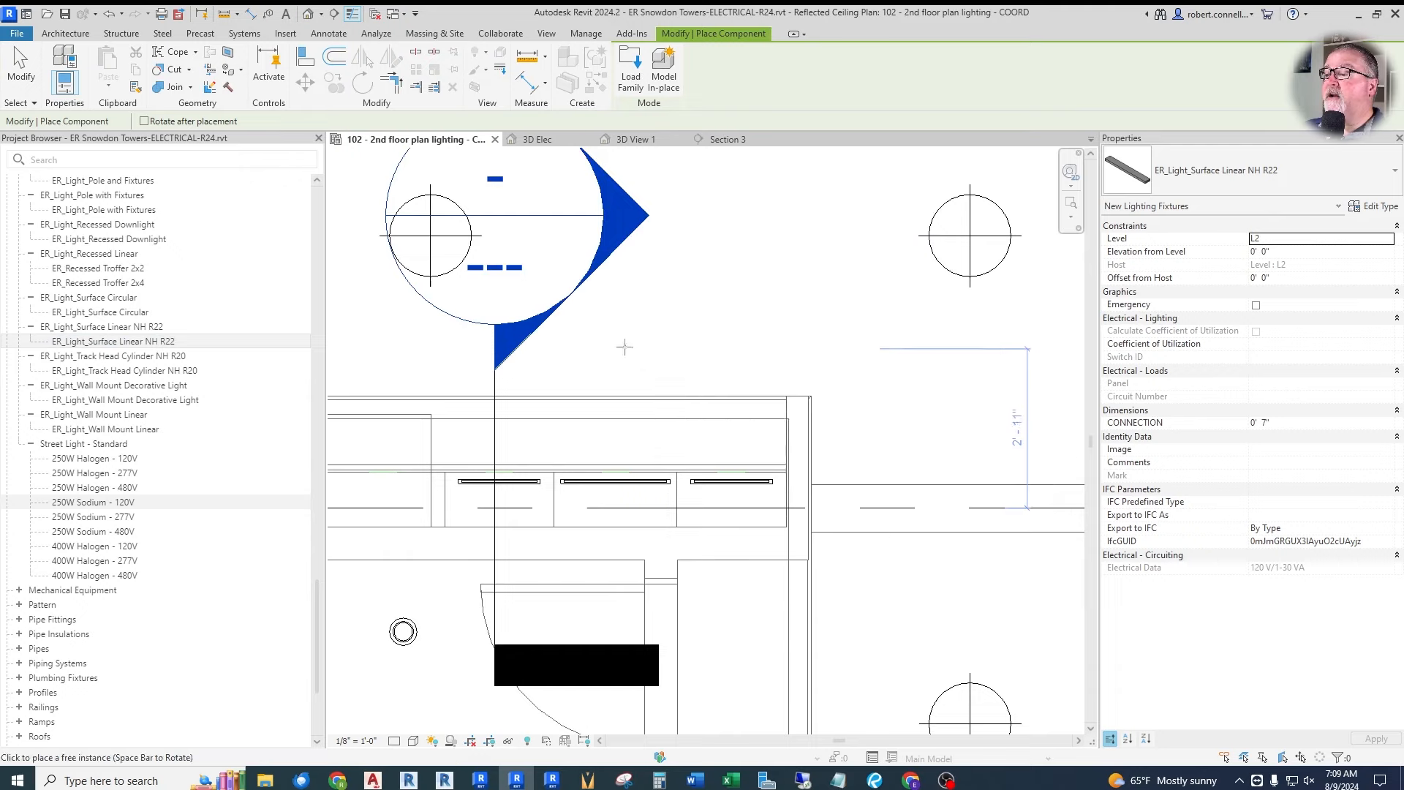
scroll(608, 356, down, 2)
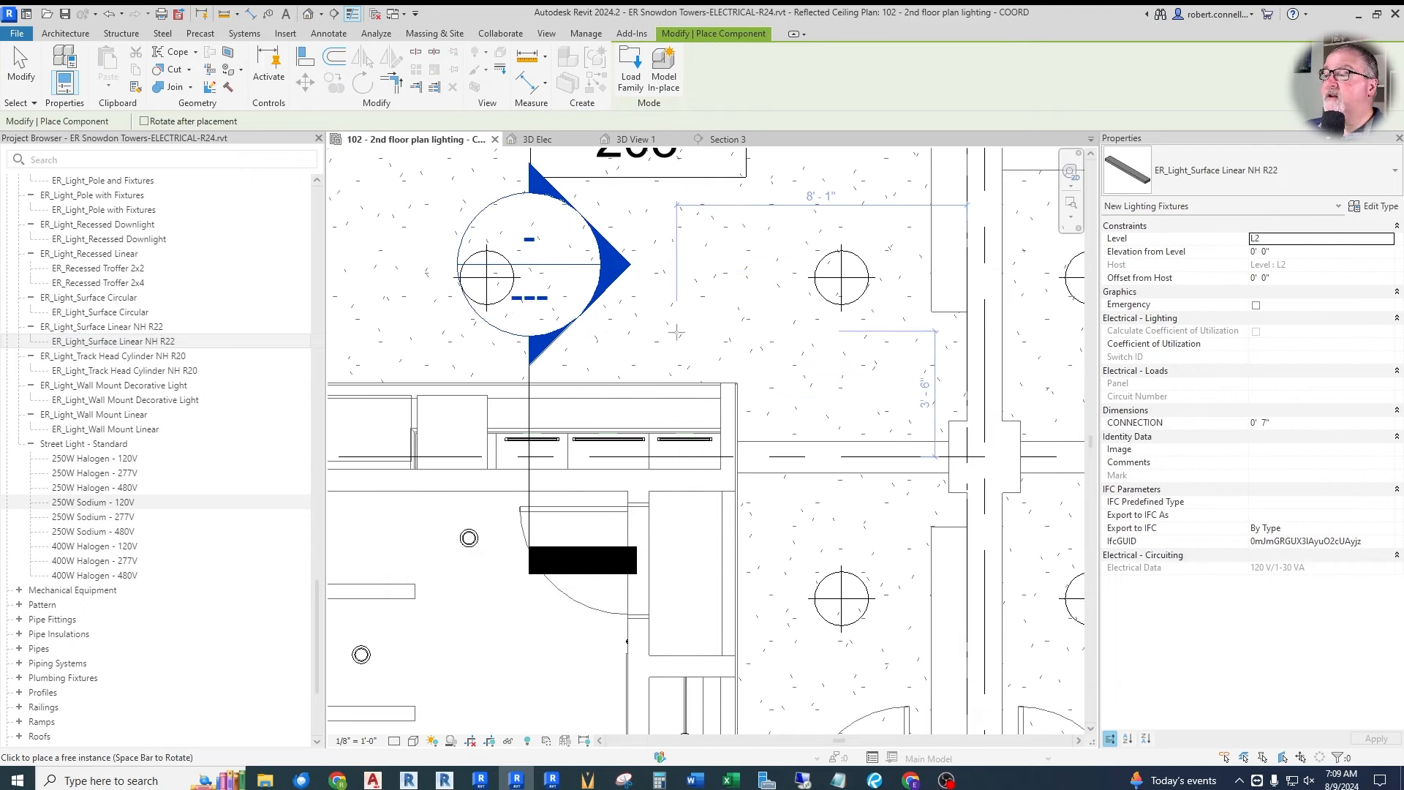
scroll(675, 331, down, 2)
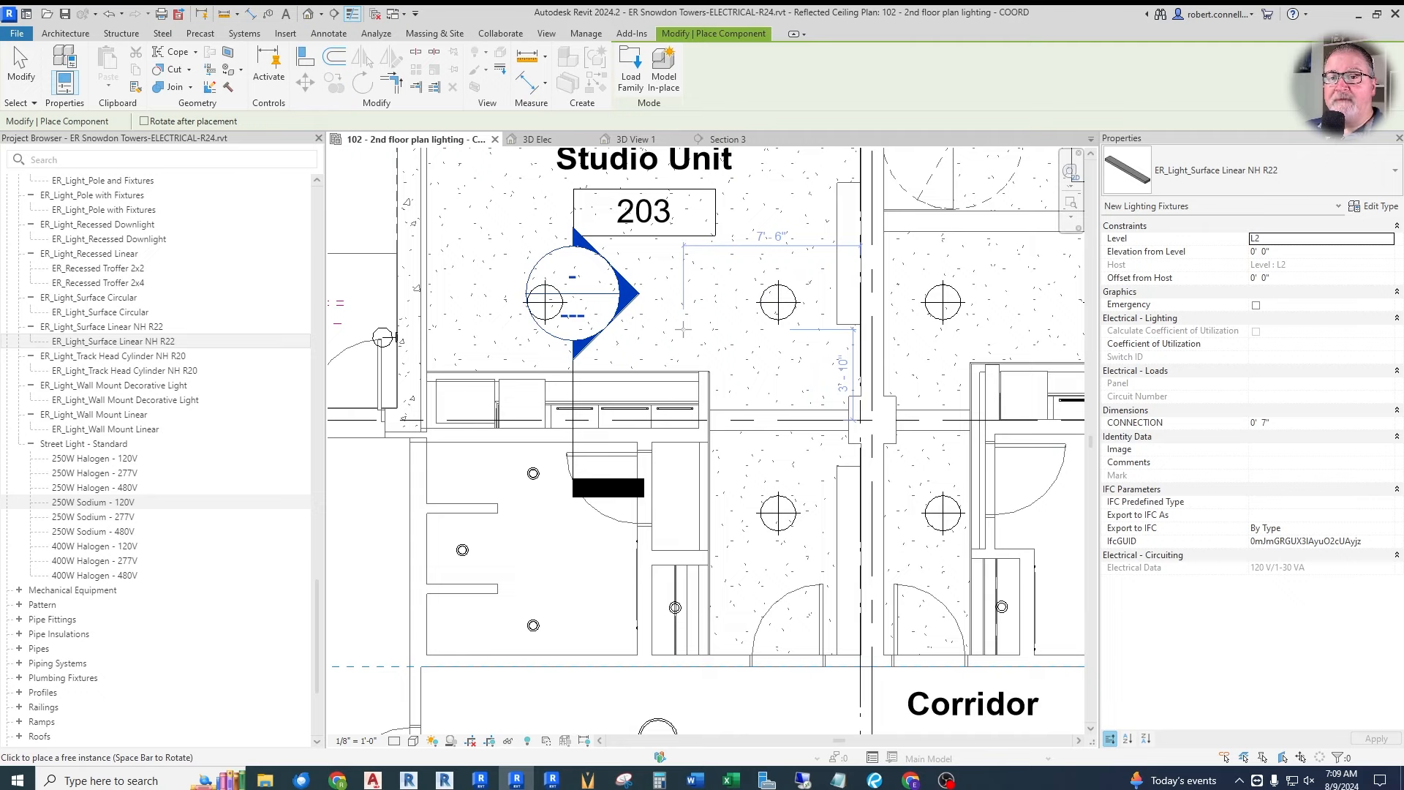
Place the surface linear fixture just above the kitchen counter at a 4' 0" elevation from L2, and turn off Thin Lines.
click(1295, 252)
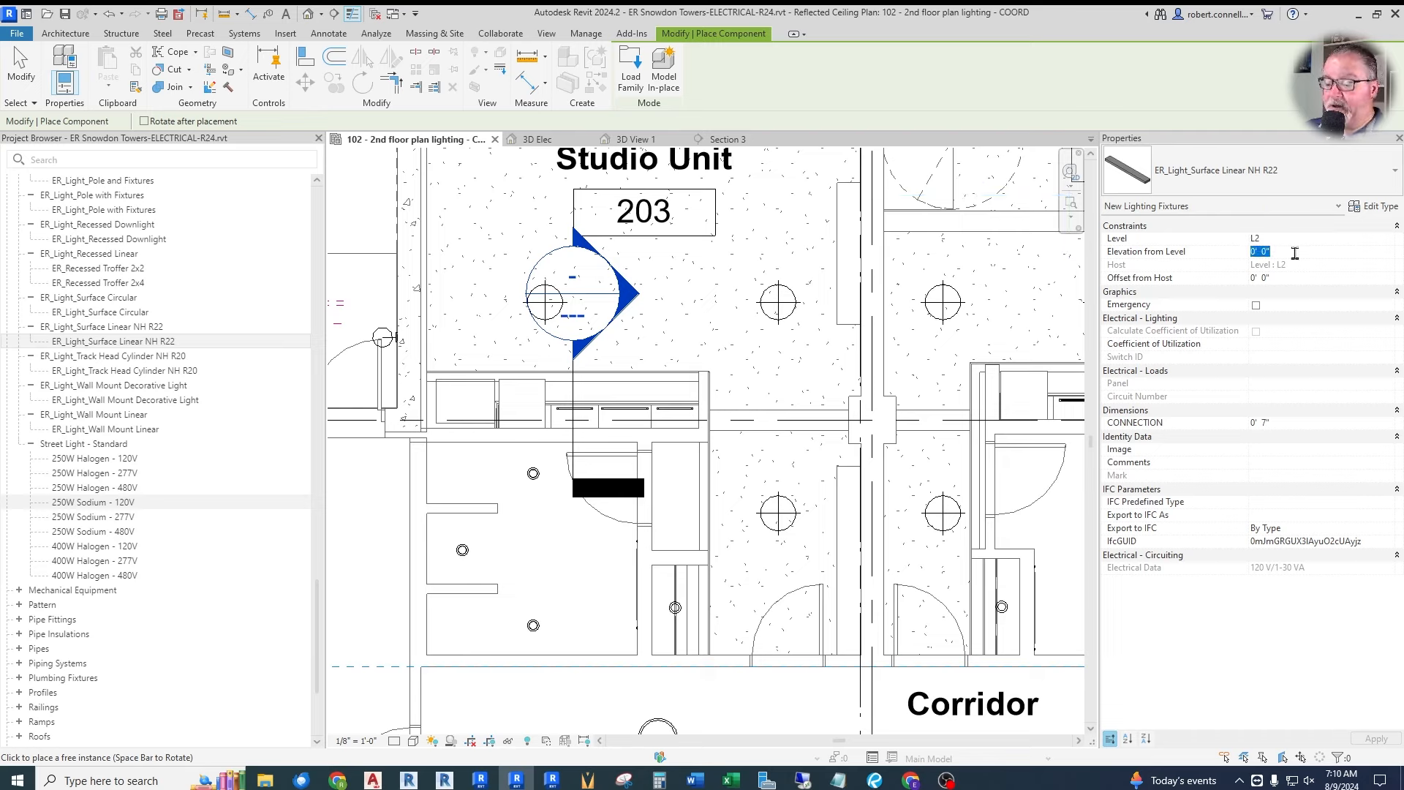
text(4)
key(Return)
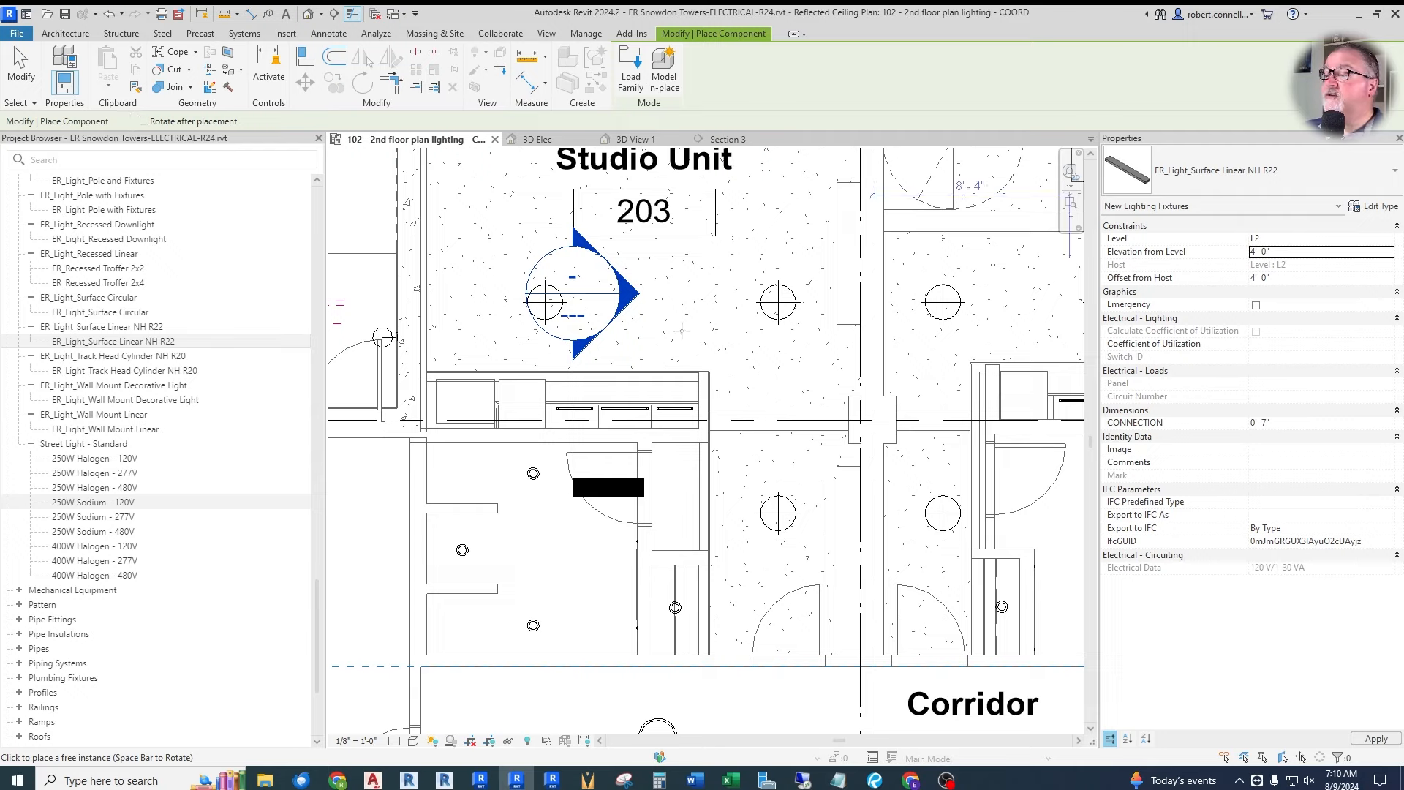
scroll(600, 350, up, 2)
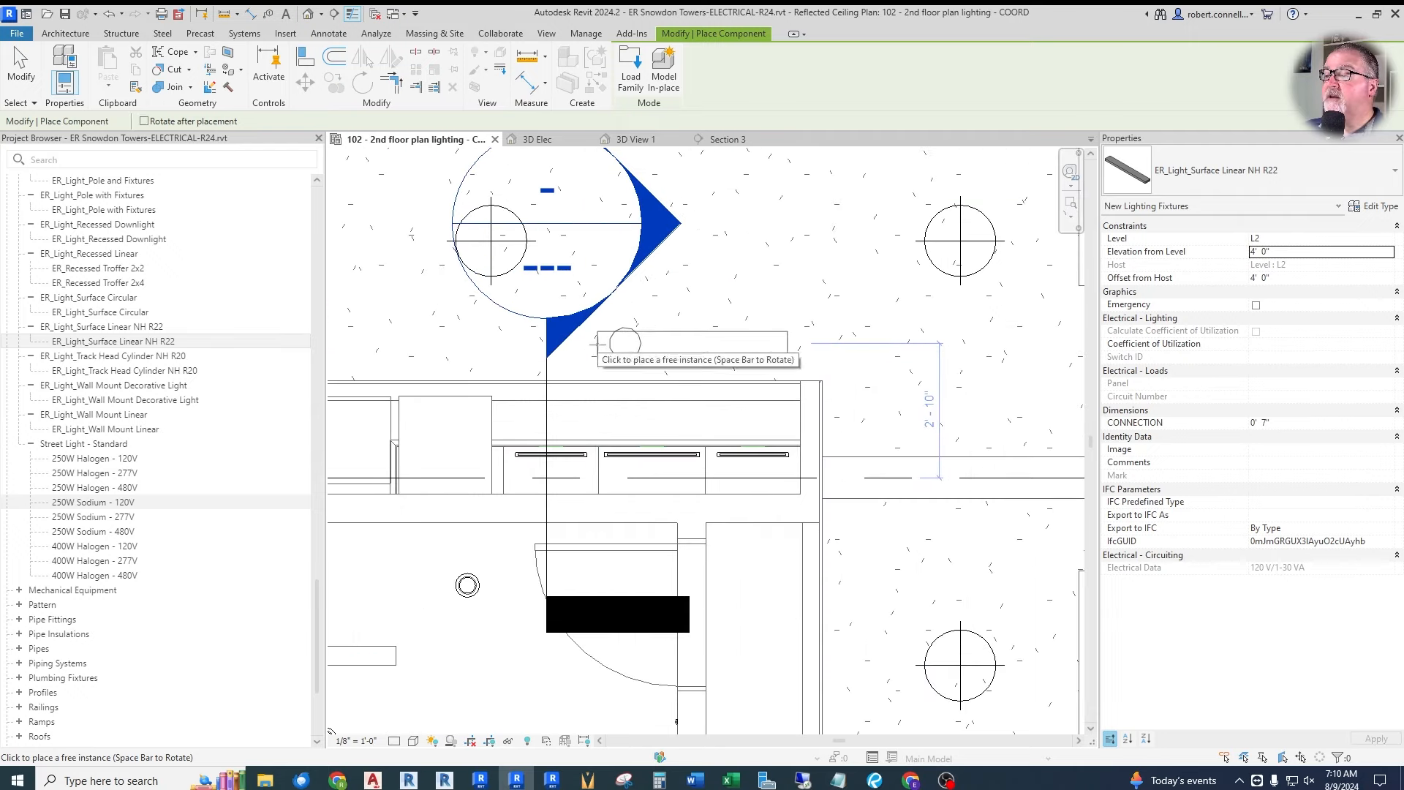
click(594, 348)
key(Escape)
key(Escape)
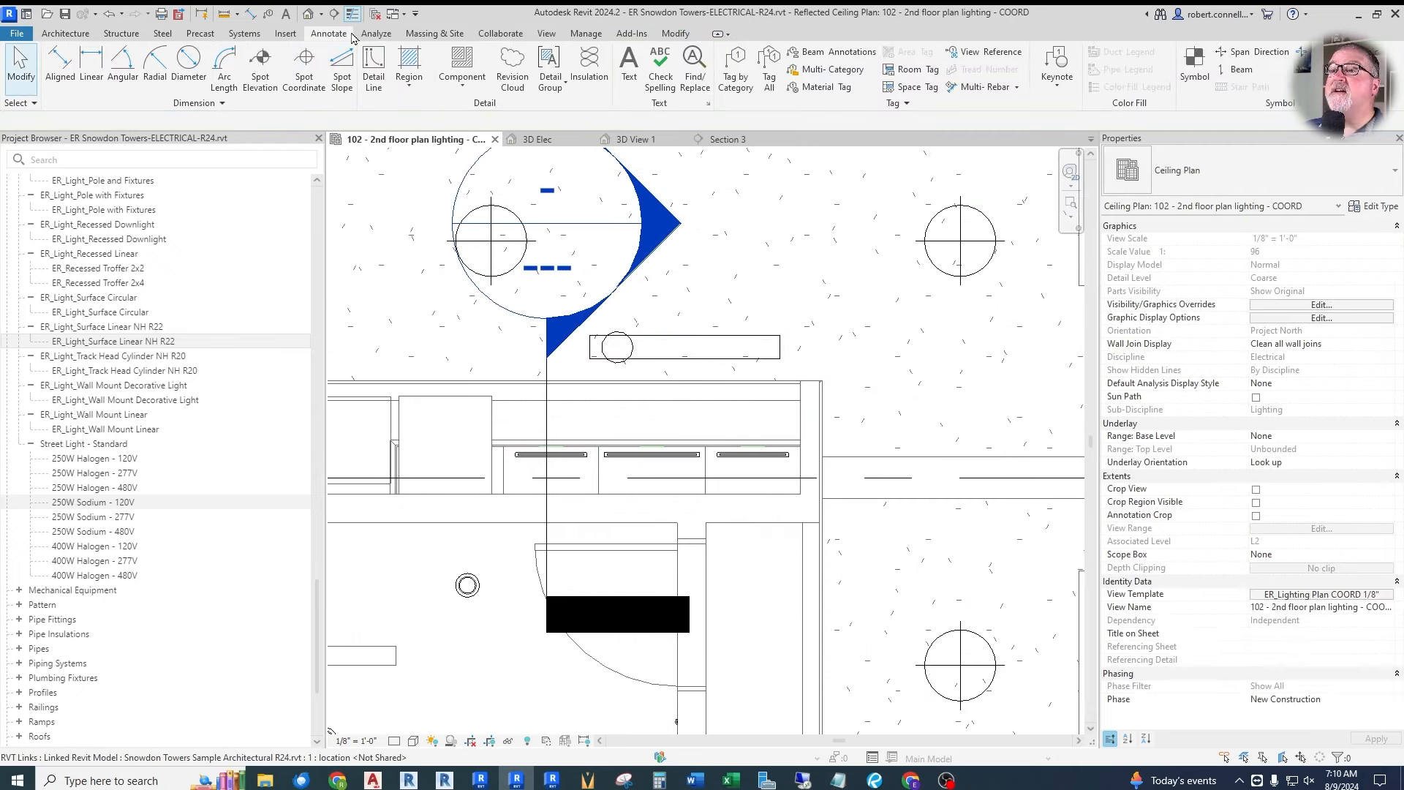
click(353, 13)
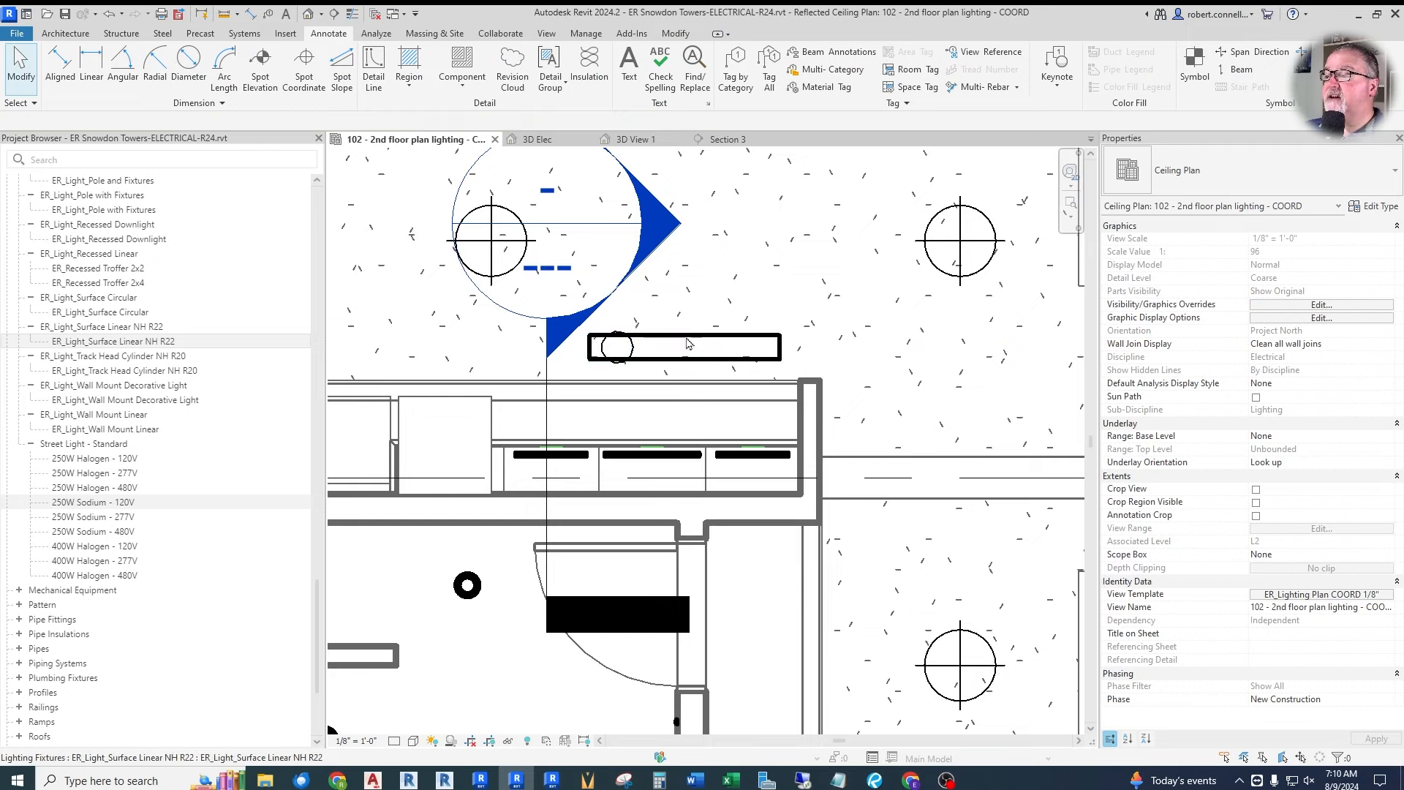
In Section 3, move the new linear fixture against the upper cabinet's underside, at an elevation of about 4' 6" from L2.
scroll(681, 392, down, 2)
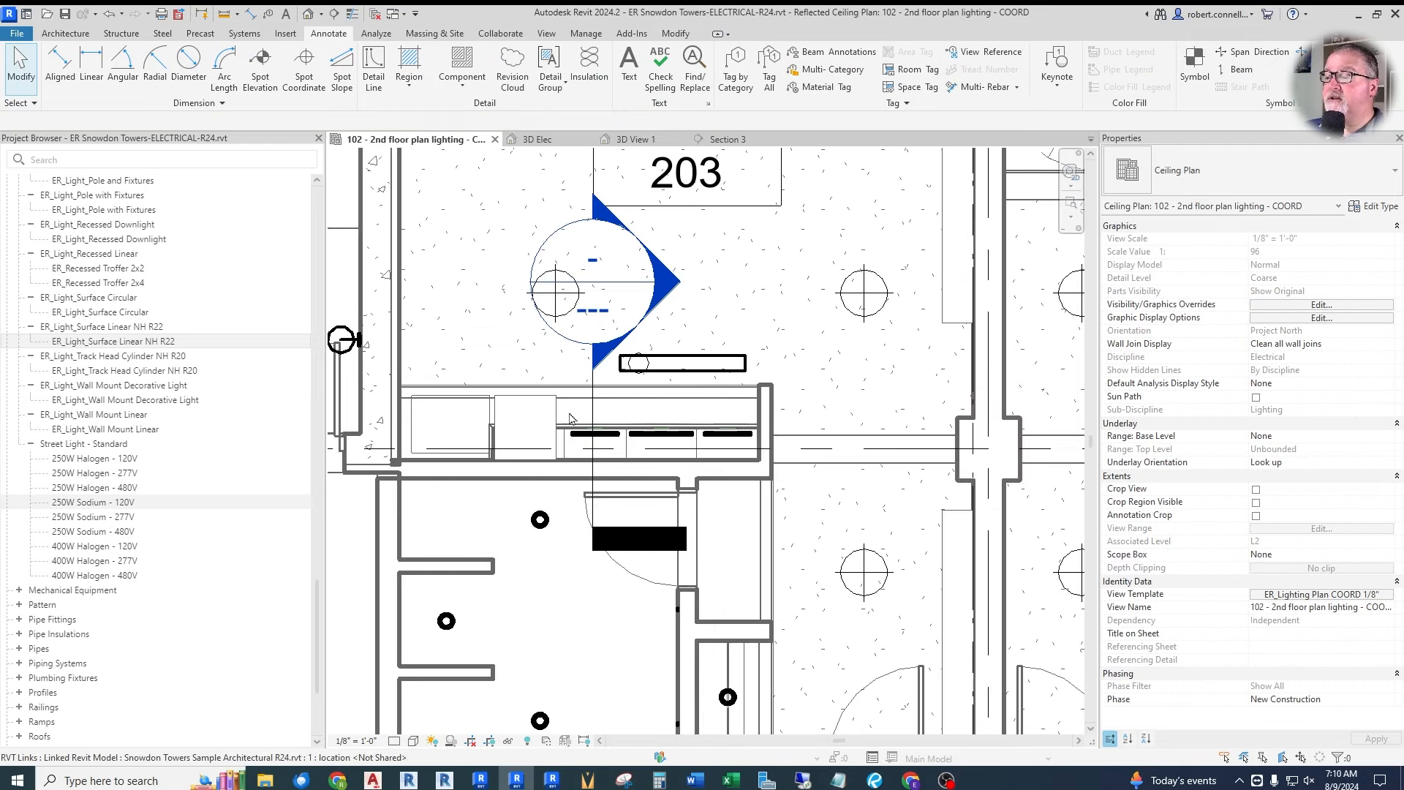
scroll(549, 413, up, 2)
double_click(732, 217)
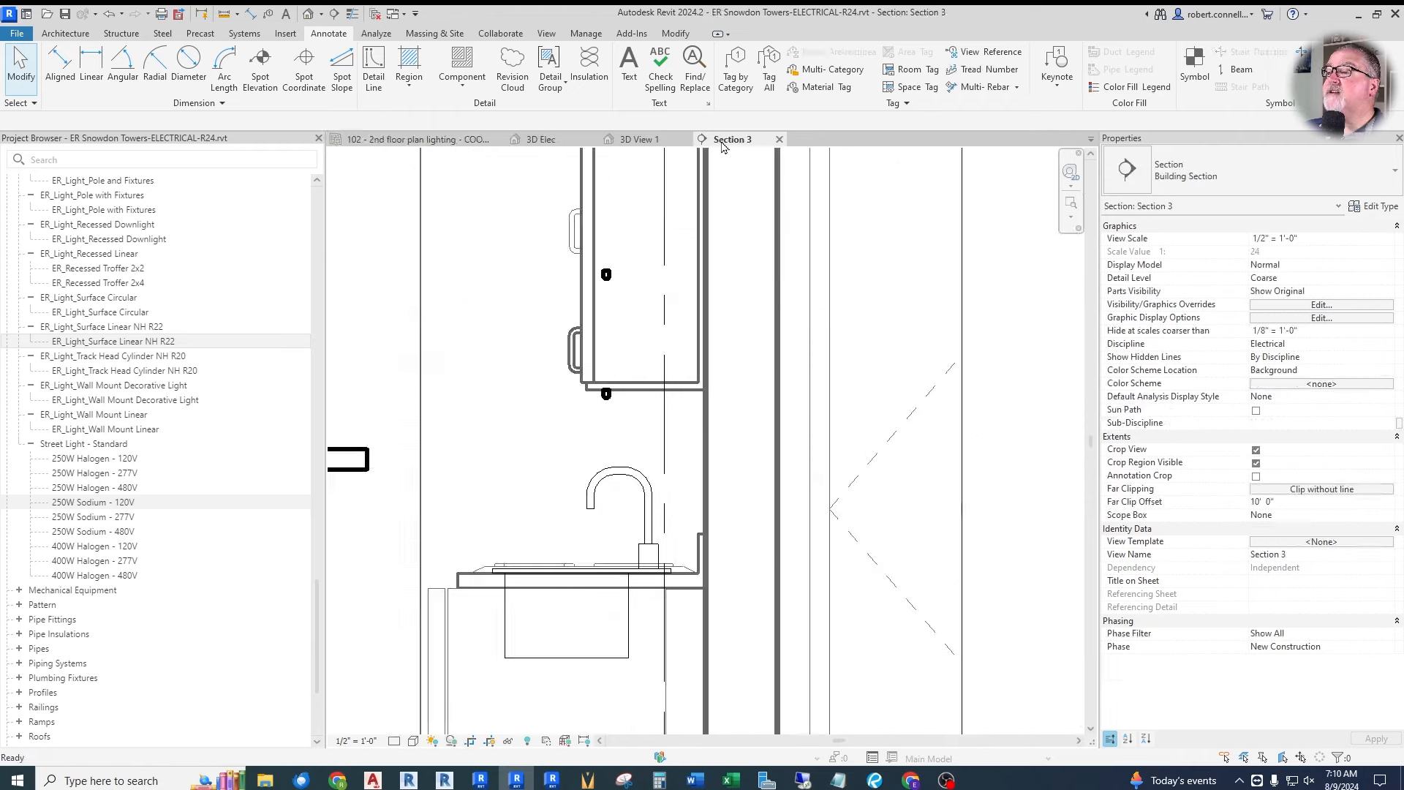
scroll(628, 395, down, 2)
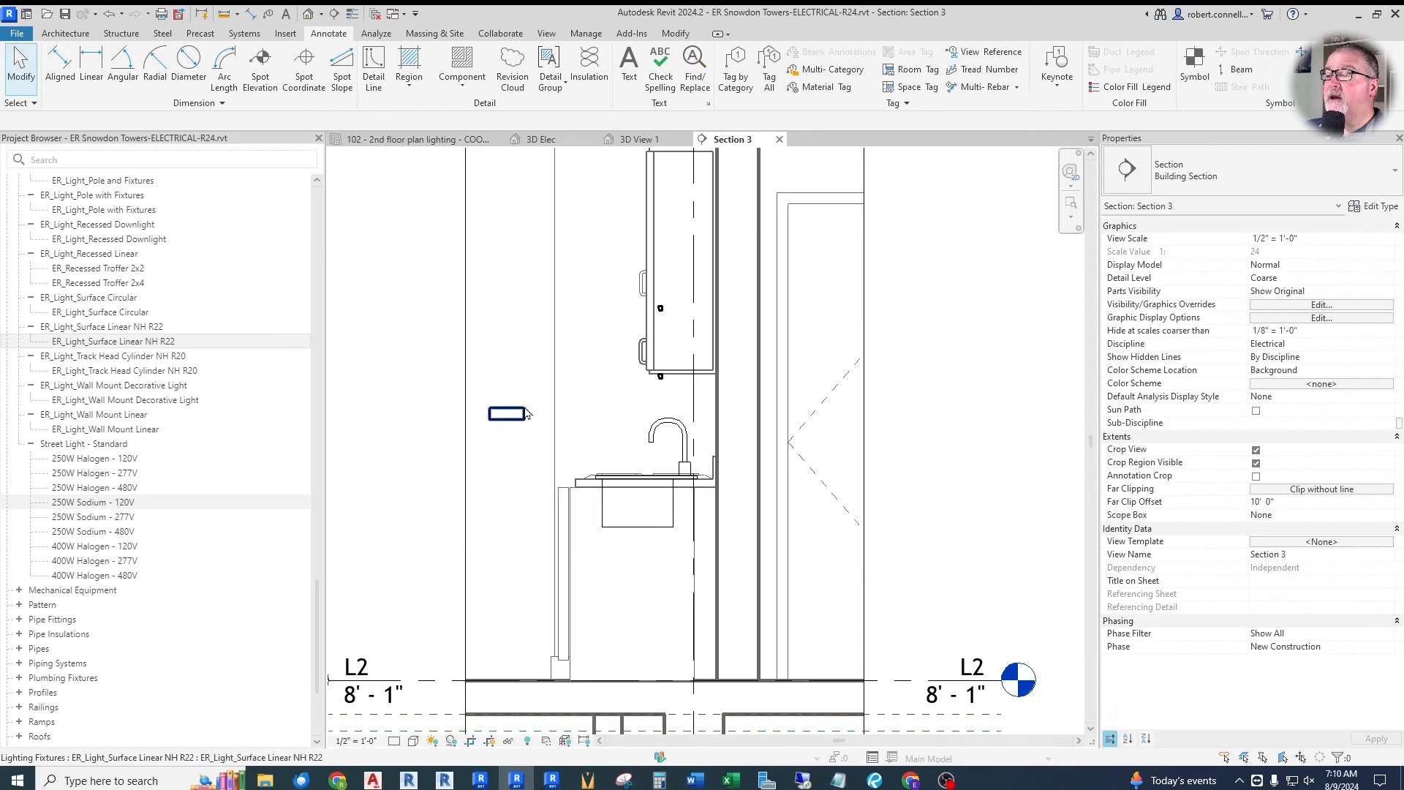
drag(514, 419, 752, 368)
scroll(616, 392, up, 3)
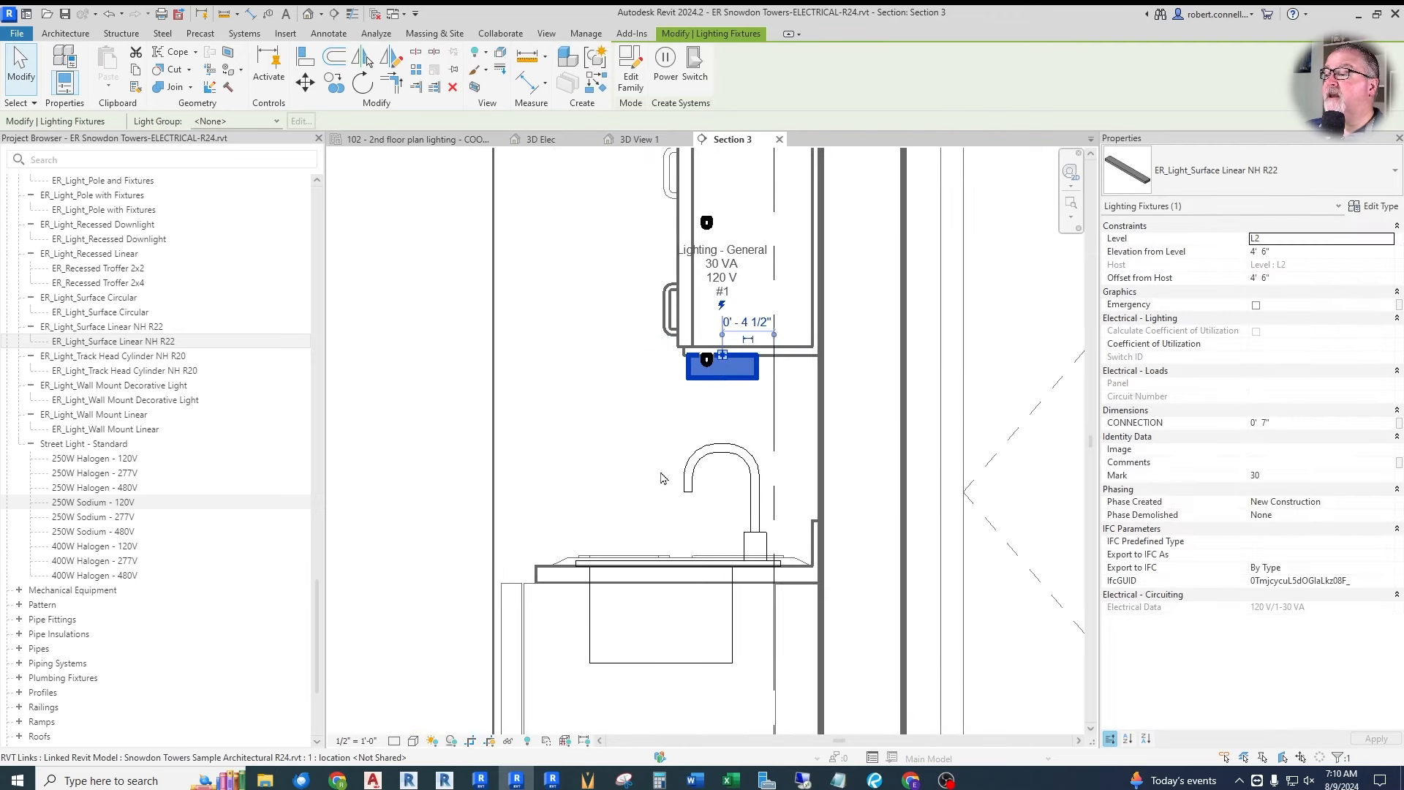
scroll(804, 344, up, 2)
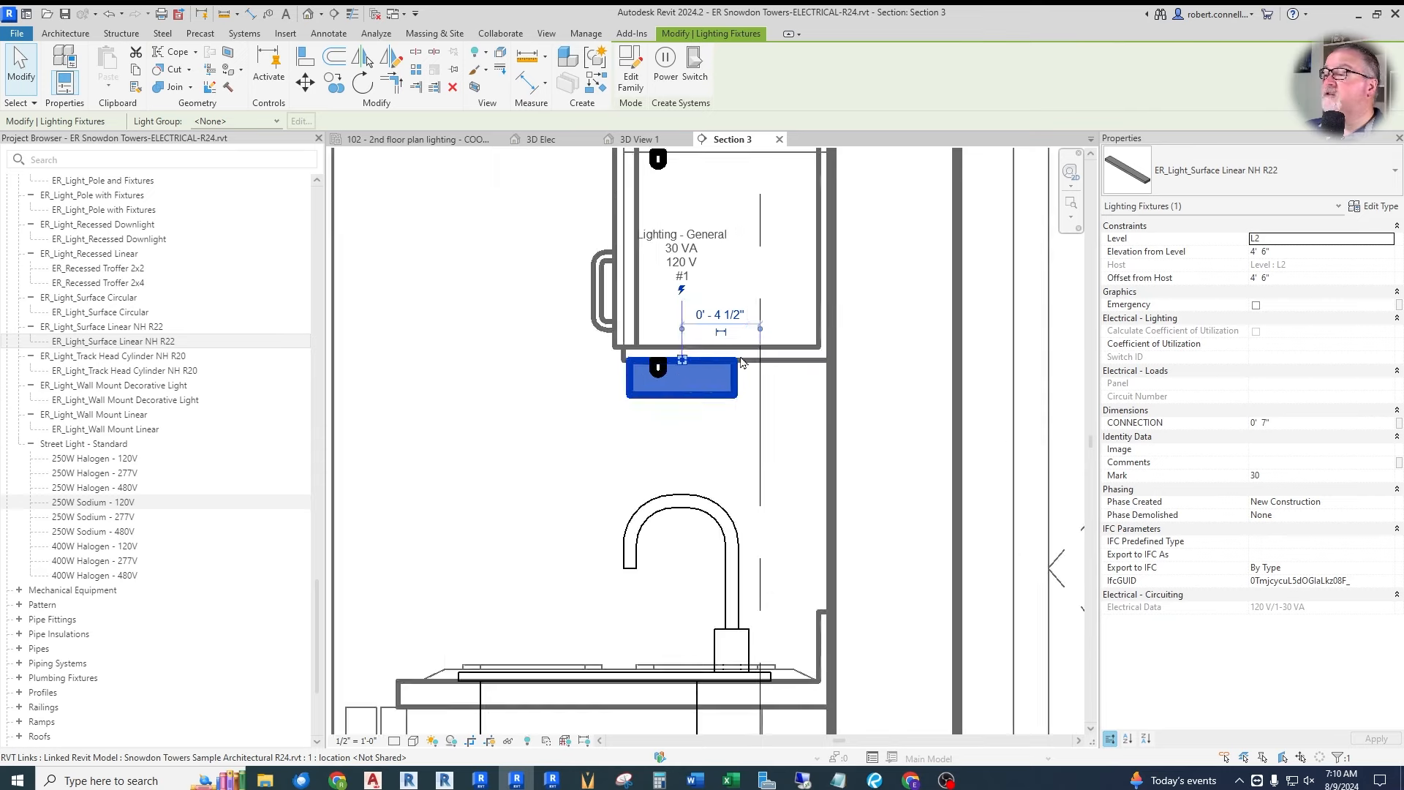
mouse_move(681, 381)
mouse_down()
mouse_move(567, 385)
mouse_move(692, 382)
mouse_up()
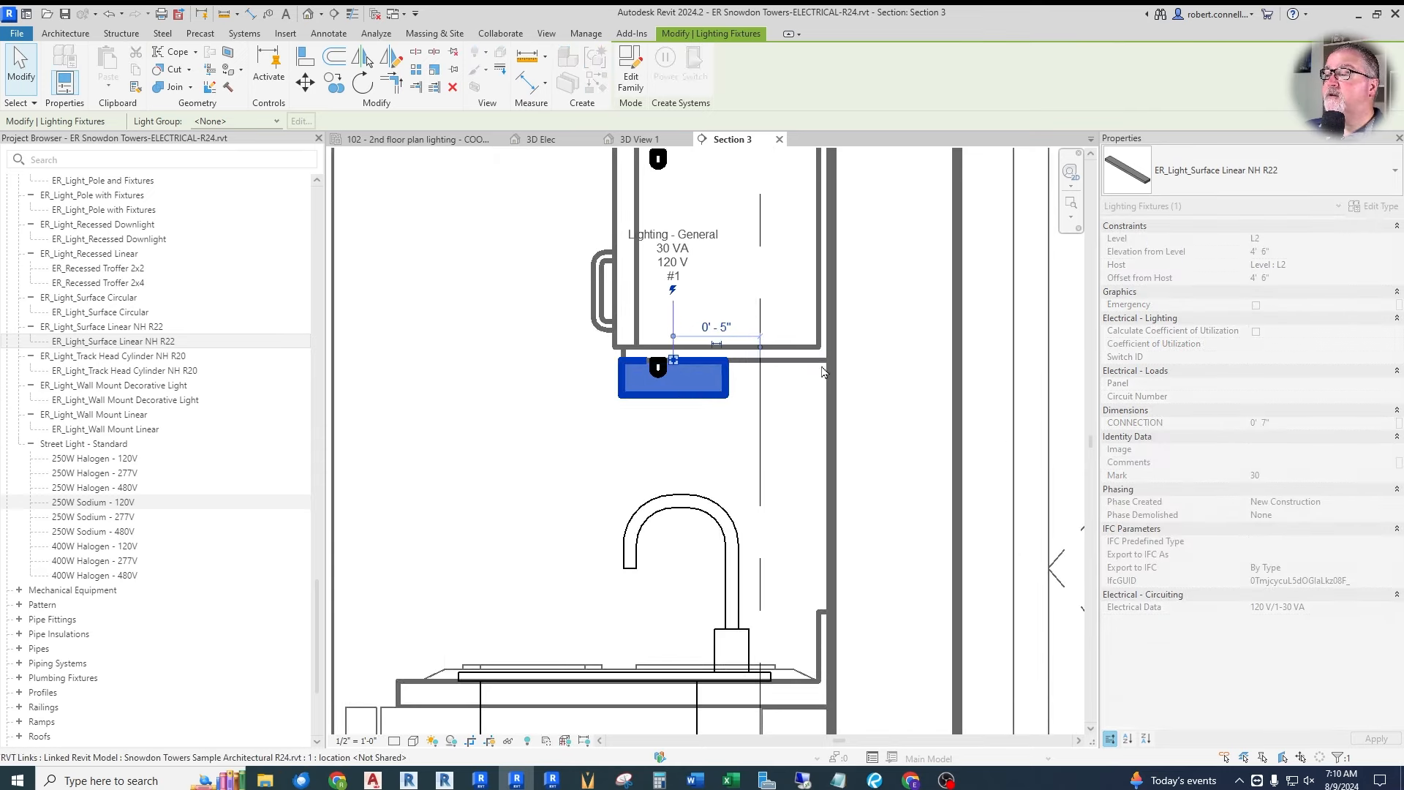
key(Escape)
In the 2nd floor lighting plan, move the linear fixture off the under-cabinet lights onto the front of the counter.
click(430, 140)
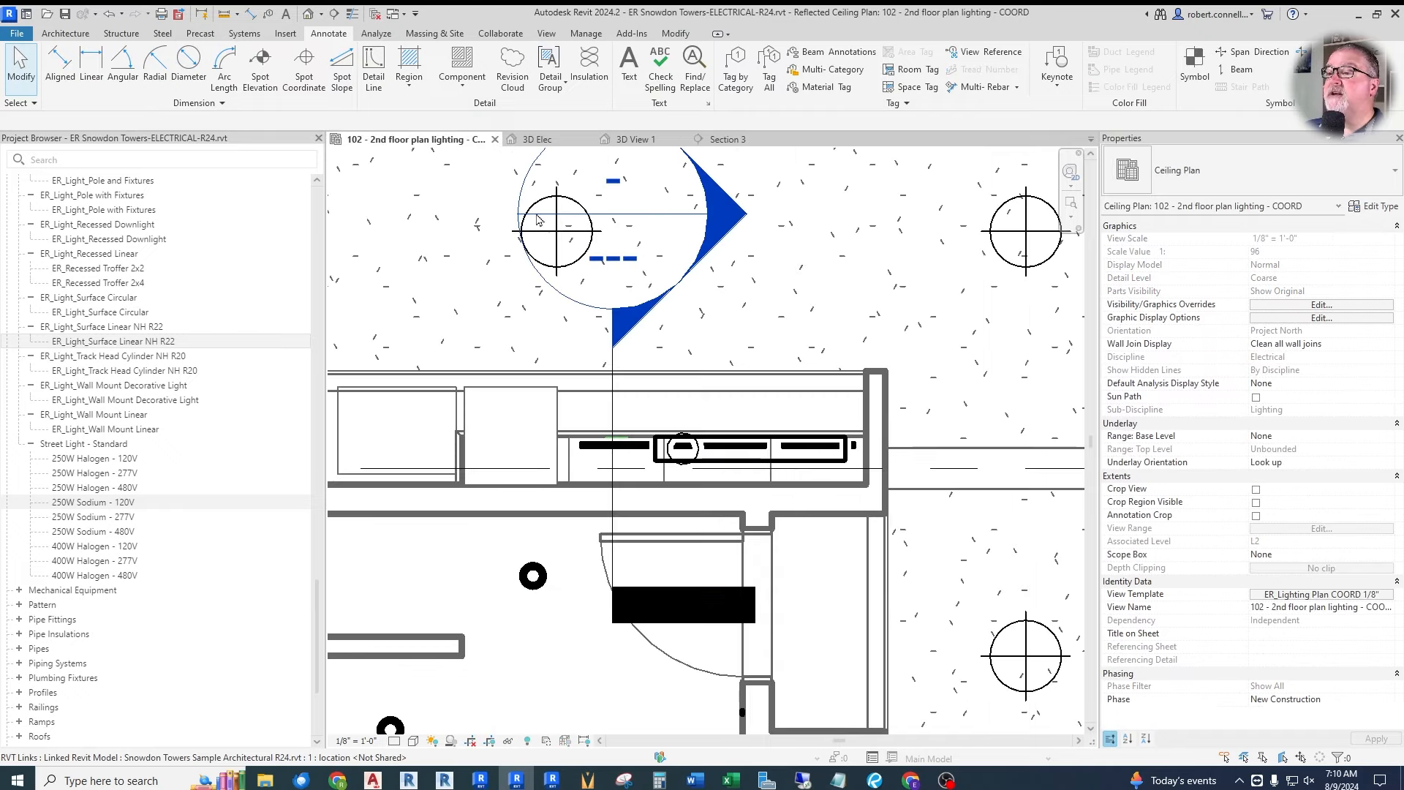
scroll(701, 488, up, 2)
click(740, 459)
drag(739, 459, 589, 401)
key(Escape)
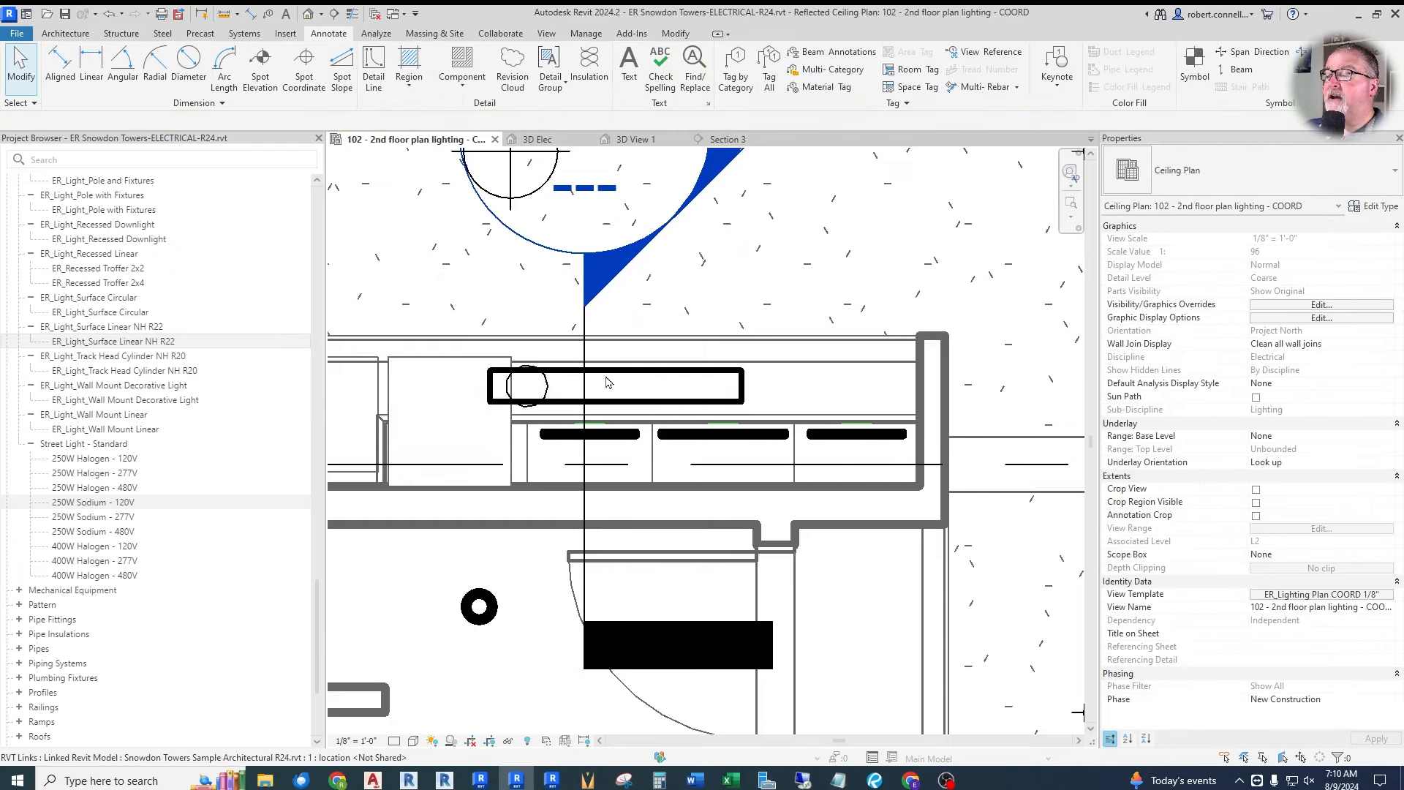
scroll(652, 366, down, 1)
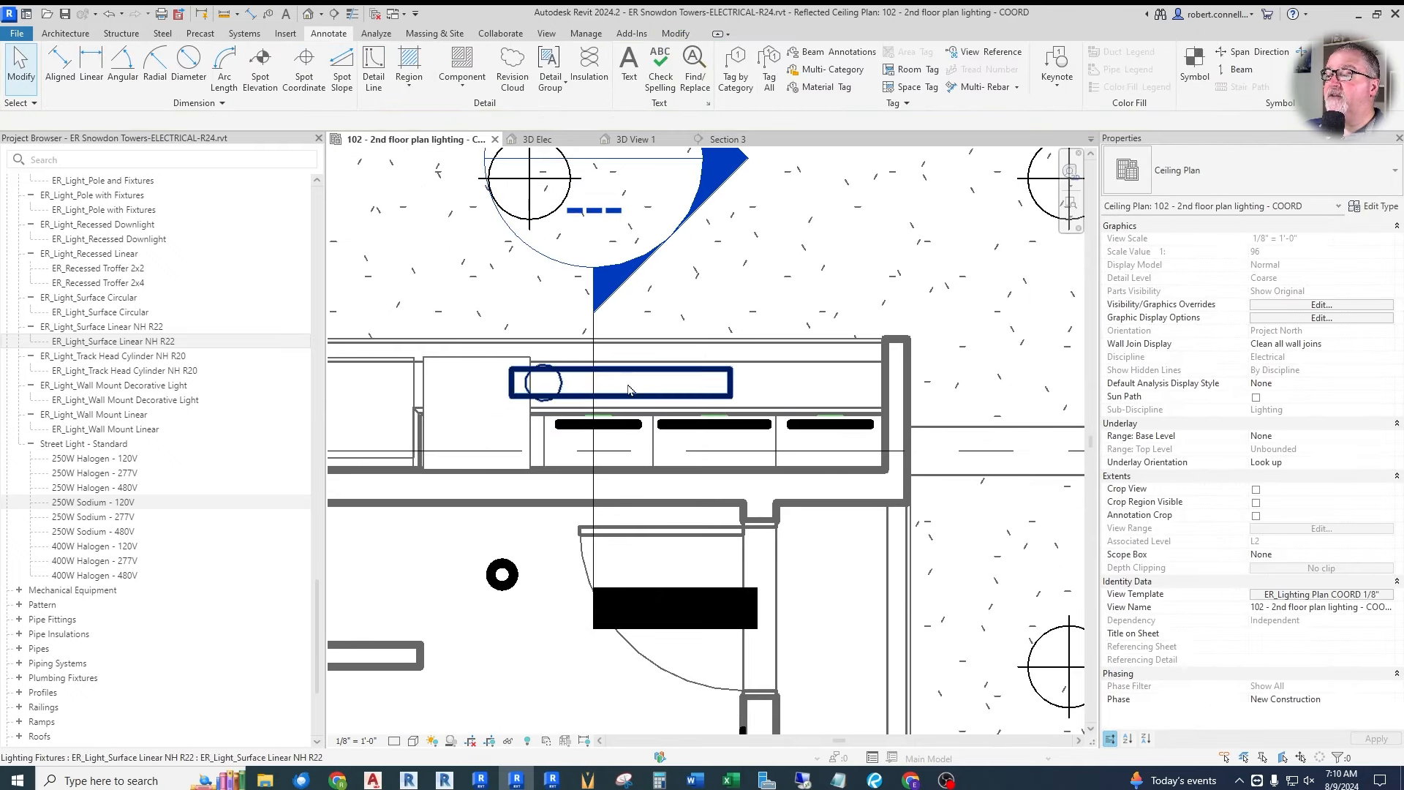
Slide the fixture's circular symbol along its length to a CONNECTION distance of about 10 inches and reselect the fixture.
click(635, 379)
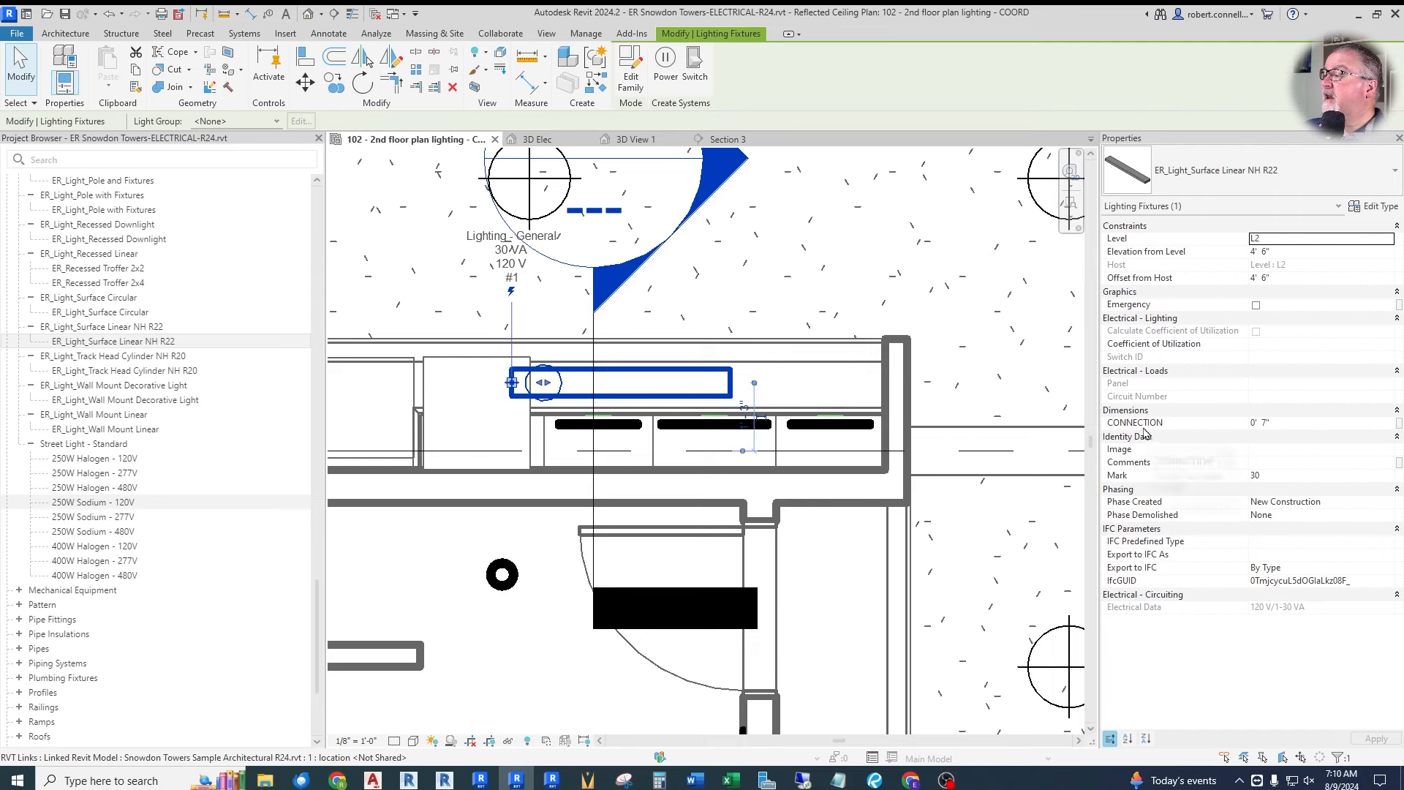
mouse_move(543, 382)
mouse_down()
mouse_move(659, 383)
mouse_move(541, 384)
mouse_move(647, 383)
mouse_move(558, 383)
mouse_up()
key(Escape)
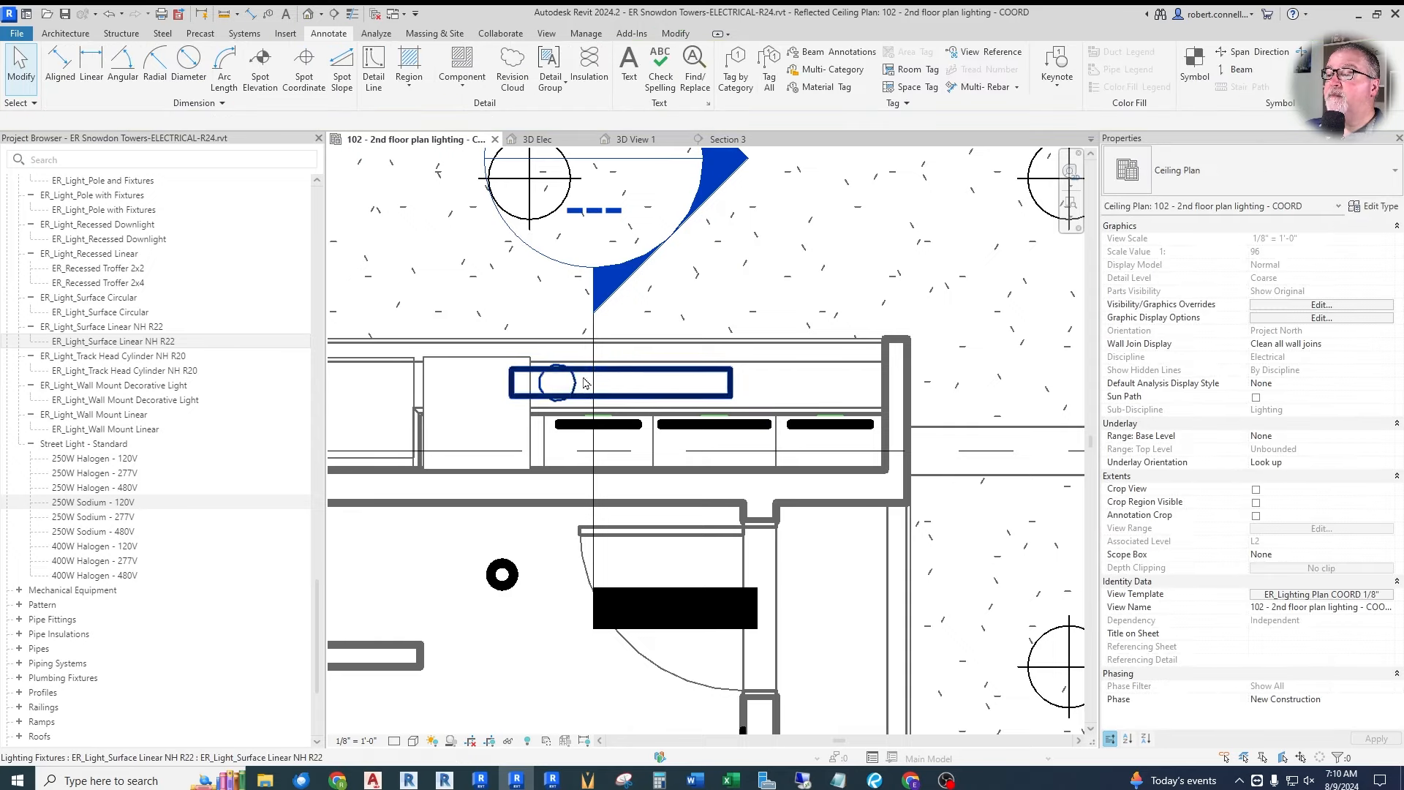
click(626, 388)
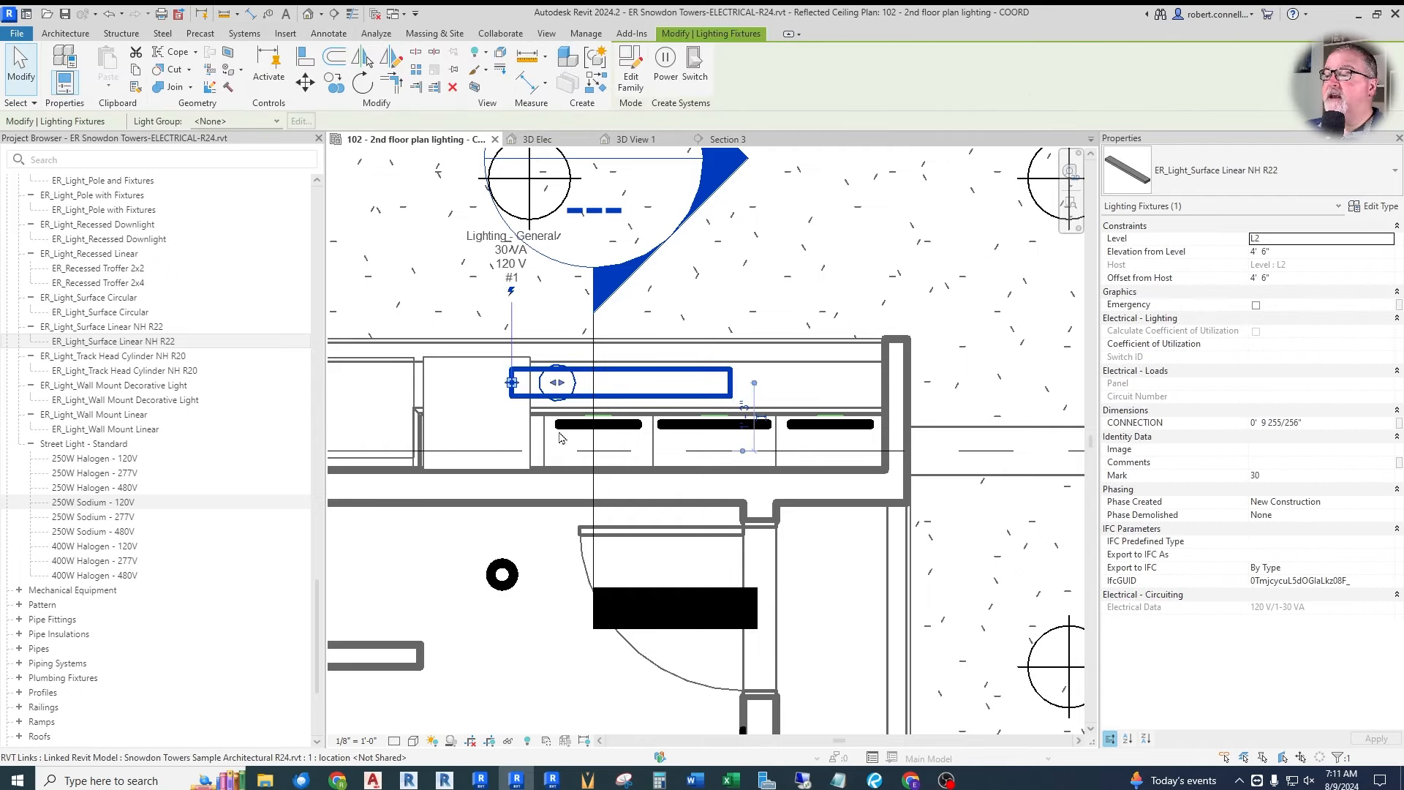
scroll(562, 435, up, 2)
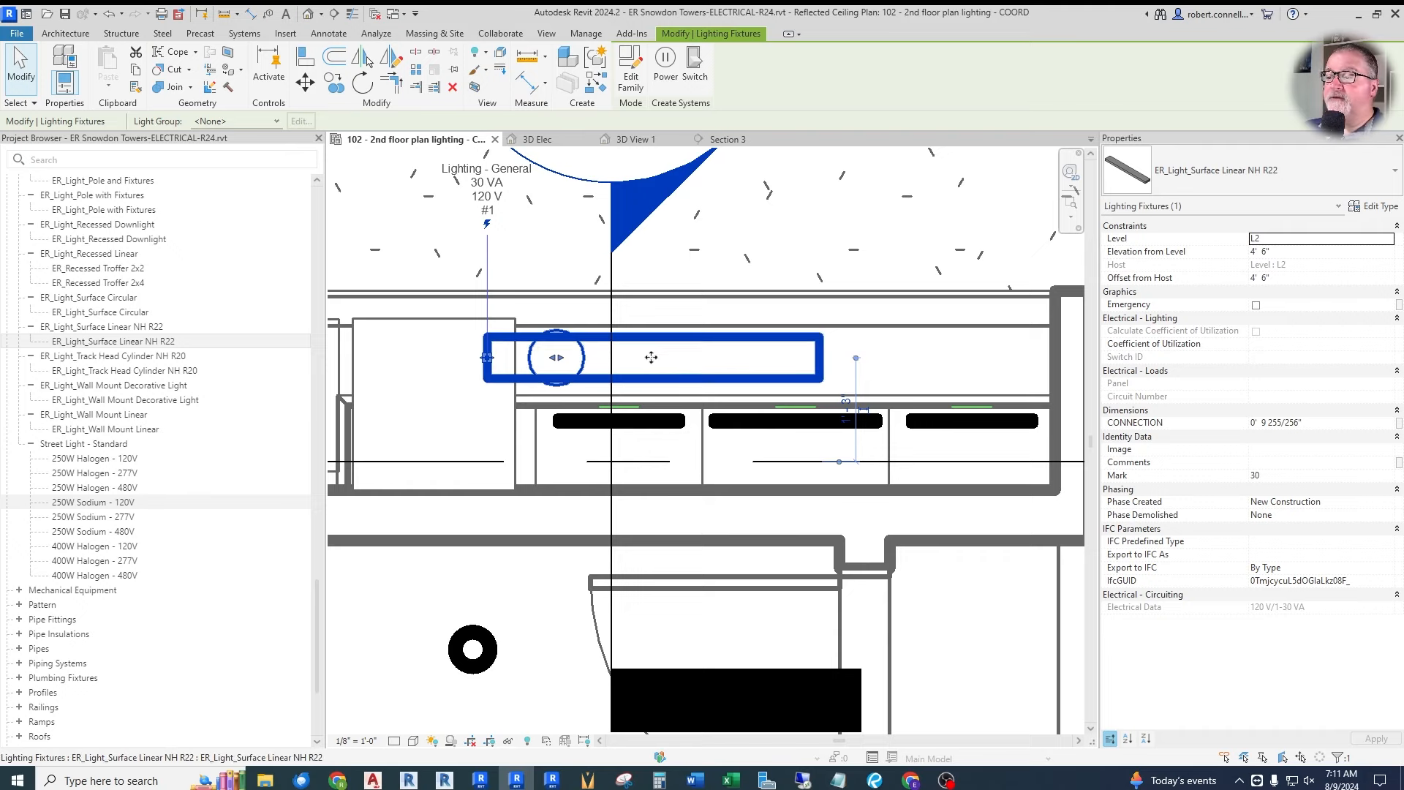
Edit the surface linear fixture's type properties and set its height to 1 inch.
click(1379, 207)
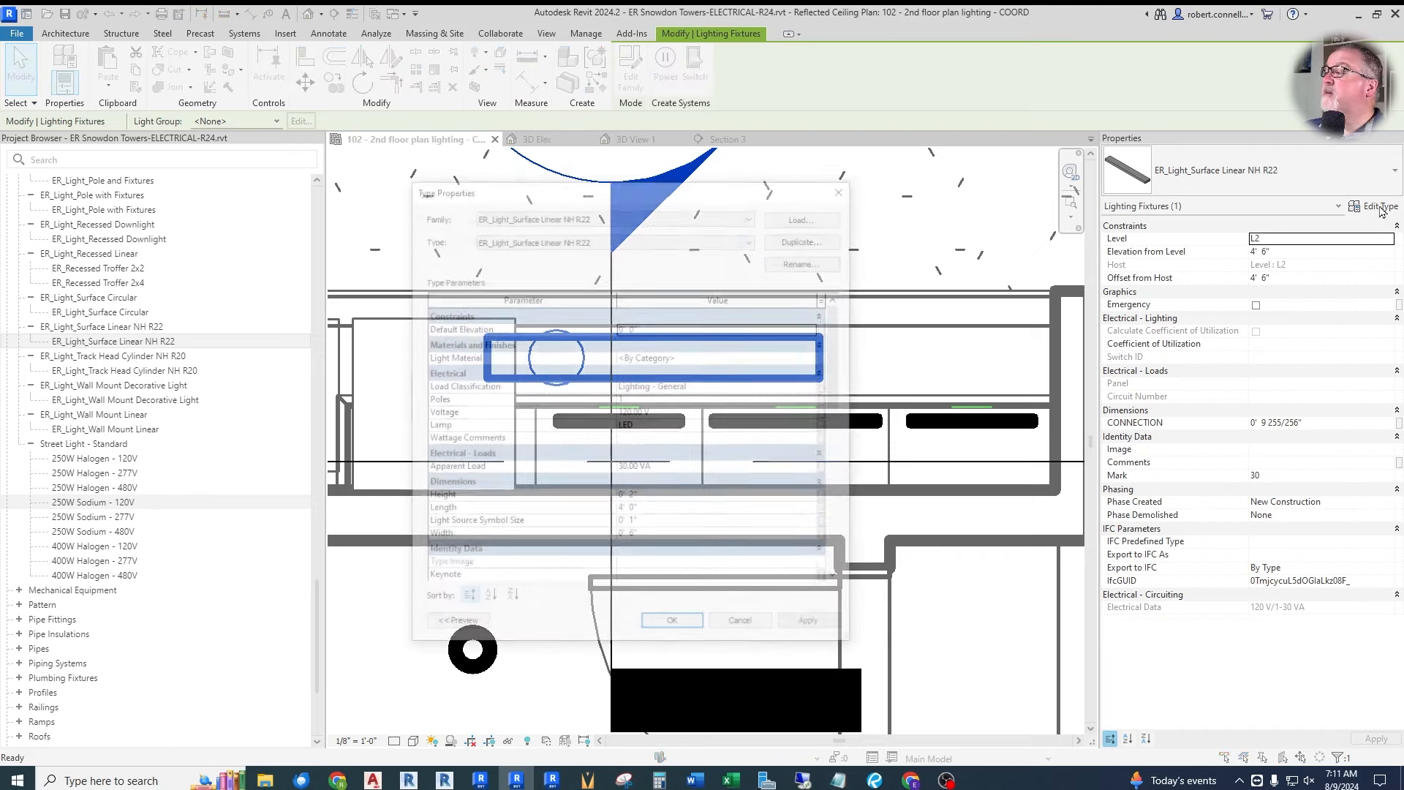
scroll(556, 338, down, 2)
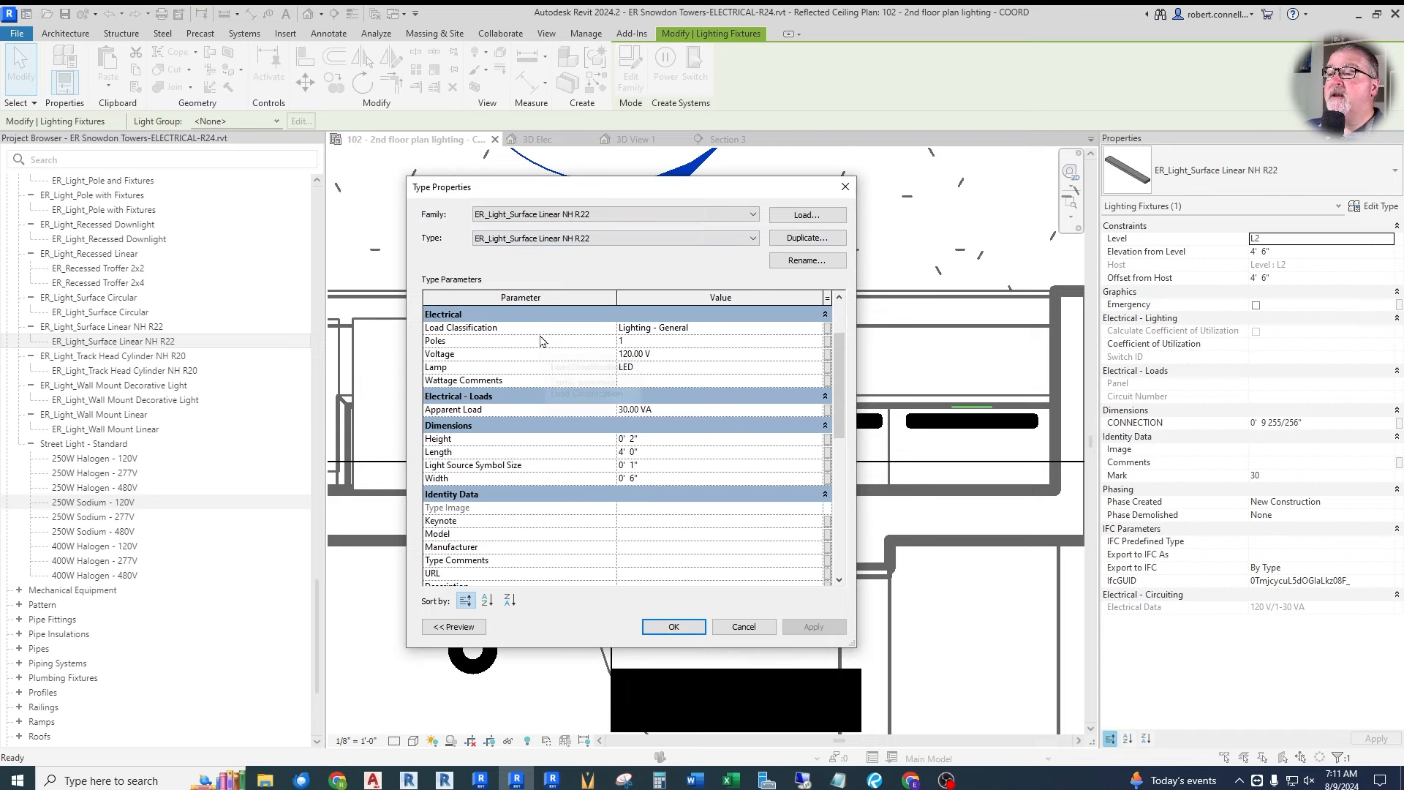
scroll(522, 358, down, 2)
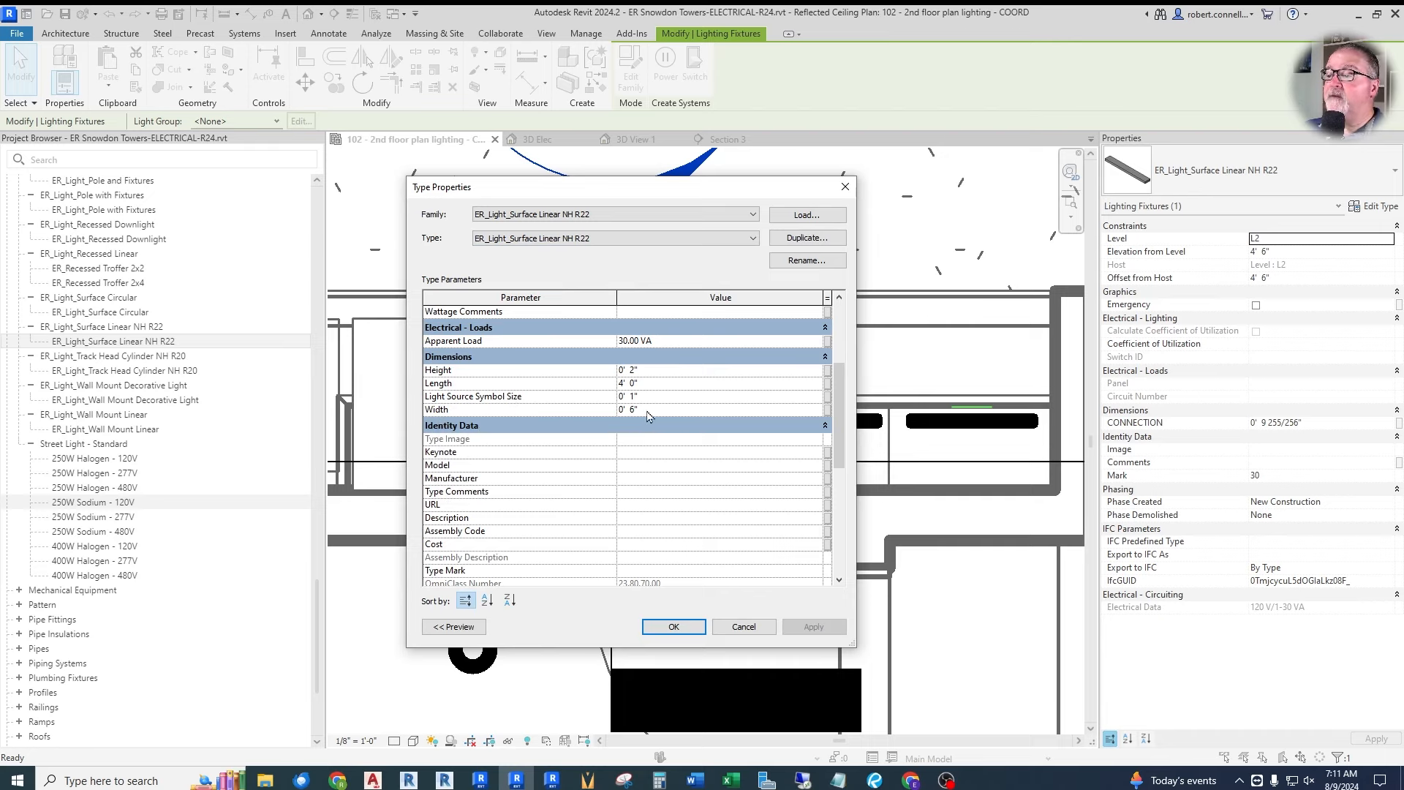
drag(636, 188, 838, 187)
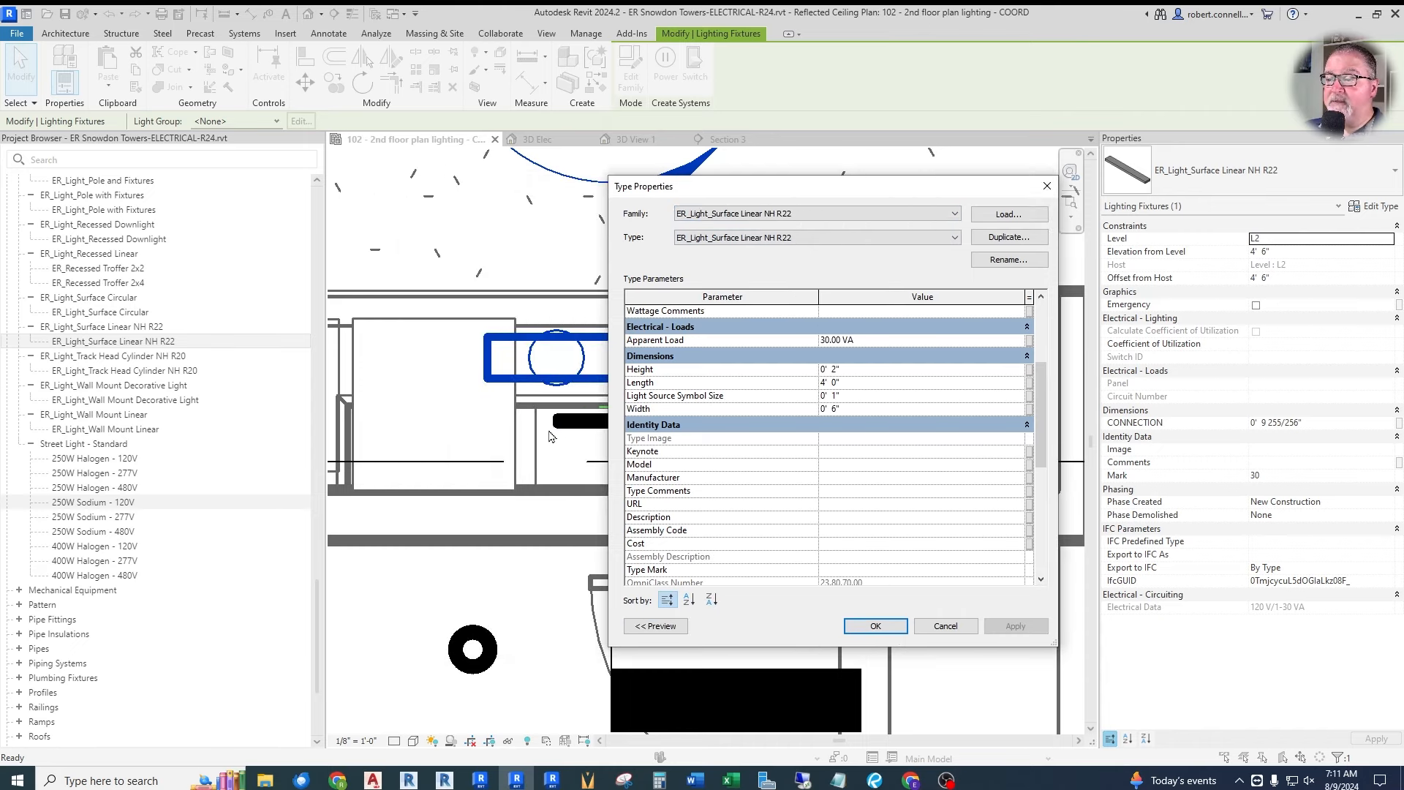
drag(755, 196, 912, 188)
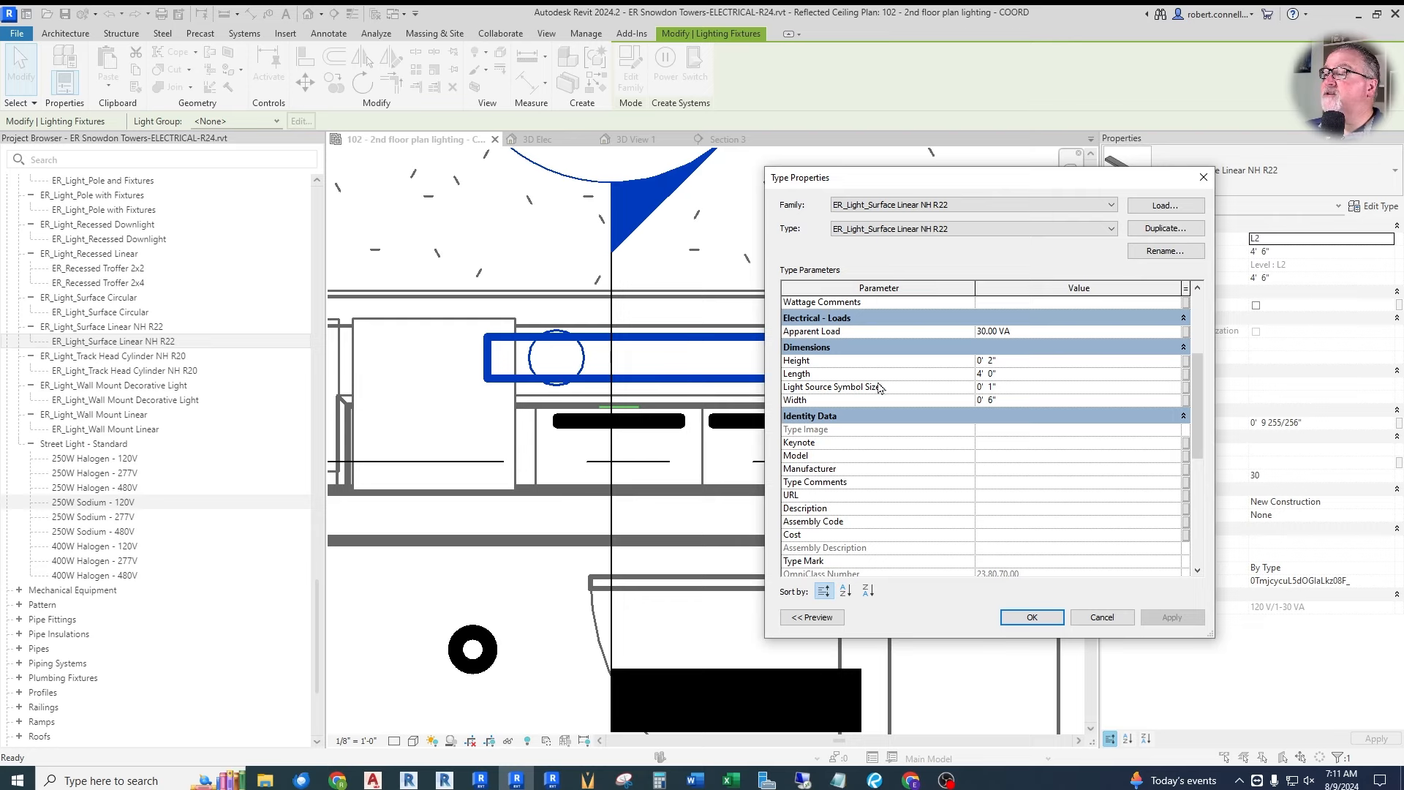
click(1015, 361)
text(1")
key(Return)
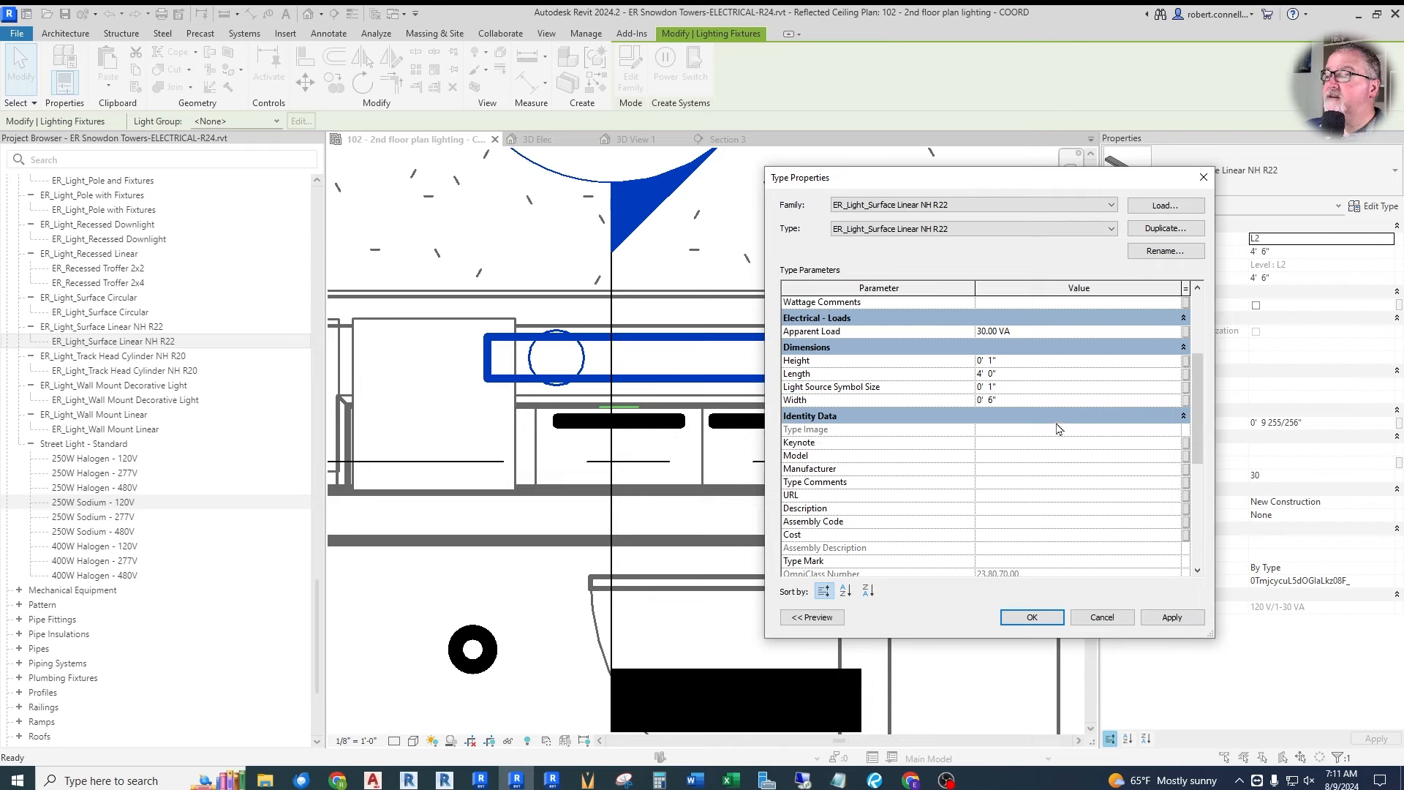
Set the fixture type's length to 18 inches and width to 2 inches, apply the changes and deselect the fixture.
click(1101, 371)
text(18)
key(Return)
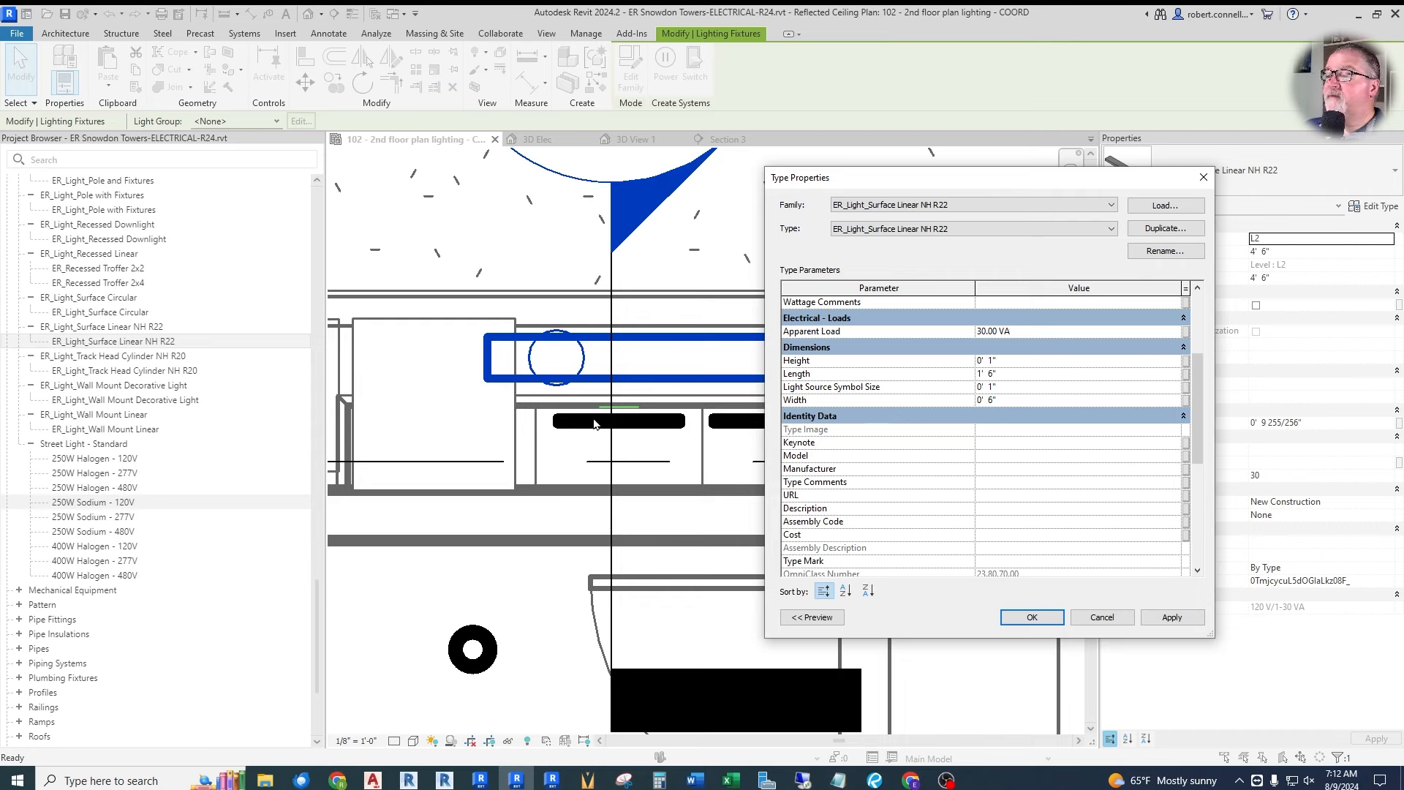
click(1084, 399)
text(2)
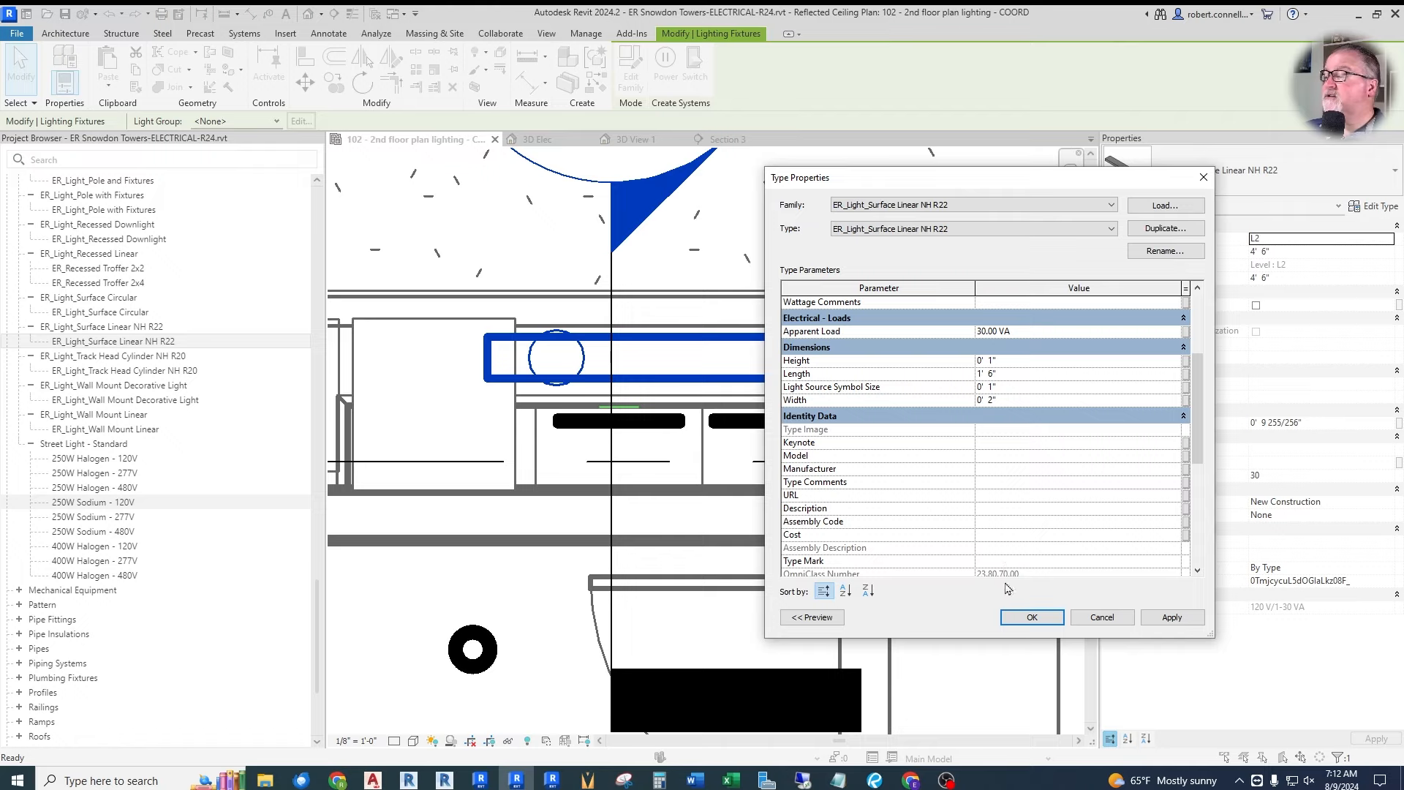
click(1033, 617)
click(518, 434)
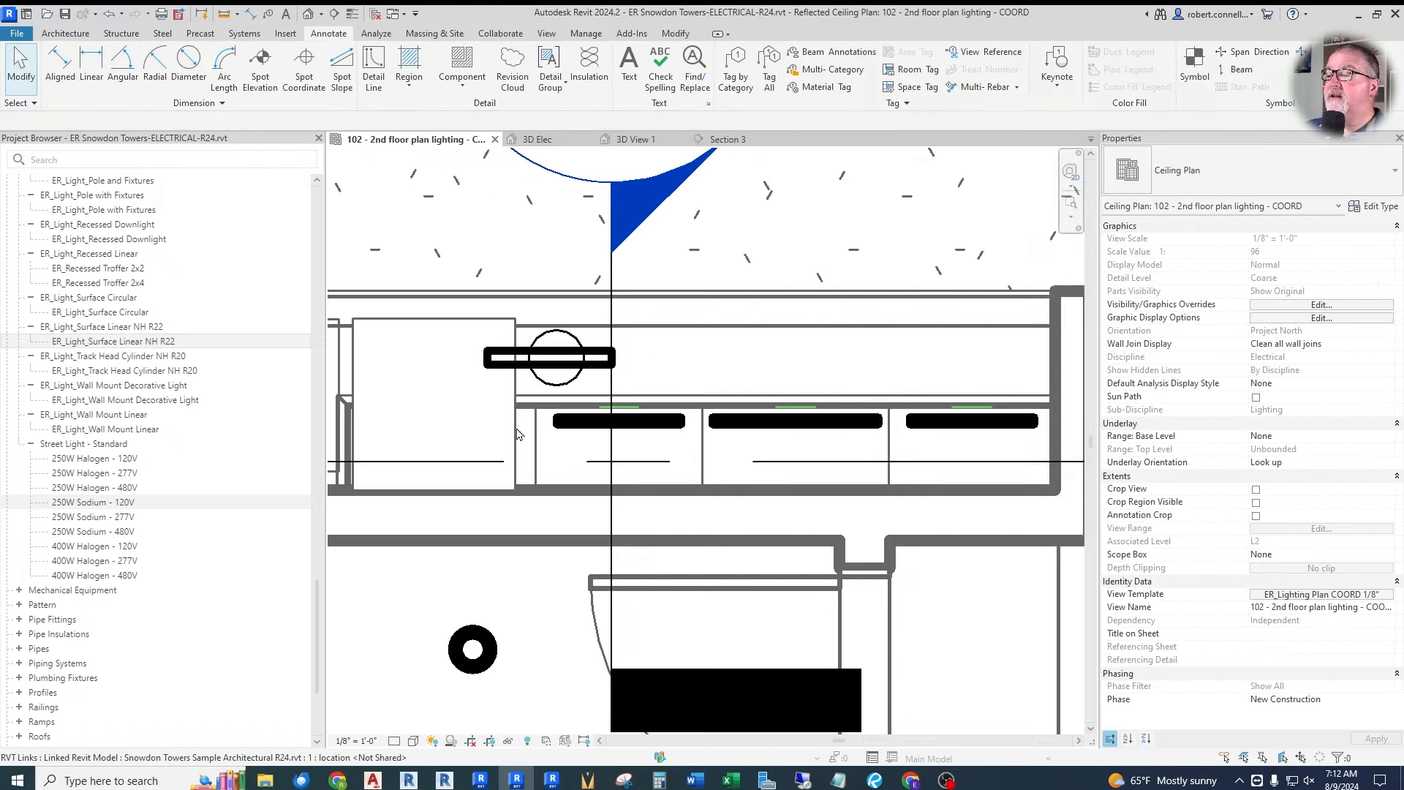
Slide the shortened fixture's circular symbol to the middle of its length, at a CONNECTION distance of about 9 inches.
scroll(518, 433, down, 5)
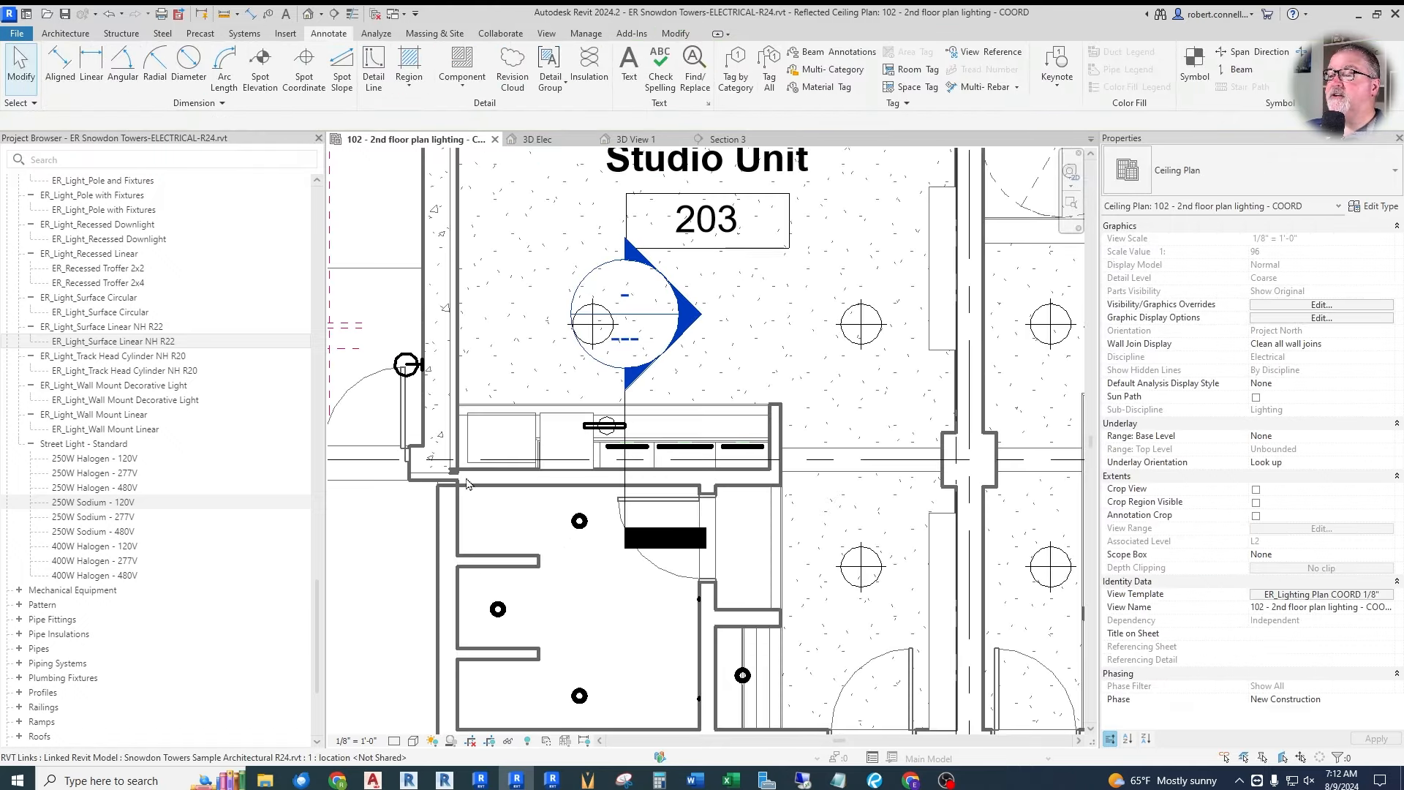
scroll(578, 416, up, 4)
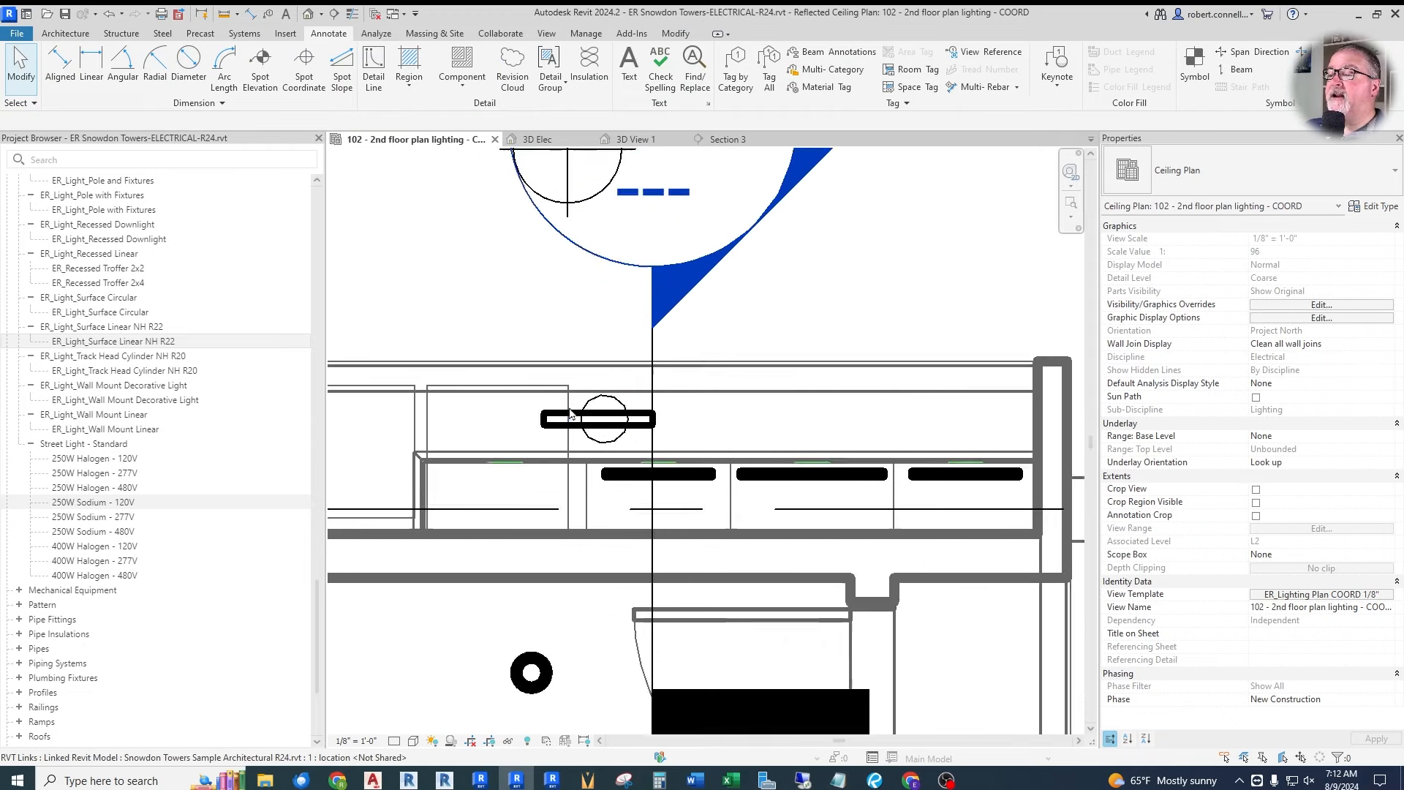
scroll(572, 414, up, 1)
click(614, 423)
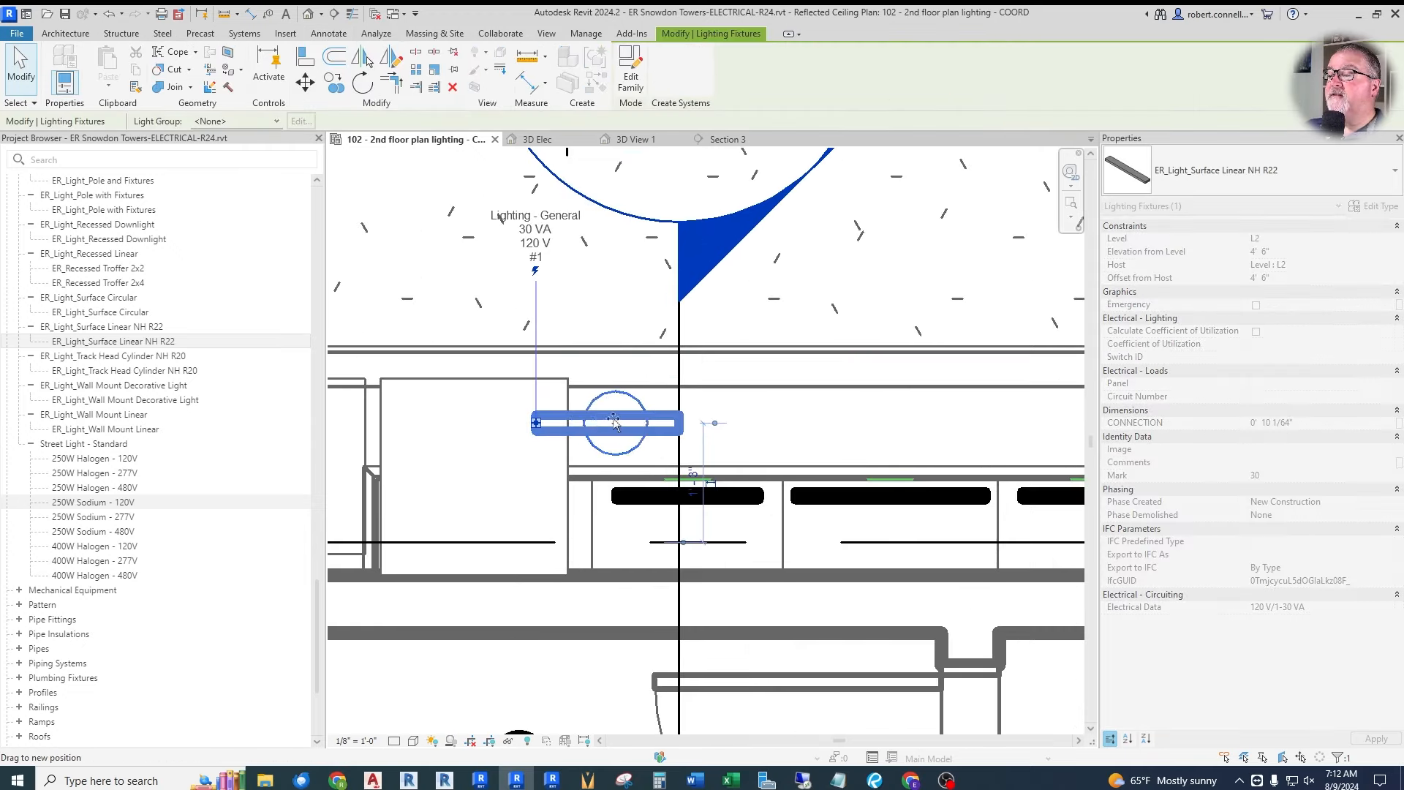
drag(609, 419, 609, 419)
middle_drag(610, 420, 615, 364)
scroll(618, 368, up, 1)
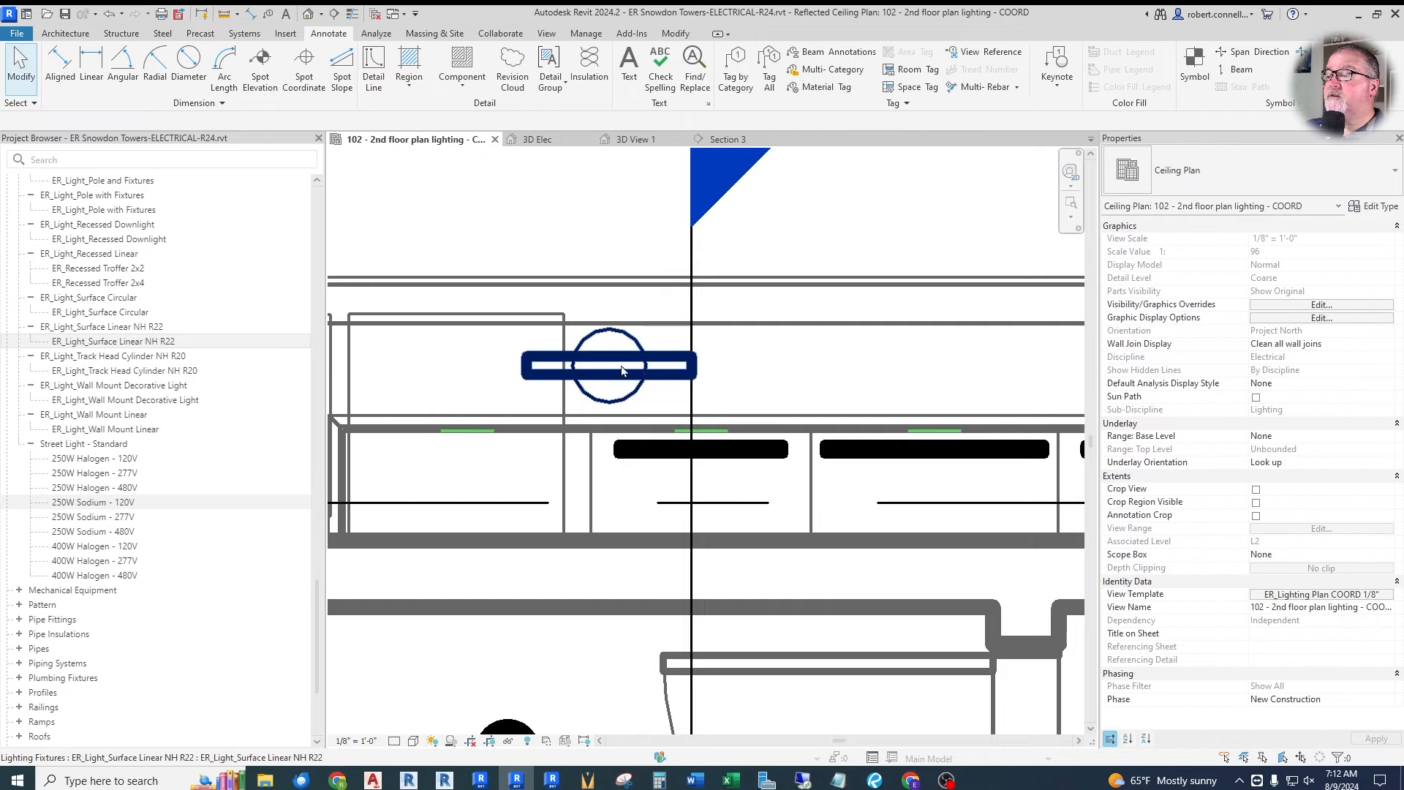
Move the fixture onto the leftmost under-cabinet light, check its position in Section 3 and return to the lighting plan.
drag(617, 357, 706, 439)
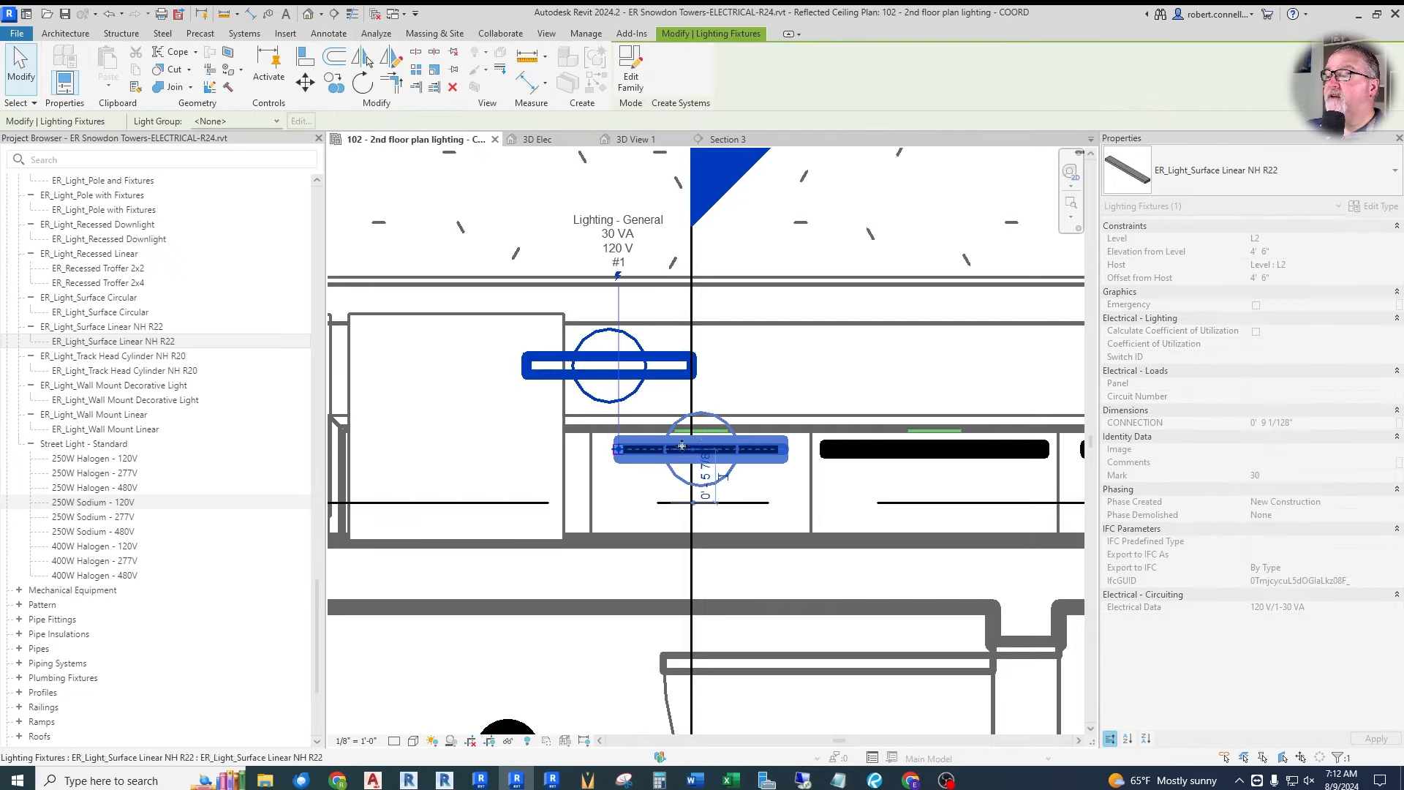
scroll(705, 441, down, 1)
middle_drag(706, 441, 535, 414)
click(732, 141)
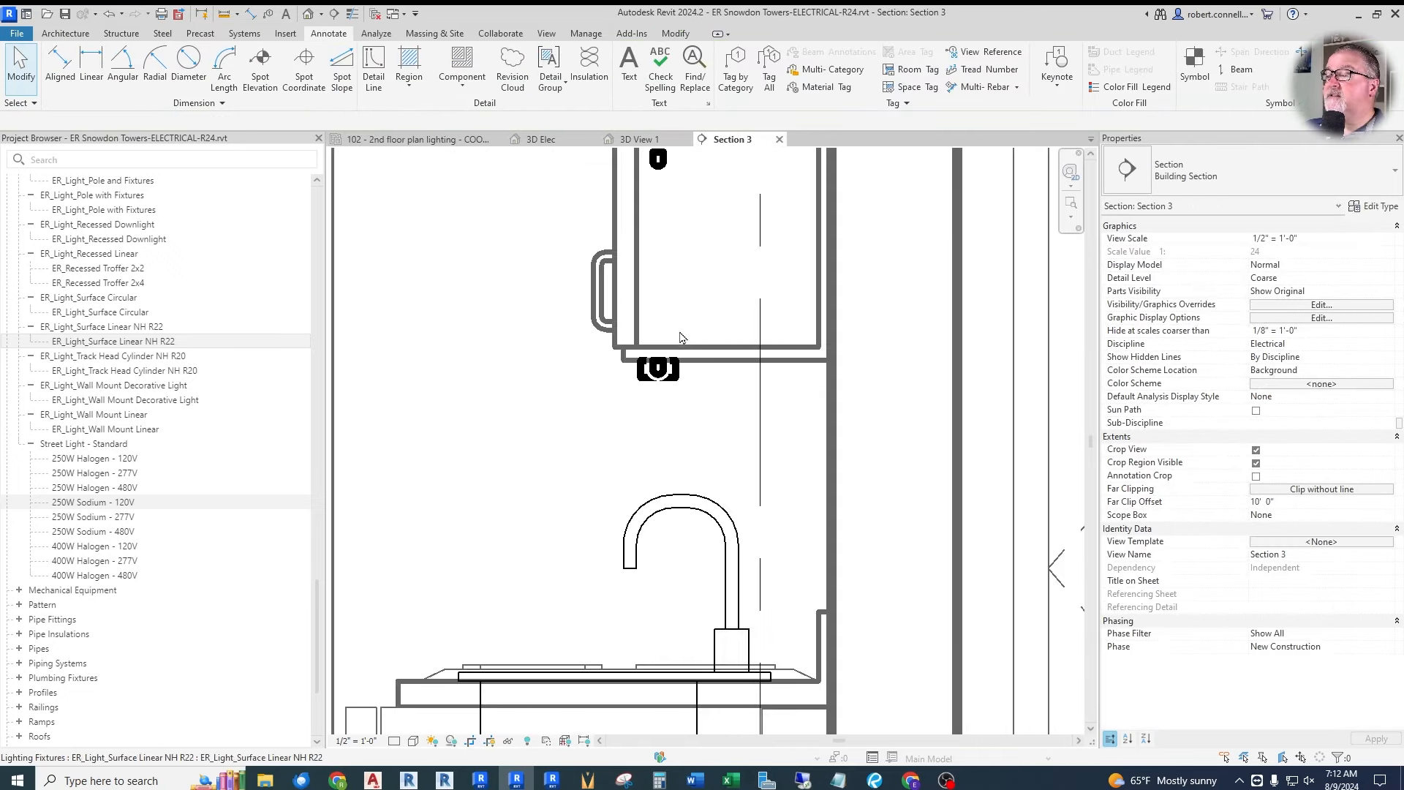
click(410, 139)
Rename the placed linear fixture's type to L5 in its type properties.
click(561, 417)
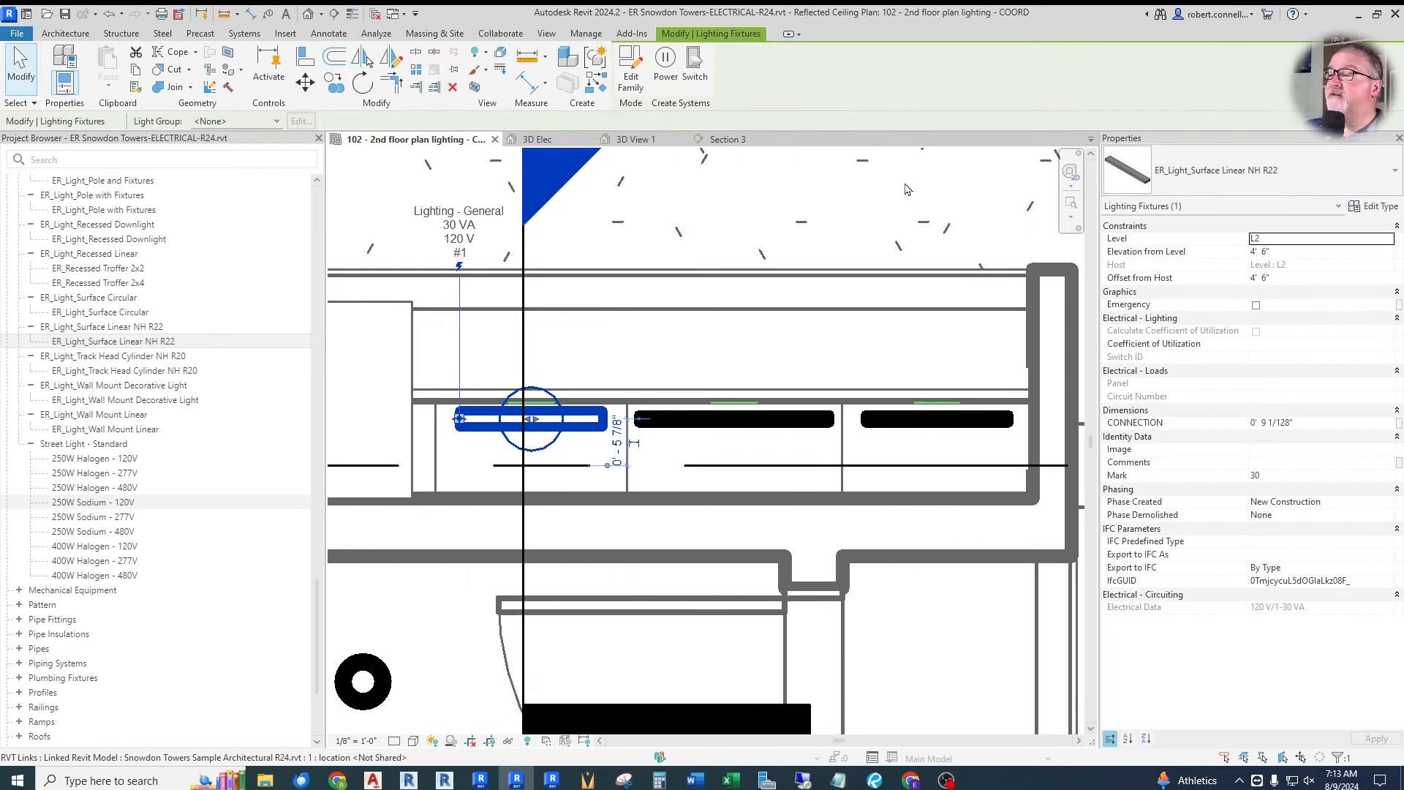
click(1375, 206)
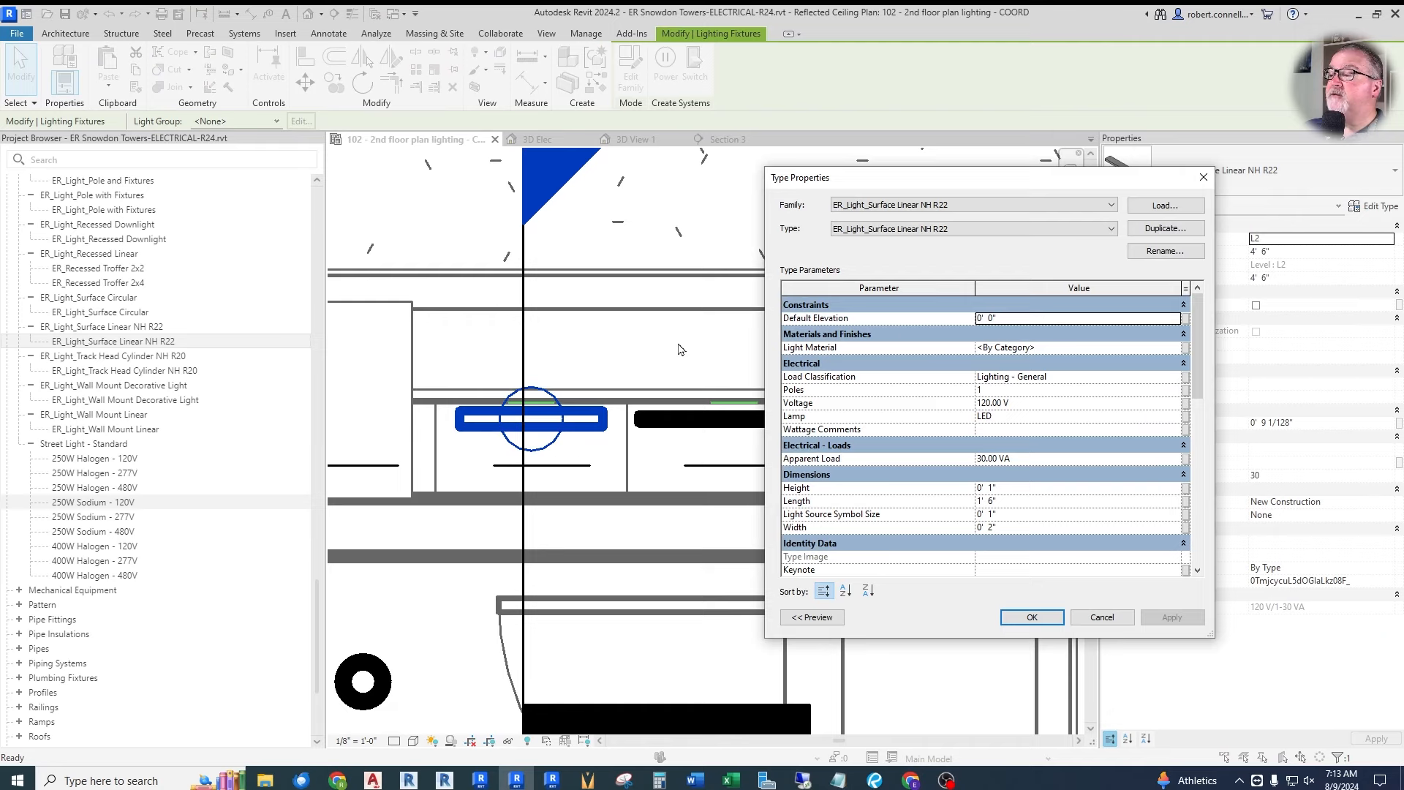
drag(962, 180, 682, 175)
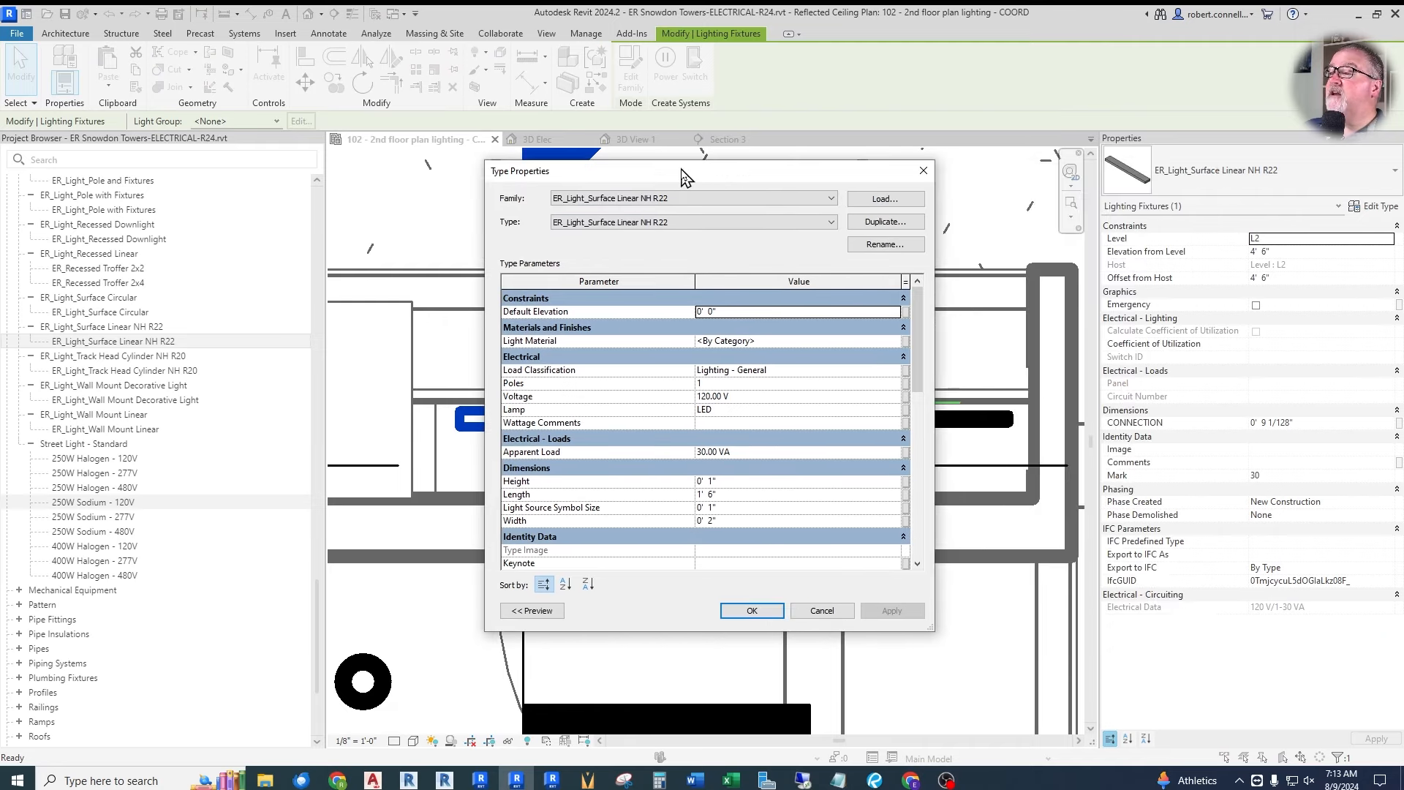
click(871, 246)
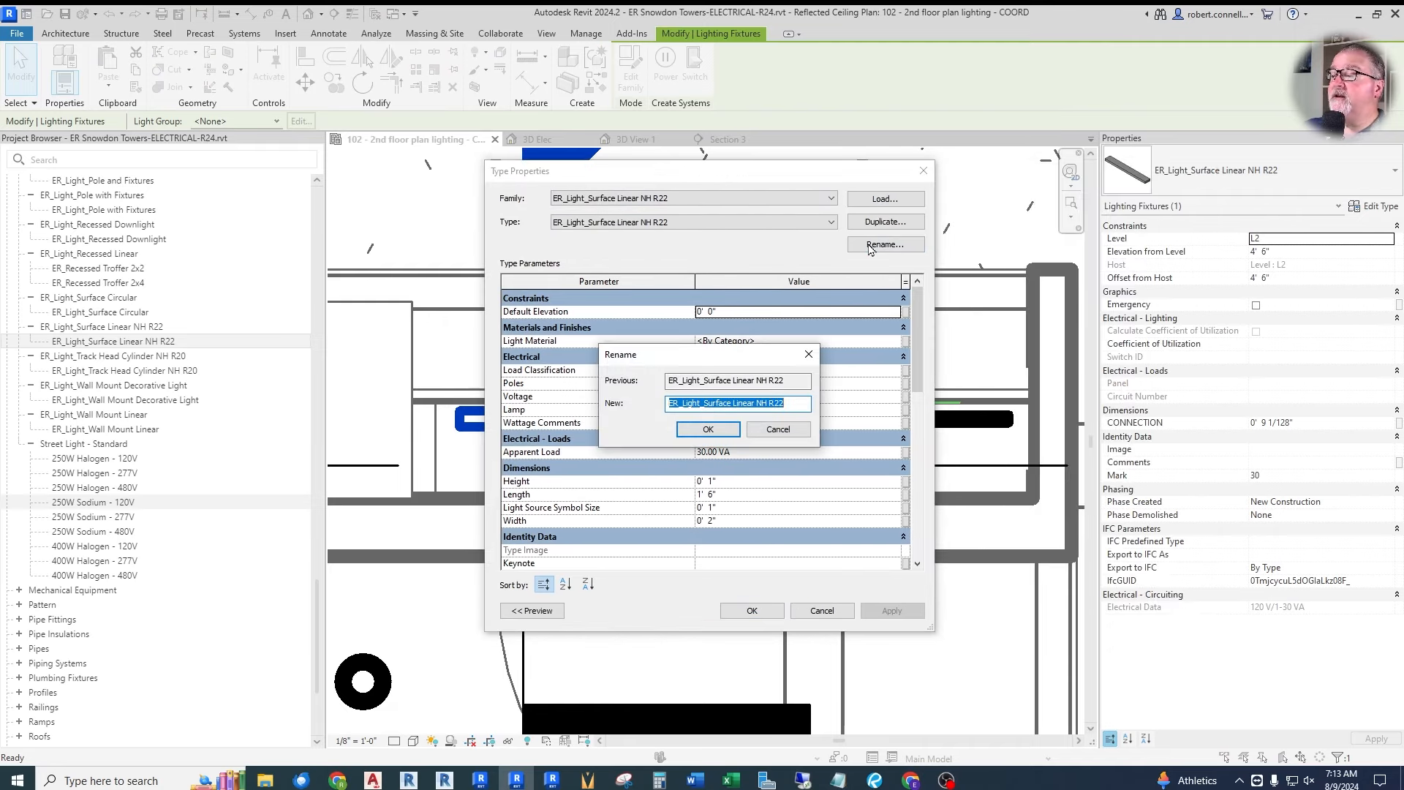
text(L5)
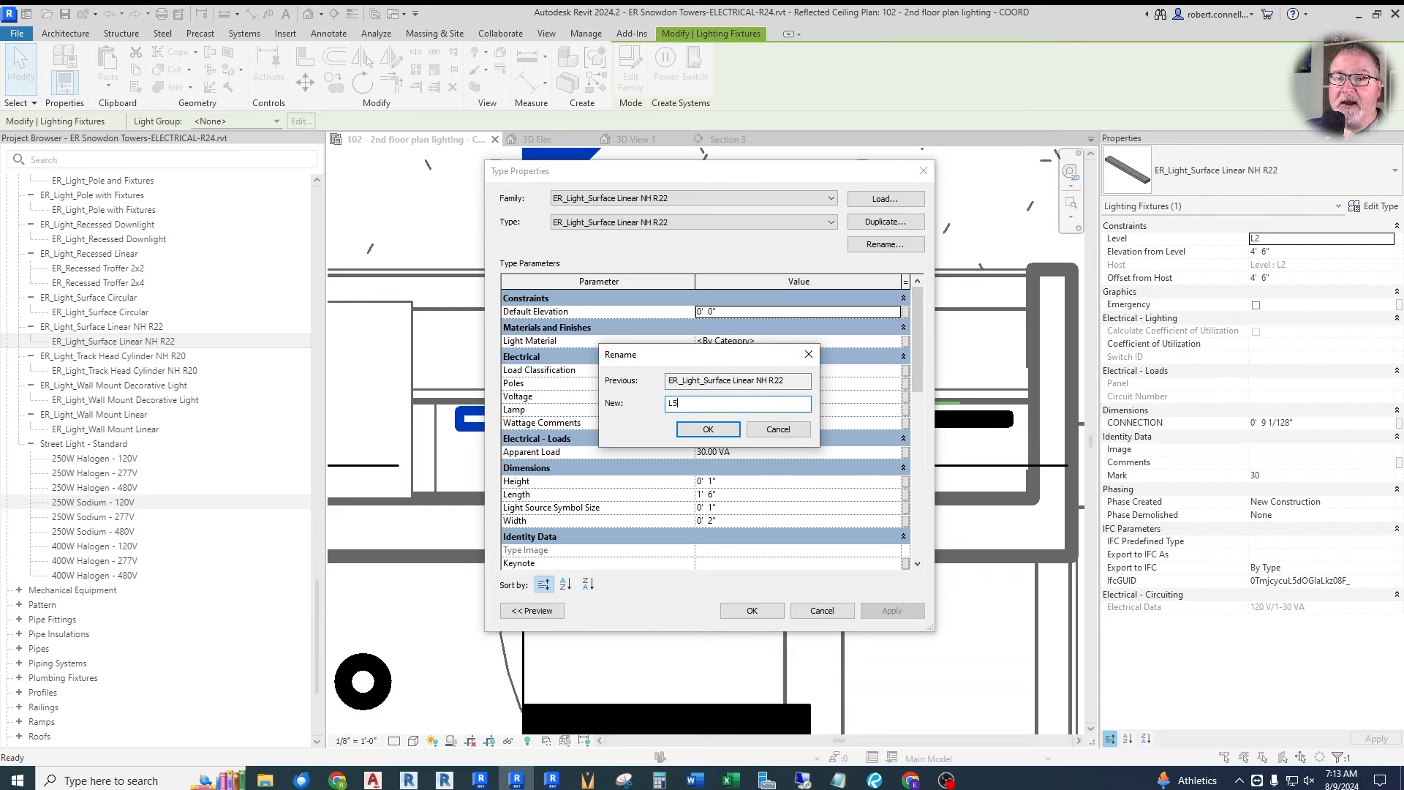
key(Return)
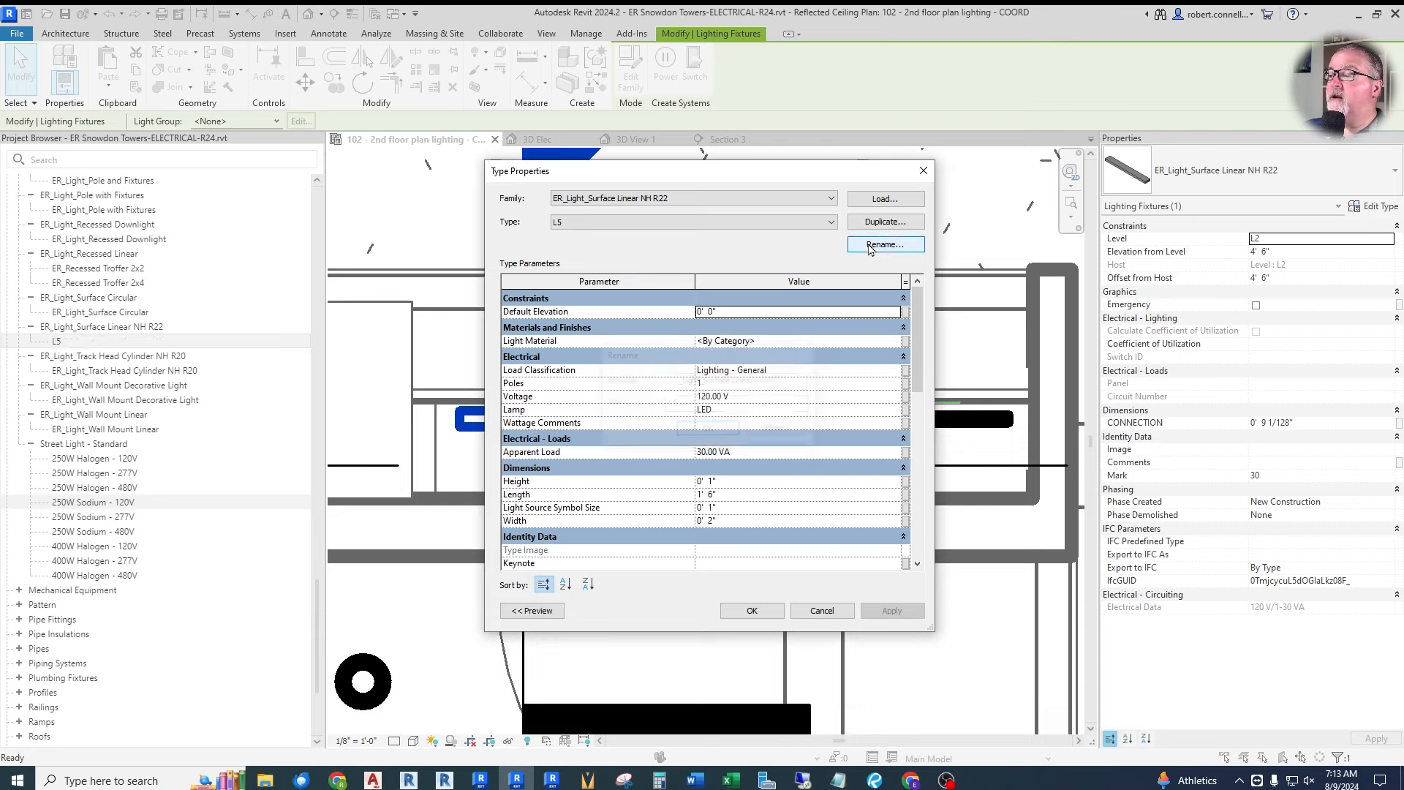
Set the fixture type's Type Mark to L5 and accept the type properties.
scroll(753, 452, down, 5)
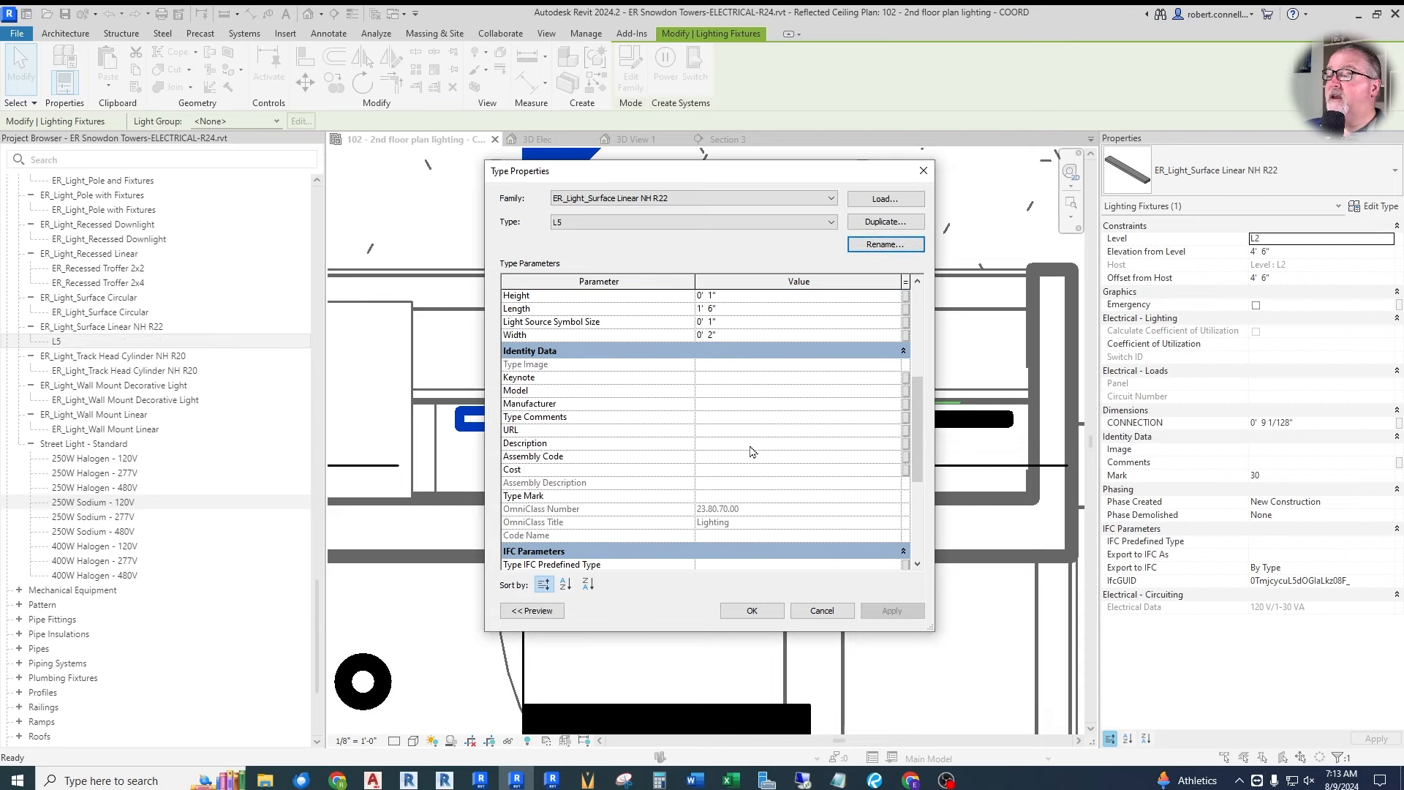
click(721, 496)
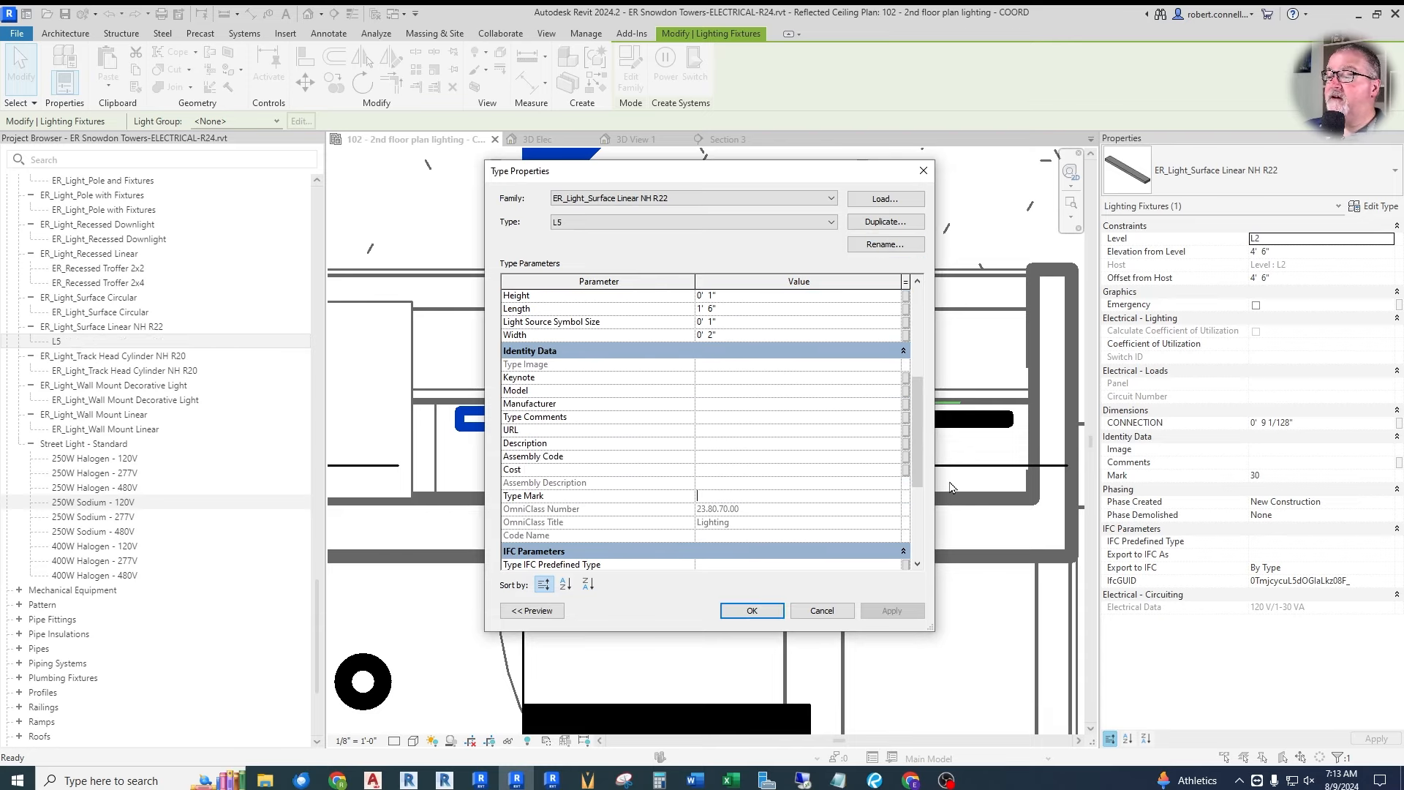
text(L5)
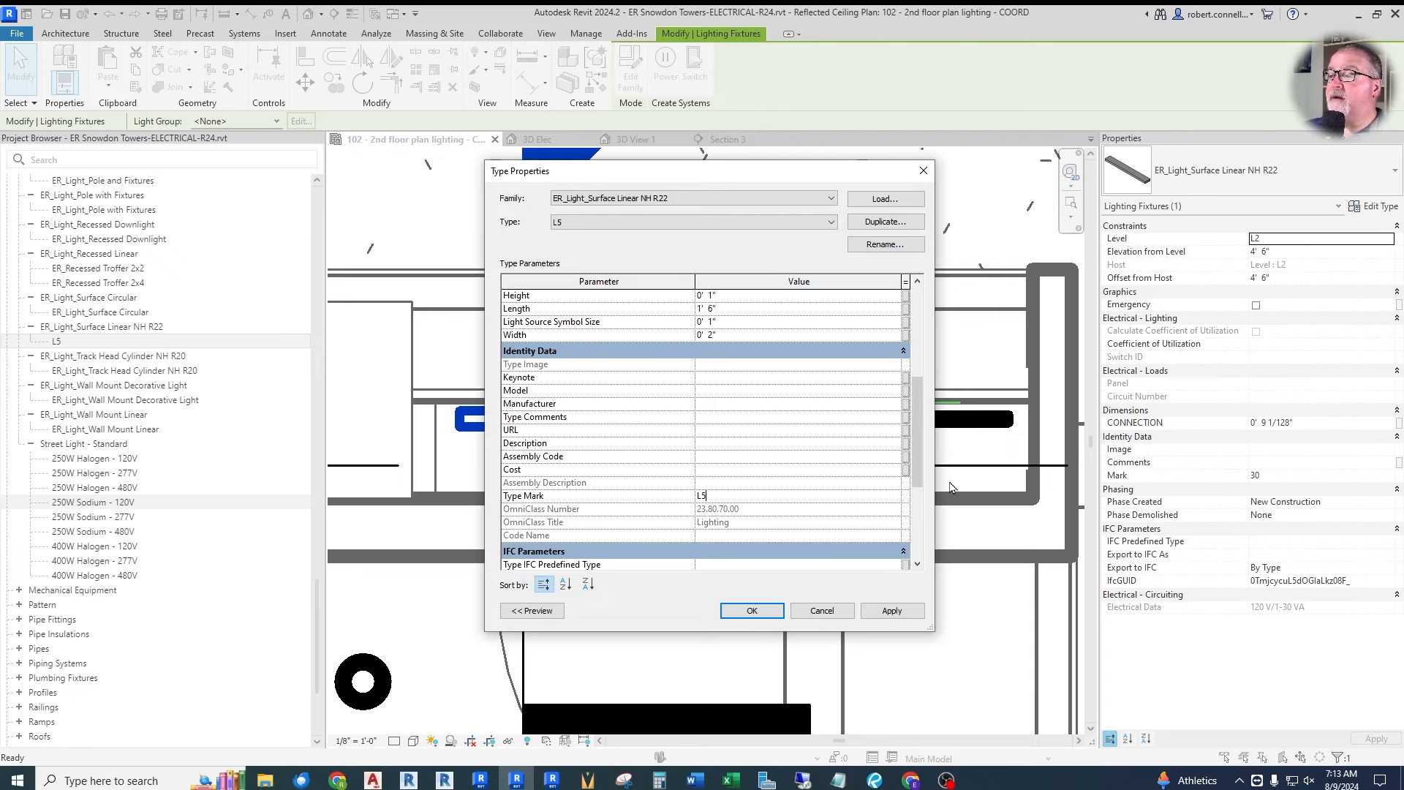
key(Return)
Create a similar L5 fixture and place it over the rightmost under-cabinet light.
right_click(561, 408)
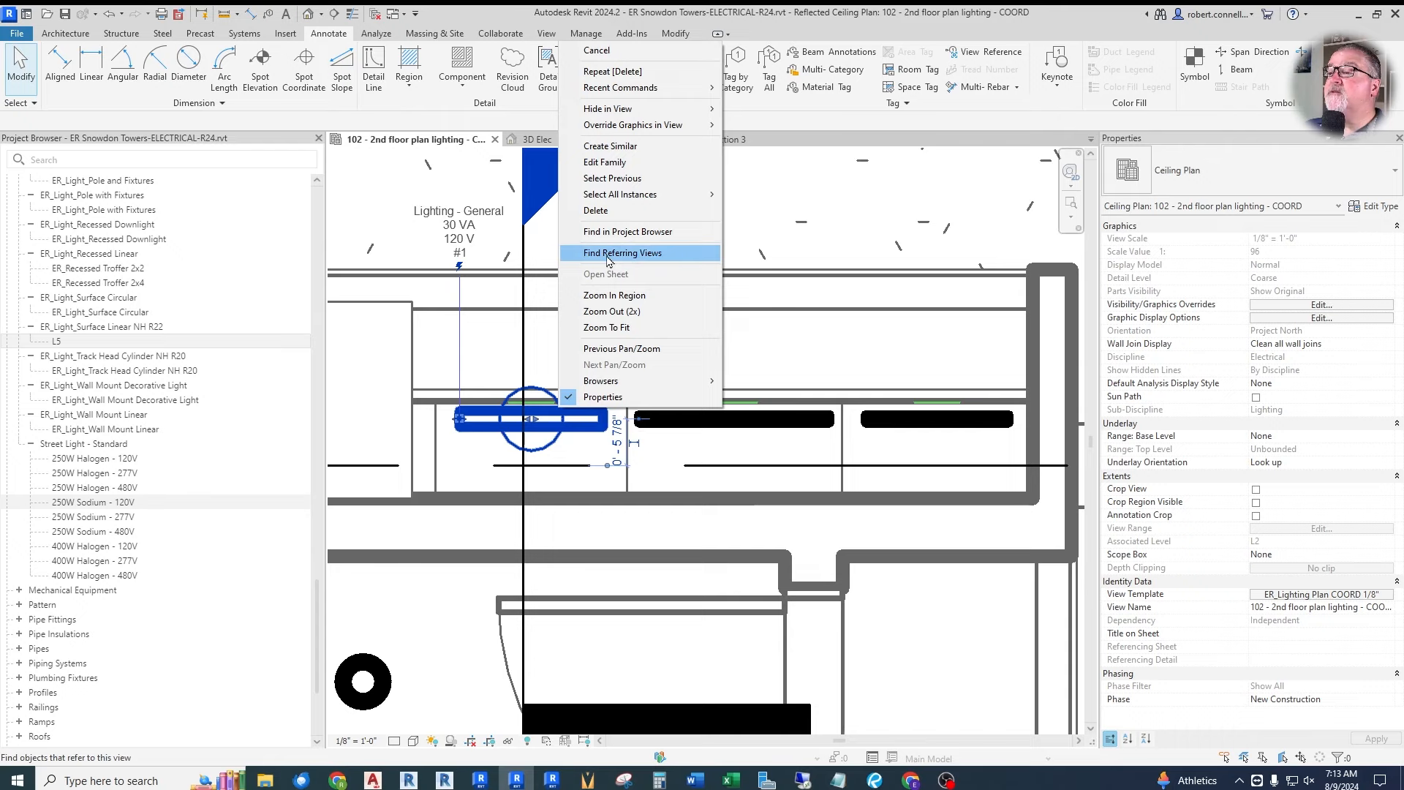
click(610, 146)
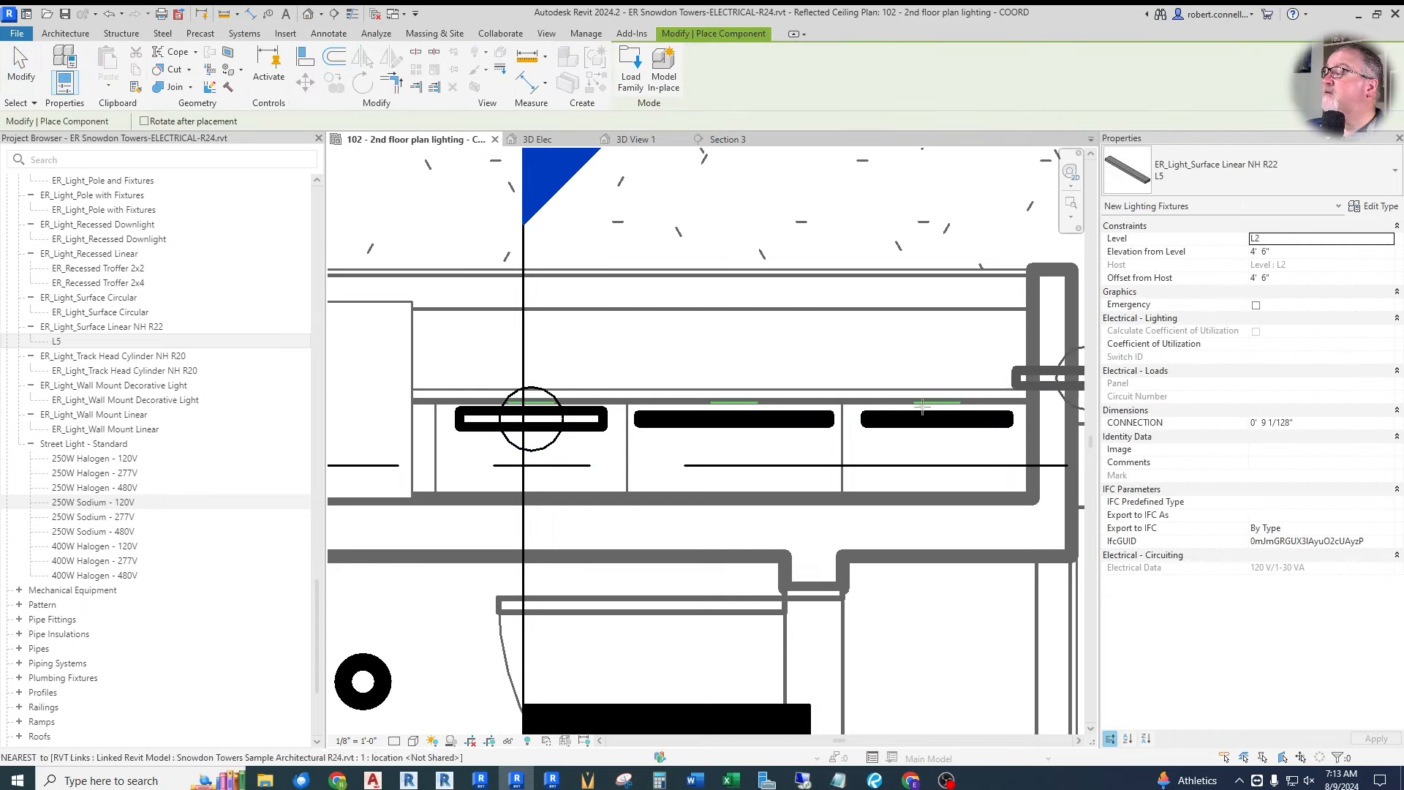
click(866, 424)
key(Escape)
key(Escape)
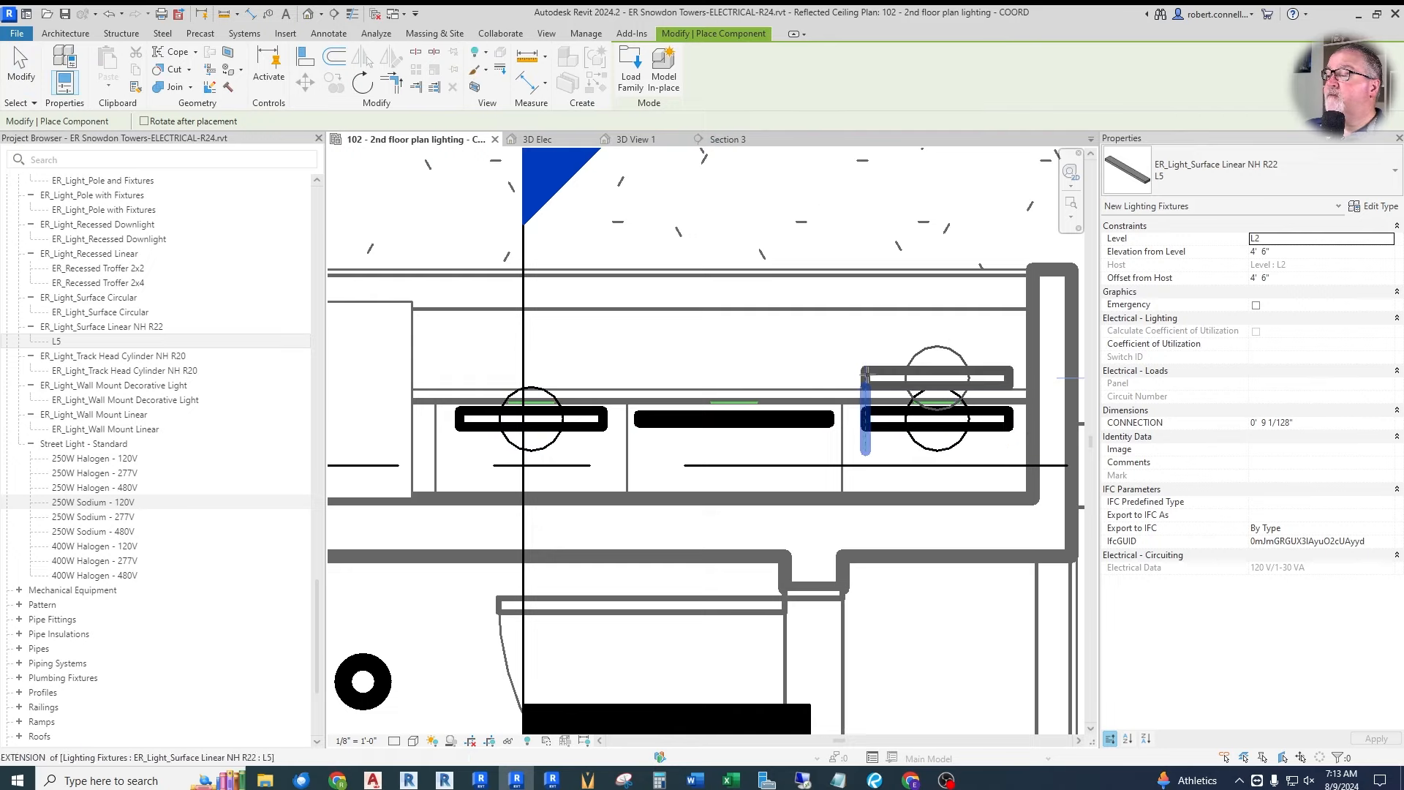
Create another L5 fixture from the first one, placing it at the left end of the middle under-cabinet light.
click(569, 414)
right_click(569, 414)
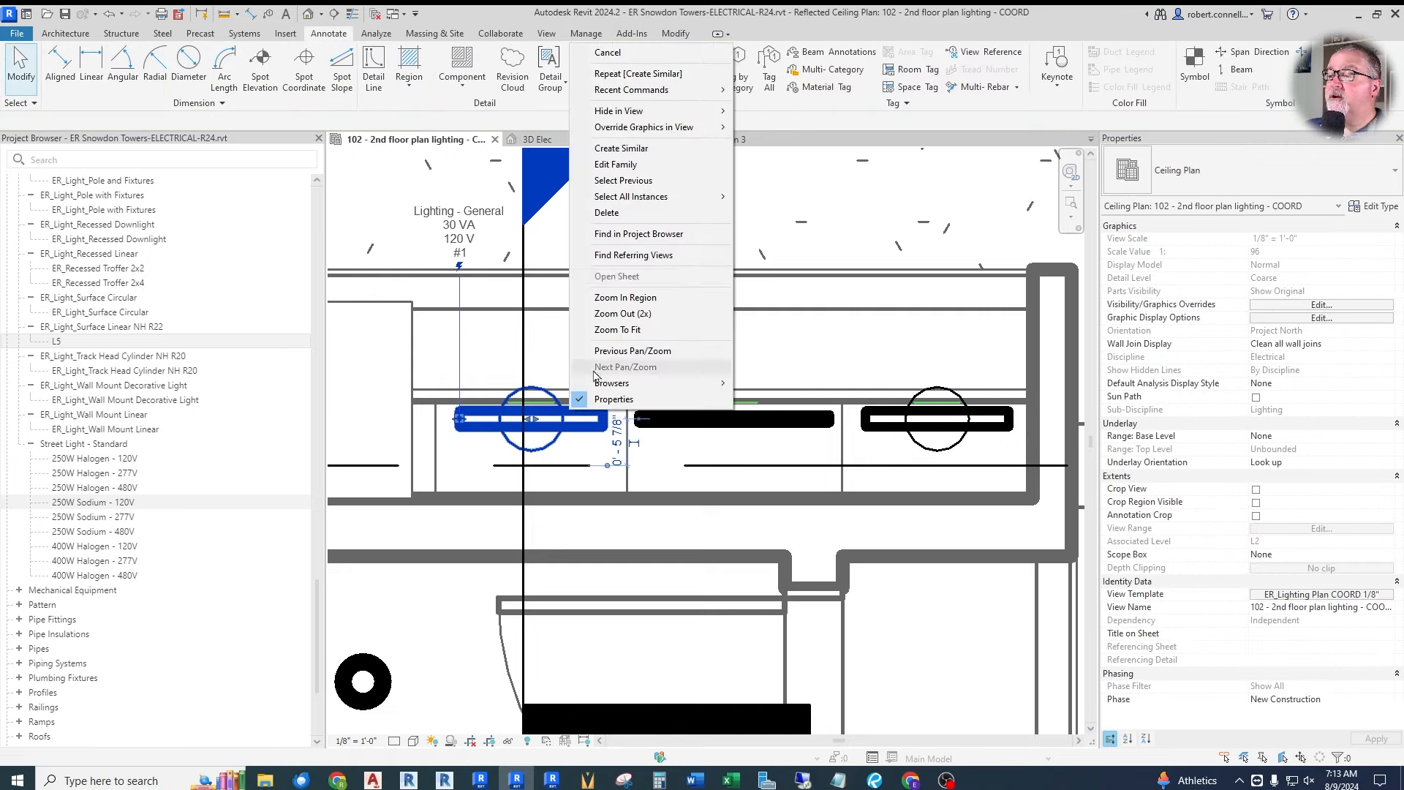
click(618, 149)
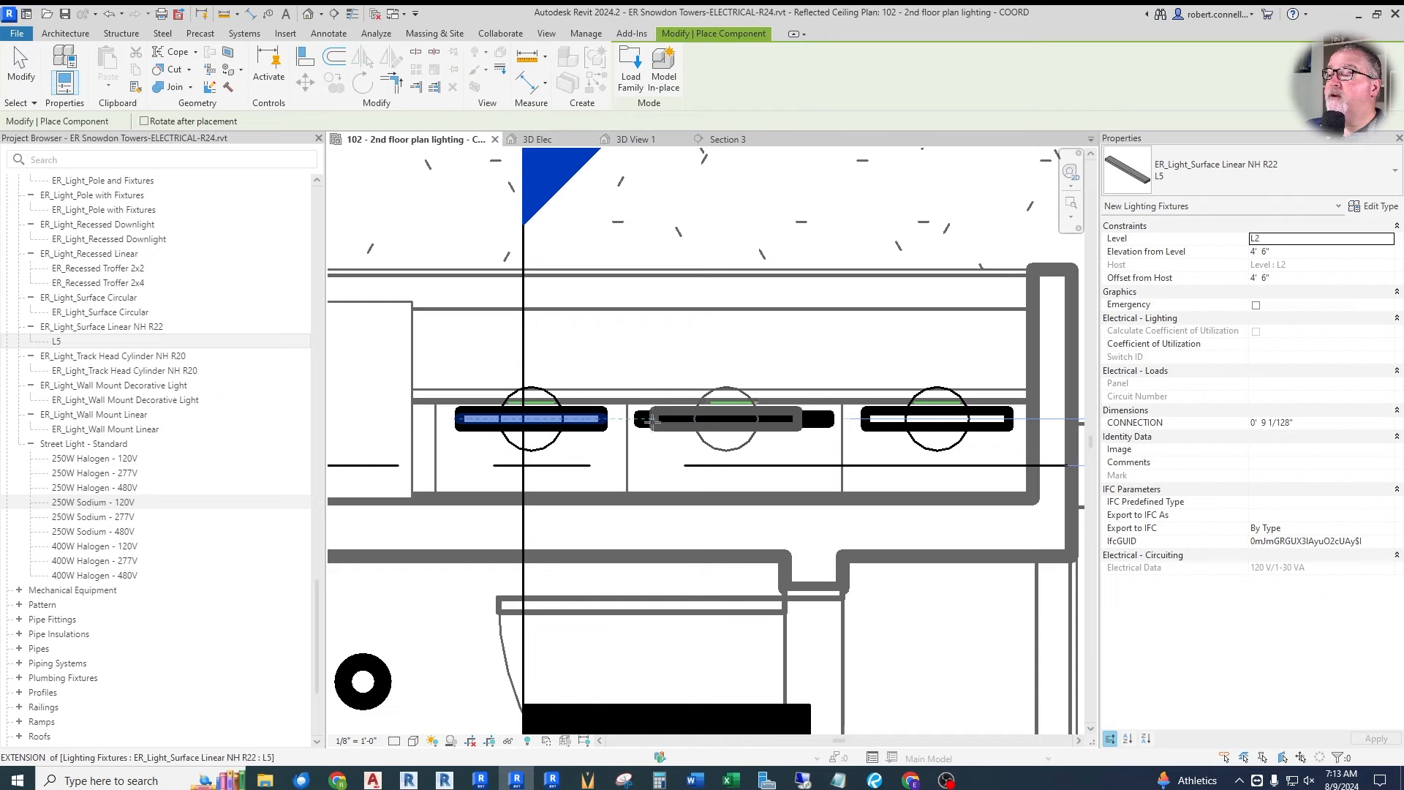
click(642, 419)
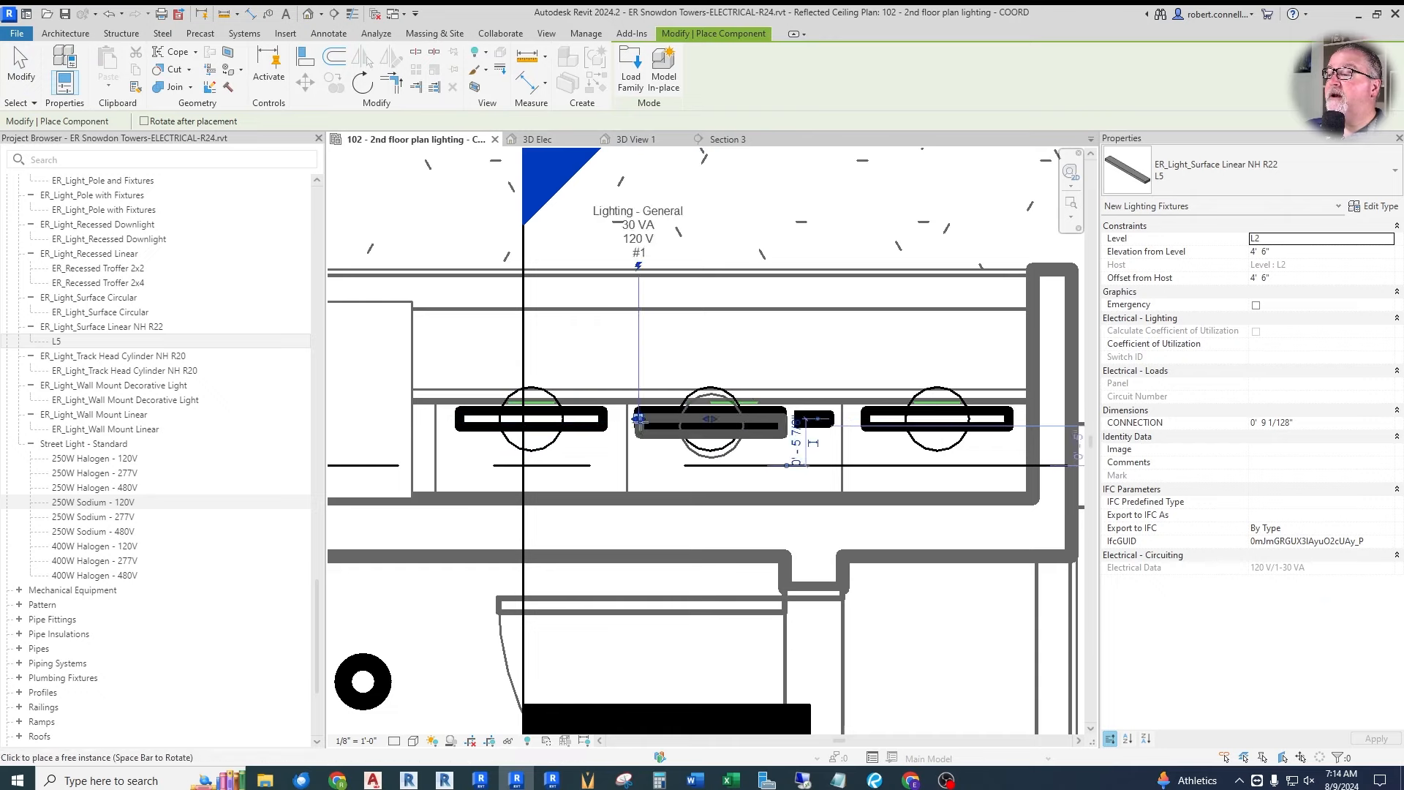
key(Escape)
key(Escape)
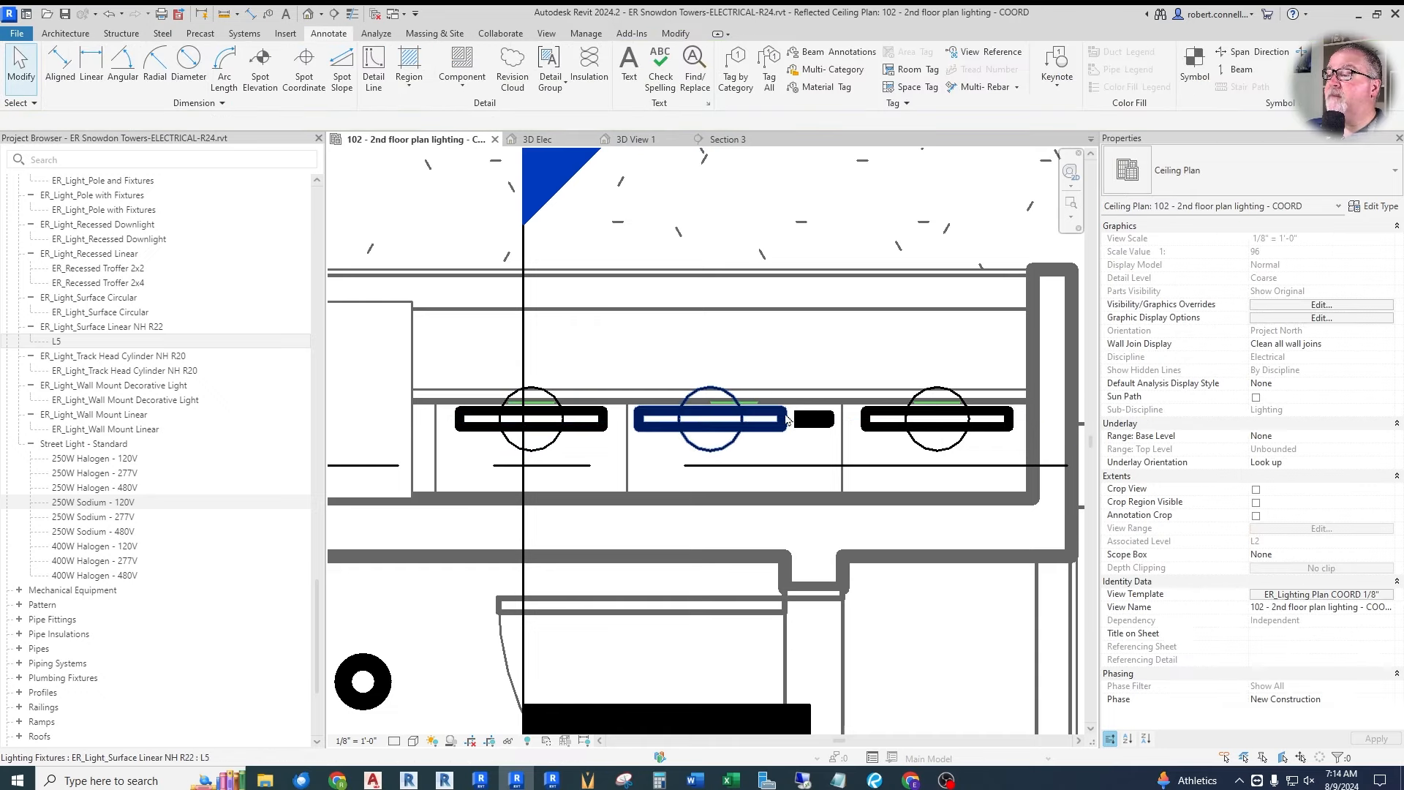
Duplicate the middle fixture's type as L5A in its type properties.
click(717, 418)
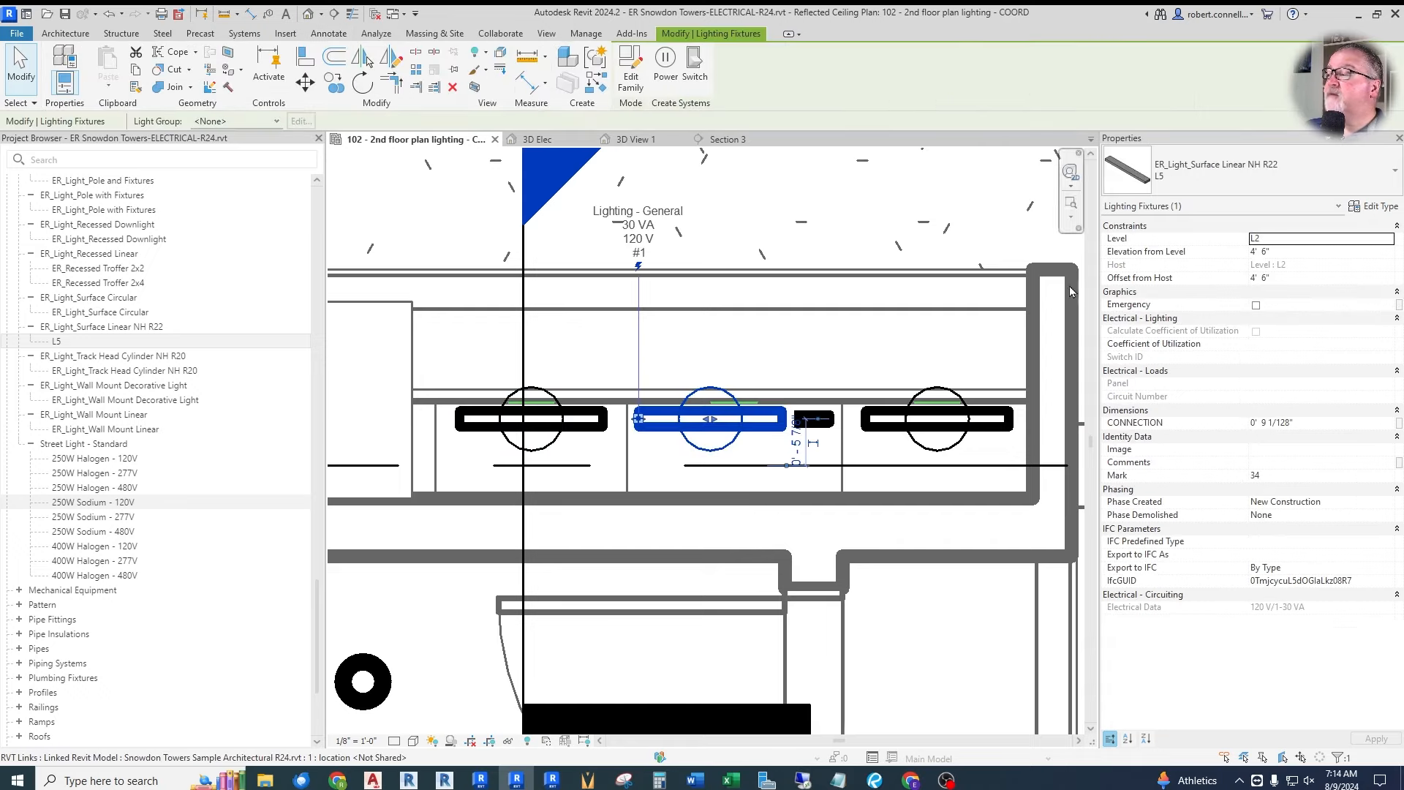
click(1375, 206)
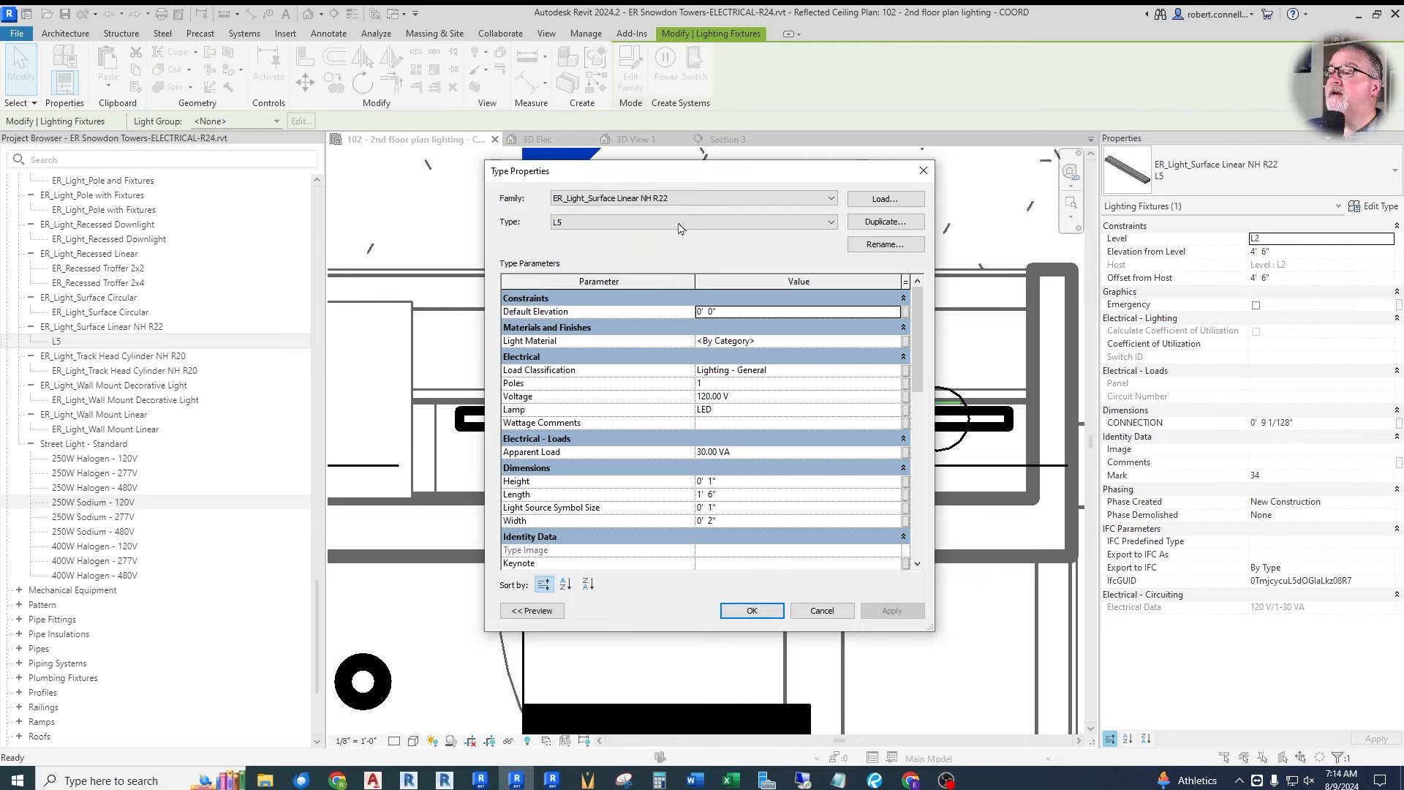
click(866, 222)
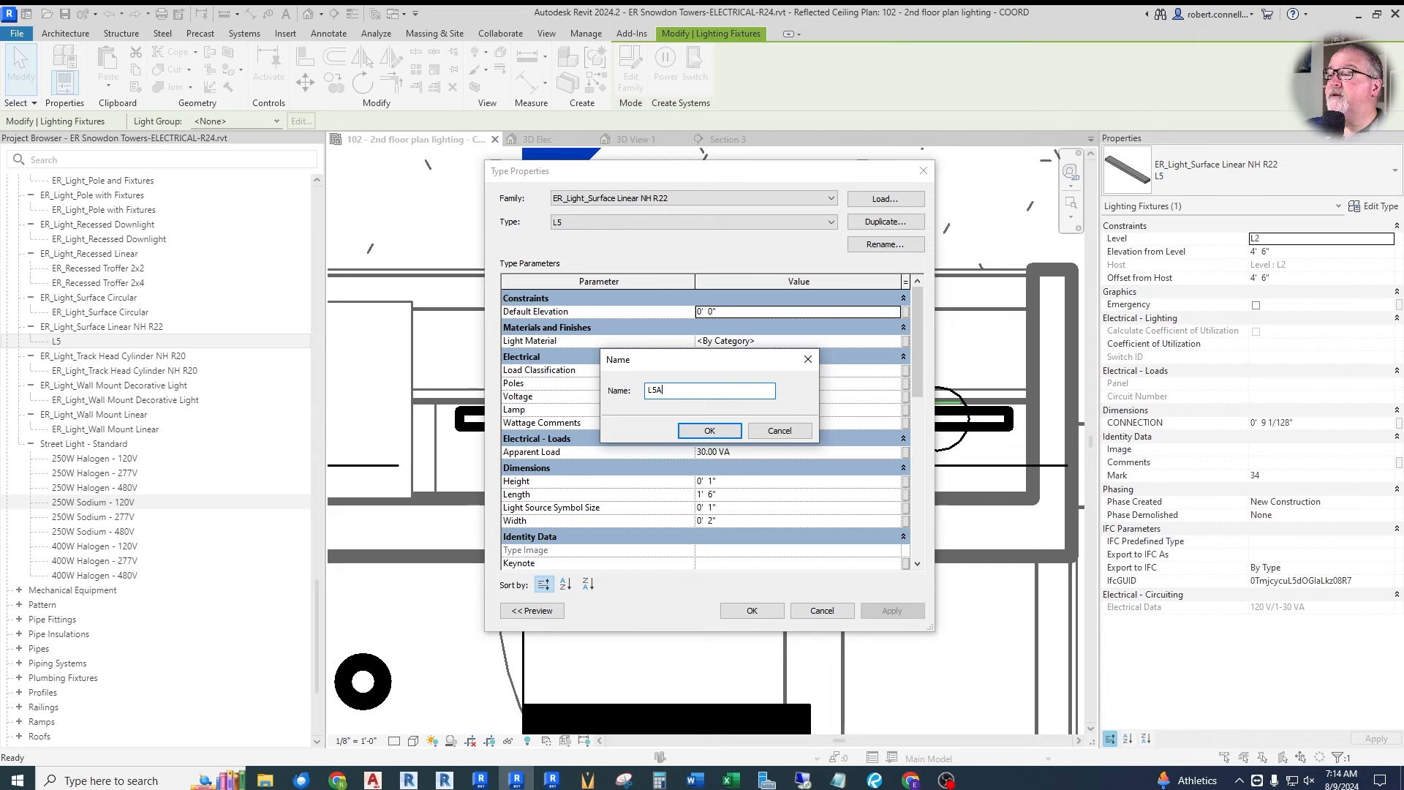
key(Return)
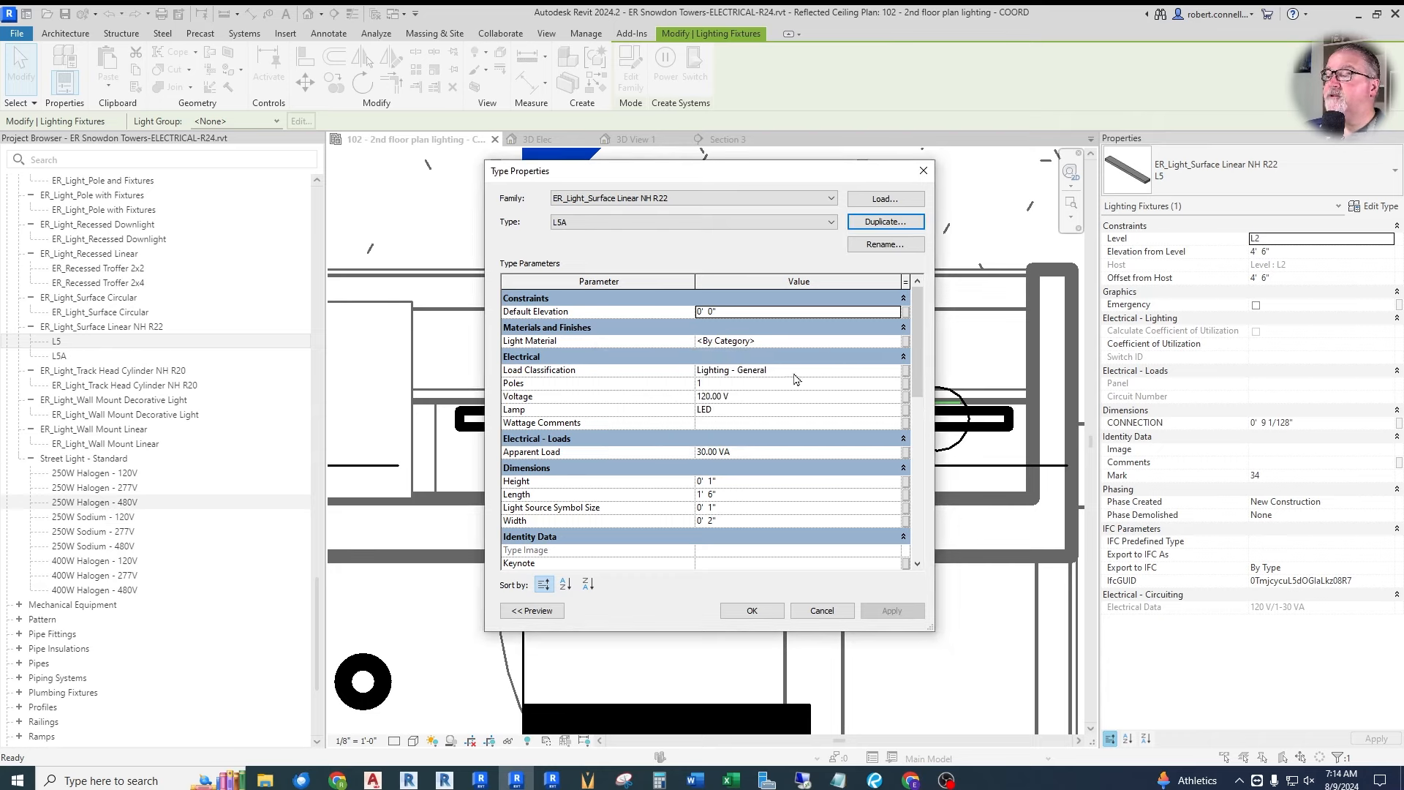
Set type L5A's length to 2' 0" and its Type Mark to L5A, then apply it to the middle under-cabinet fixture.
scroll(796, 379, down, 2)
click(783, 436)
text(2)
scroll(779, 445, down, 4)
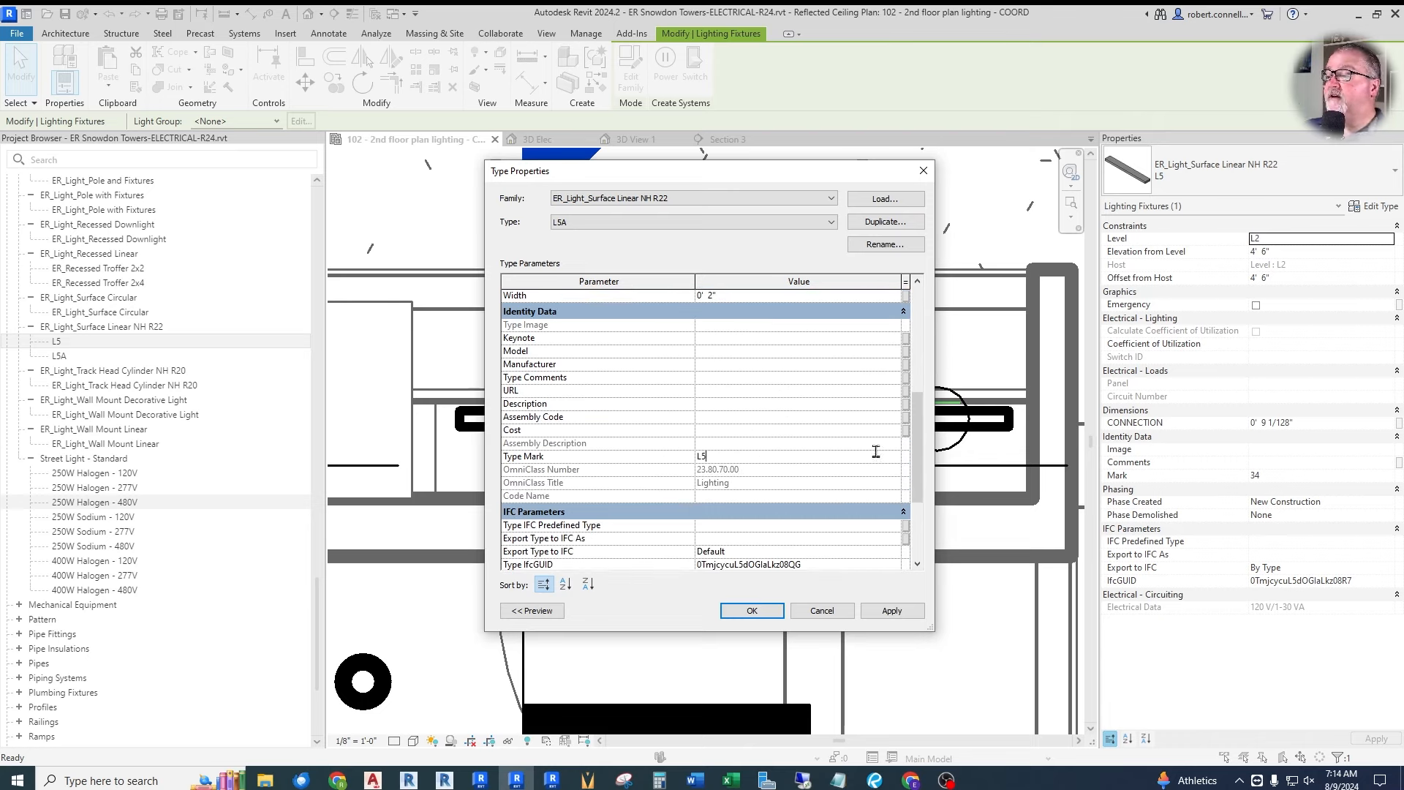
key(Return)
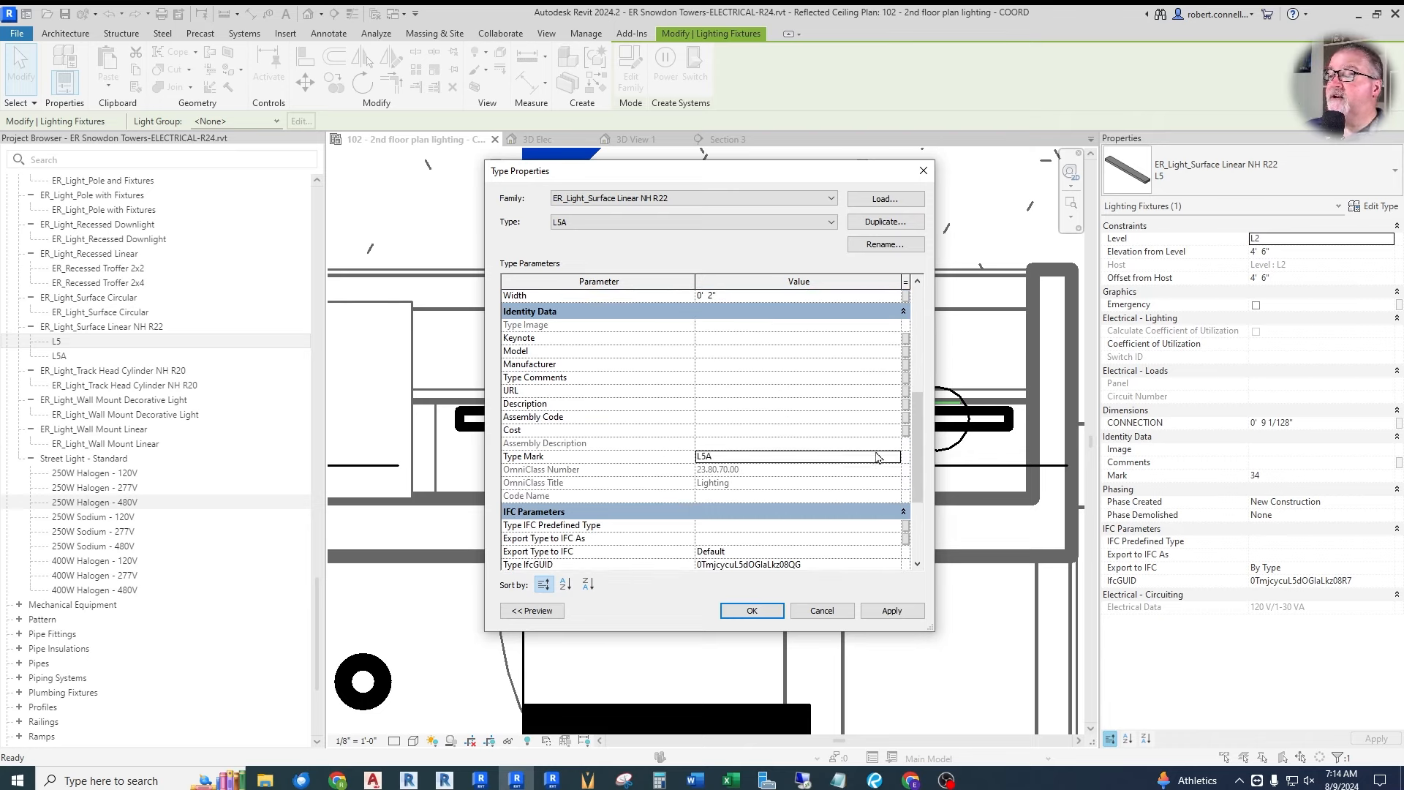
click(755, 614)
click(764, 475)
mouse_move(788, 426)
mouse_down()
mouse_move(784, 369)
mouse_move(789, 422)
mouse_up()
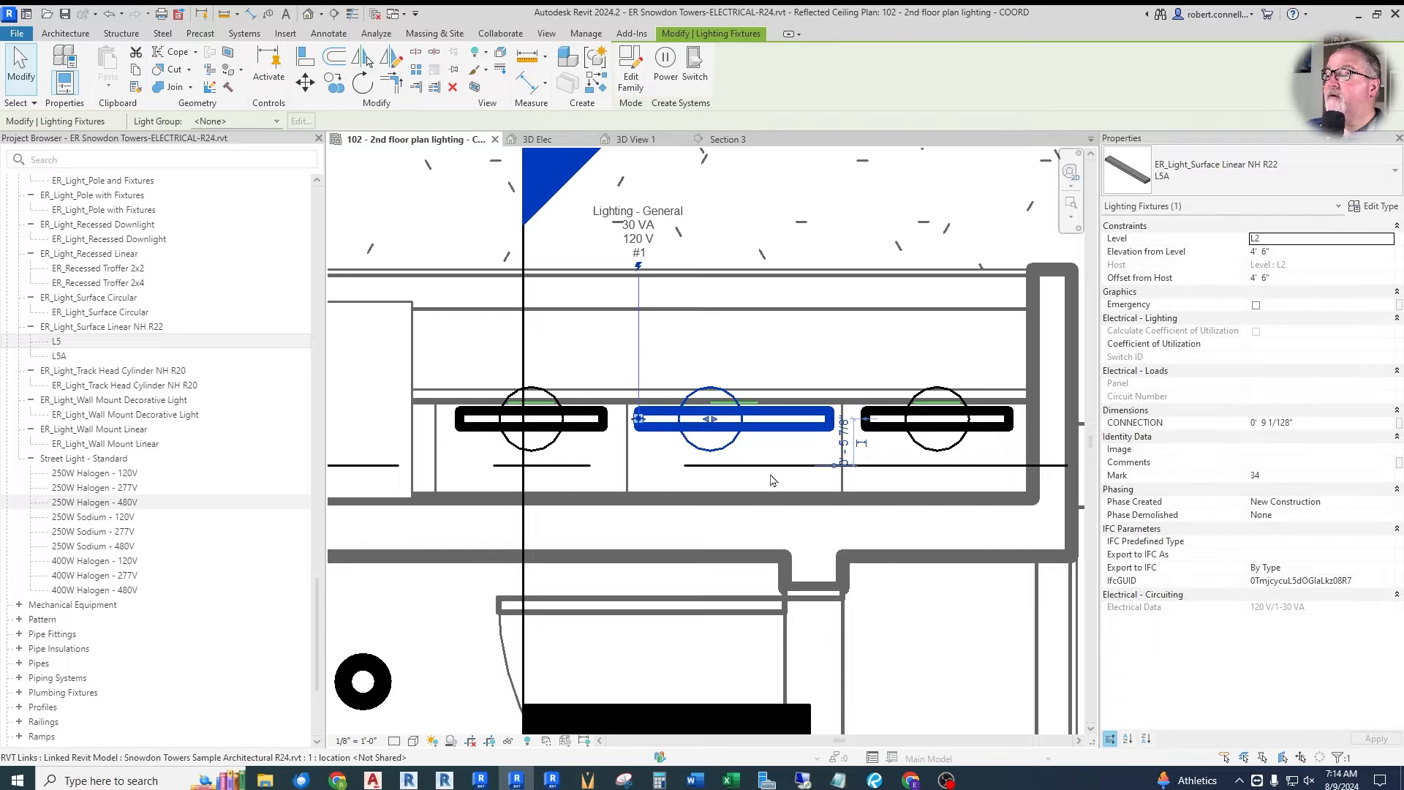
click(765, 480)
Check the type properties of the leftmost L5 under-cabinet fixture, including its voltage and apparent load, without changing them.
scroll(750, 349, down, 3)
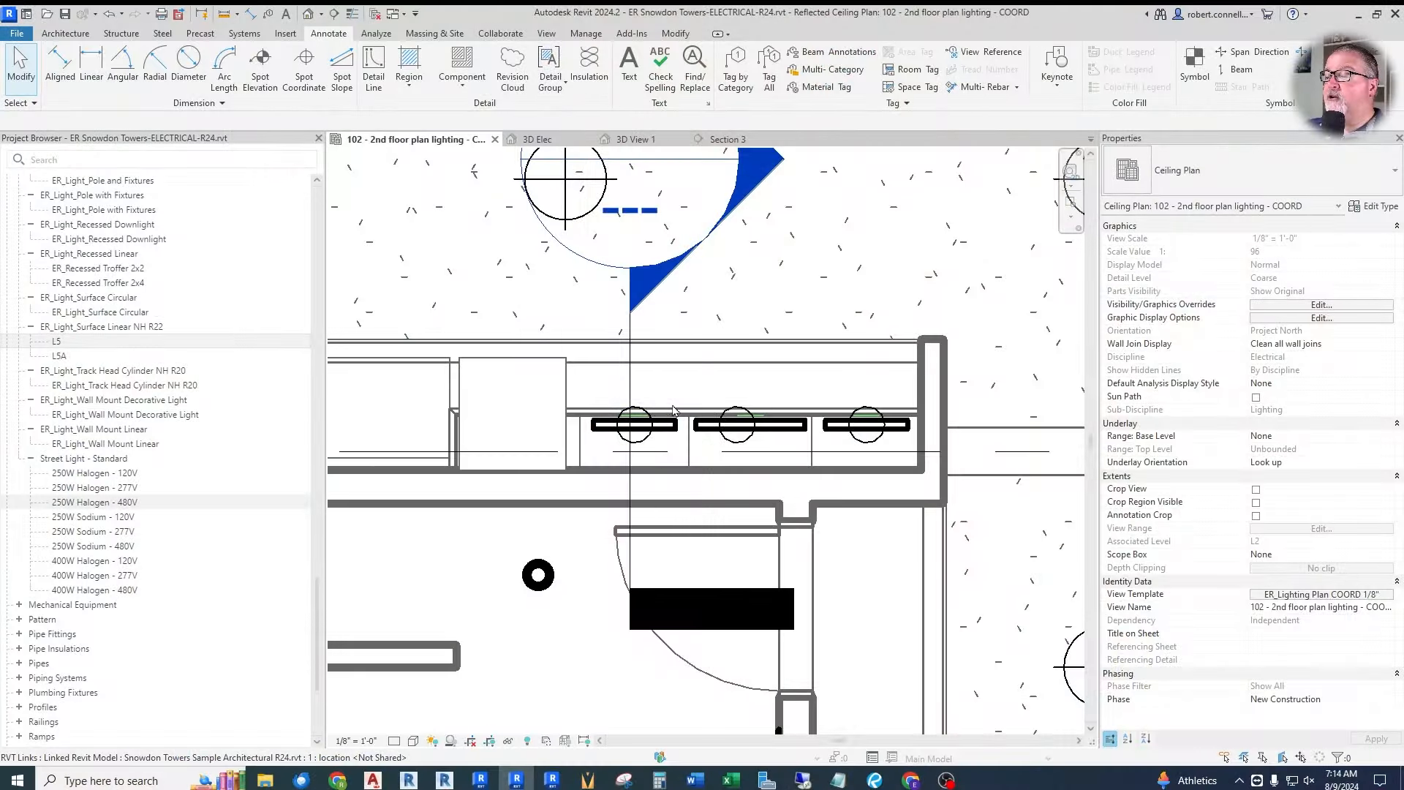
scroll(673, 410, down, 5)
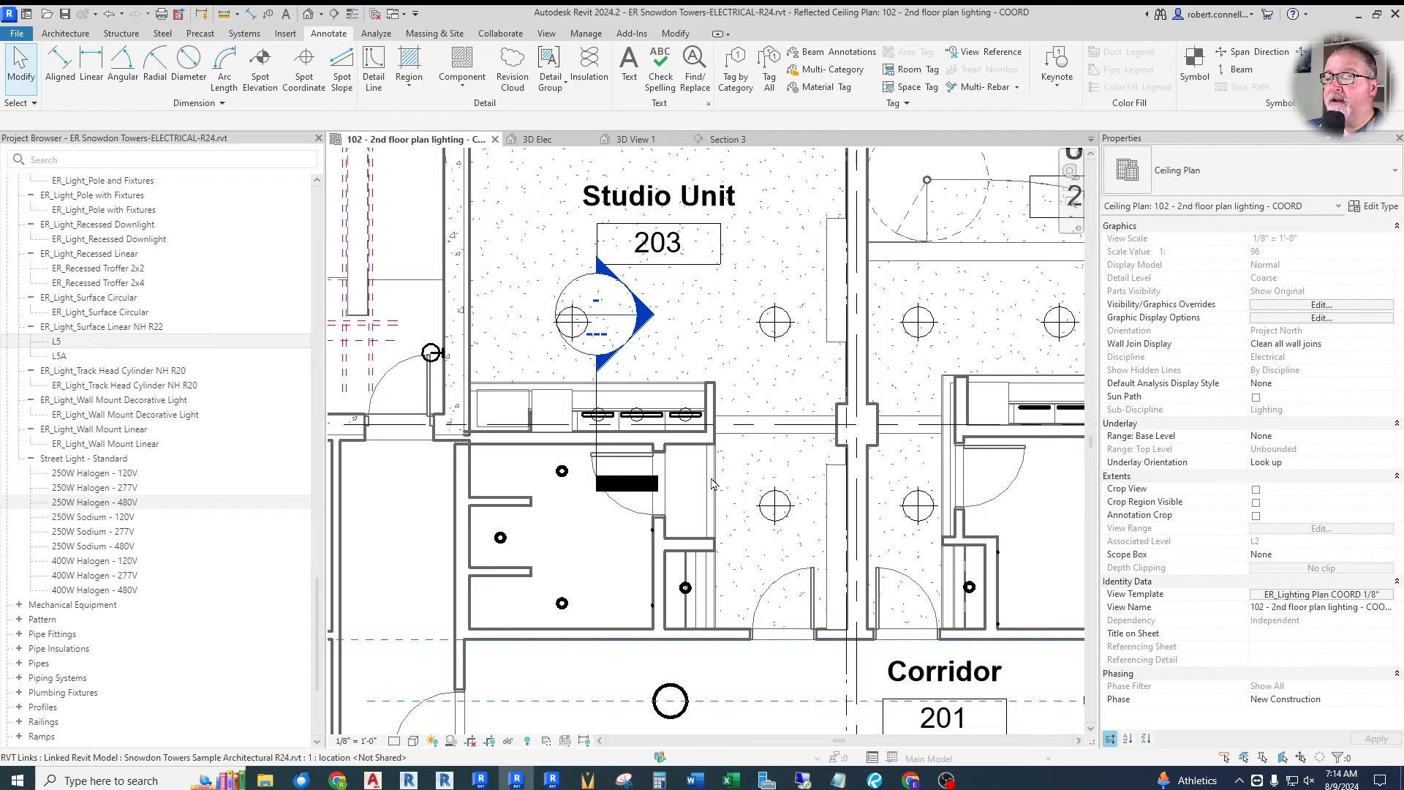
scroll(615, 423, up, 3)
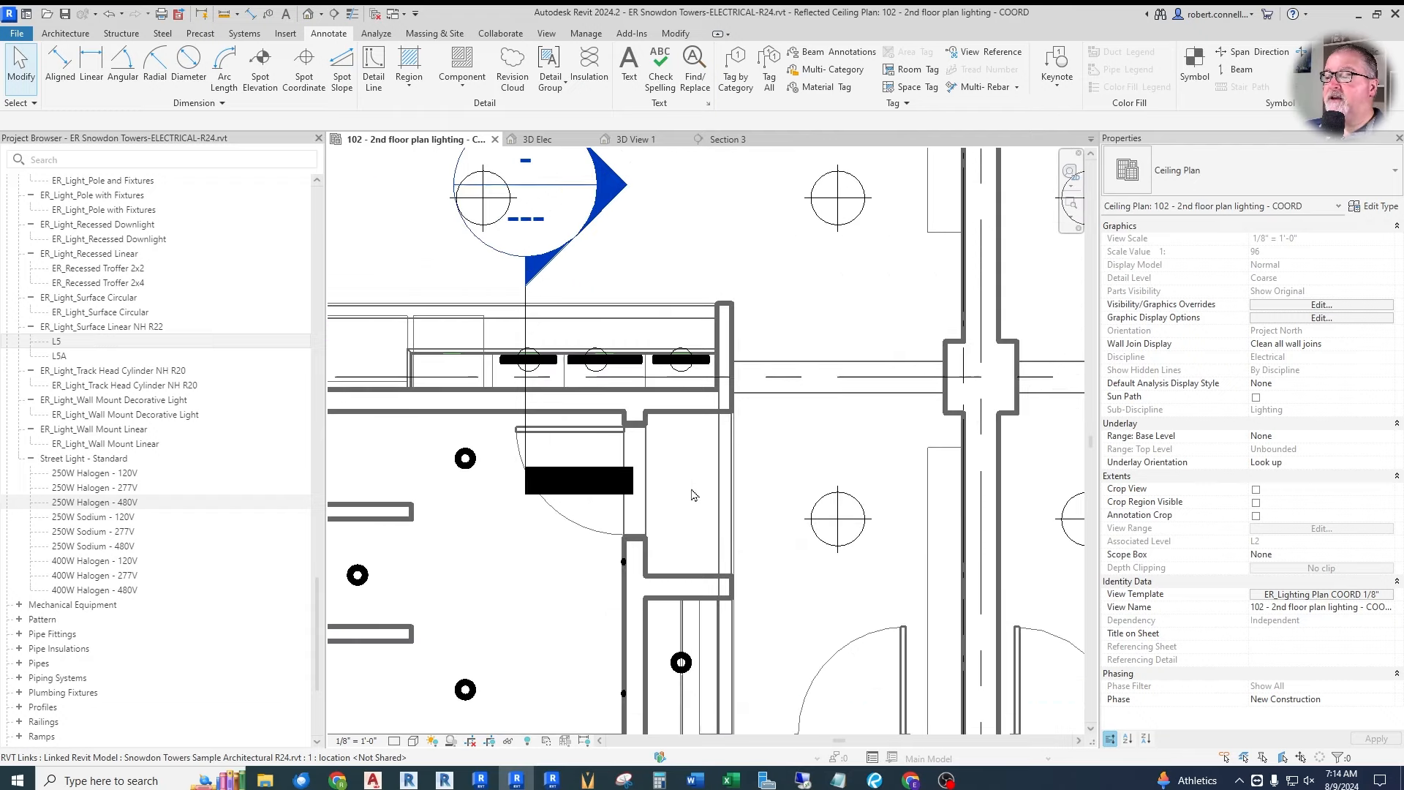
scroll(615, 423, down, 3)
scroll(590, 397, up, 4)
click(590, 397)
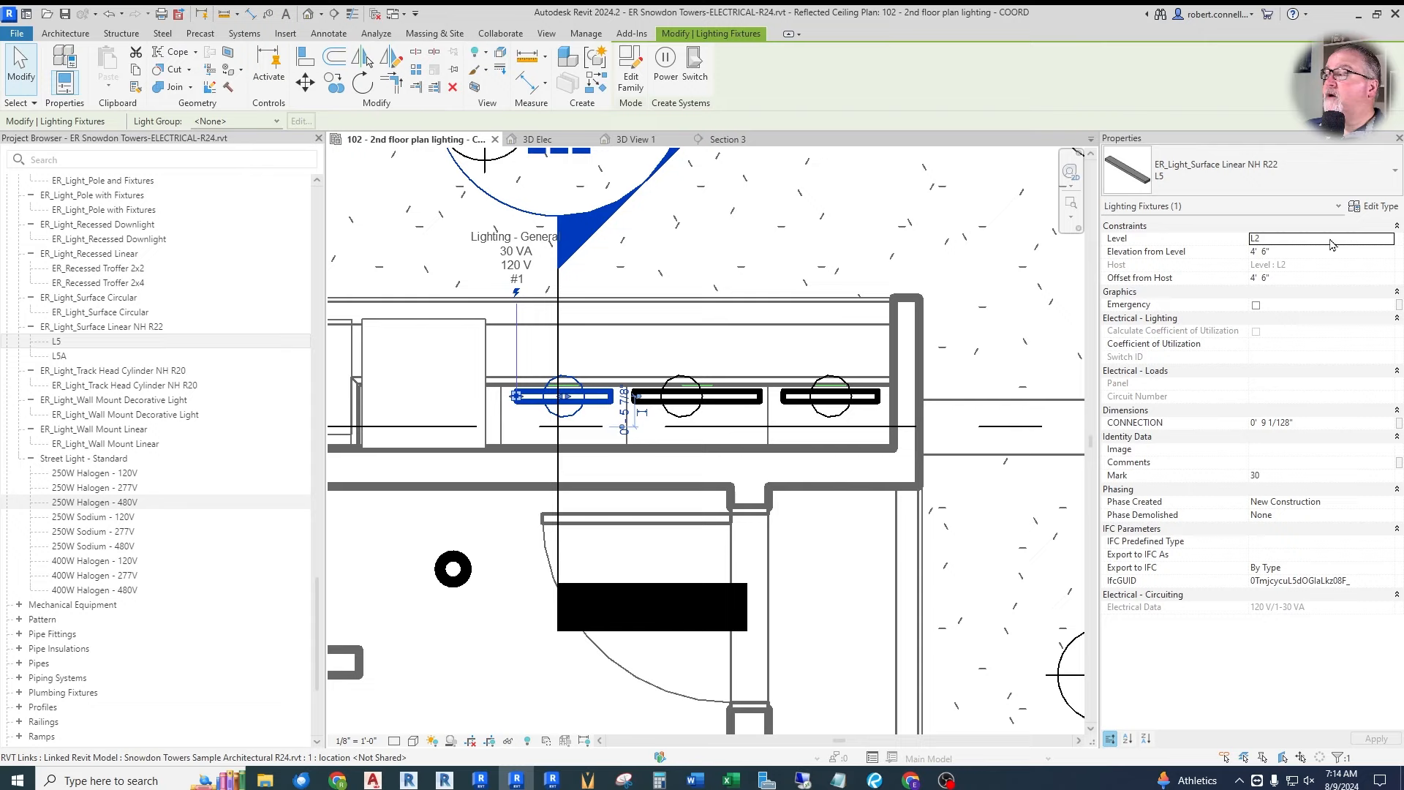
click(1368, 208)
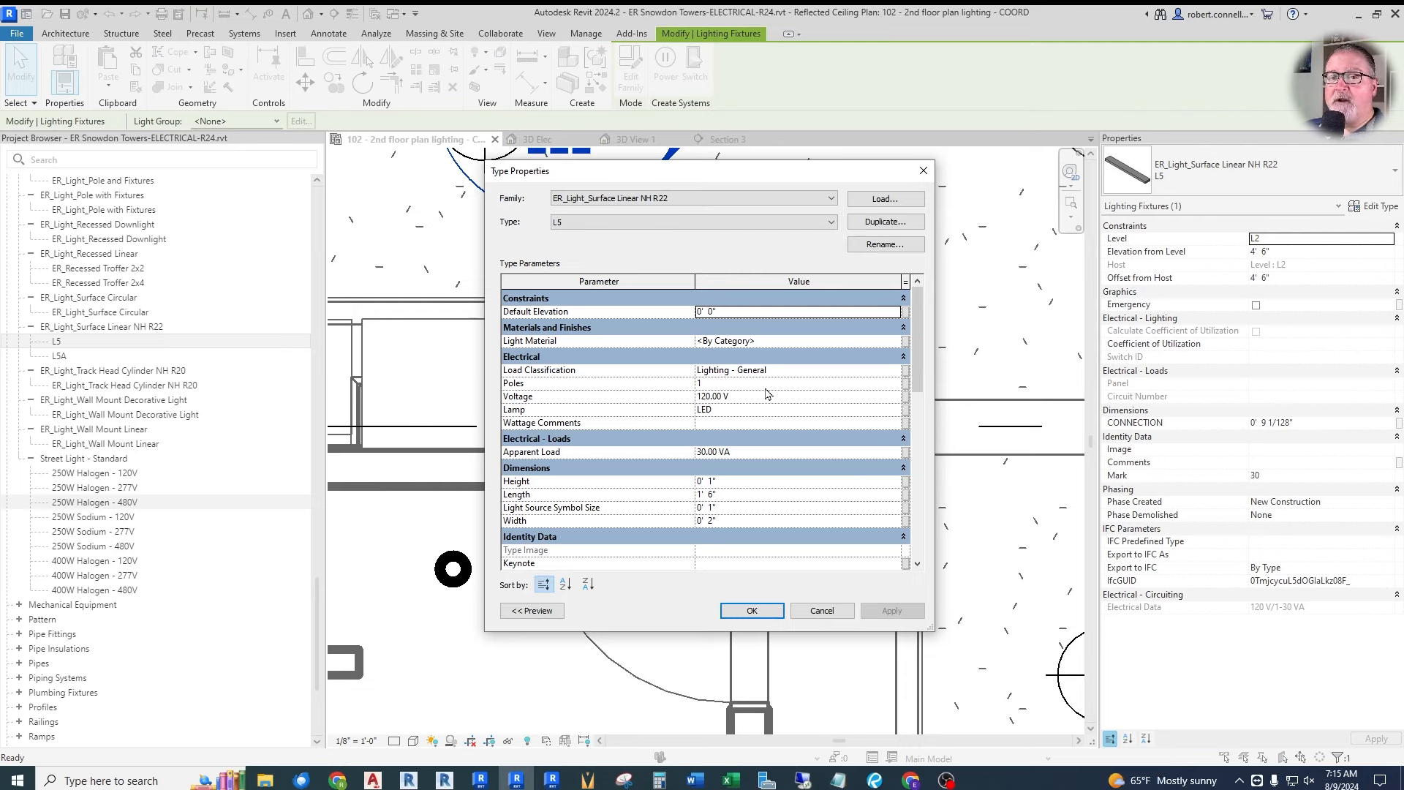
click(804, 614)
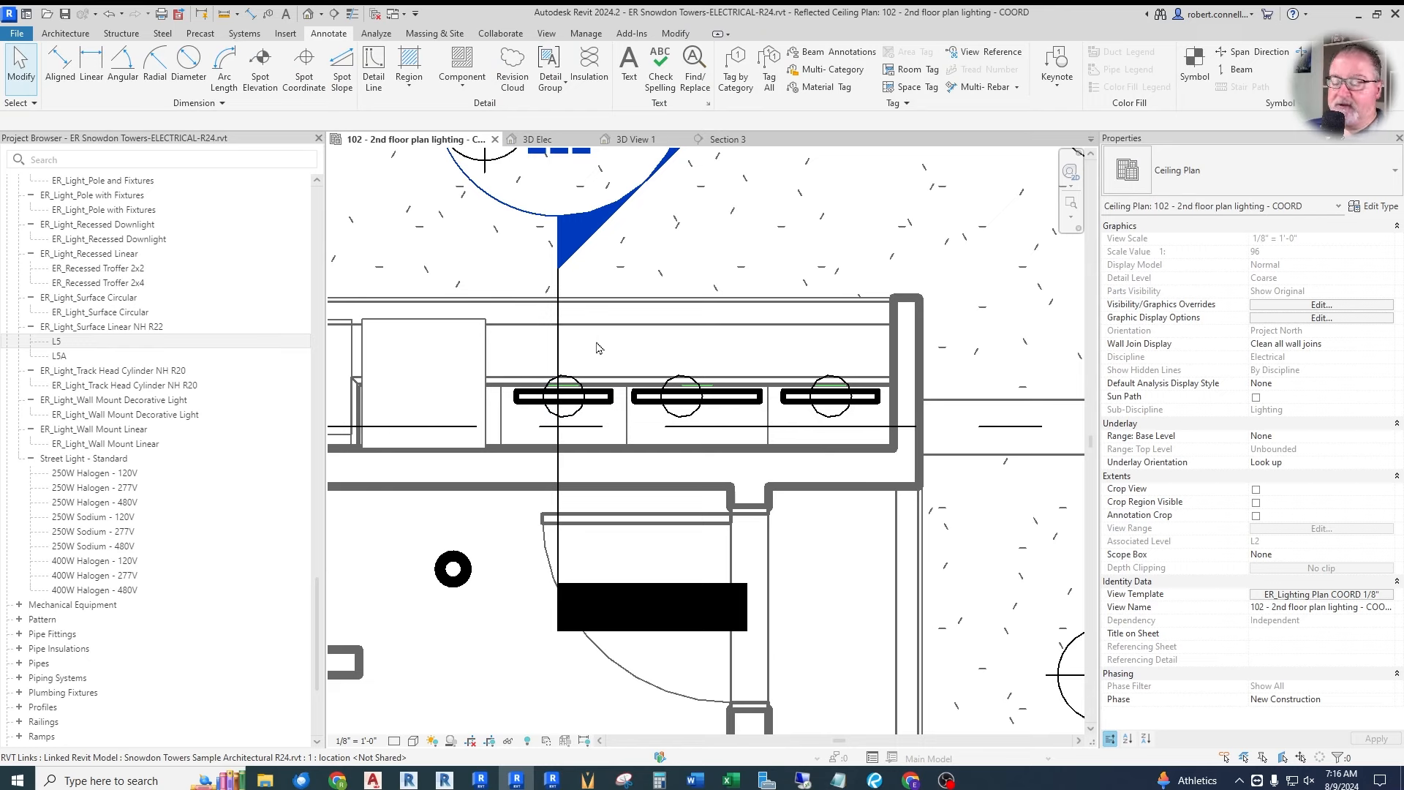
Switch to Bluebeam Revu and examine the Torq-Flat surface linear fixture's data sheet for its wattage per foot and wiring options.
click(875, 780)
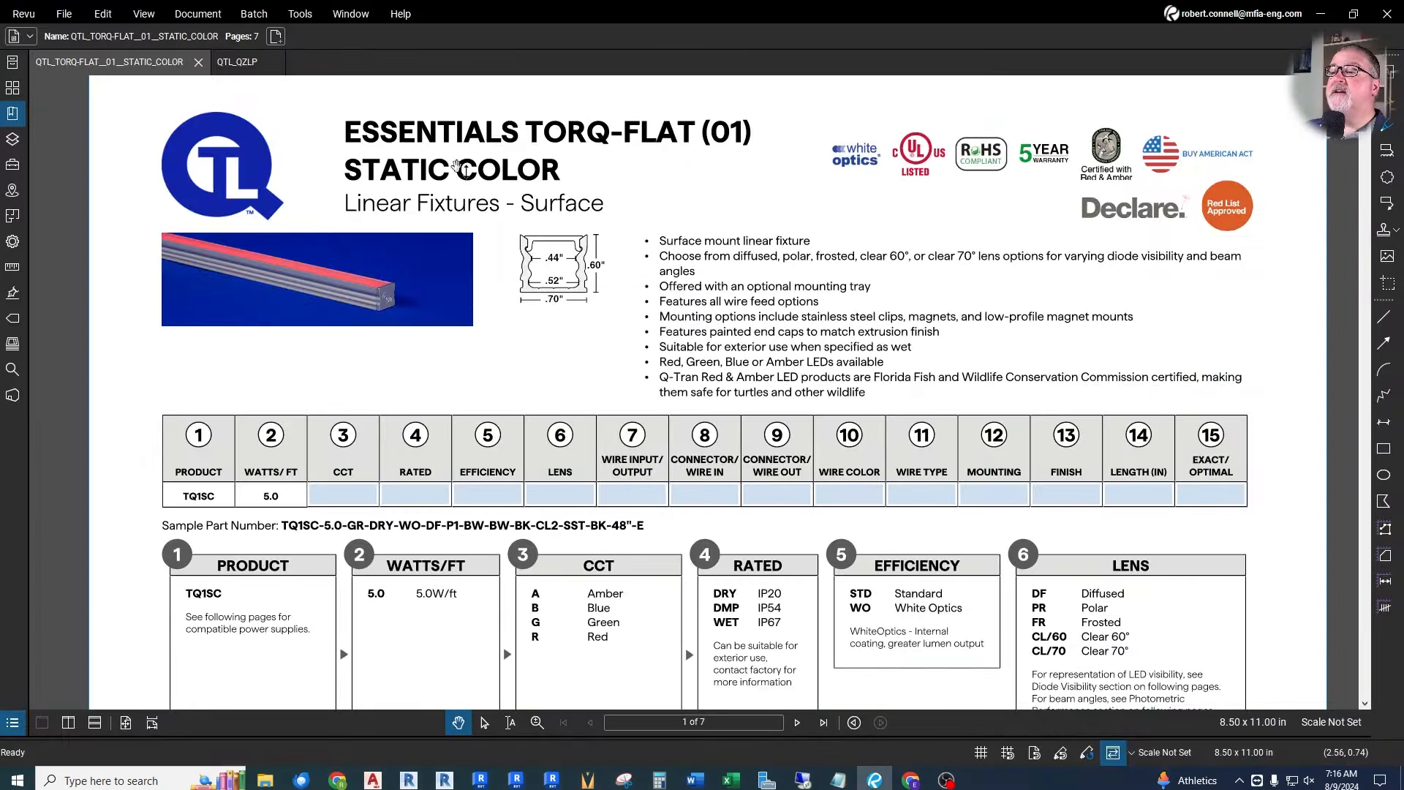
scroll(560, 263, up, 1)
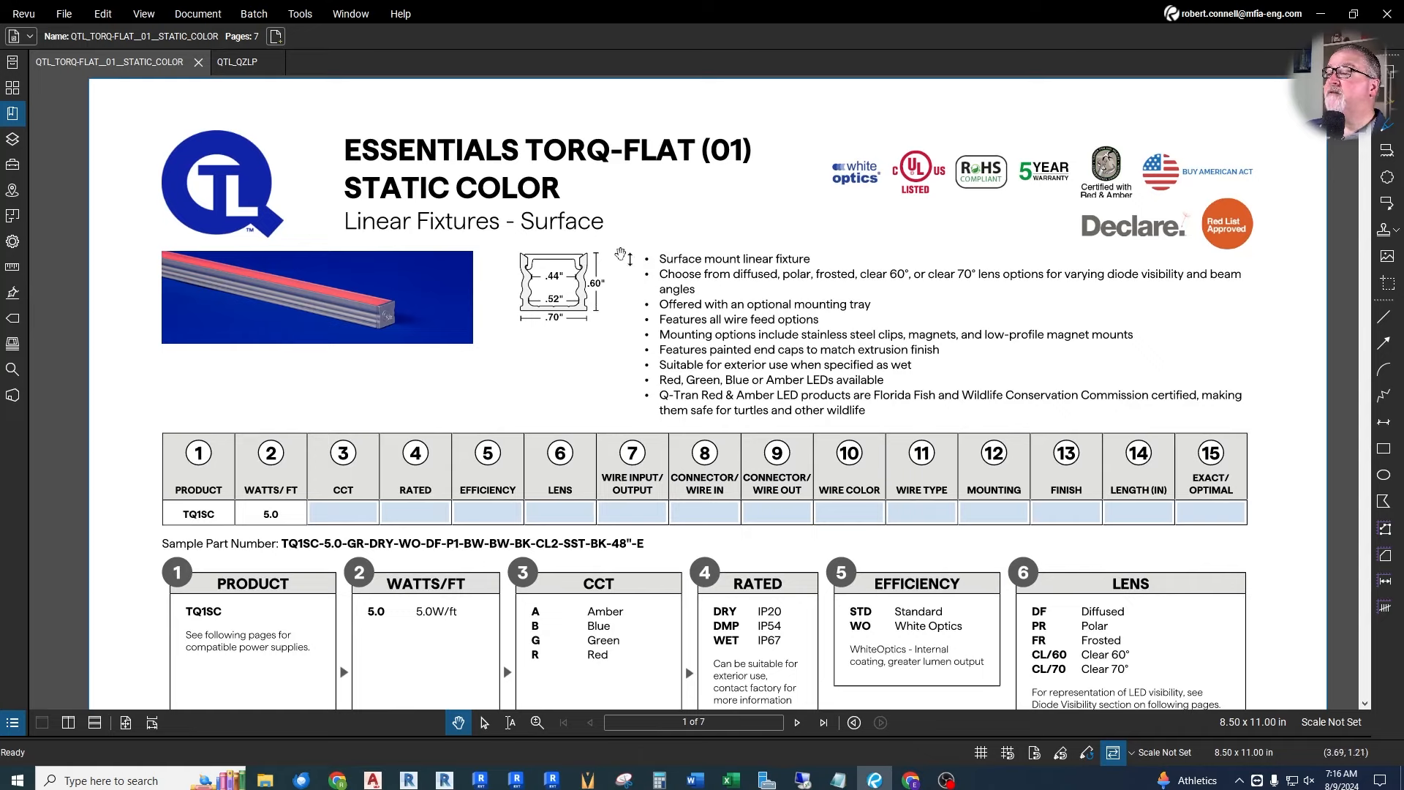
scroll(578, 230, down, 3)
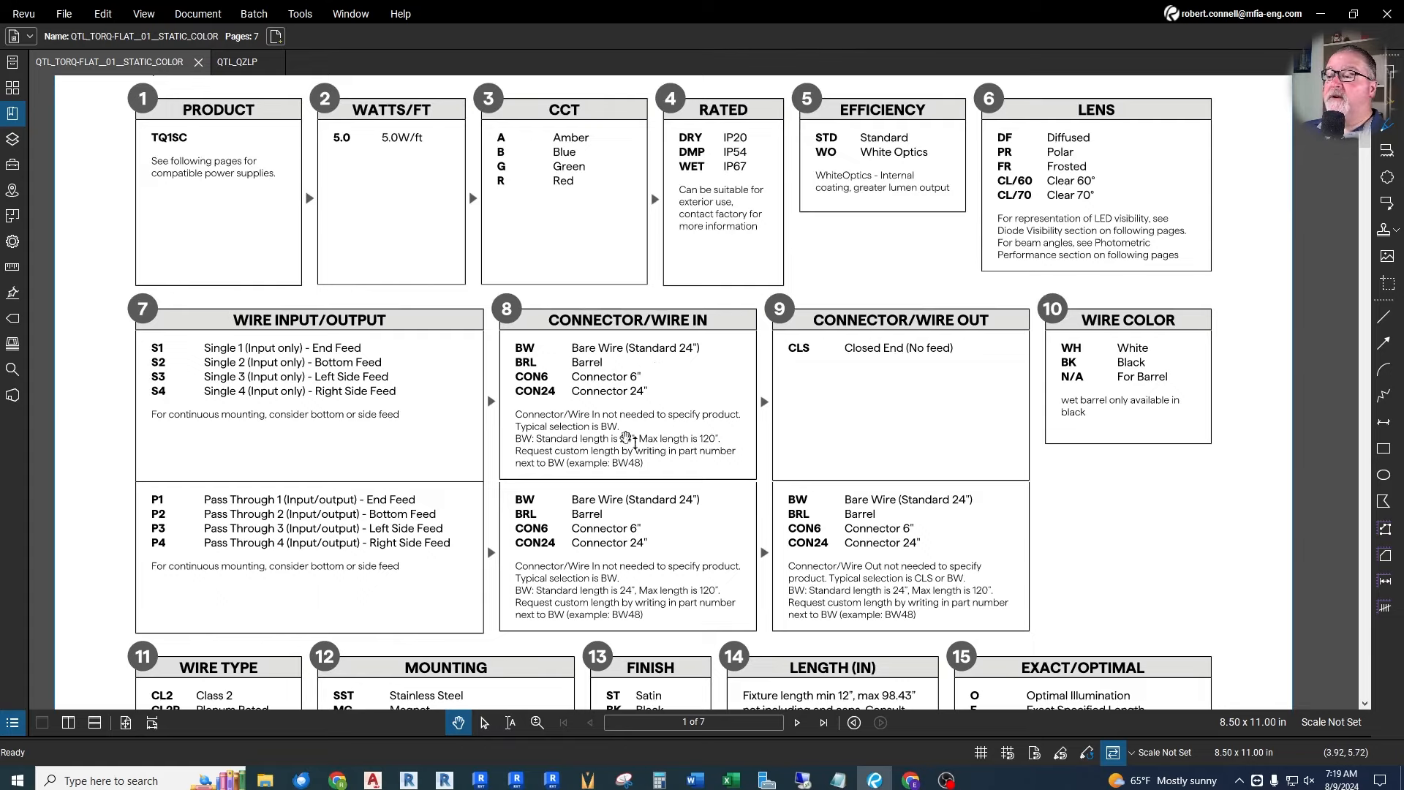
scroll(627, 439, up, 6)
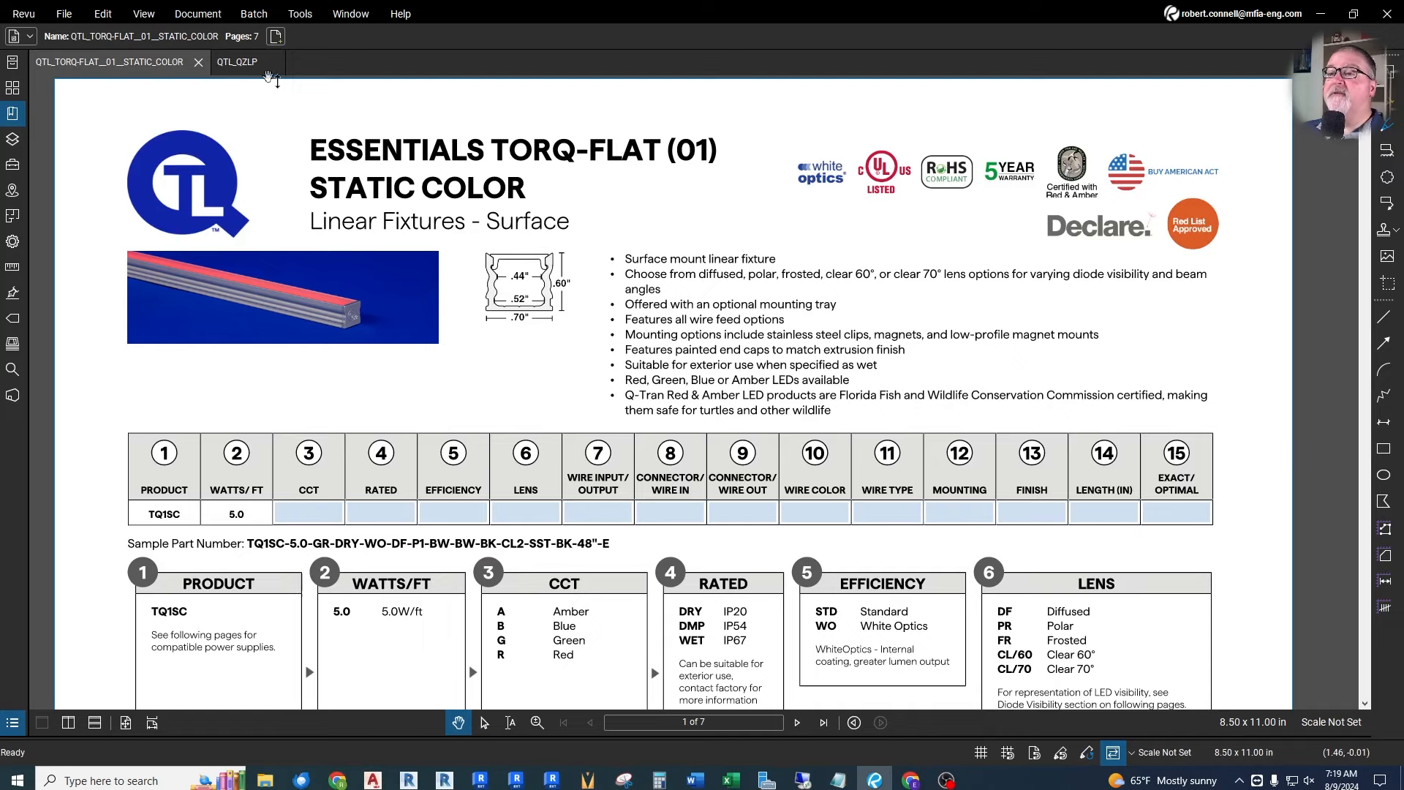
Examine the QZLP LED power supply's data sheet for its wattages, voltages and product dimensions.
click(242, 63)
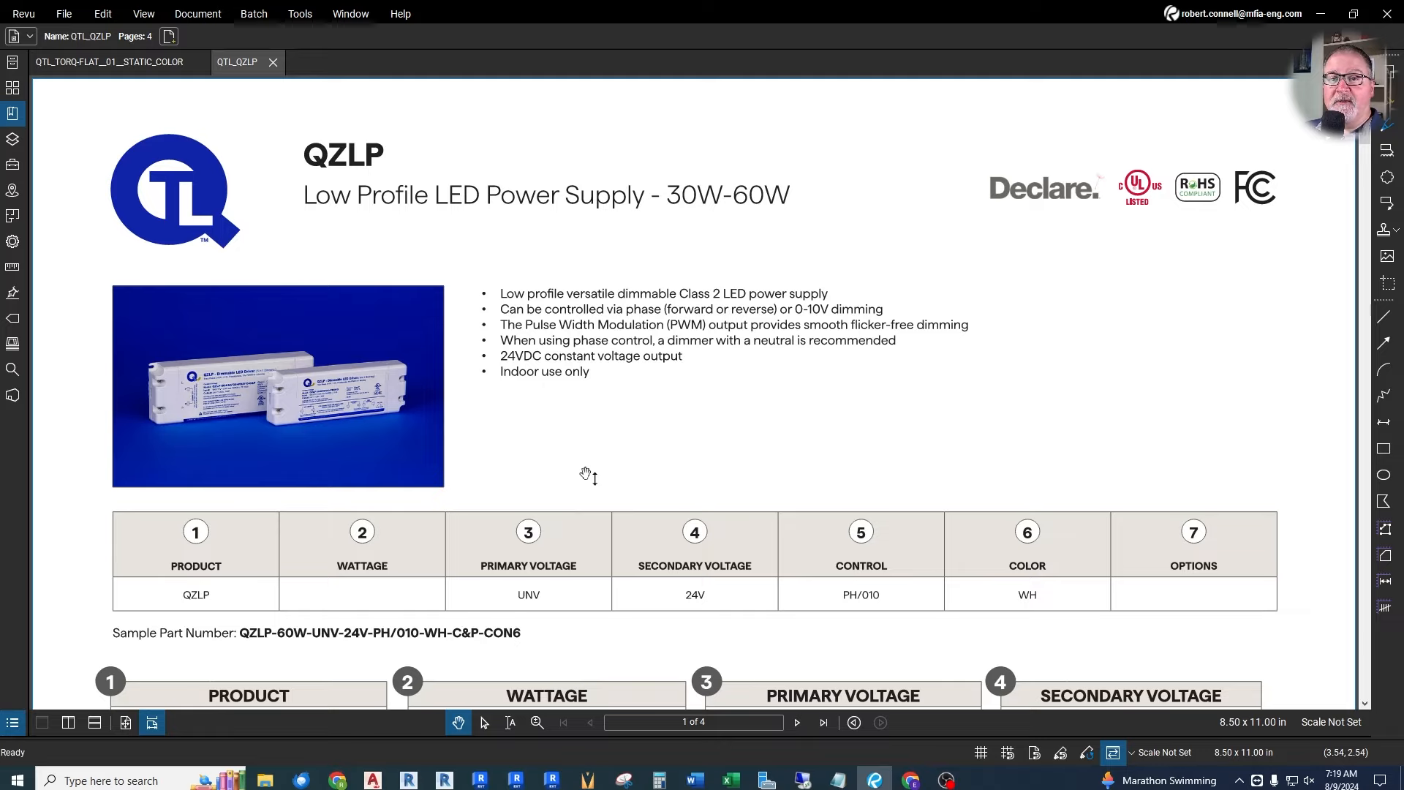
scroll(659, 407, down, 10)
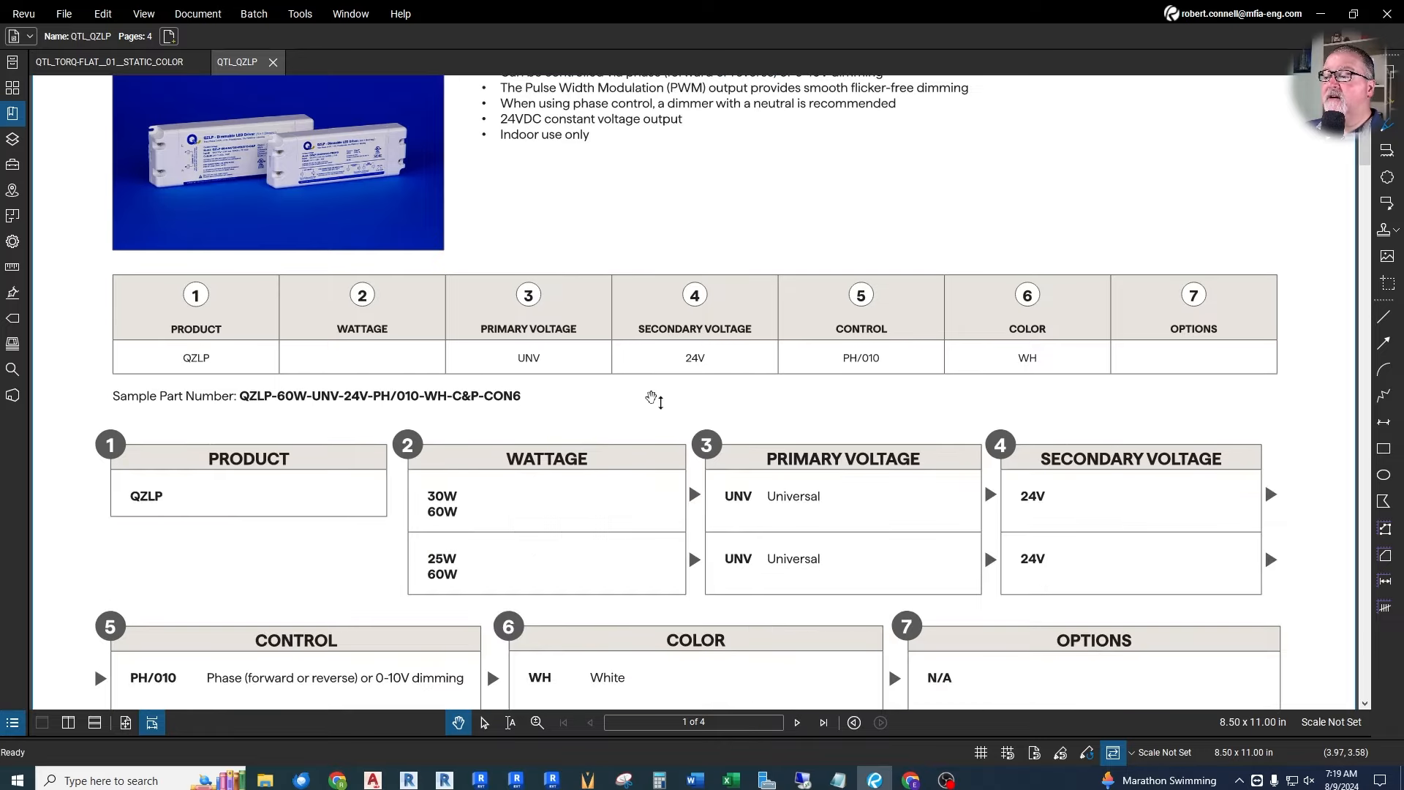
scroll(624, 408, down, 10)
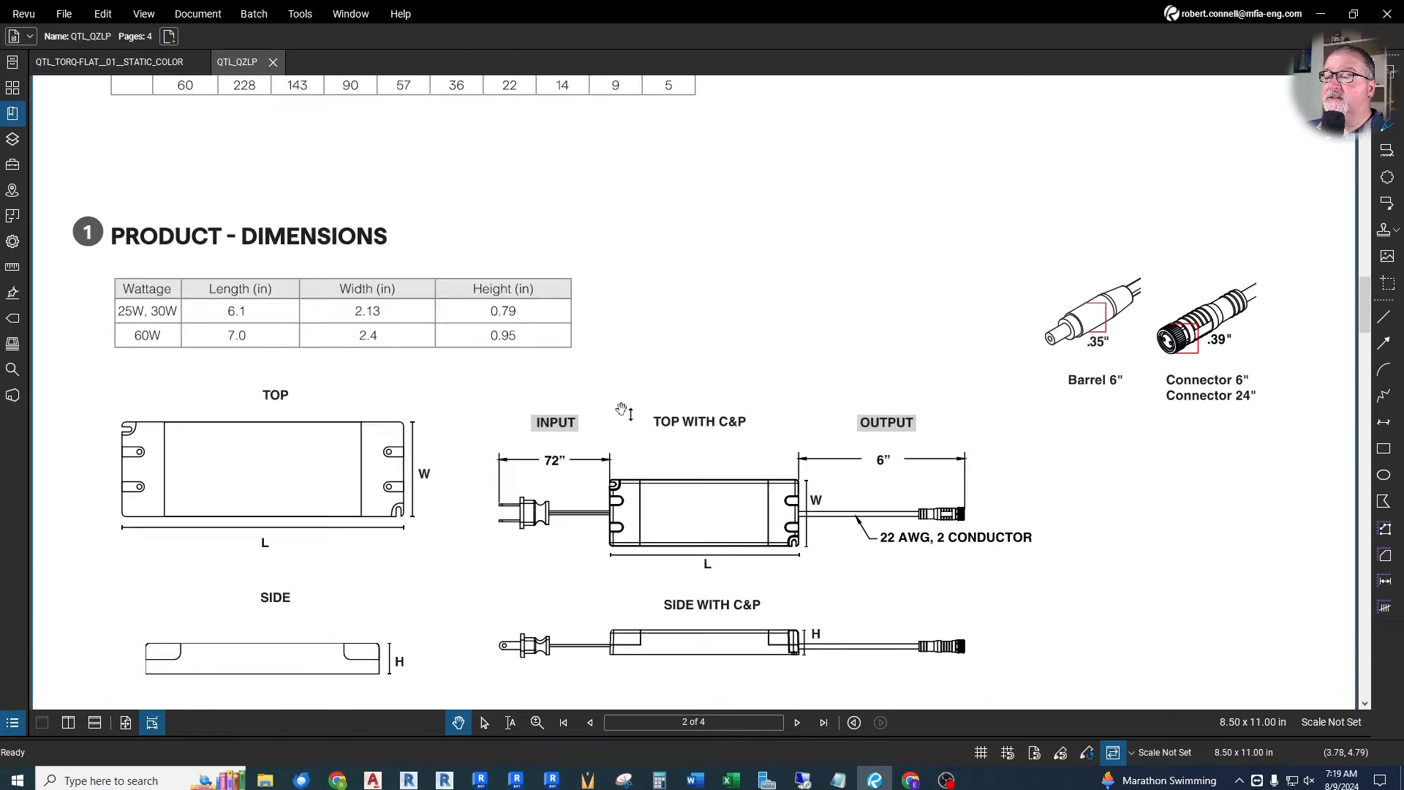
scroll(624, 411, down, 2)
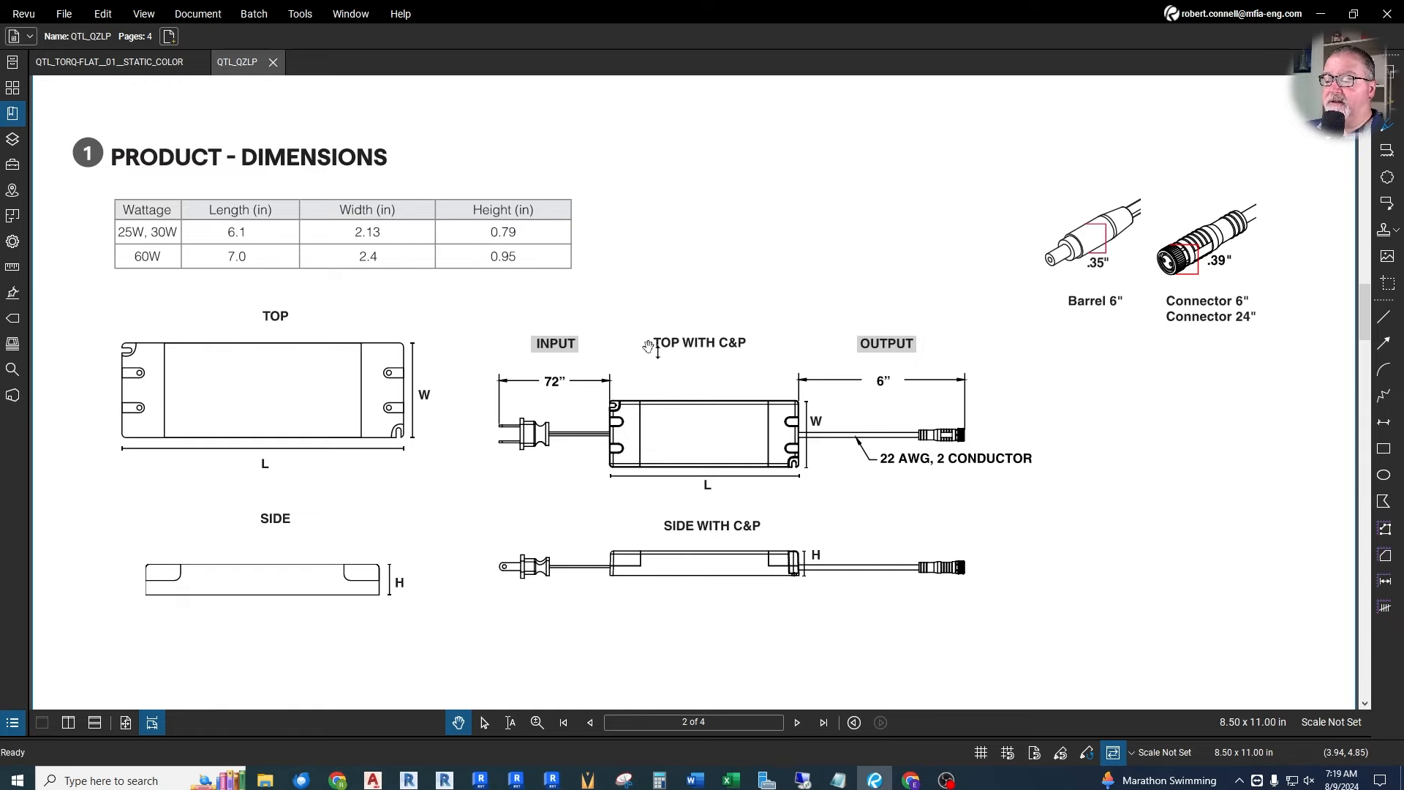
Switch back to Revit and set fixture type L5's voltage to 24 V and its apparent load to 7 VA.
click(516, 780)
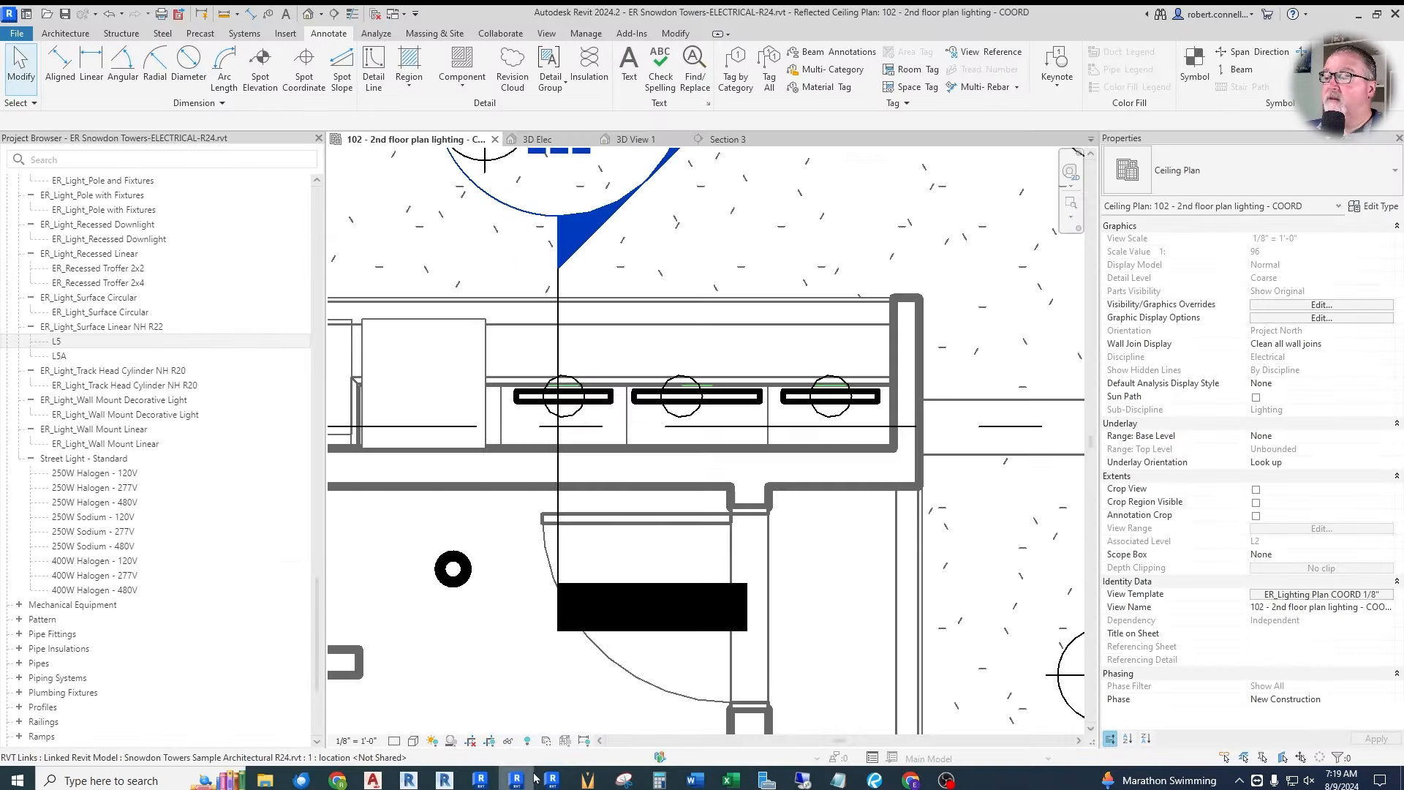
click(585, 409)
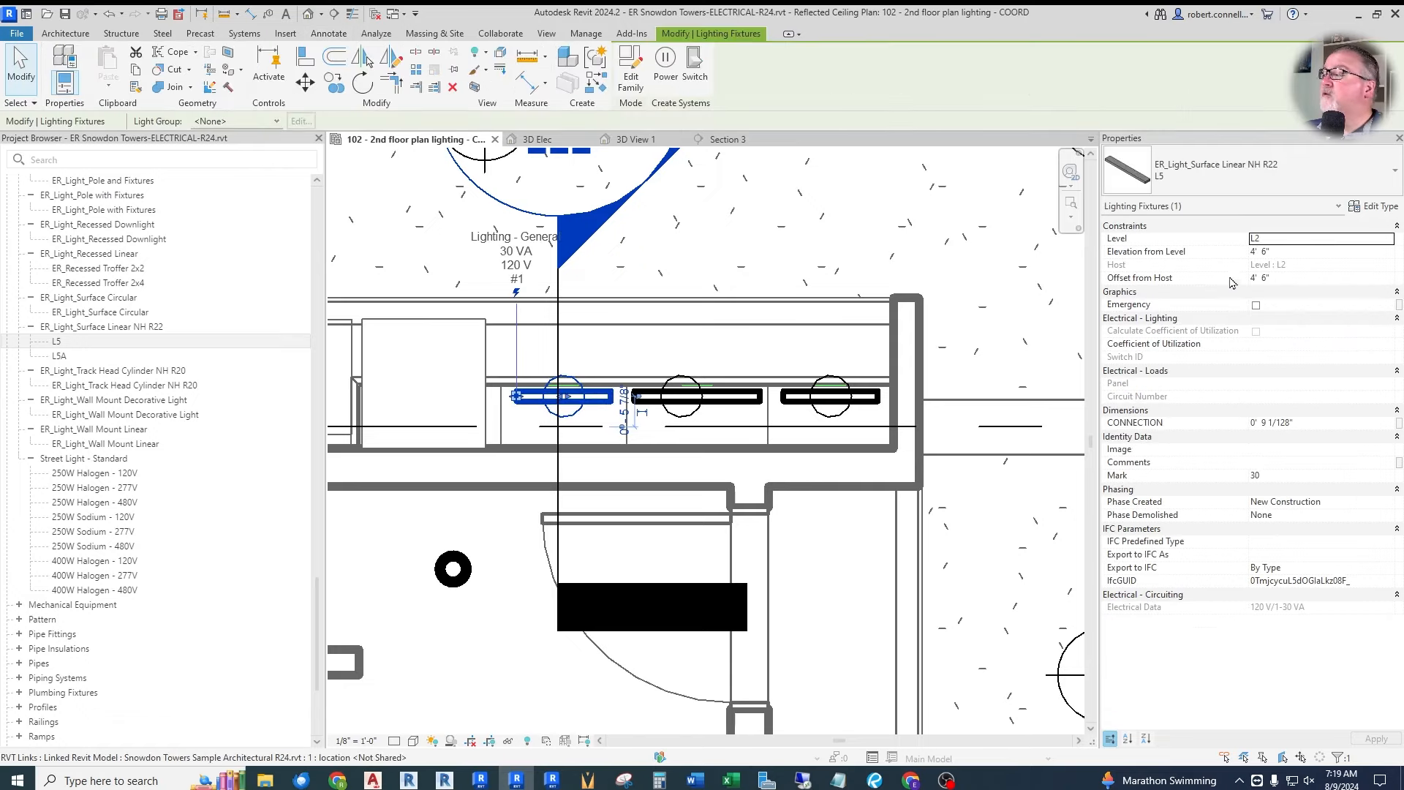
click(1375, 207)
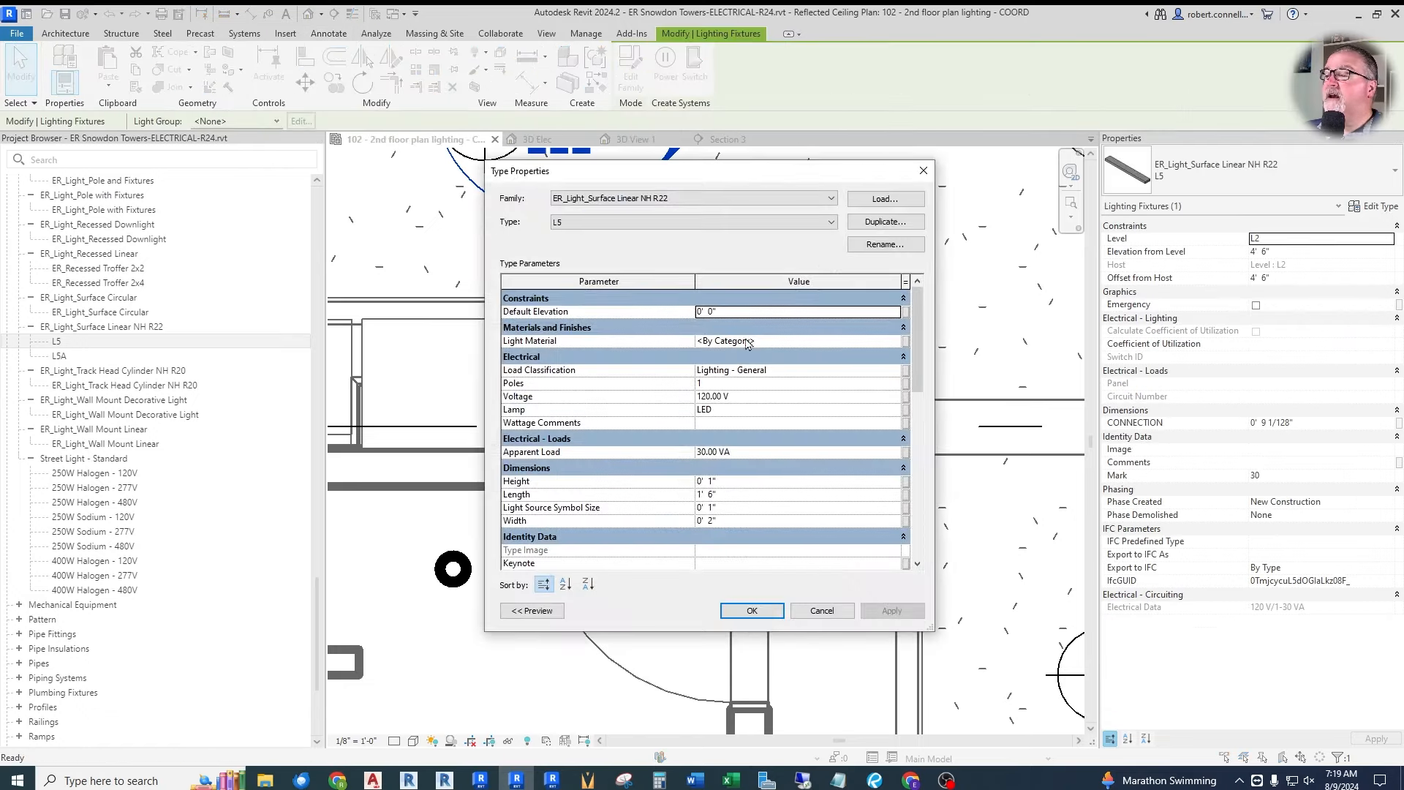
click(759, 396)
text(24)
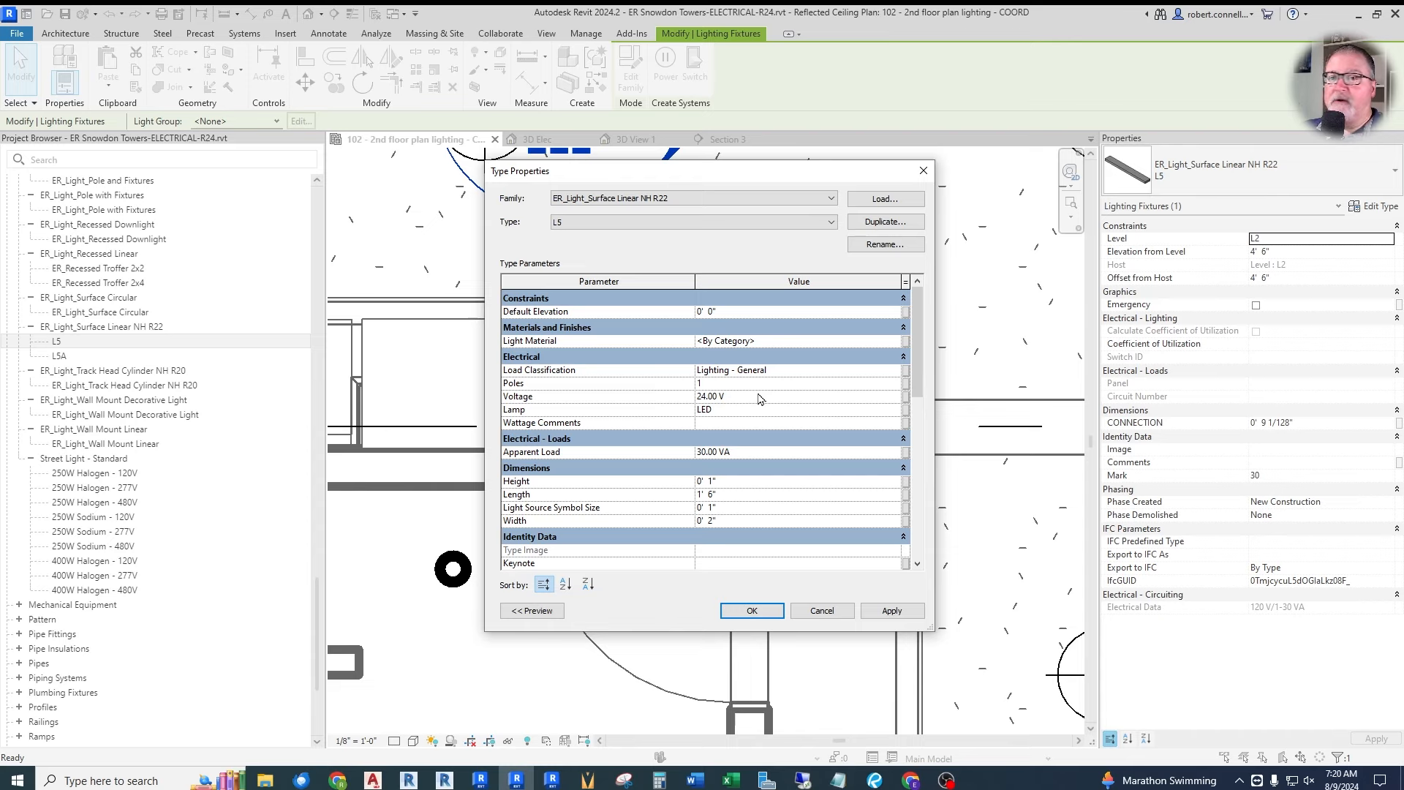
click(761, 453)
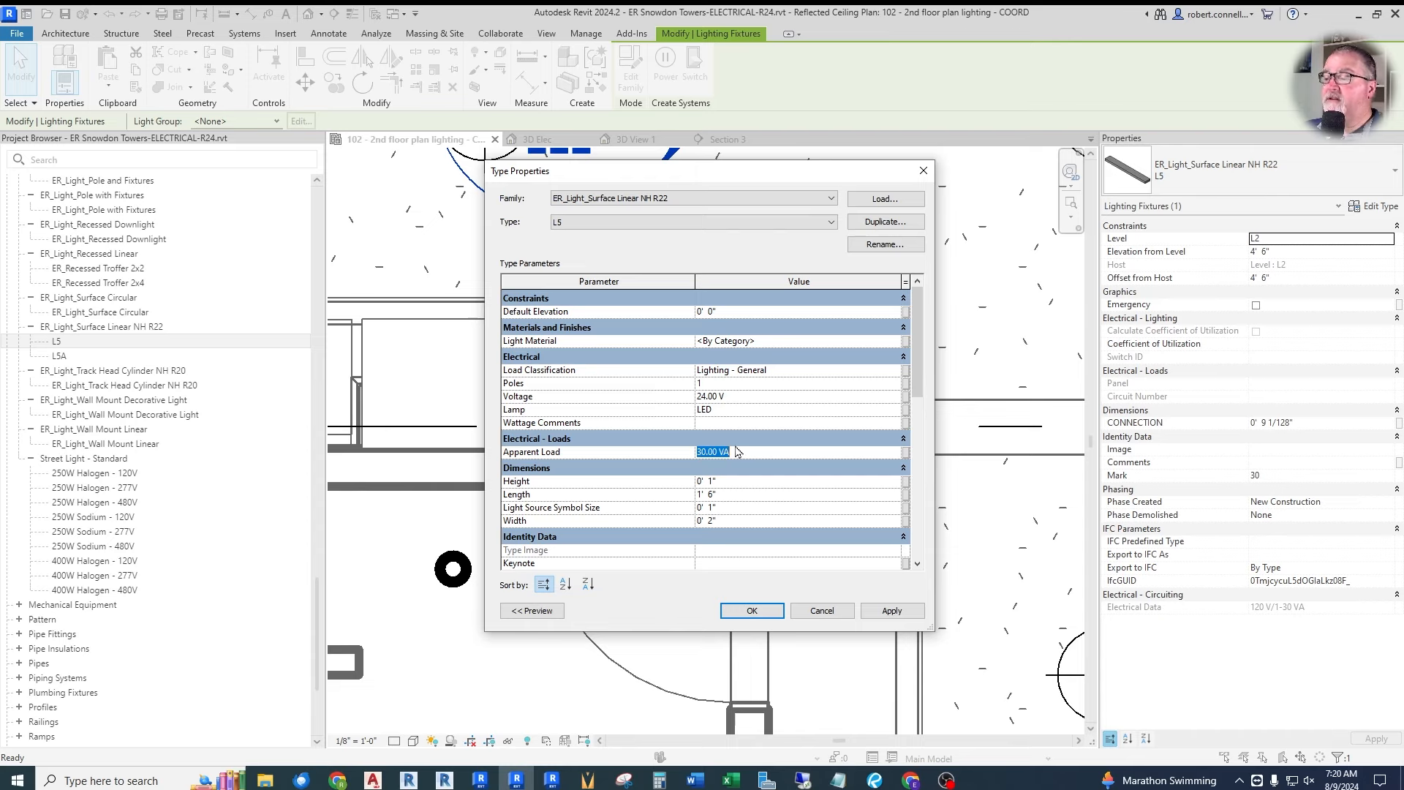
text(7)
key(Return)
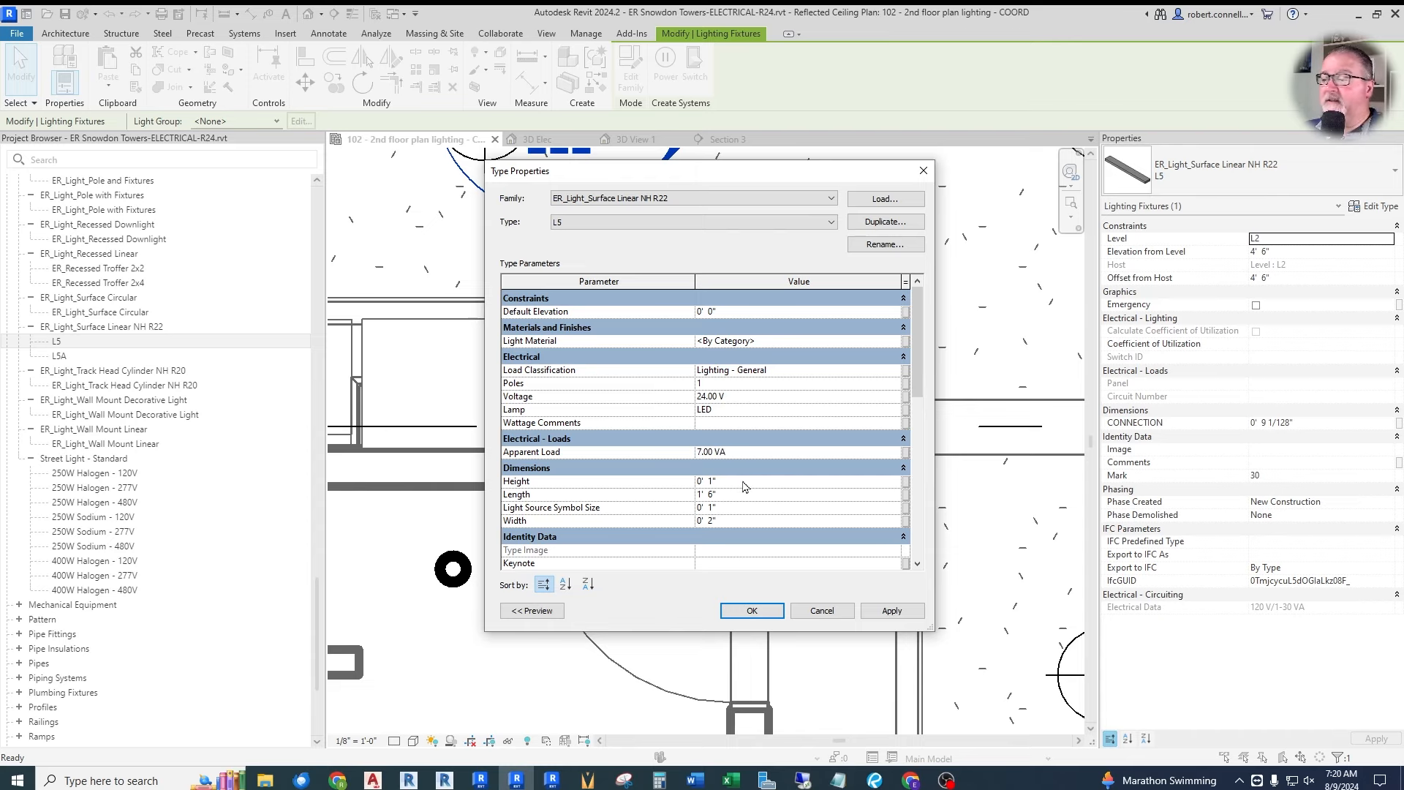
click(749, 612)
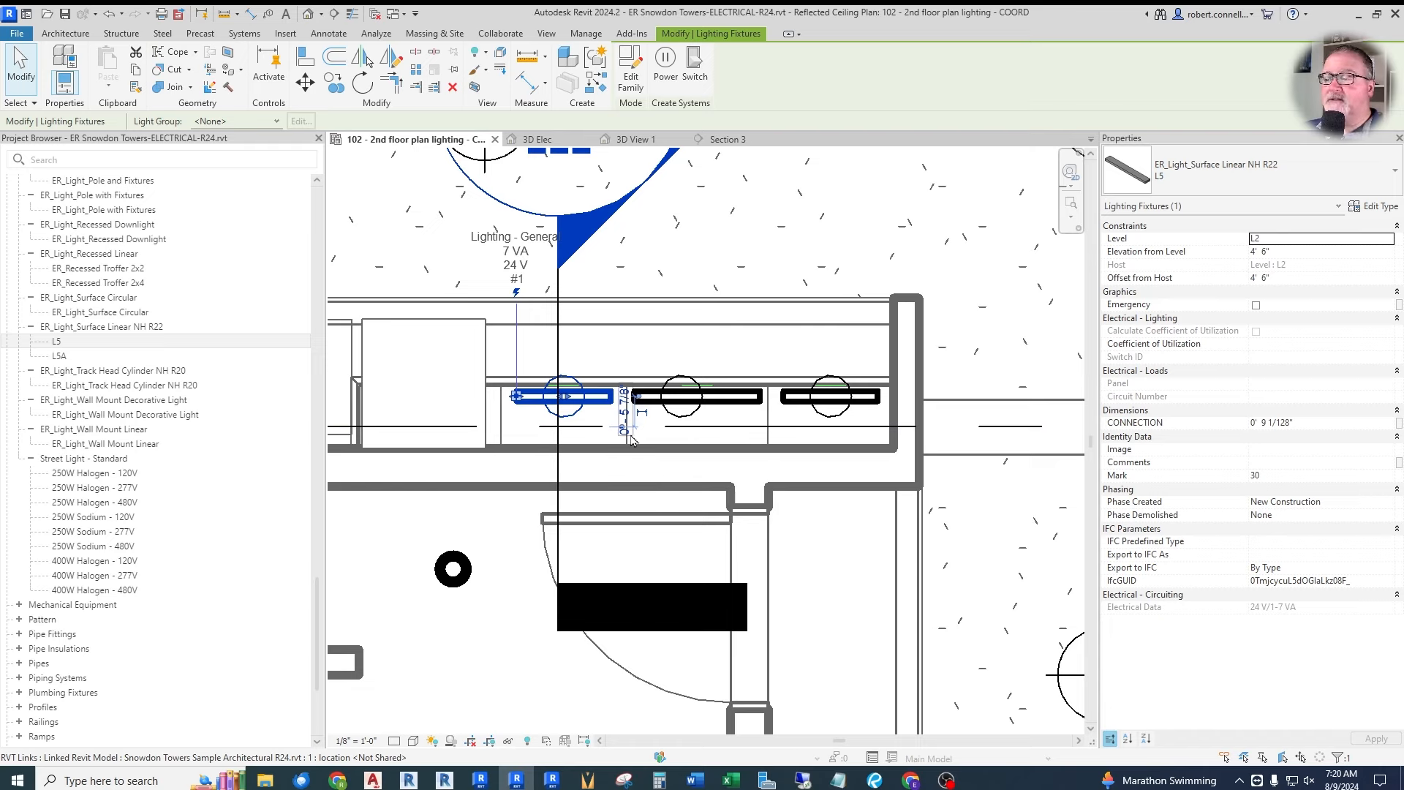
key(Escape)
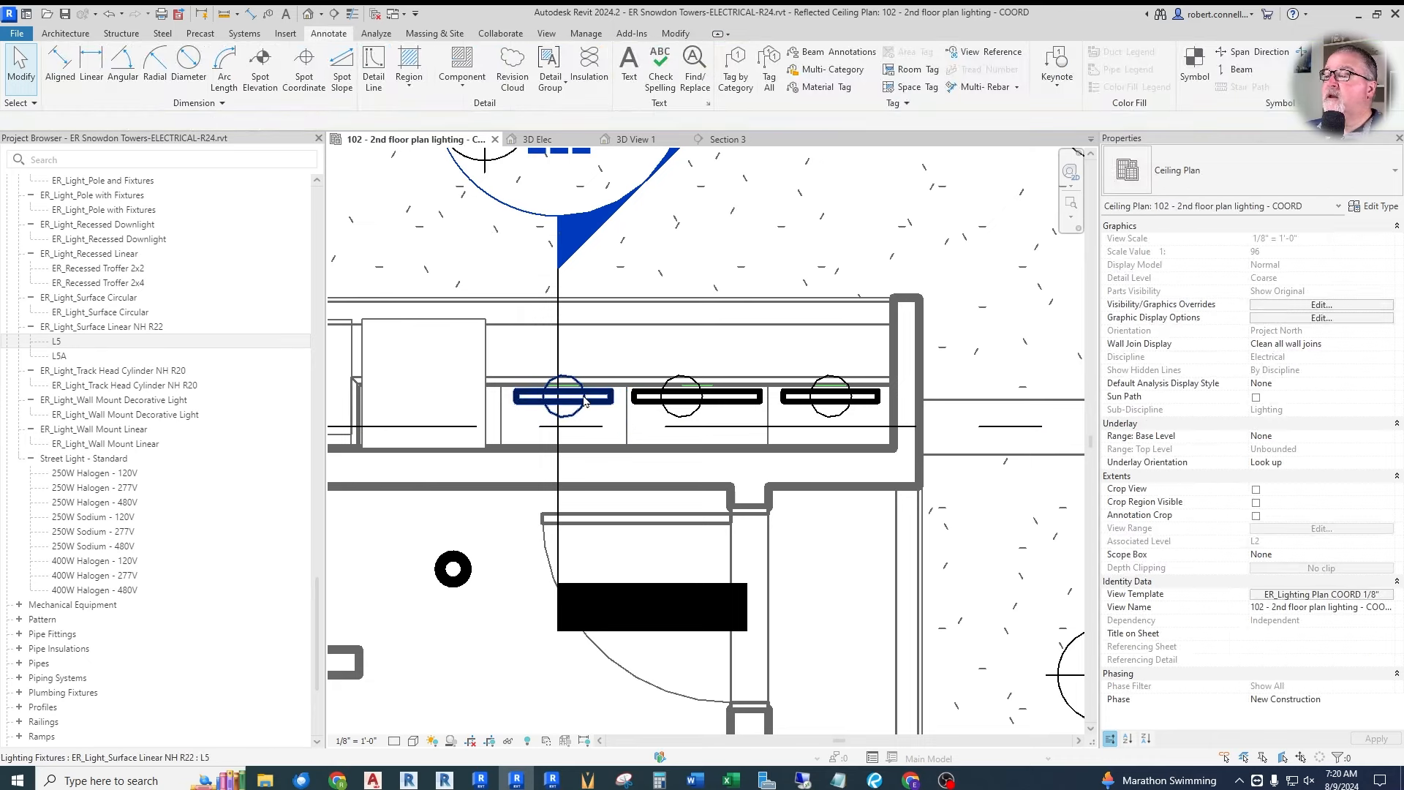
Check the voltage and apparent load in the rightmost L5 fixture's type properties.
click(565, 396)
click(810, 396)
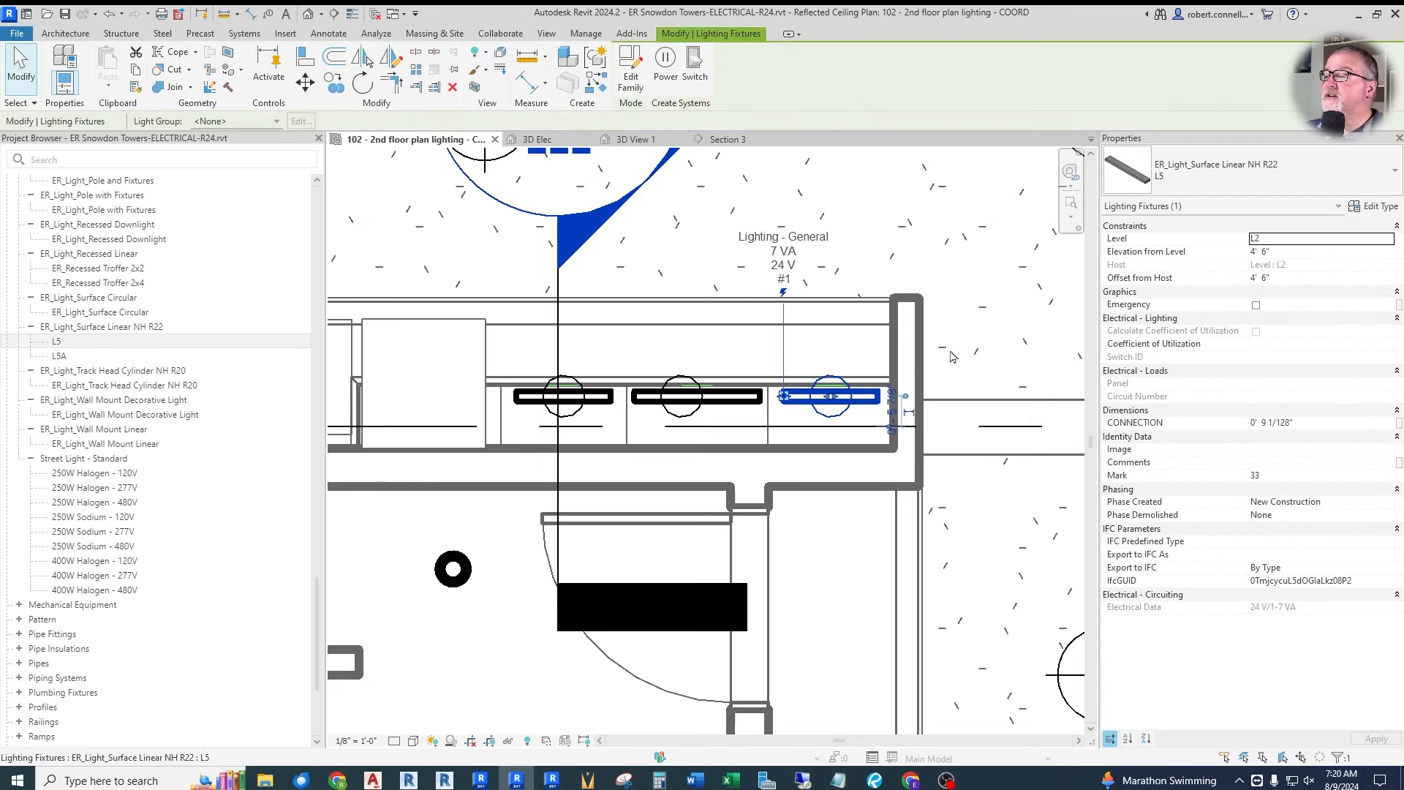
click(1376, 206)
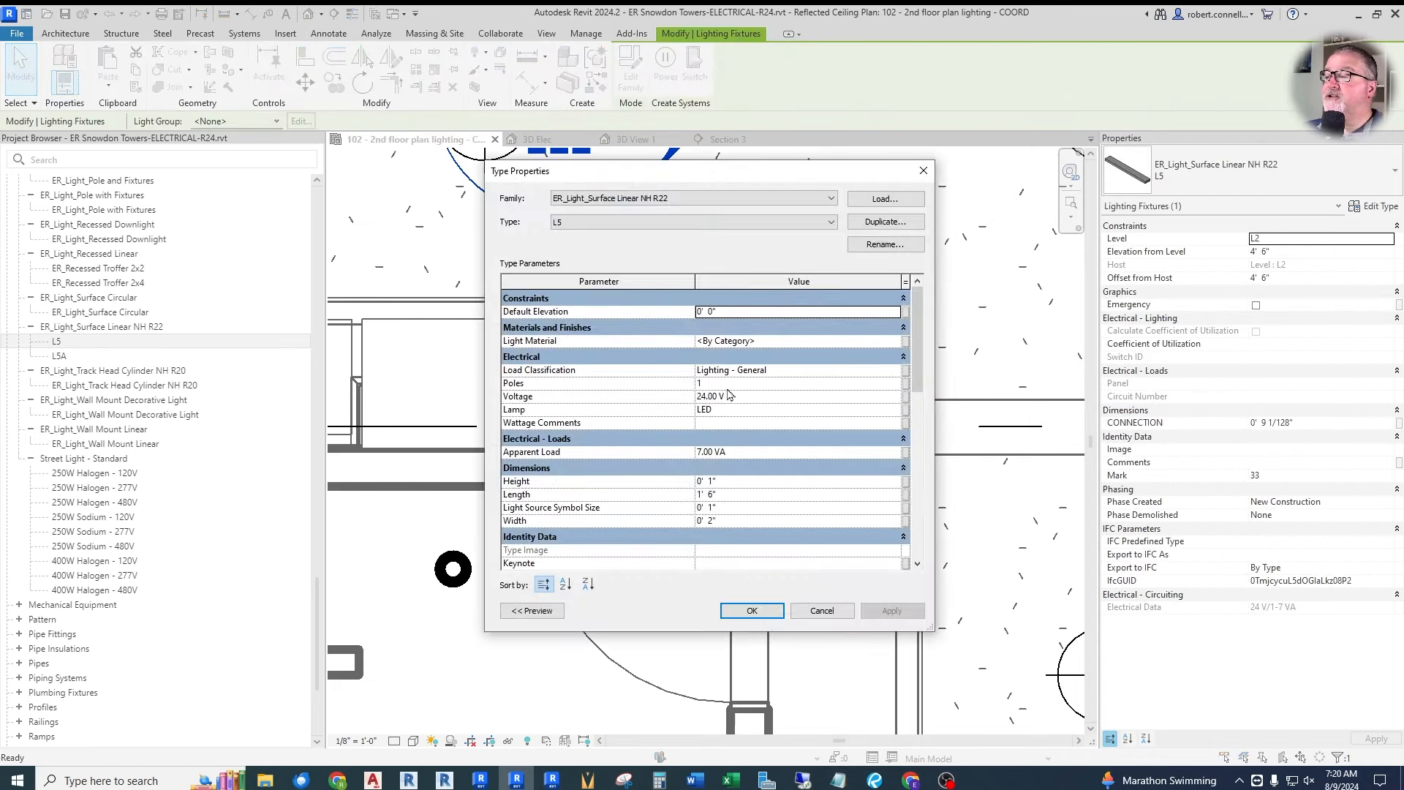
click(807, 610)
key(Escape)
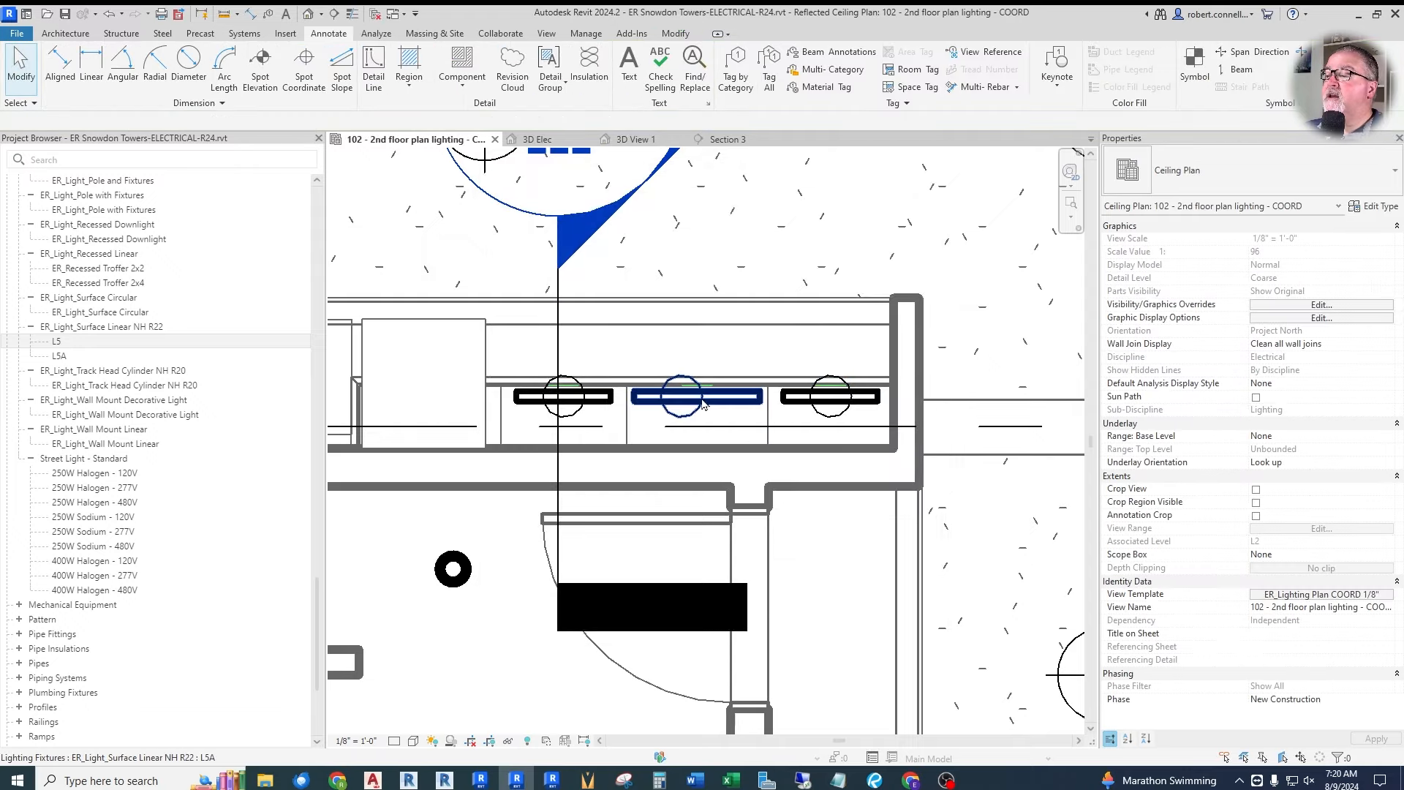
Set the middle fixture's type L5A to a voltage of 24 V and an apparent load of 10 VA.
click(695, 402)
double_click(696, 399)
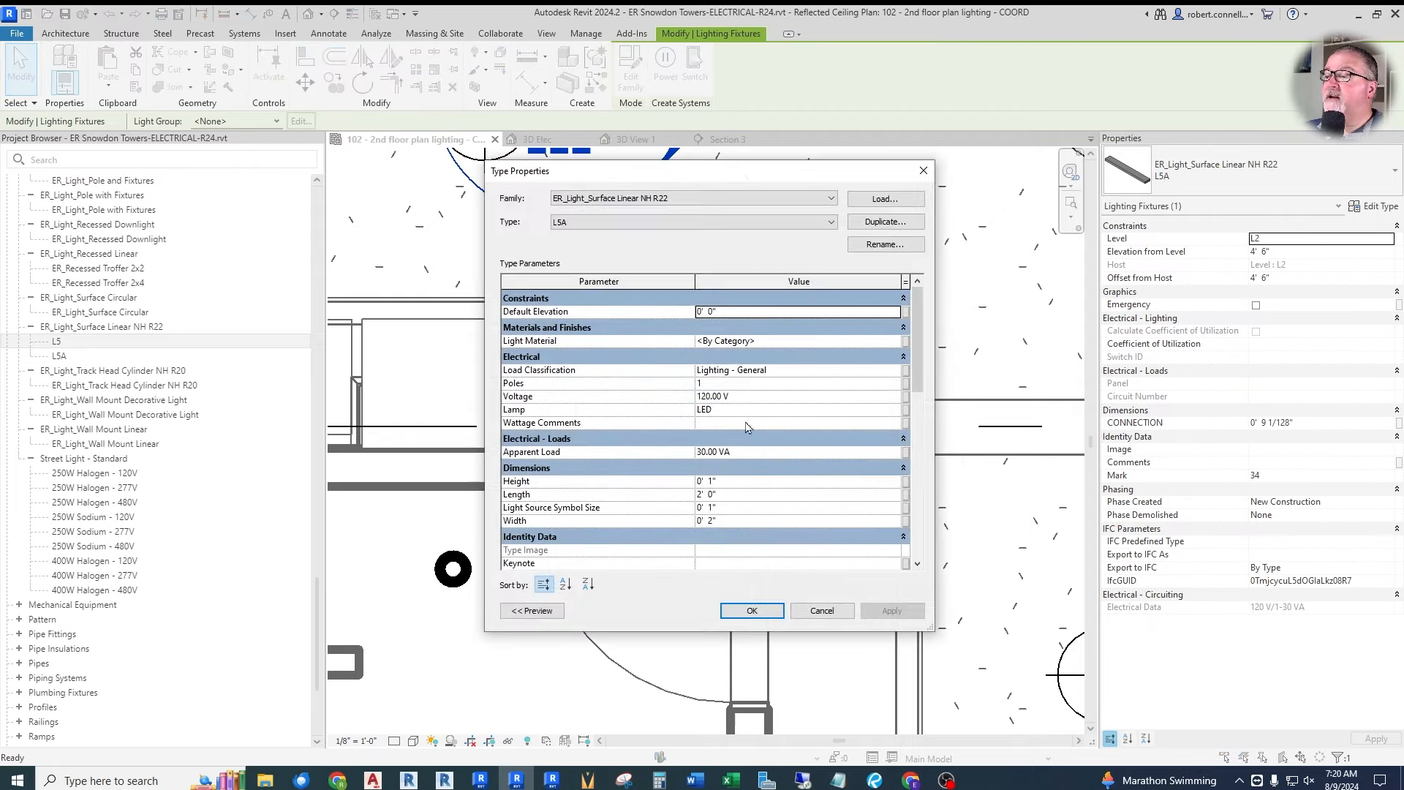
click(747, 400)
text(24)
key(Return)
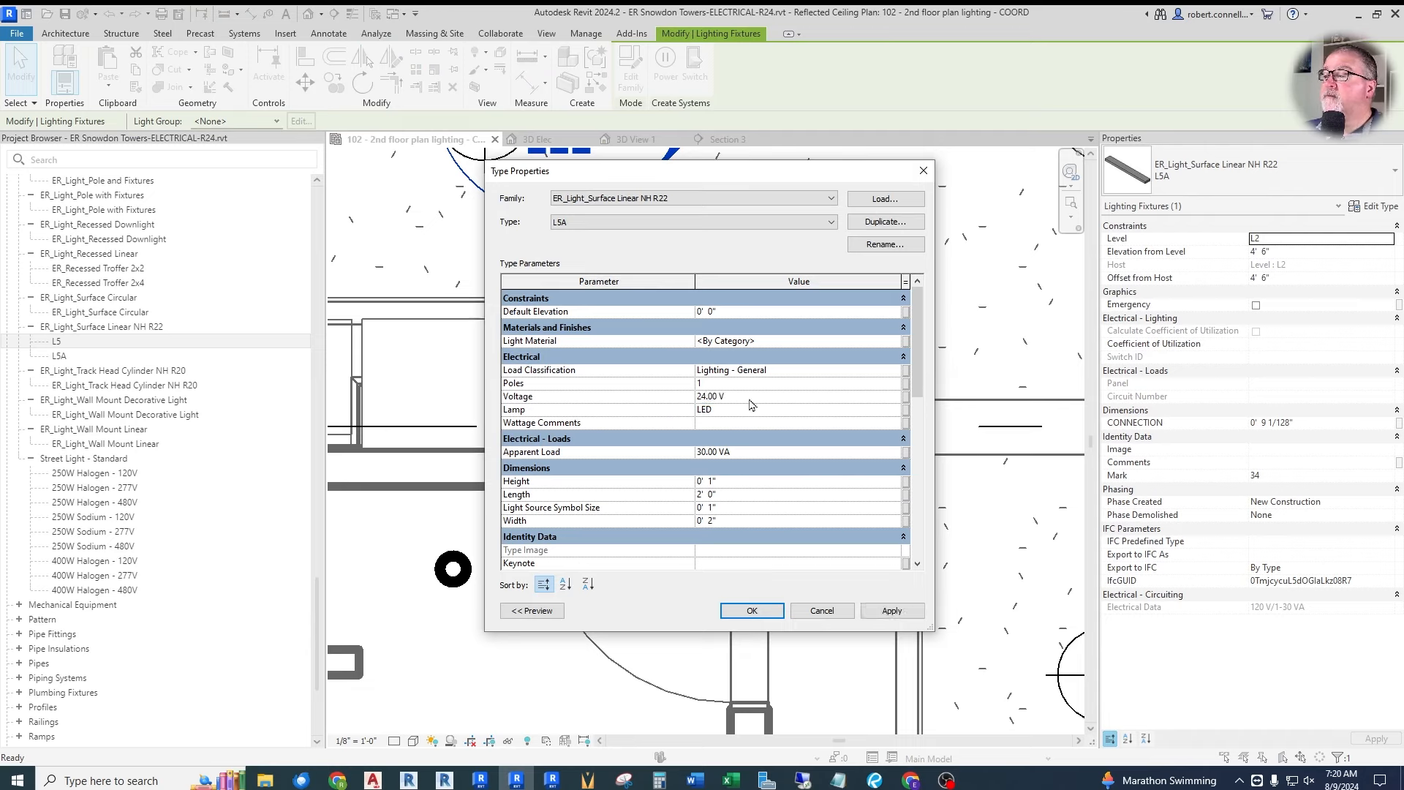
click(753, 451)
text(10)
key(Return)
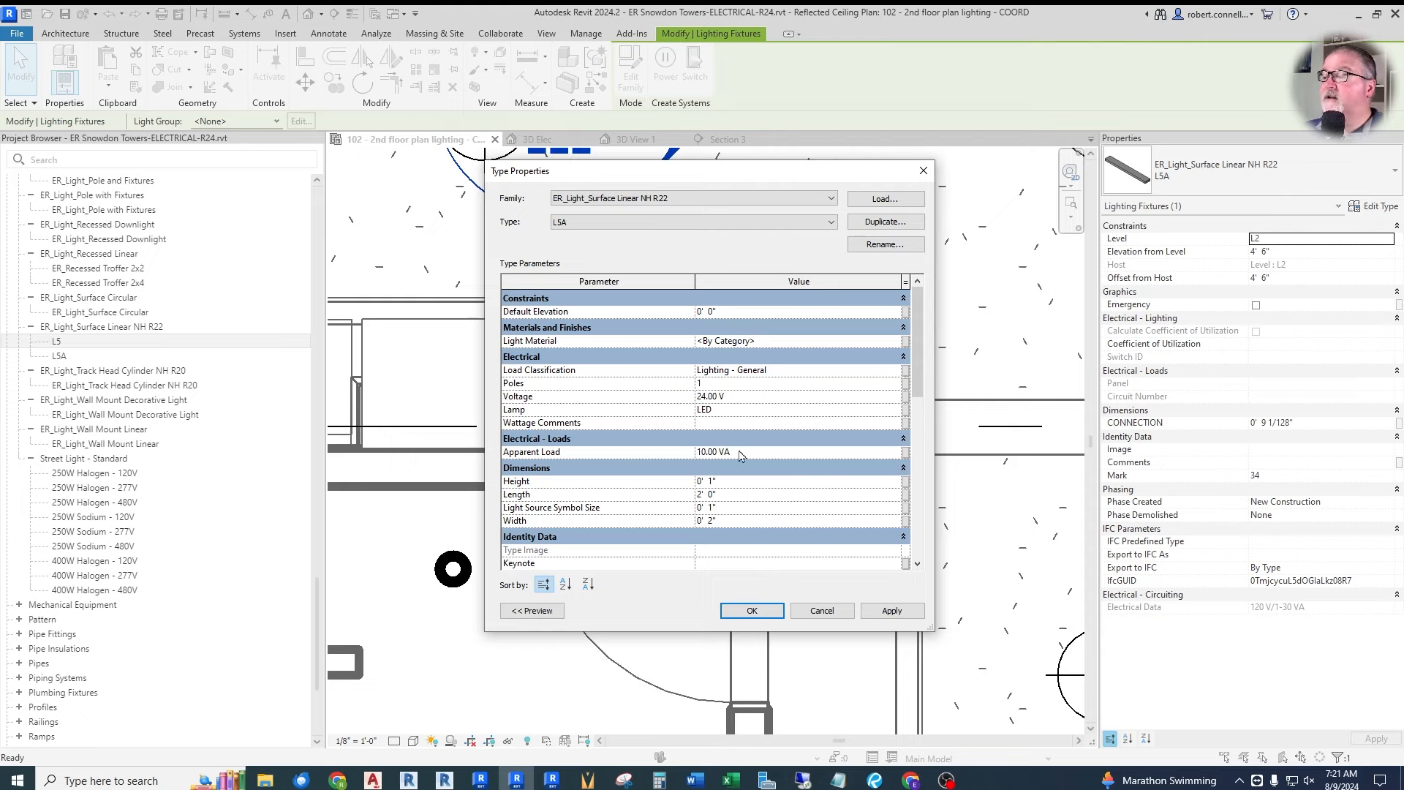
click(750, 612)
key(Escape)
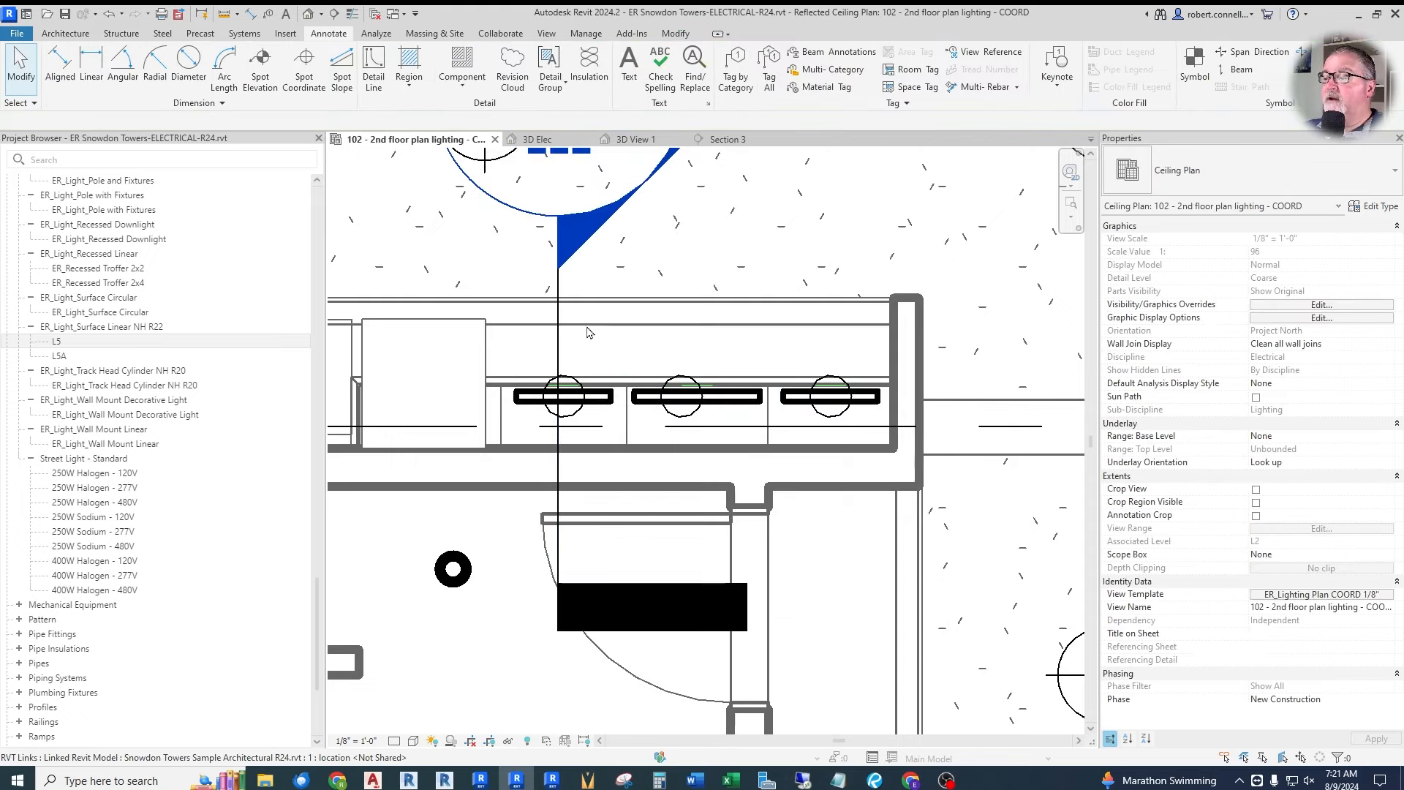
Browse the Autodesk family library's MEP electric power generation and transformation families for a transformer, then leave without loading one.
scroll(590, 333, down, 1)
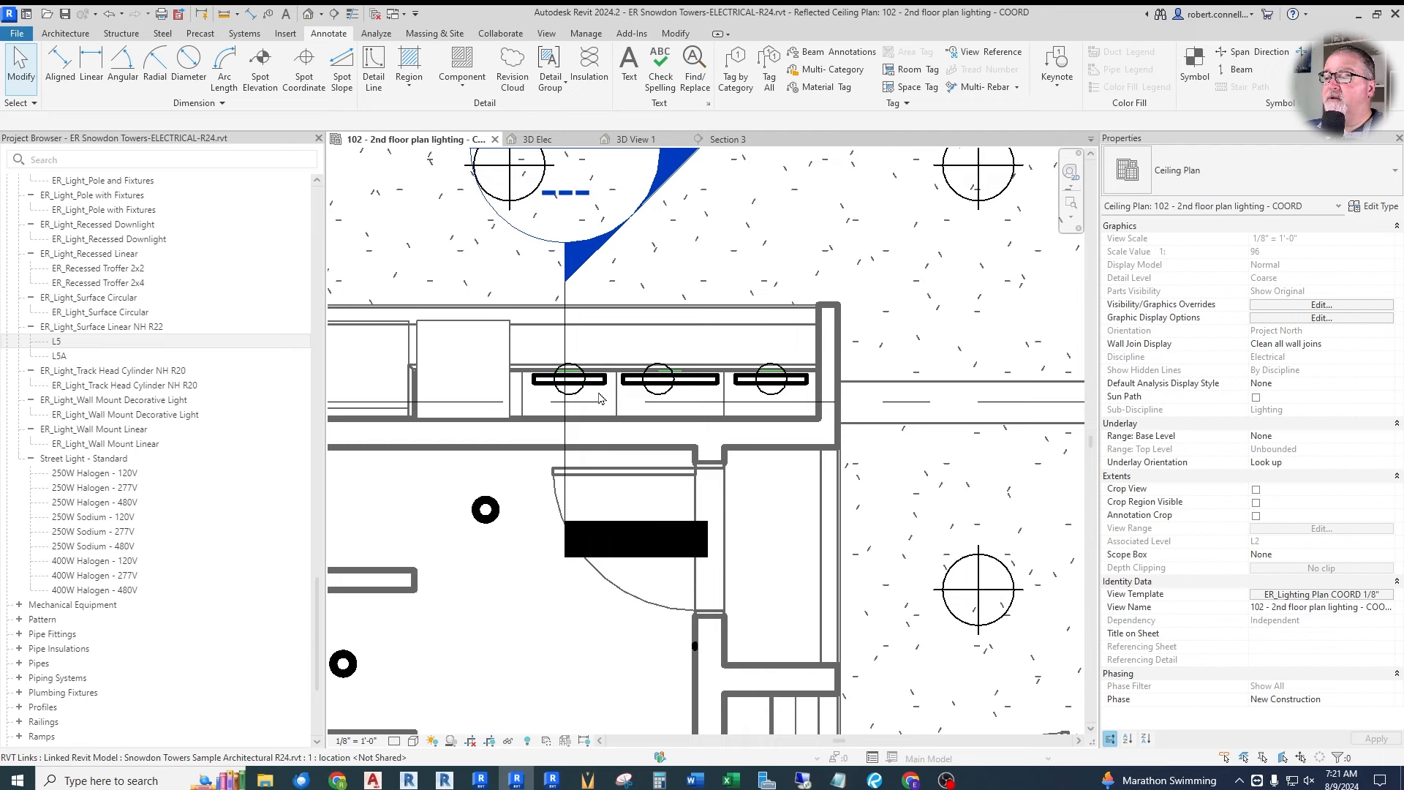
scroll(598, 398, up, 1)
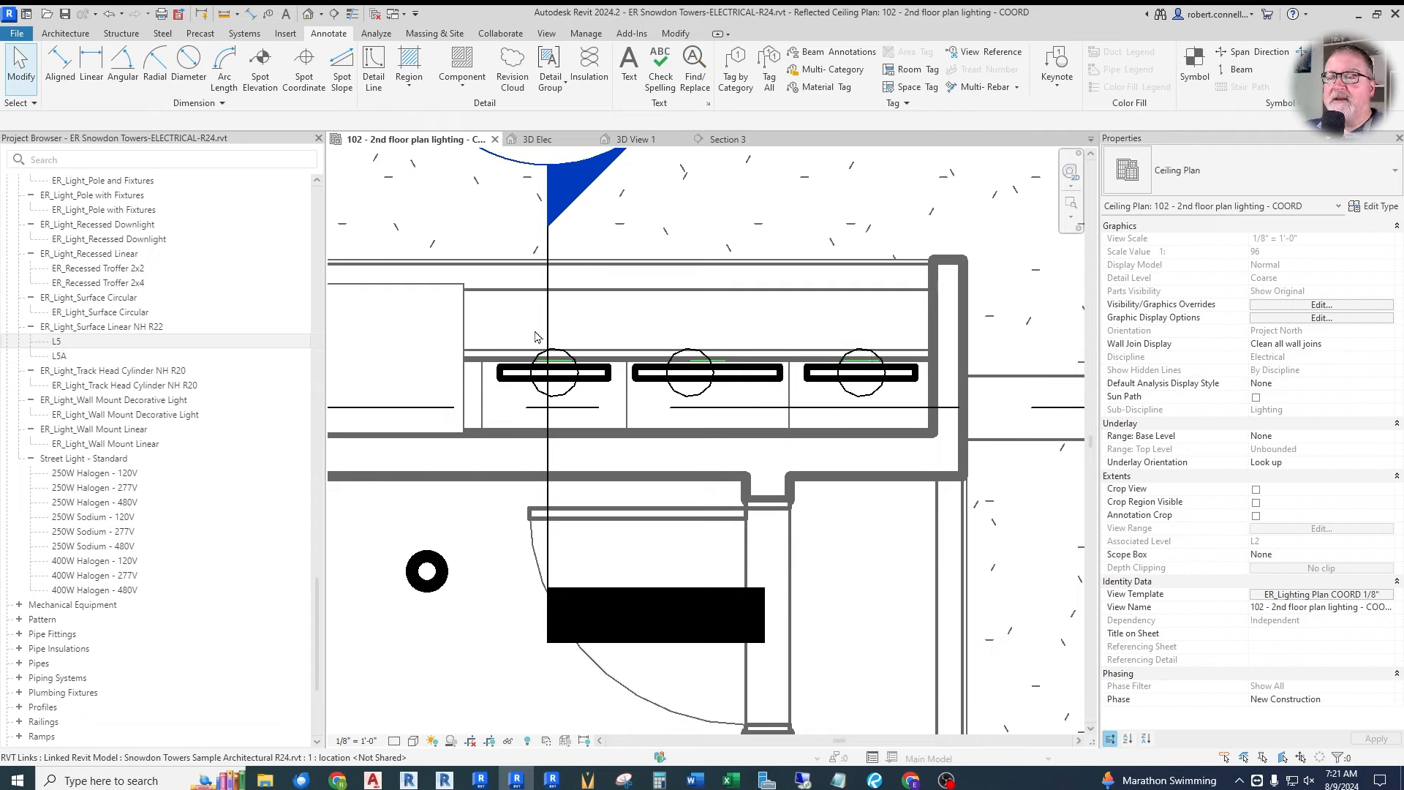
drag(318, 618, 301, 290)
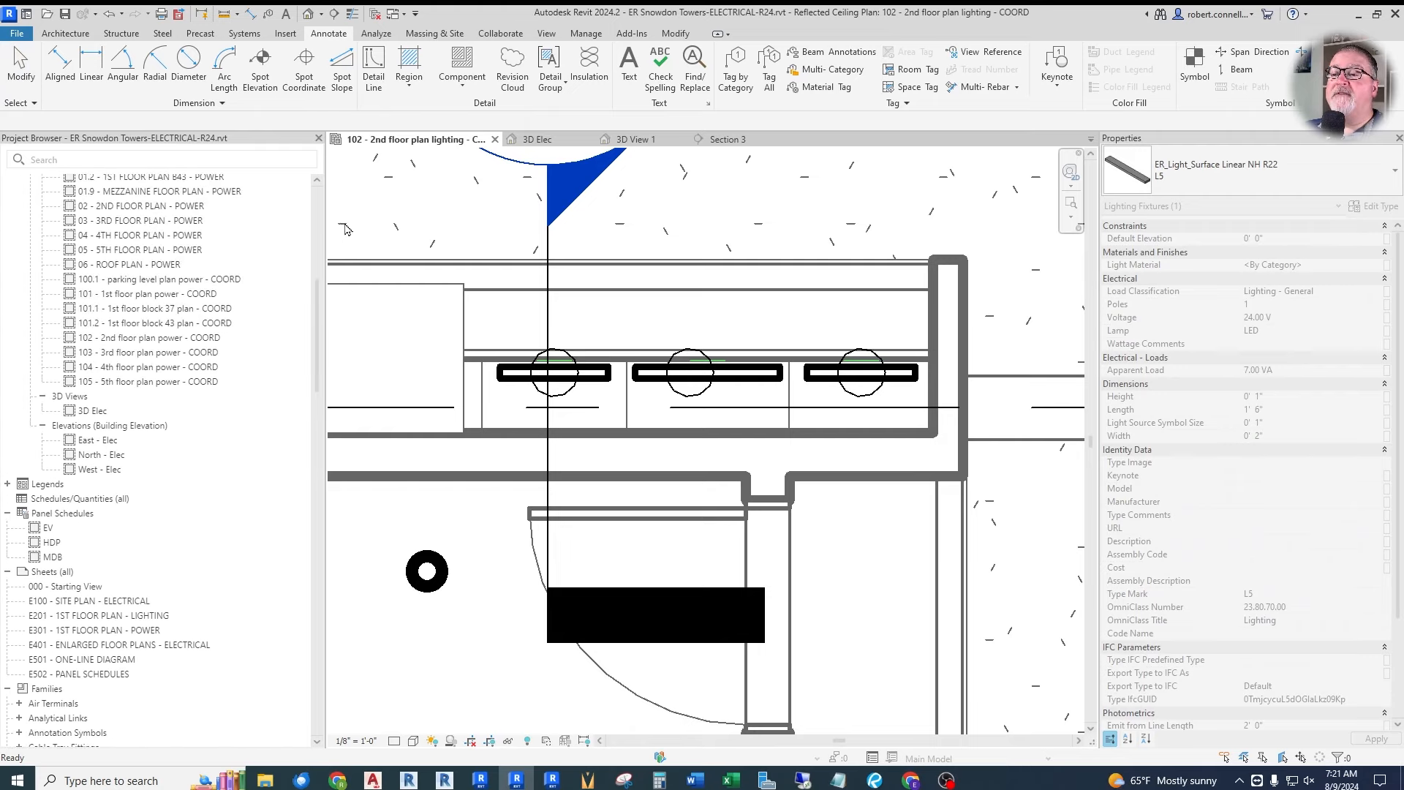
click(286, 34)
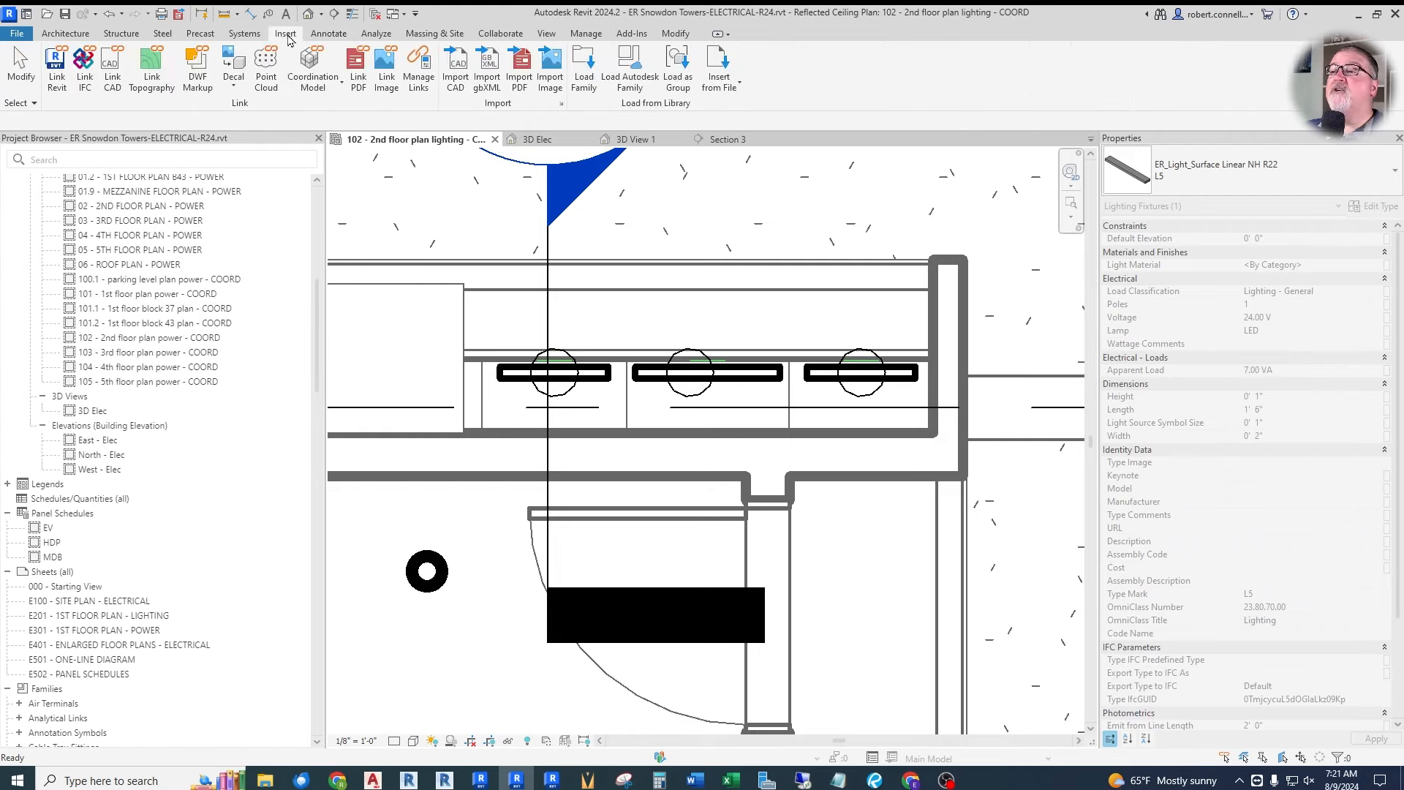
click(634, 69)
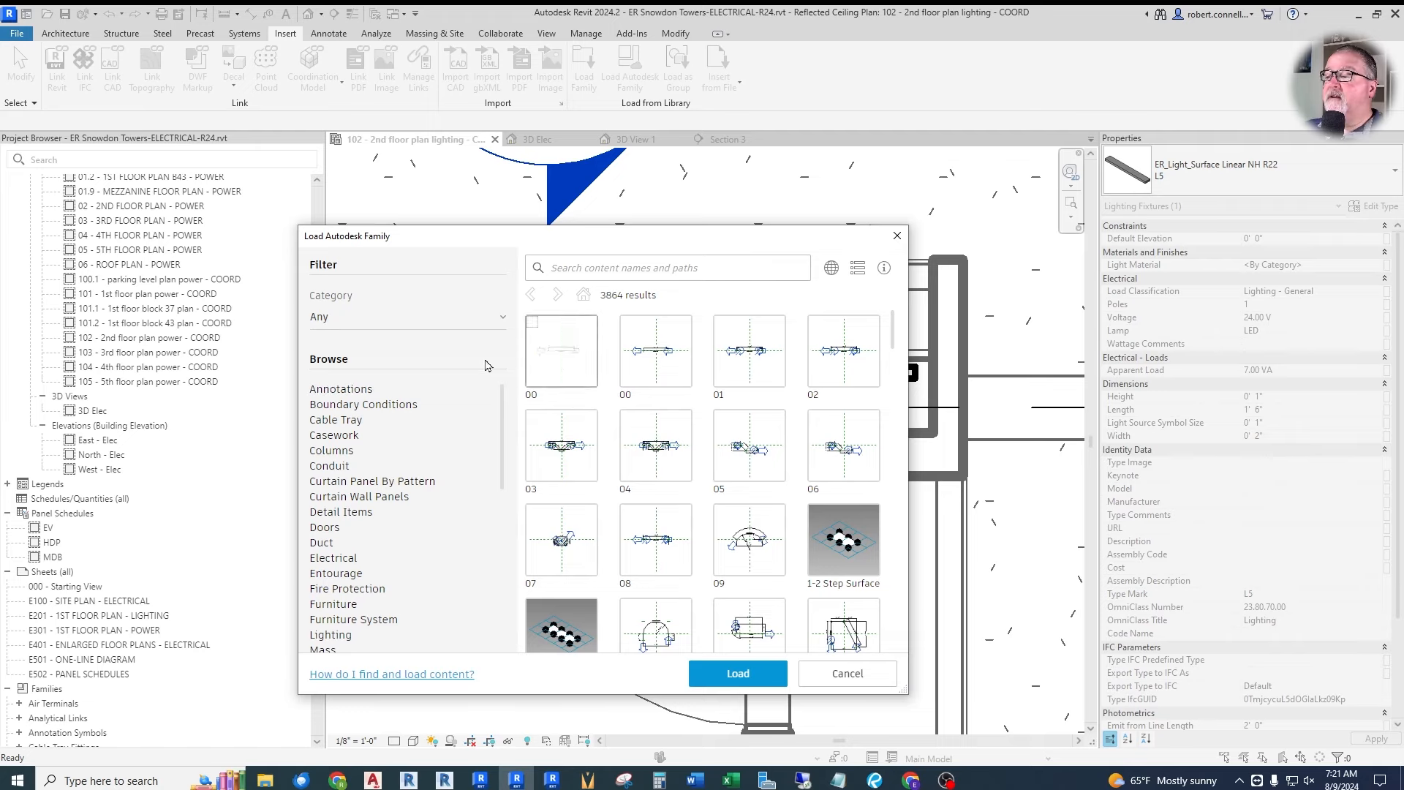
scroll(397, 425, down, 3)
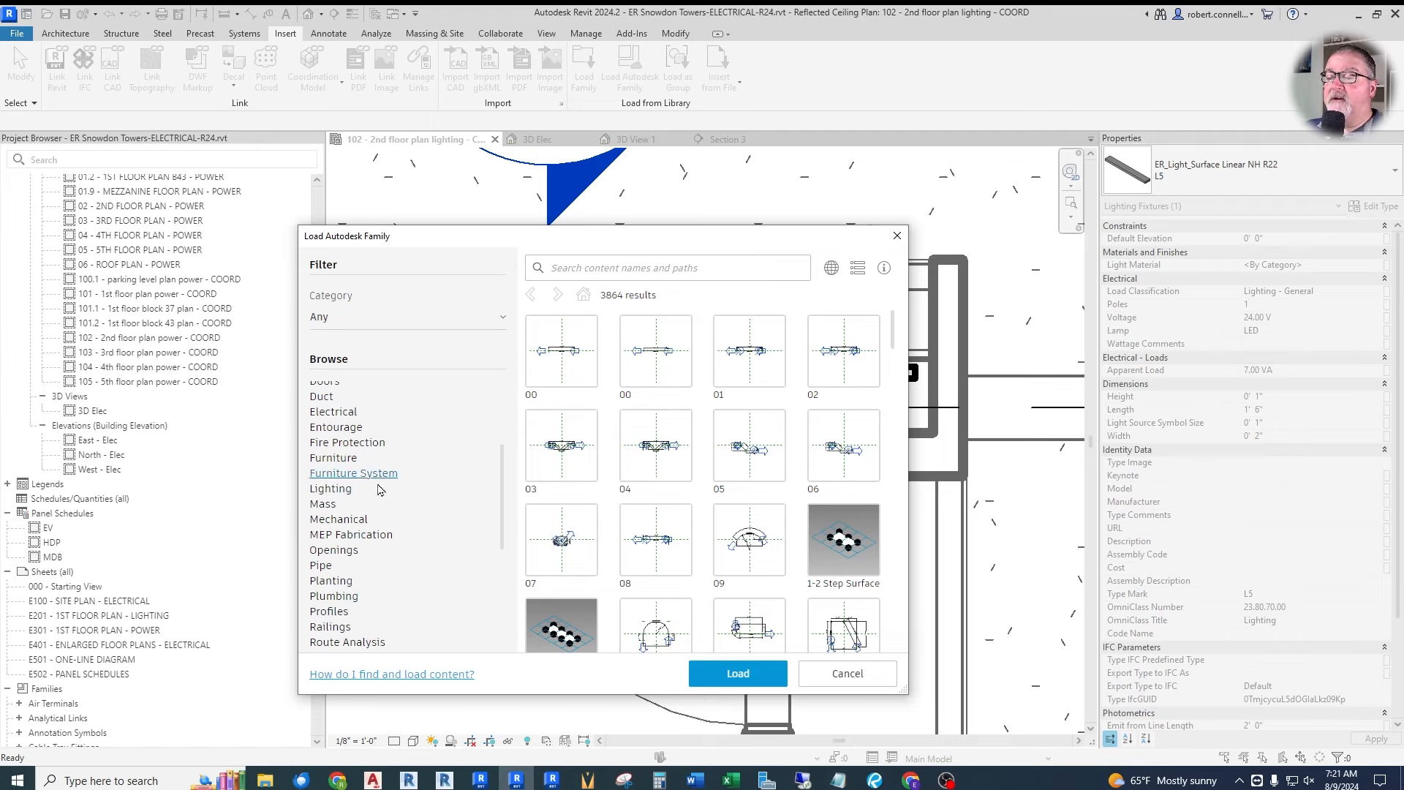
click(336, 422)
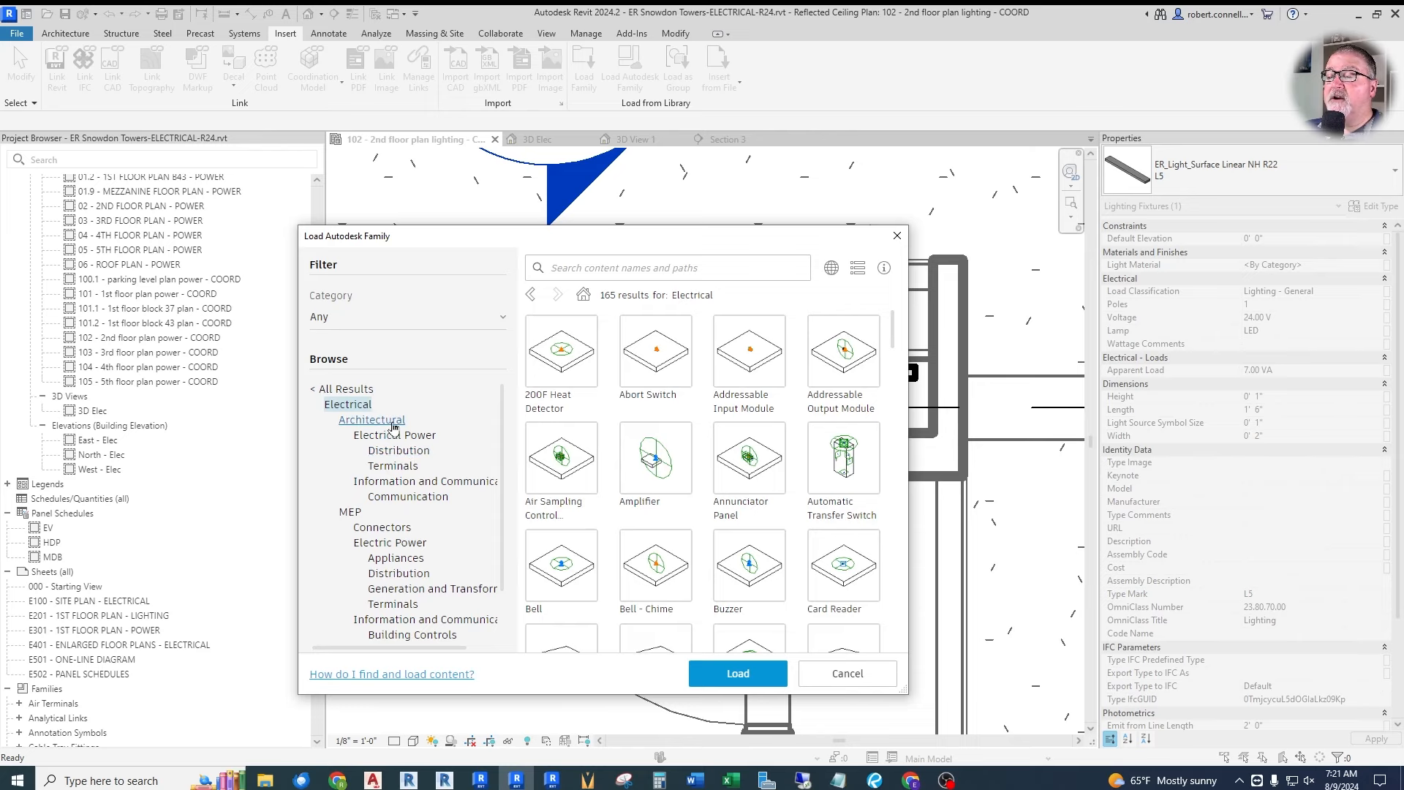
scroll(378, 424, down, 2)
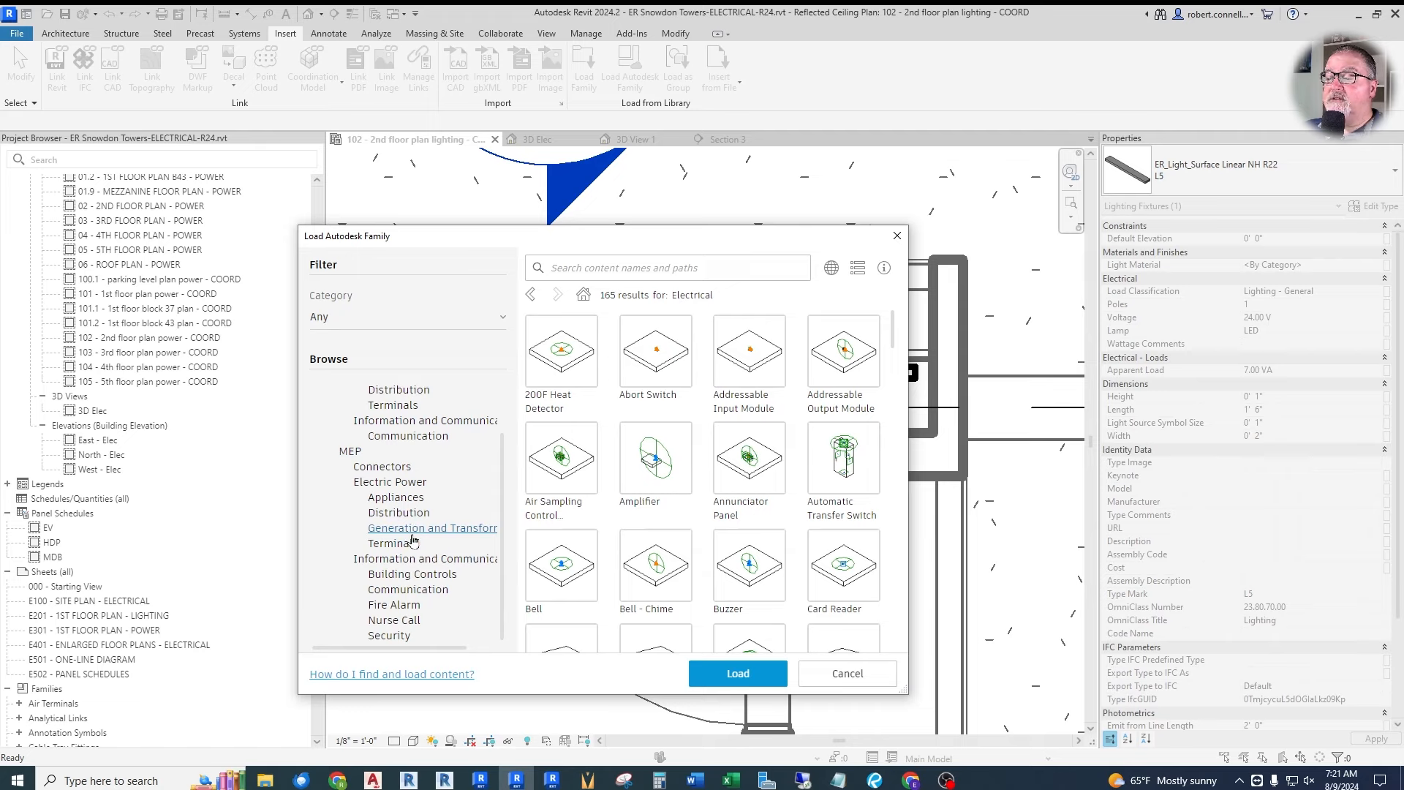
click(454, 531)
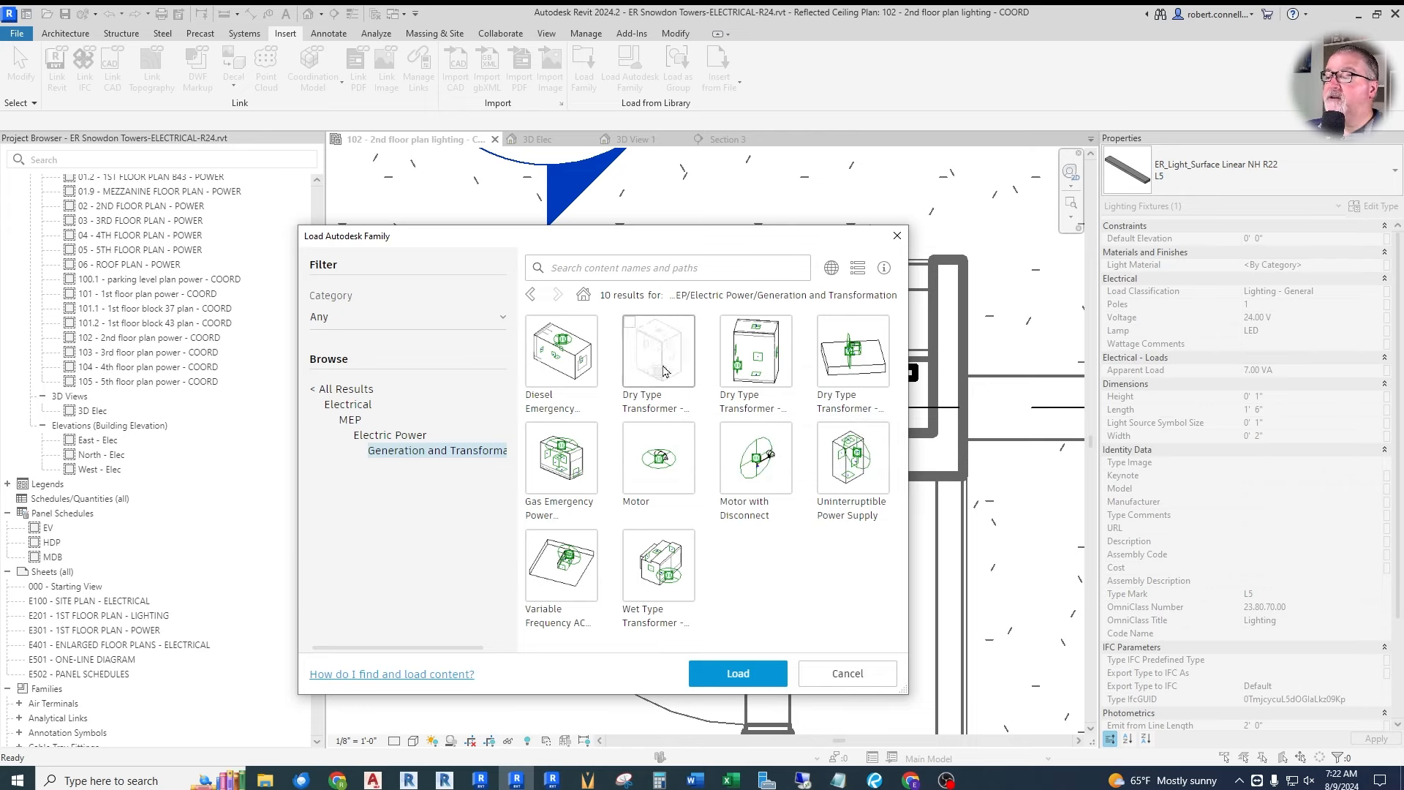
key(Escape)
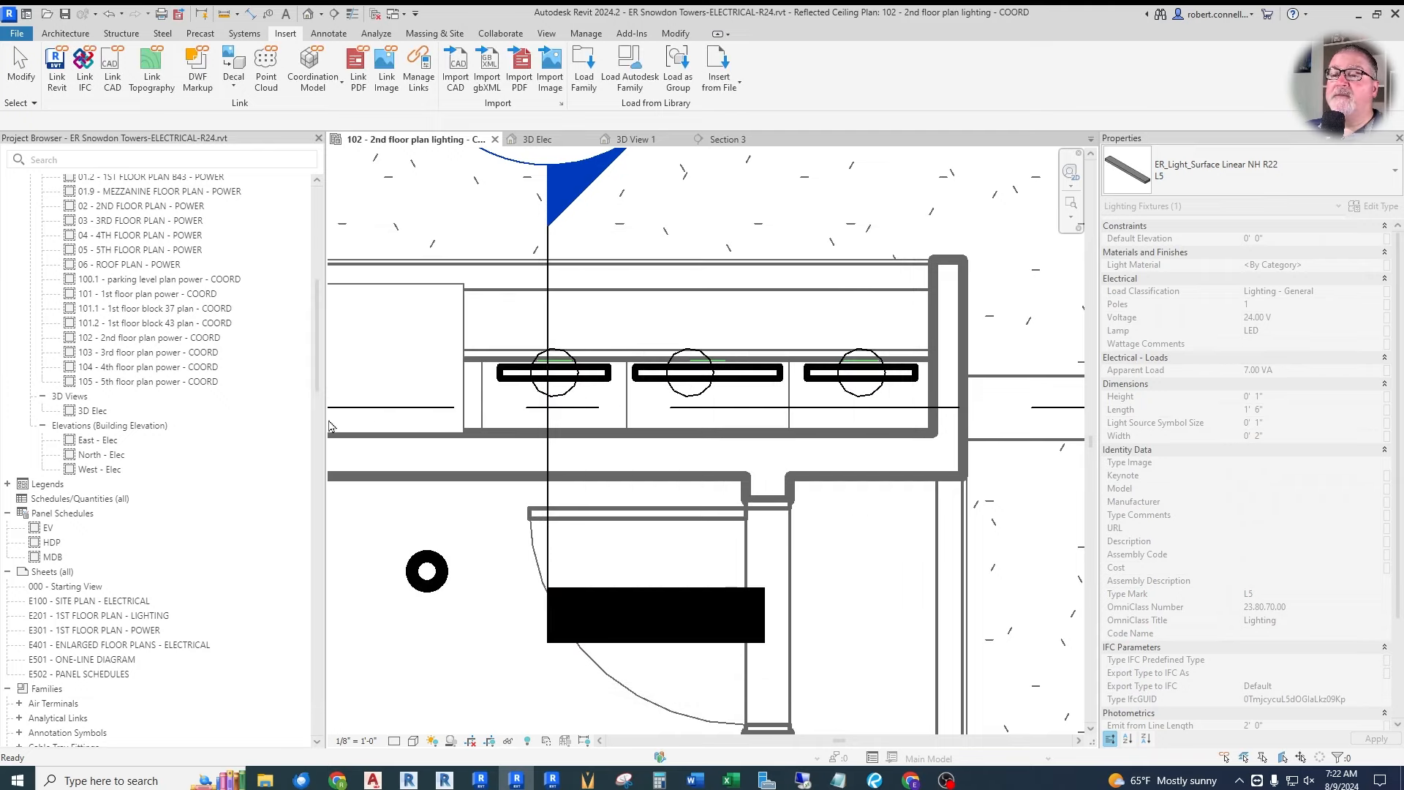
Place a 15 kVA Dry Type Transformer, 480-208Y120 NEMA Type 2, at 4' 0" elevation in front of Studio Unit 203's kitchen cabinets.
drag(318, 358, 317, 530)
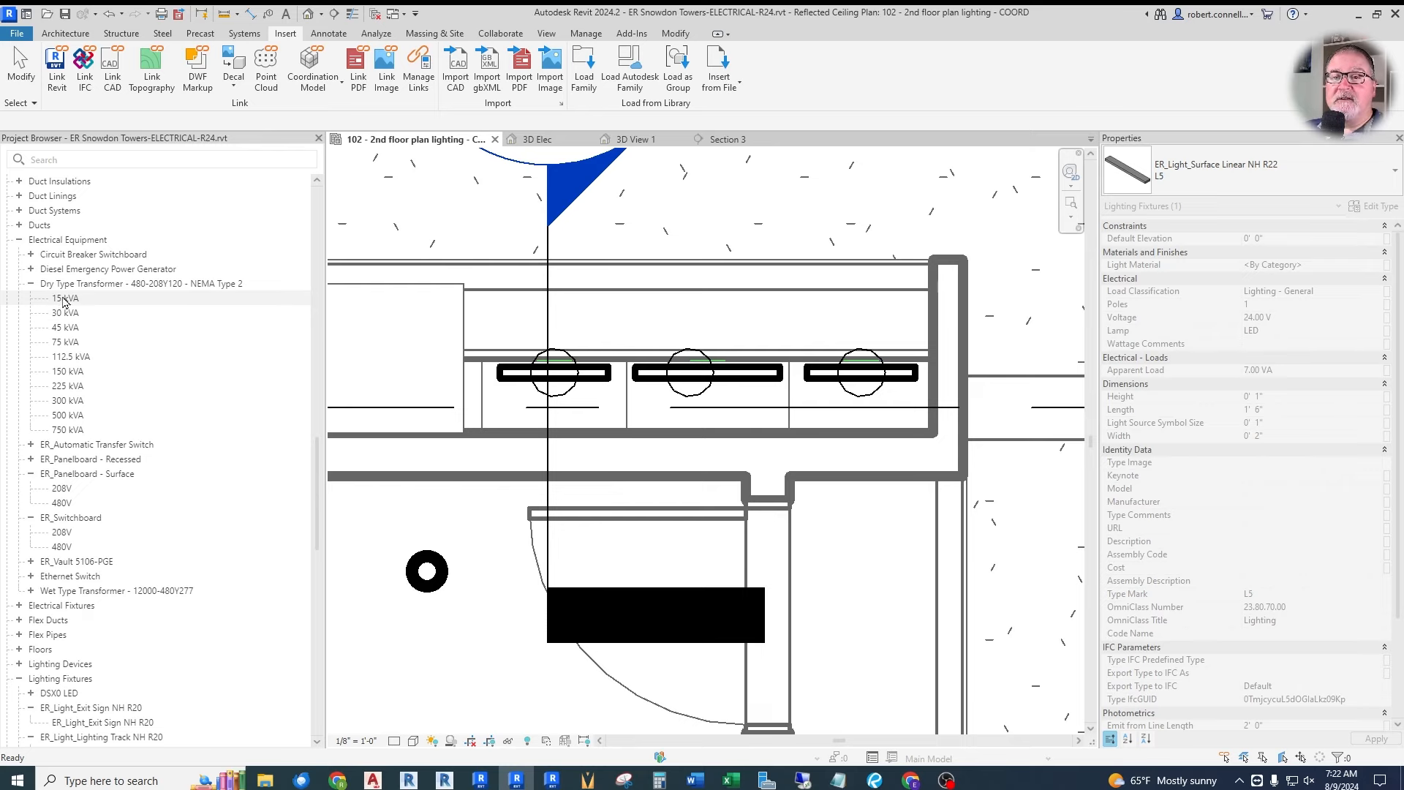
drag(80, 299, 381, 357)
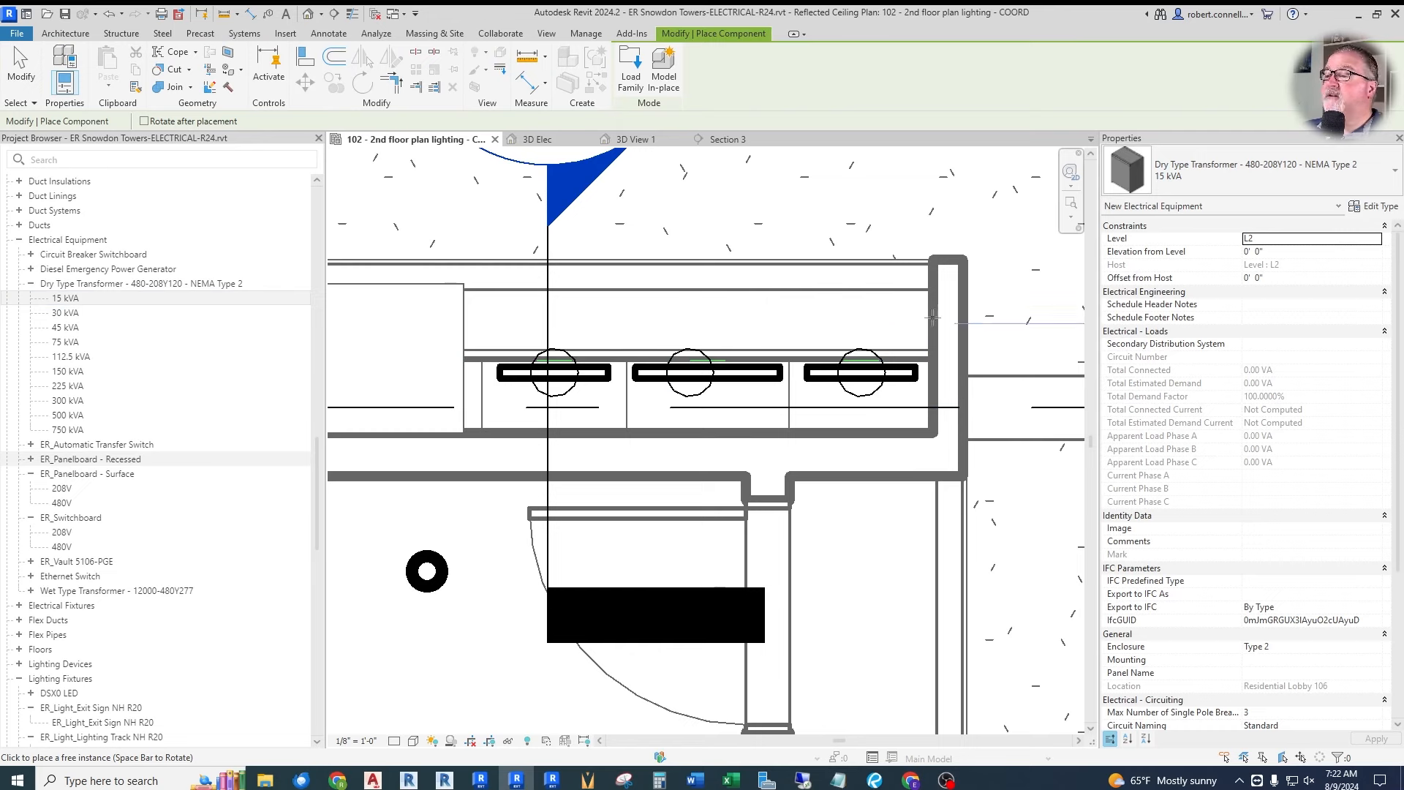
click(1297, 250)
text(4)
key(Return)
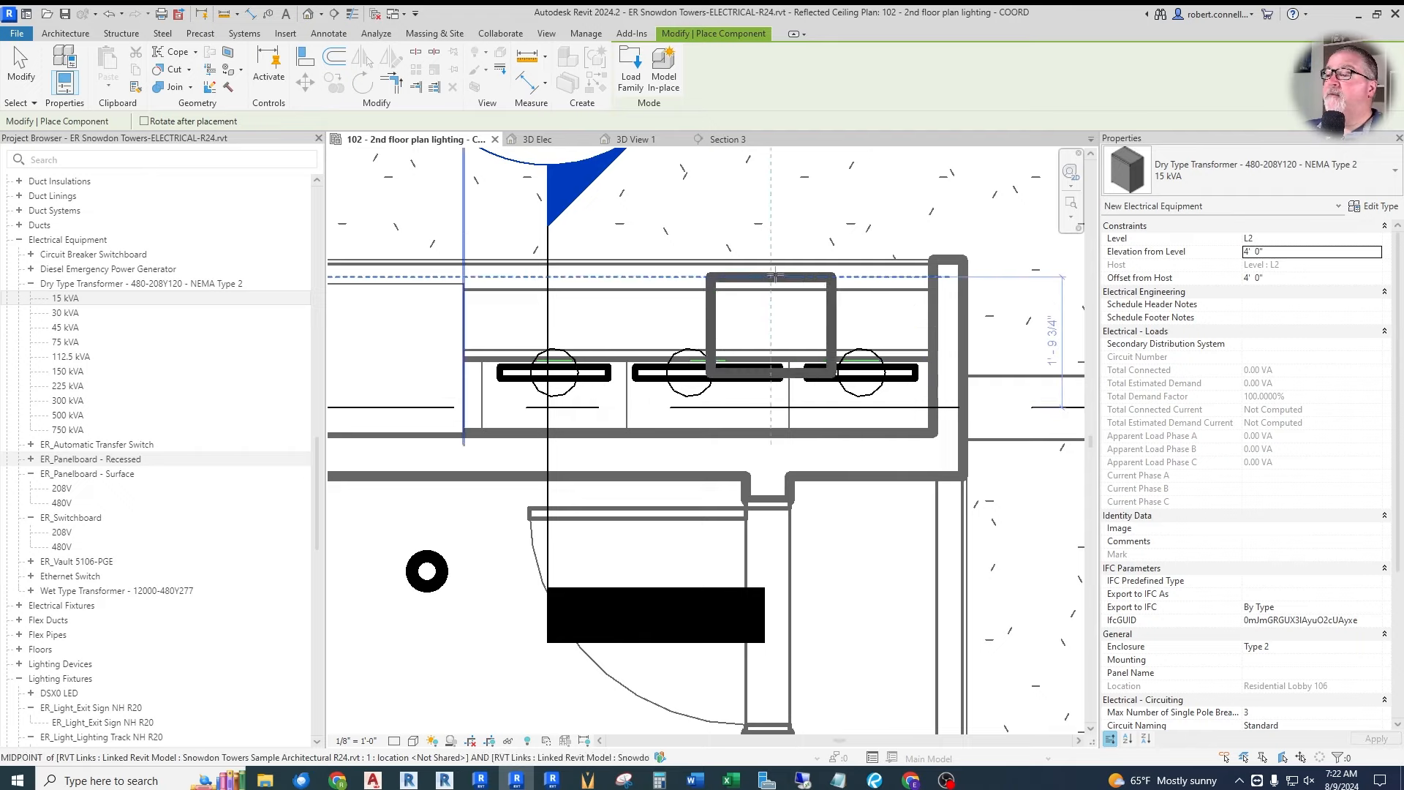
scroll(773, 275, down, 2)
scroll(560, 358, up, 3)
scroll(571, 432, down, 4)
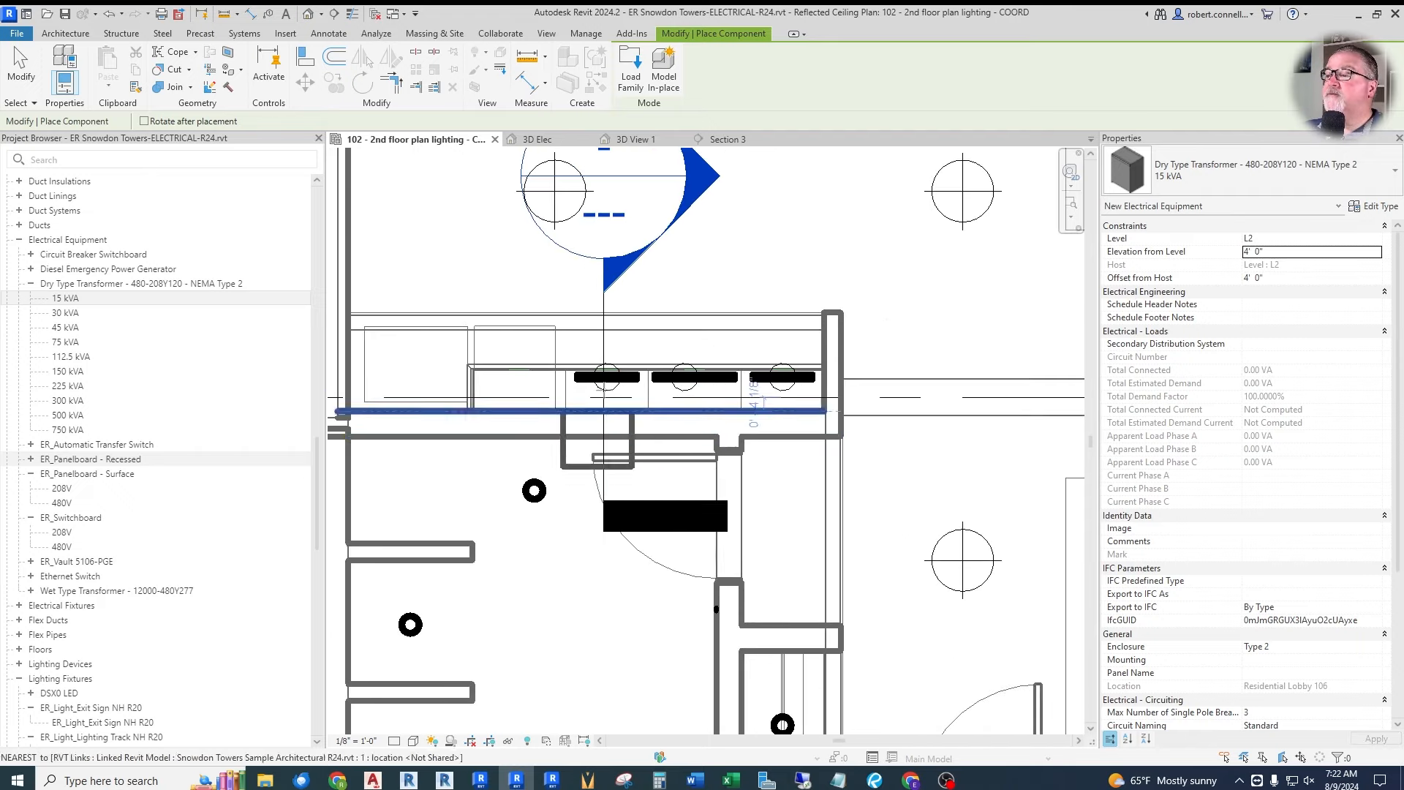
click(721, 246)
key(Escape)
key(Escape)
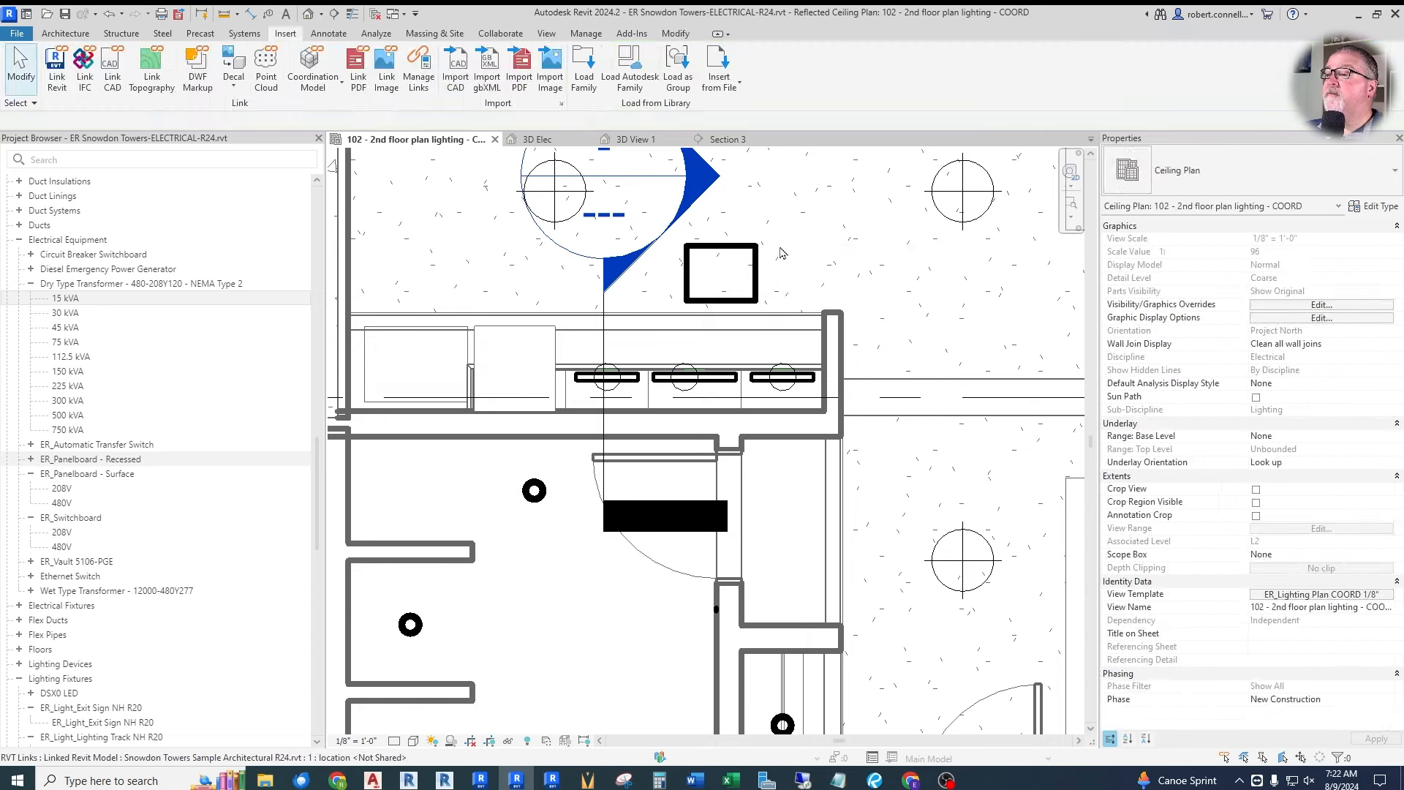
Open the placed transformer's type properties from Section 3 and check the power supply's dimensions in the QZLP data sheet.
click(728, 140)
scroll(834, 371, down, 4)
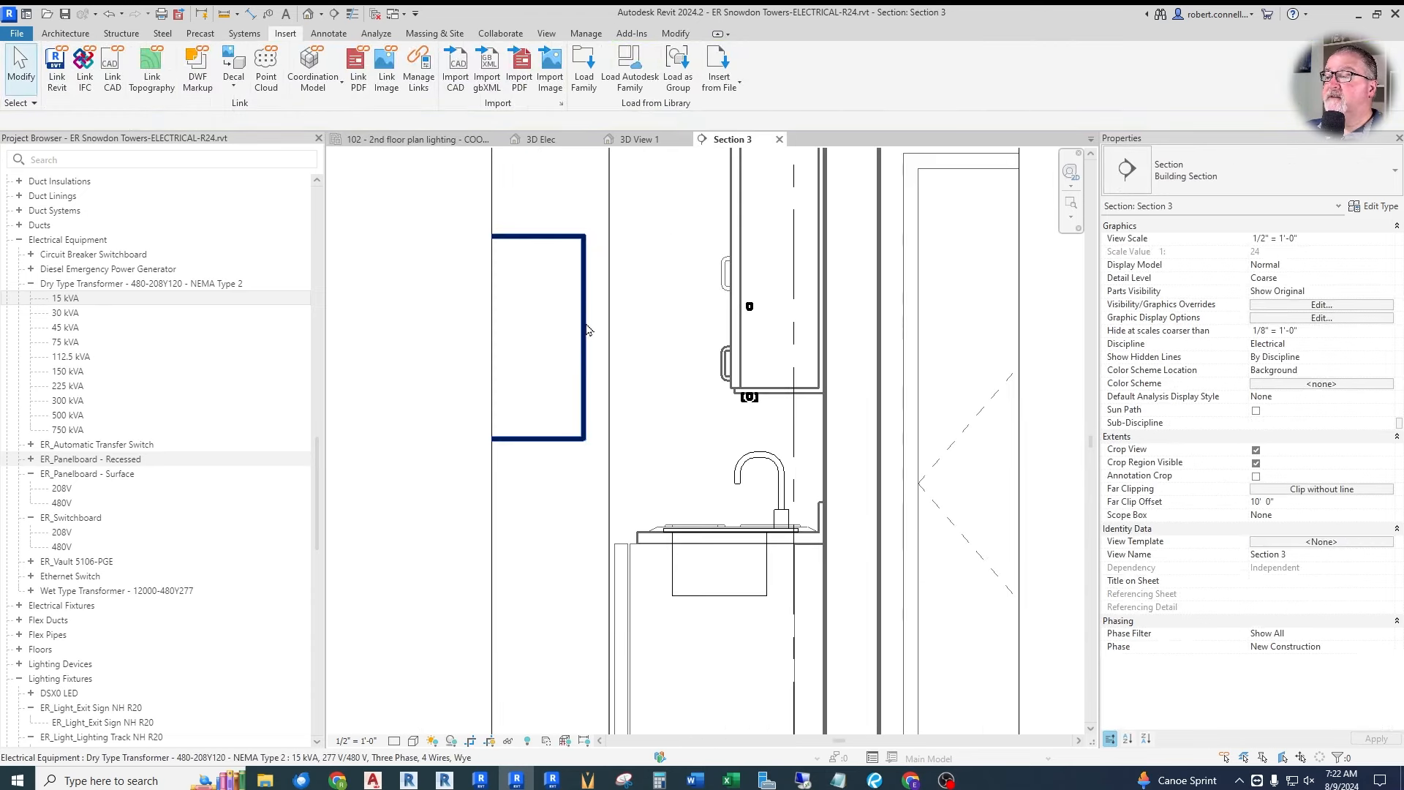
click(538, 244)
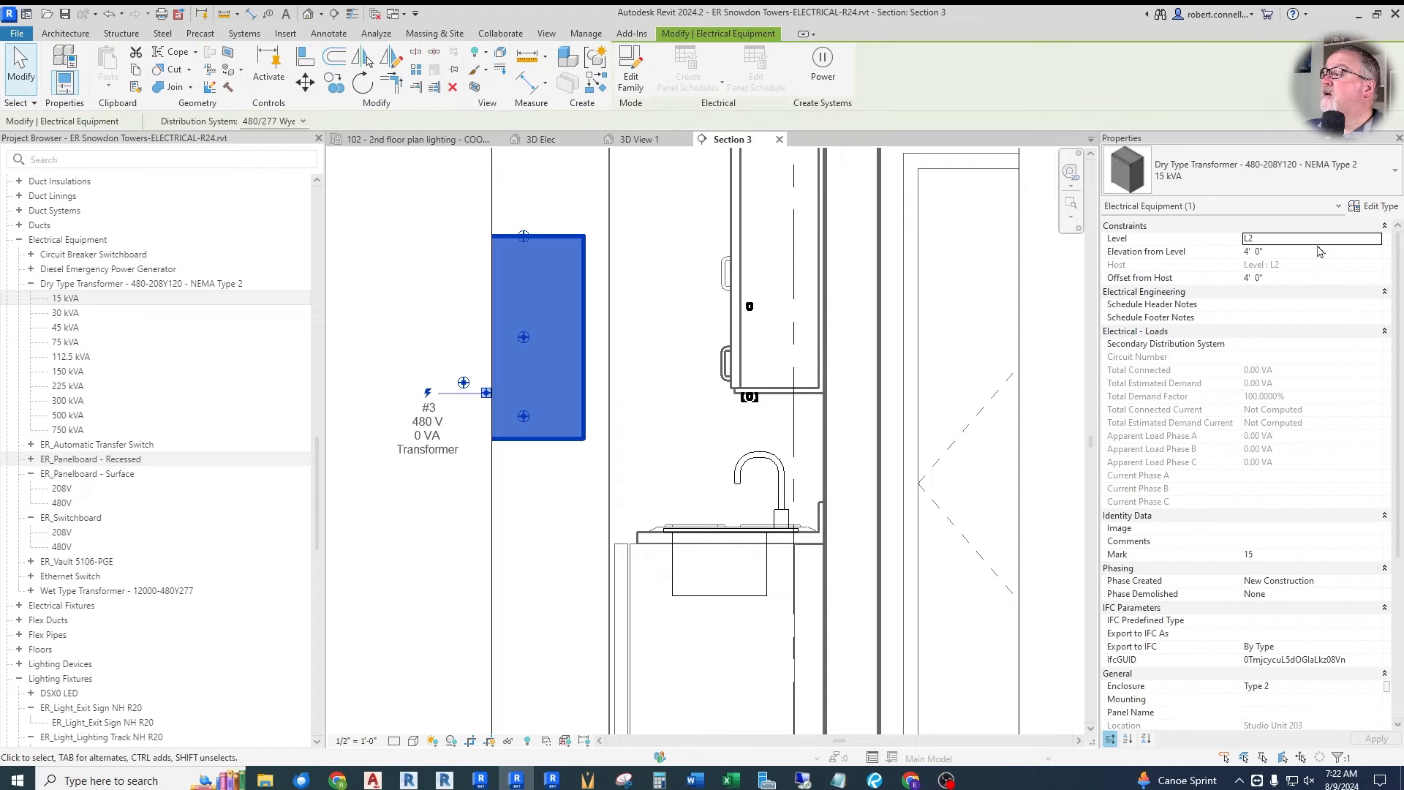
click(1376, 207)
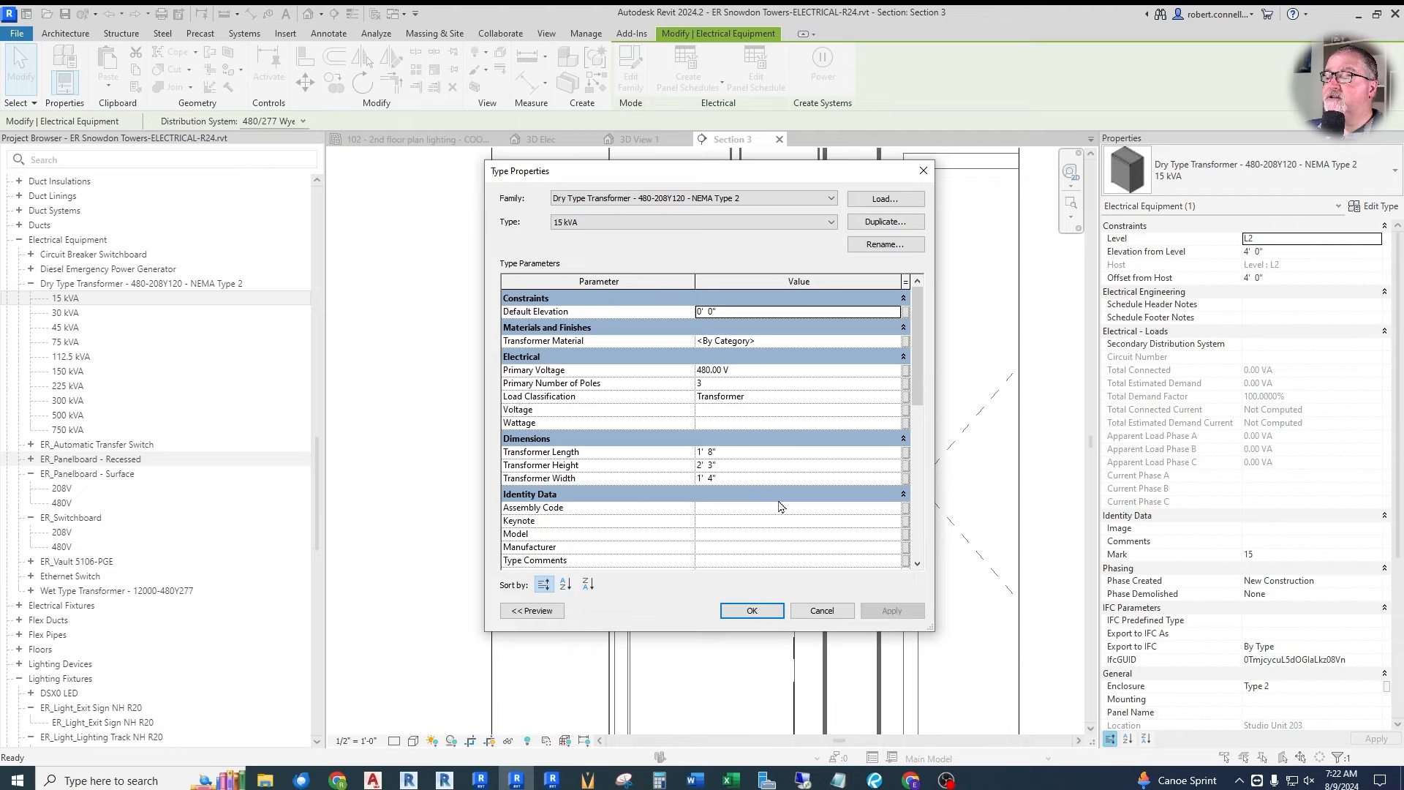
click(875, 780)
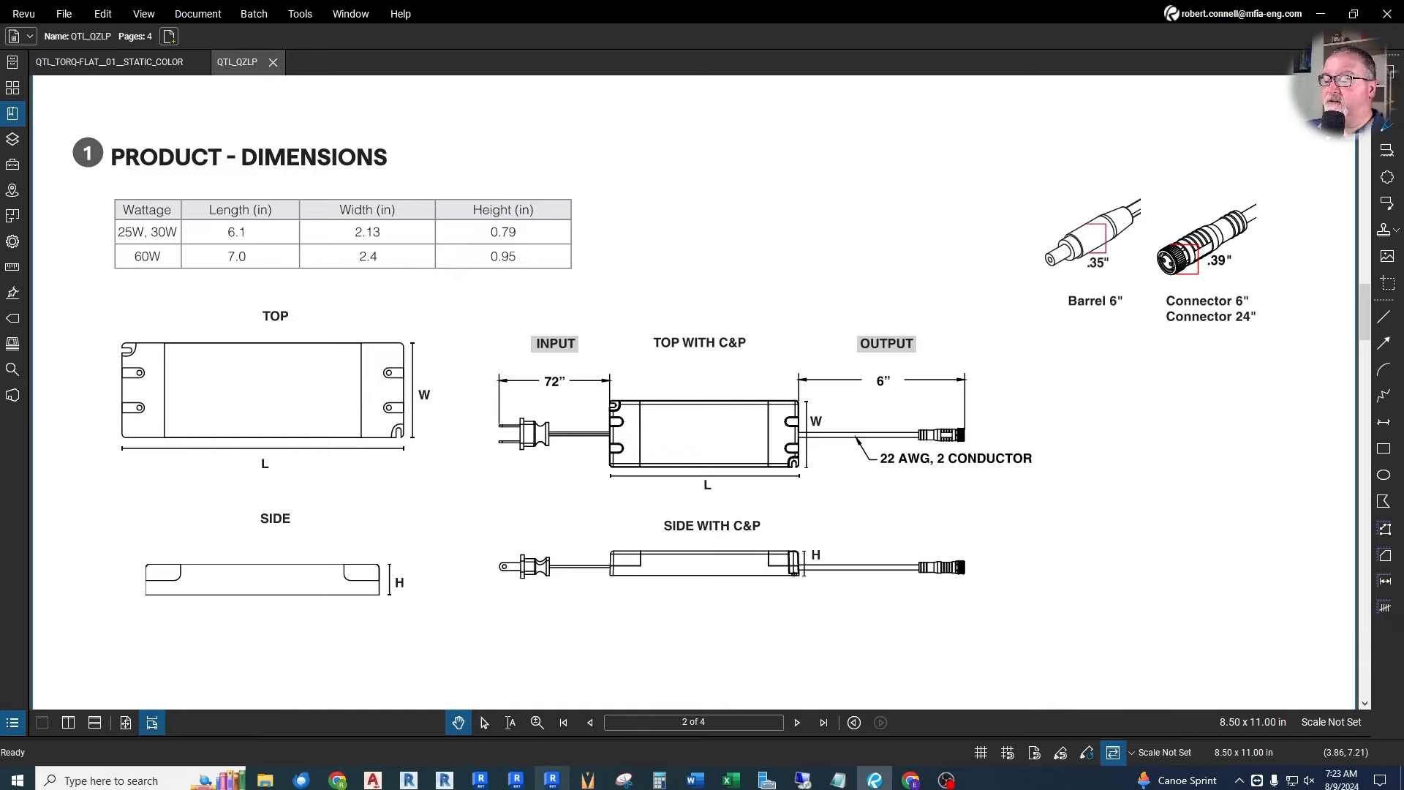
click(516, 781)
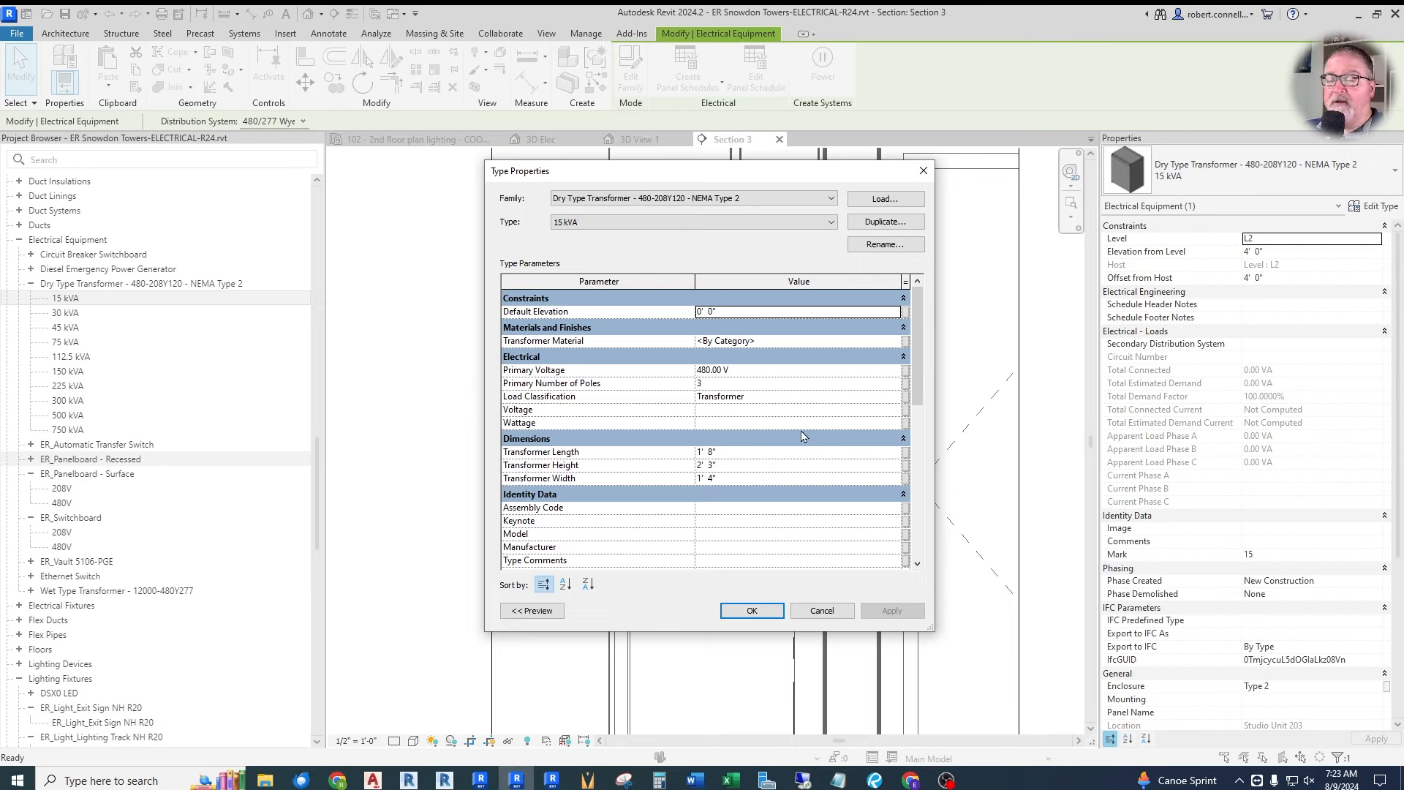
Set the transformer type's length to 7", height to 1" and width to 3".
click(869, 451)
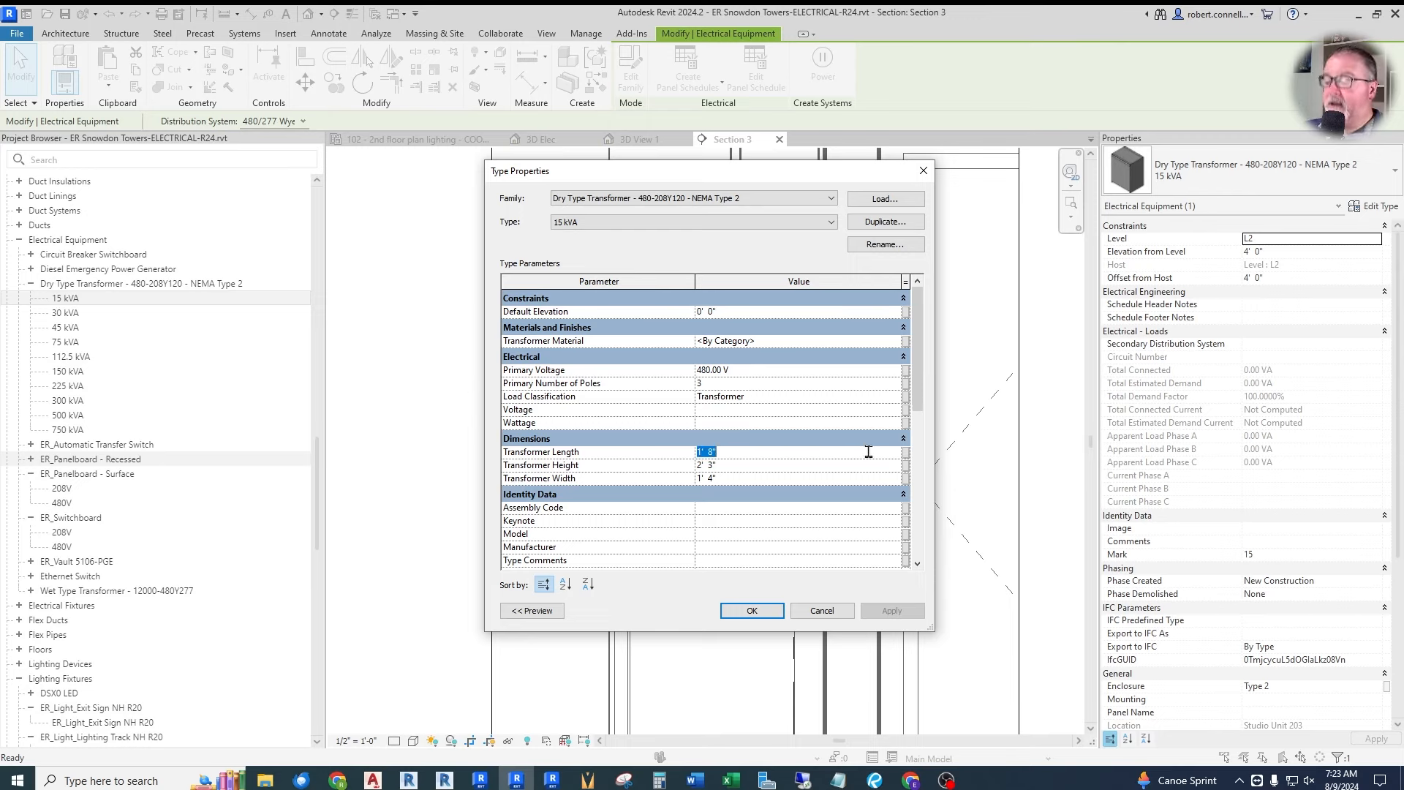
text(7)
key(Return)
key(Tab)
text(1)
key(Tab)
text(3)
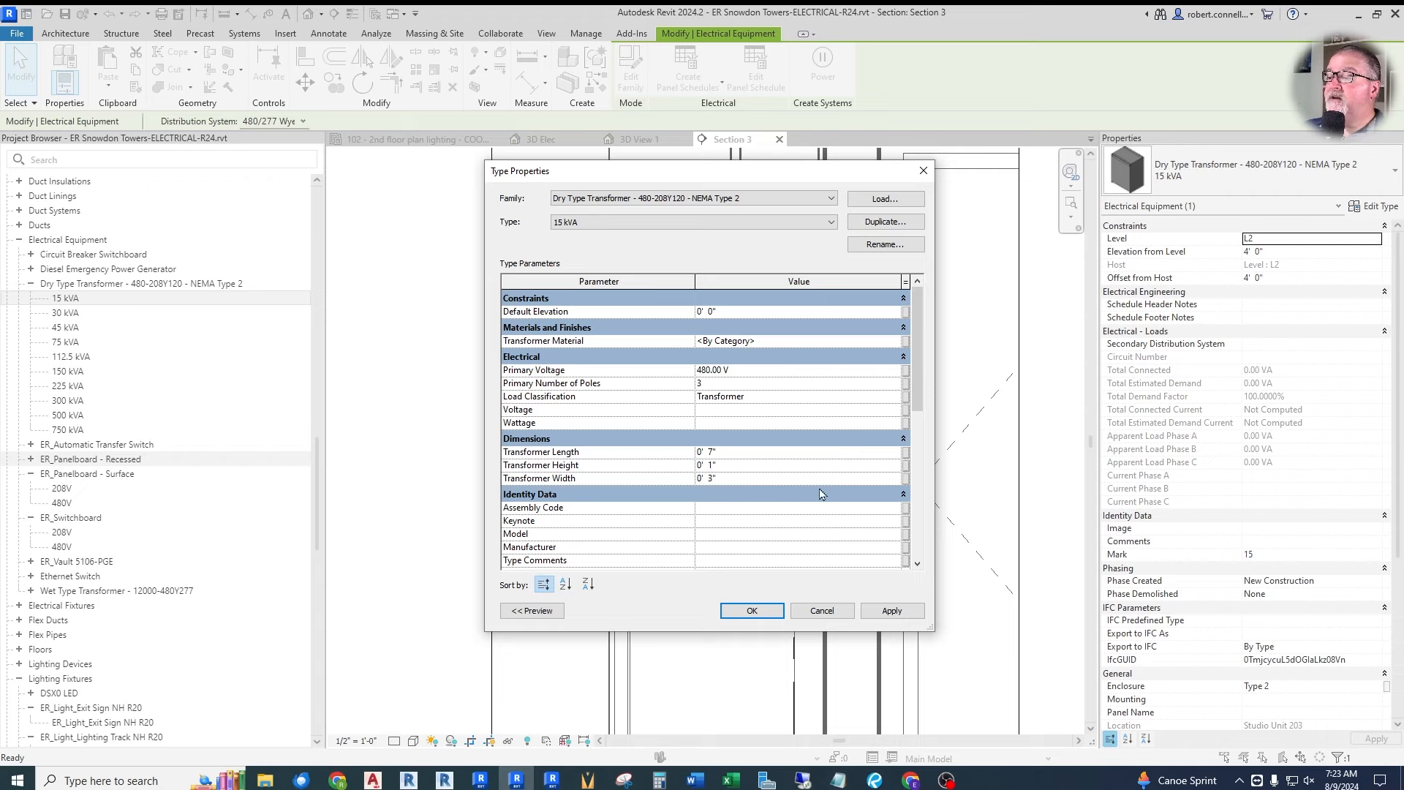
scroll(821, 494, down, 2)
scroll(797, 496, up, 2)
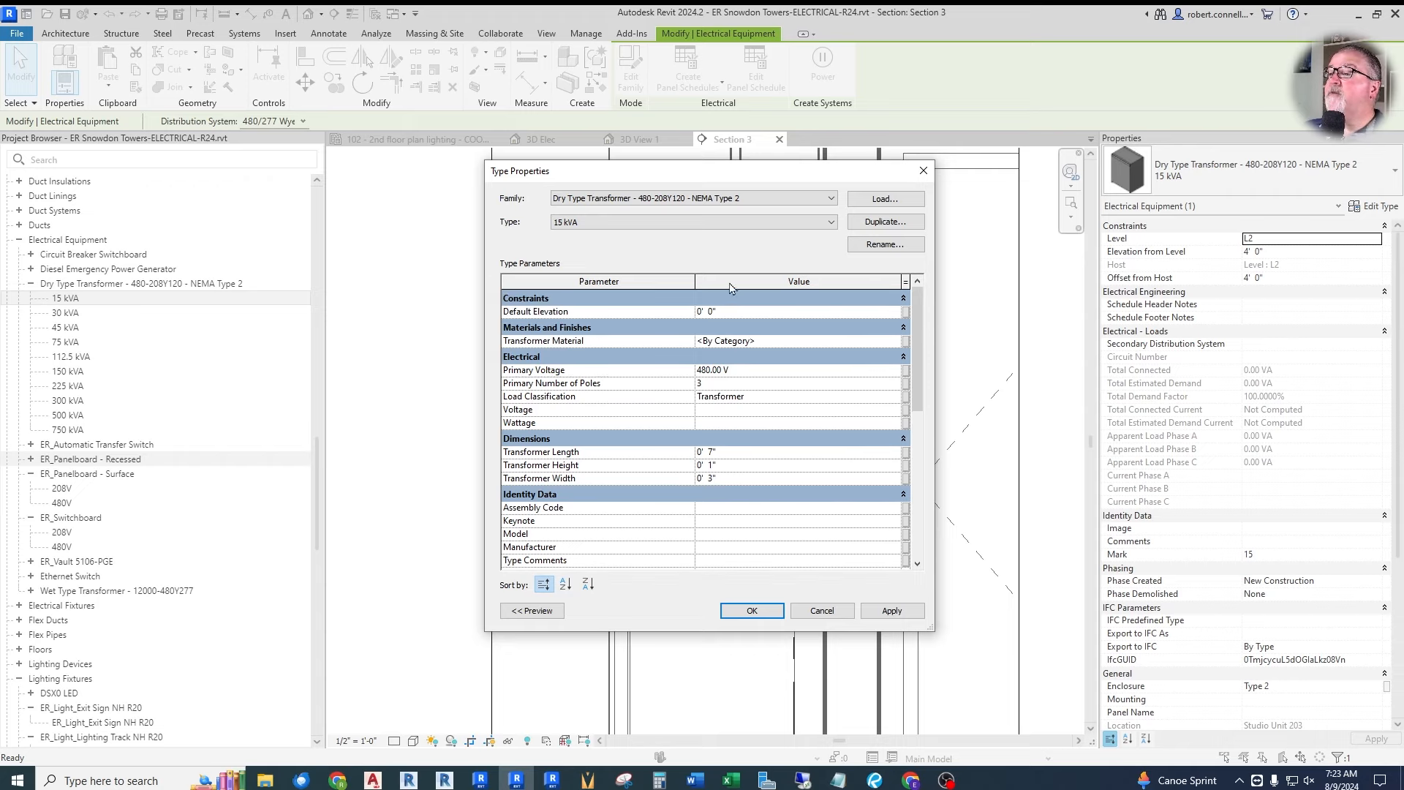
Duplicate the 15 kVA transformer type as "LED Driver" and apply it to the placed transformer.
click(873, 245)
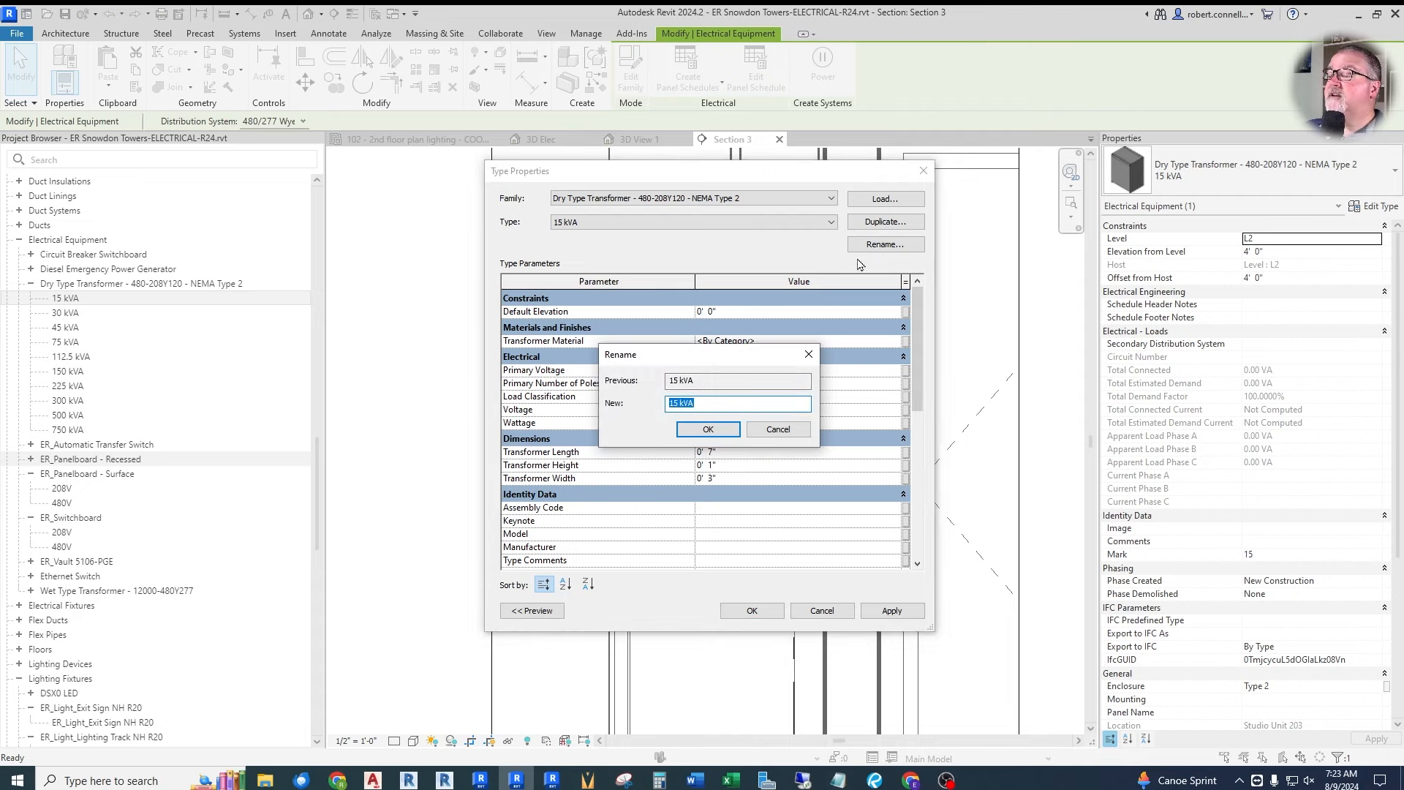
click(809, 355)
click(885, 222)
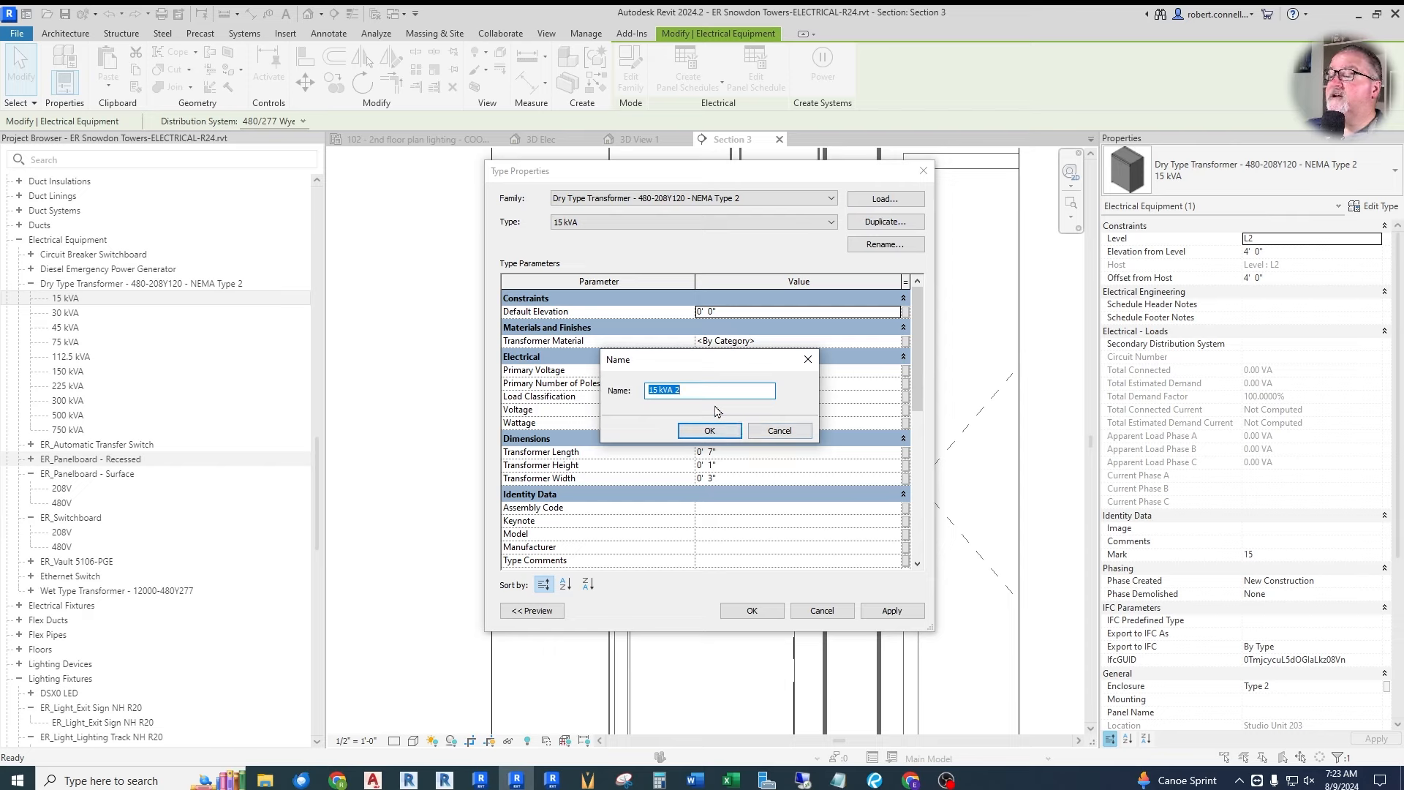
text(LE)
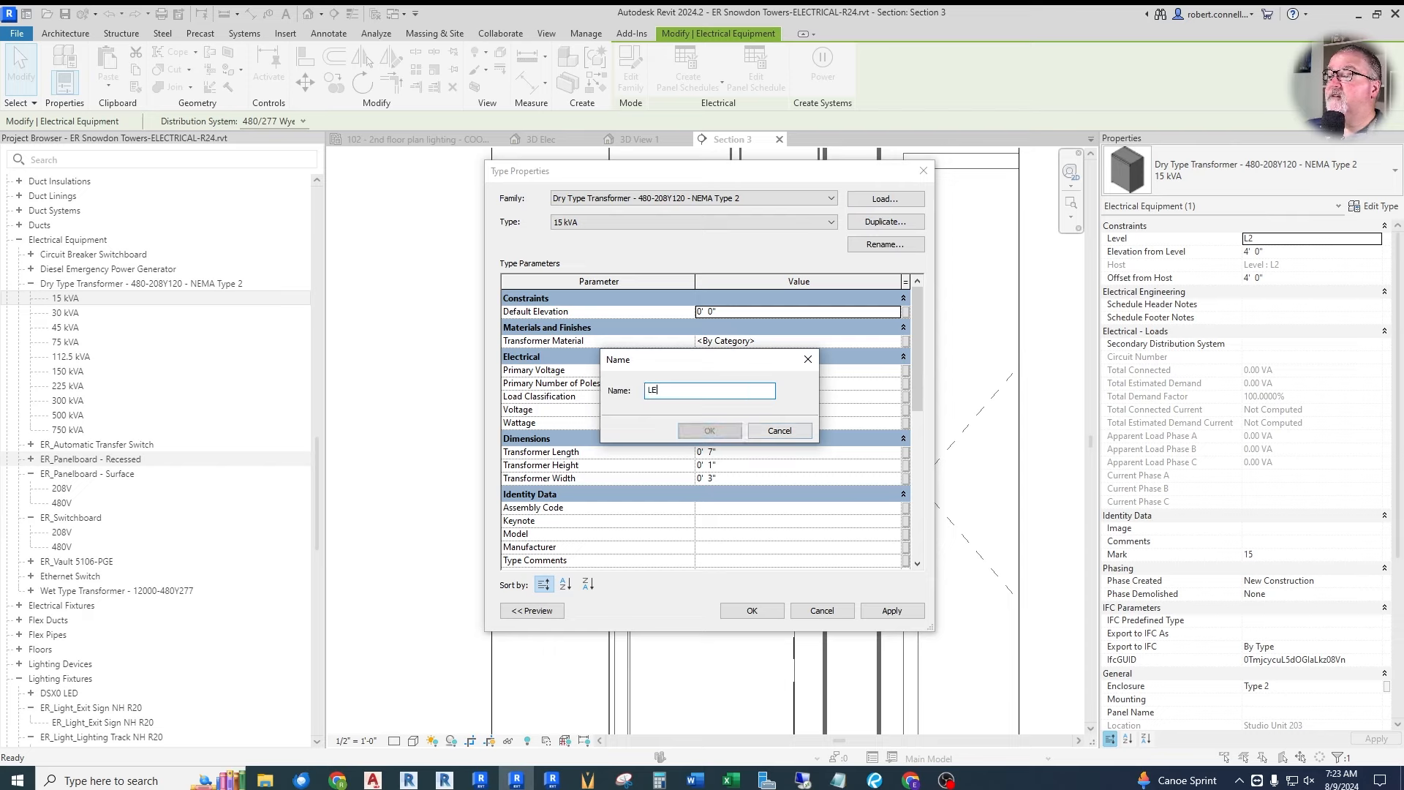
text(D Driver)
key(Return)
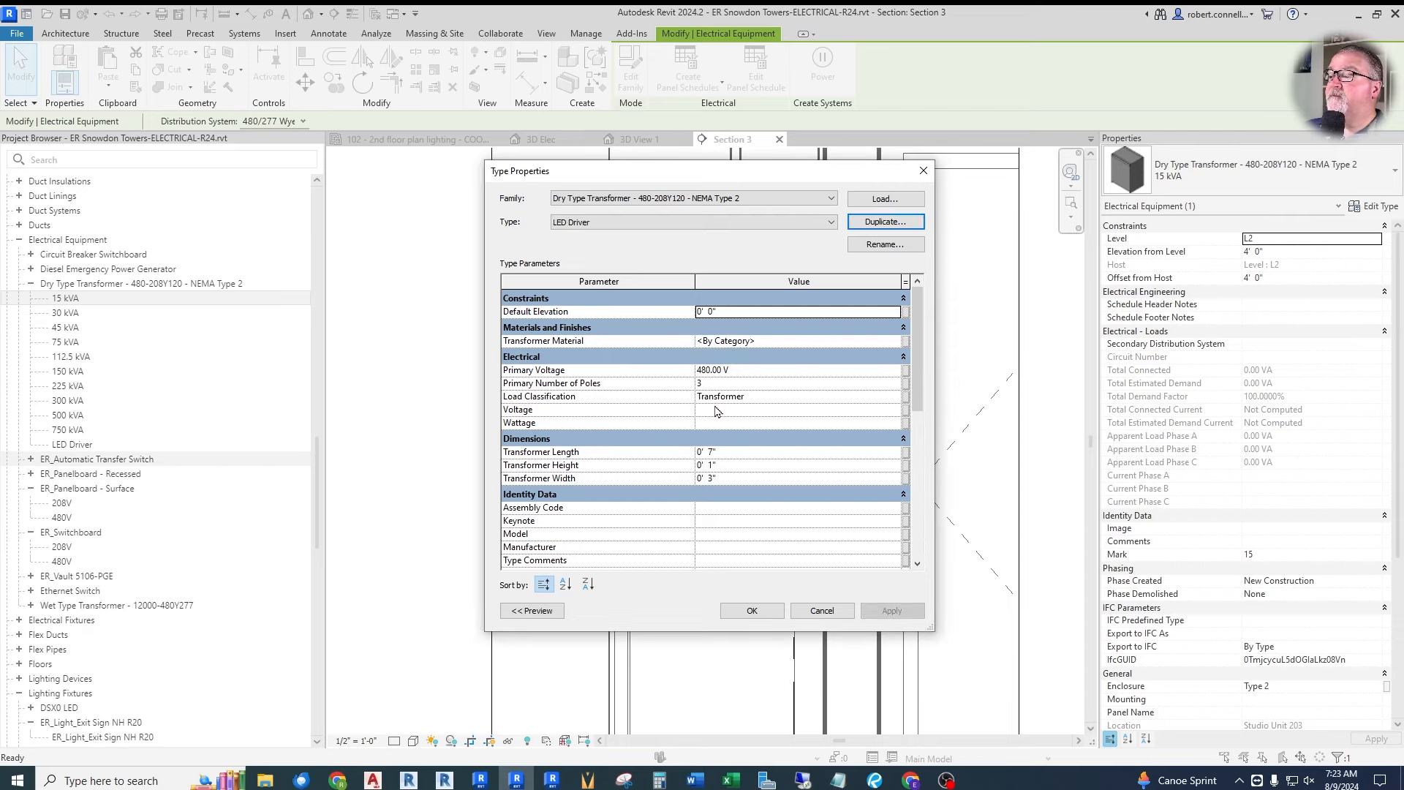
click(754, 616)
scroll(622, 439, down, 2)
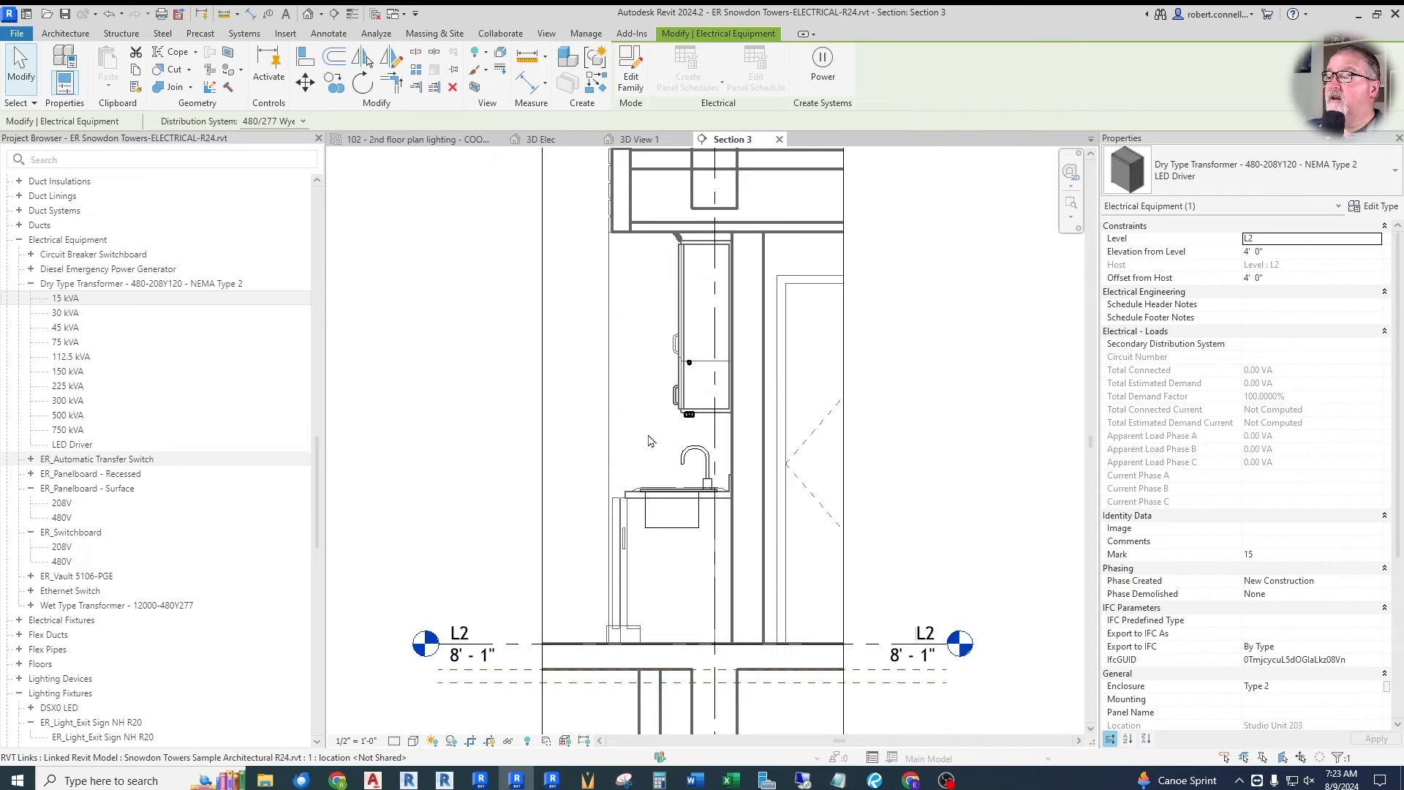
In the 2nd floor lighting plan, move the LED driver against the back wall, behind the leftmost L5 fixture.
click(468, 140)
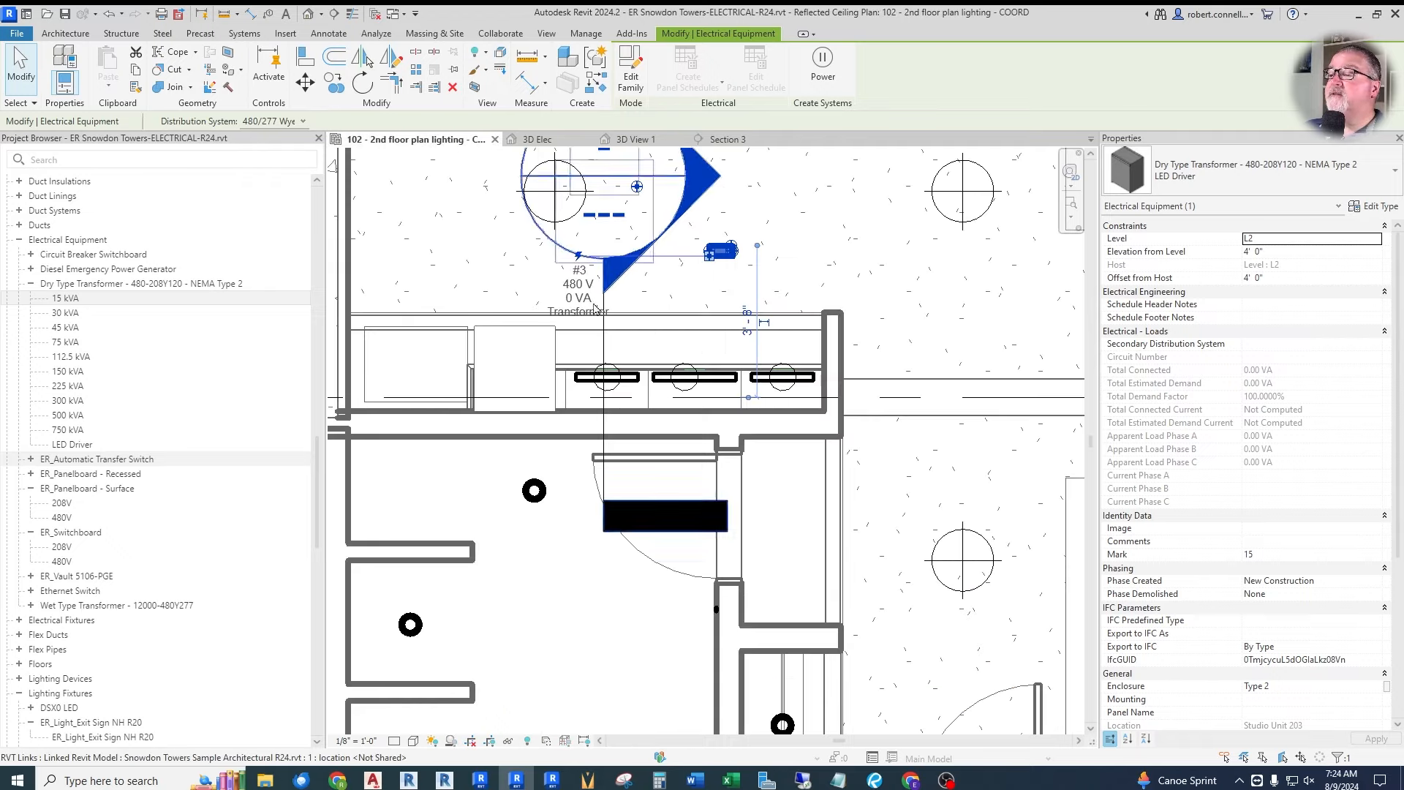
scroll(737, 258, up, 2)
click(736, 267)
drag(717, 249, 561, 477)
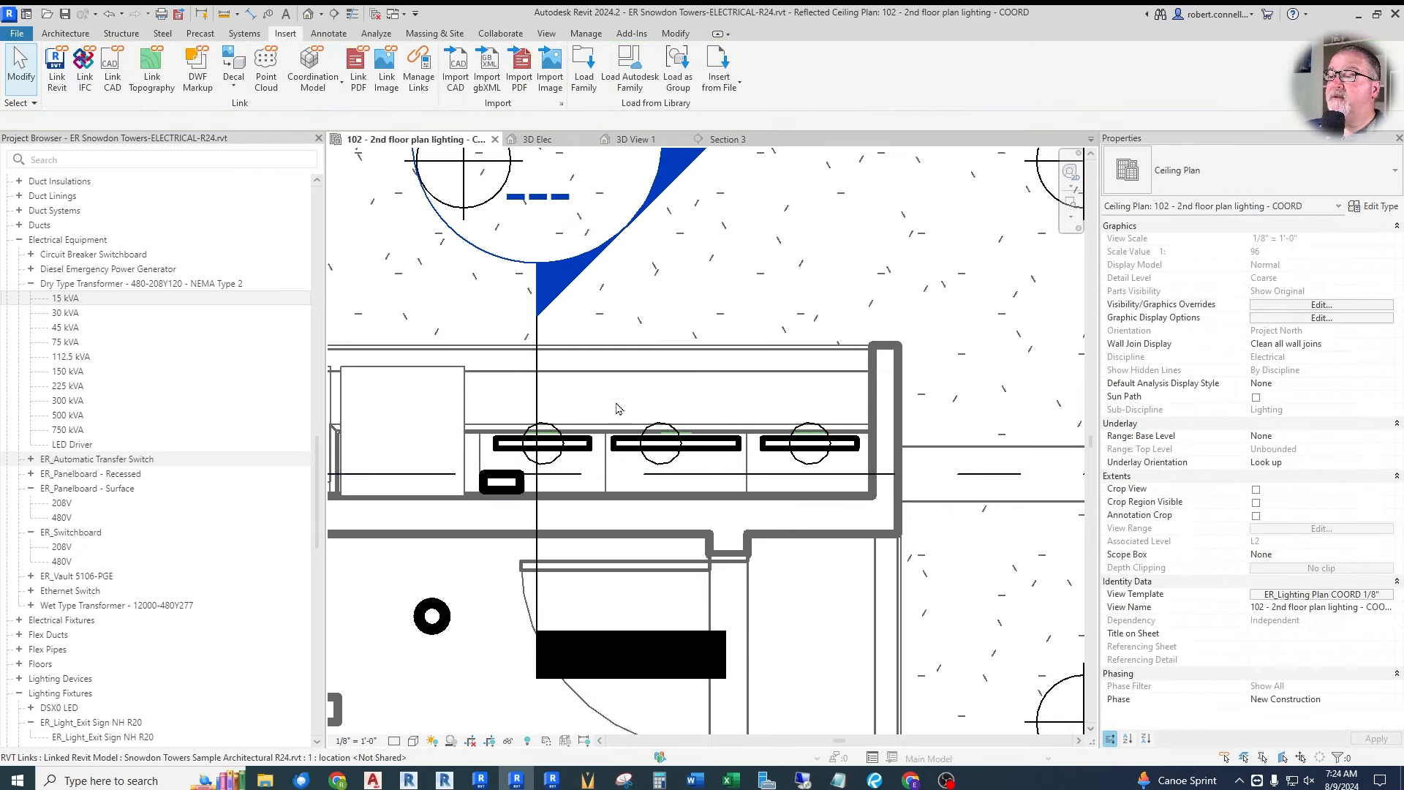
Set the LED driver's elevation from level to 4' 6".
scroll(498, 446, up, 1)
click(498, 446)
click(575, 411)
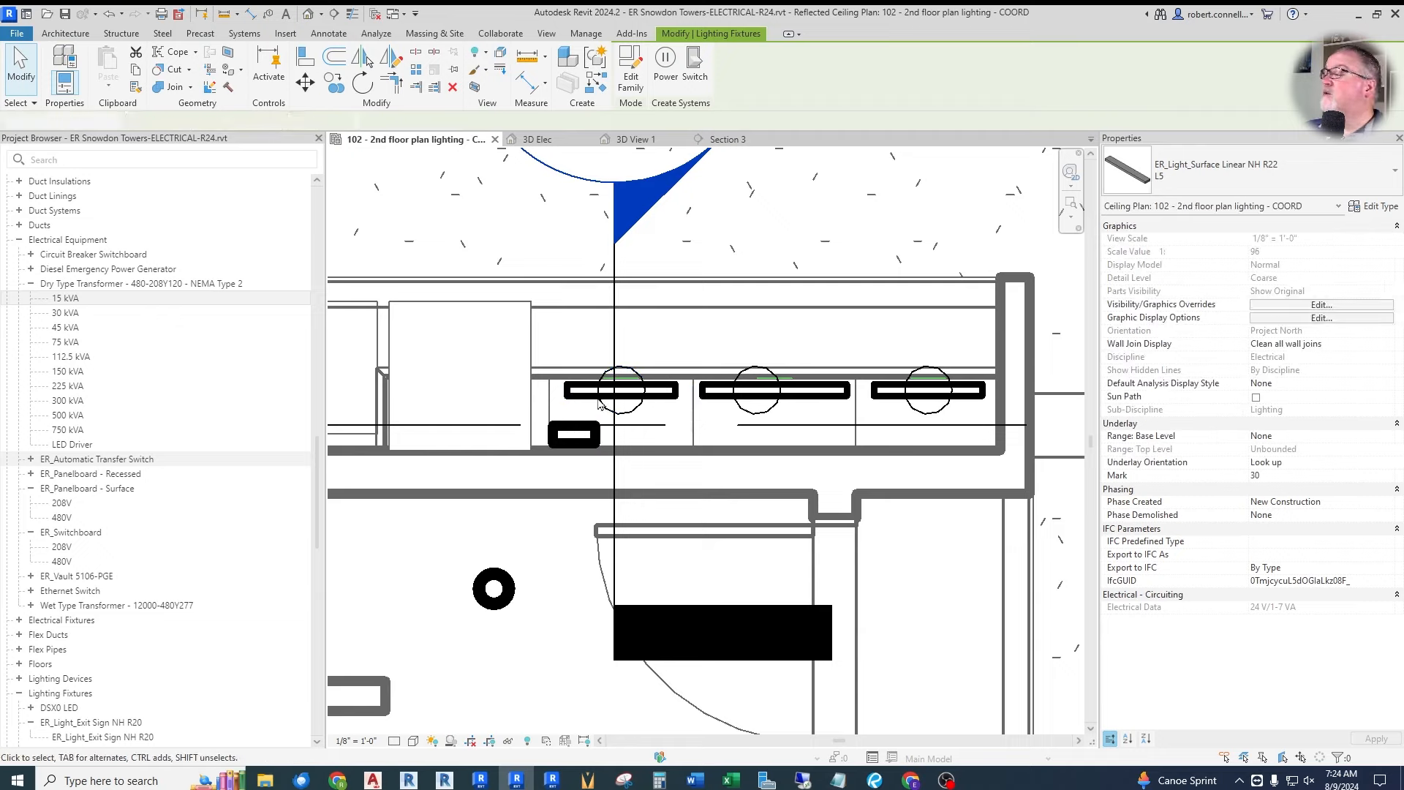
click(574, 434)
click(1282, 251)
text(4 76)
click(574, 411)
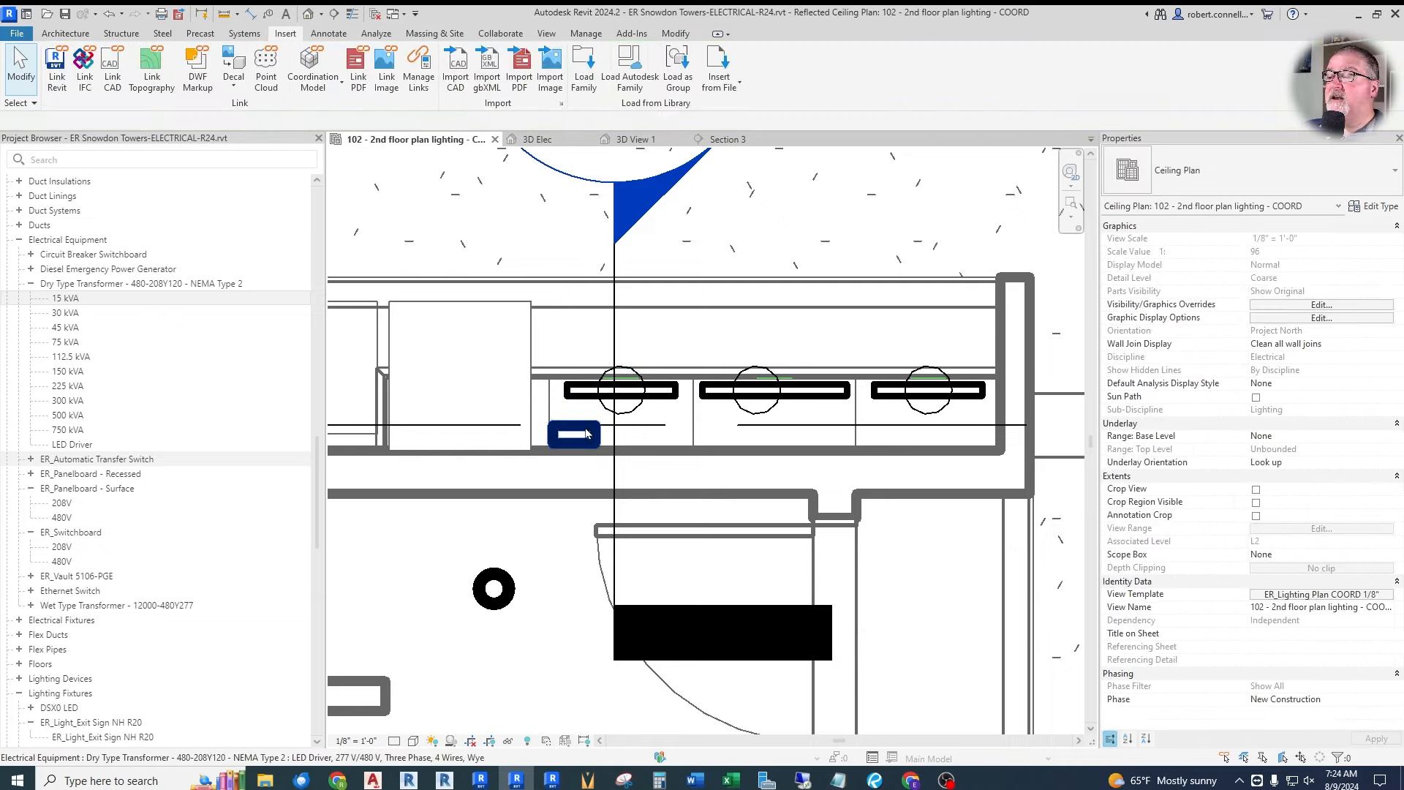
Set the LED Driver type's primary voltage to 120 V and its primary number of poles to 1.
click(582, 431)
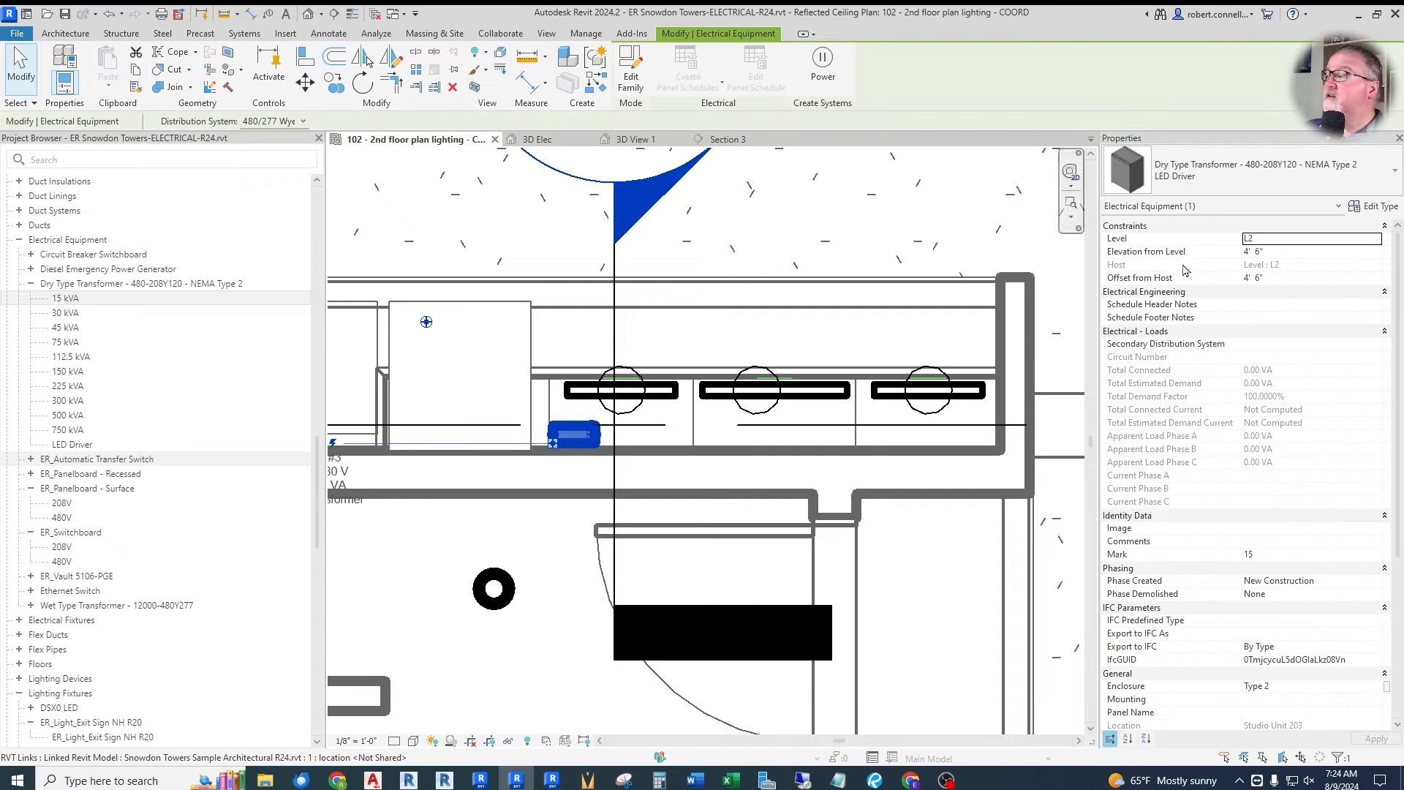
click(1376, 207)
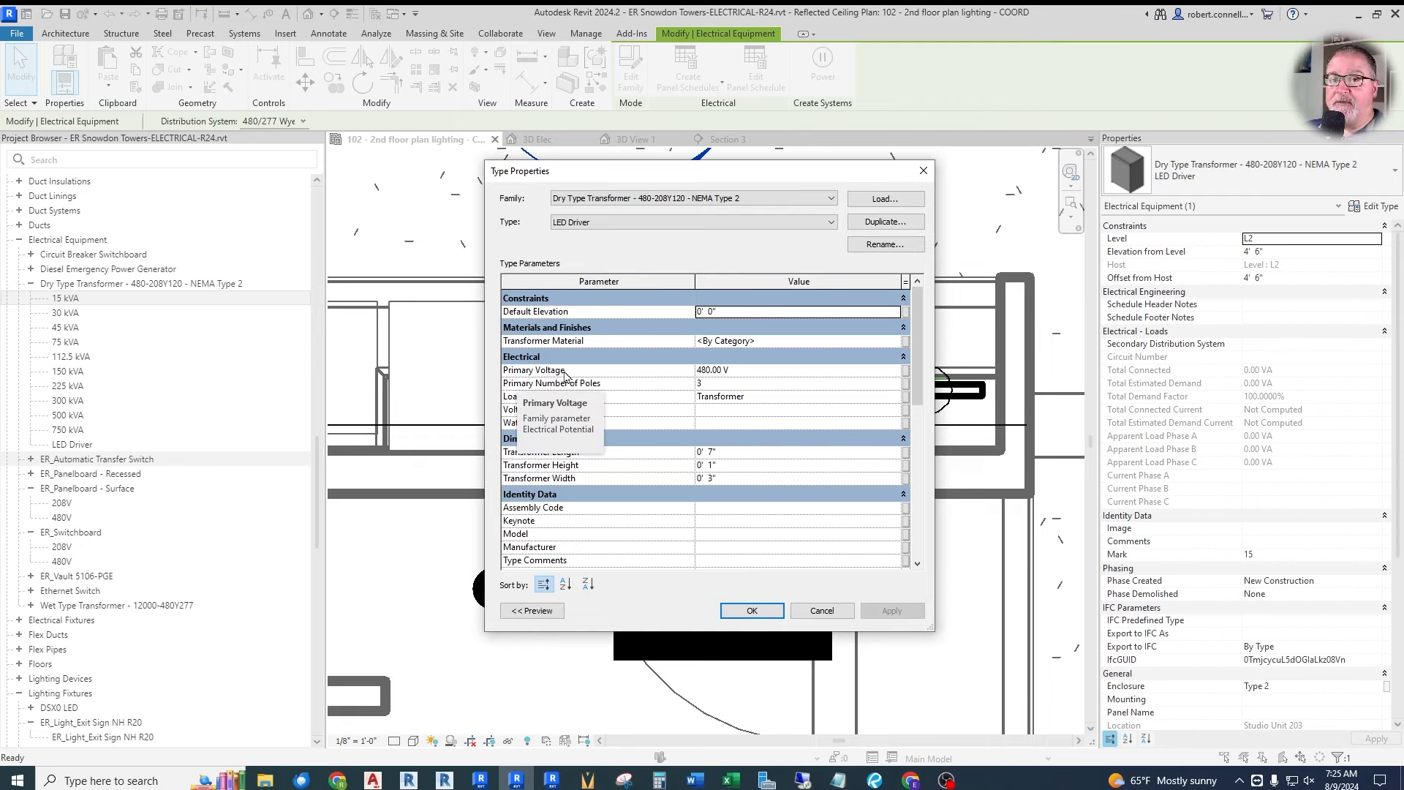
click(752, 371)
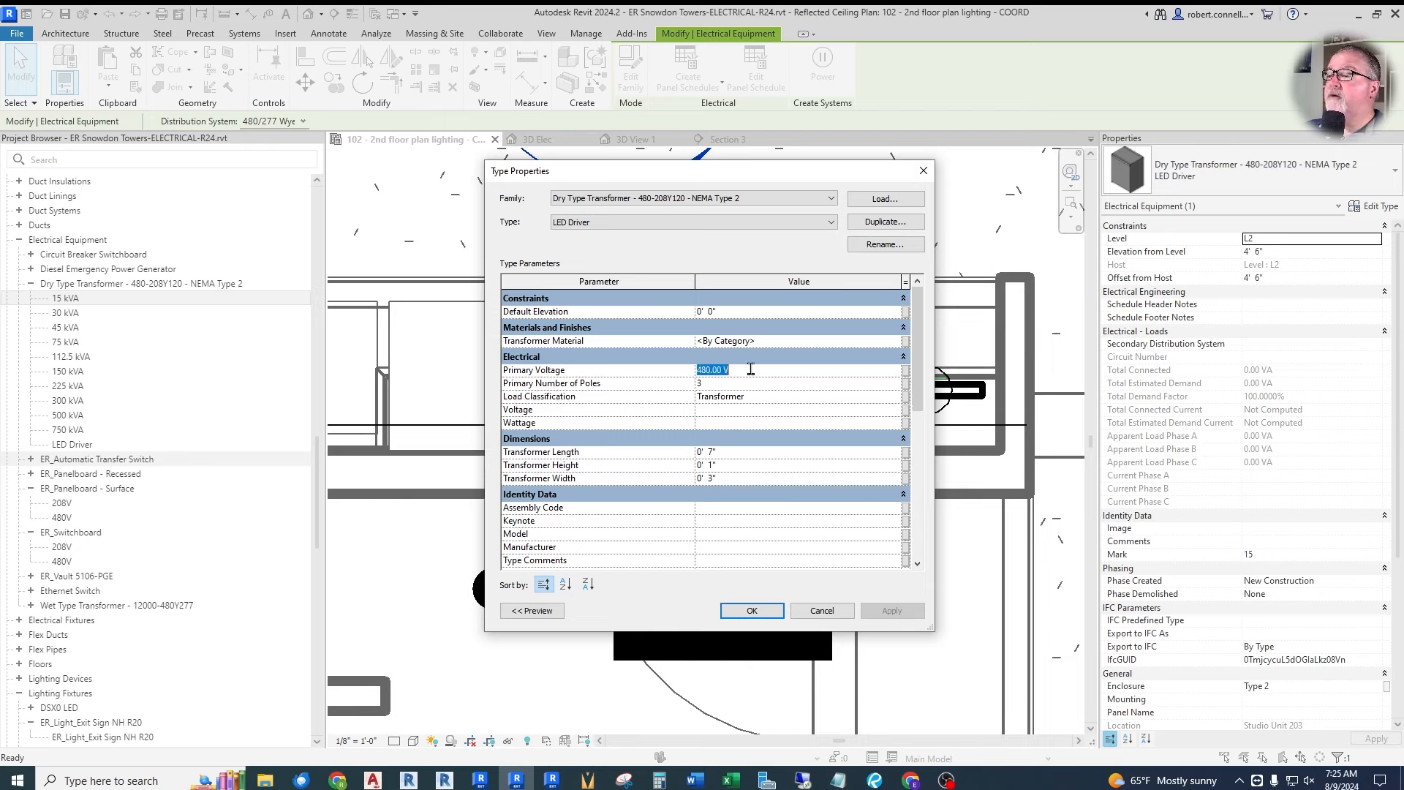
text(120)
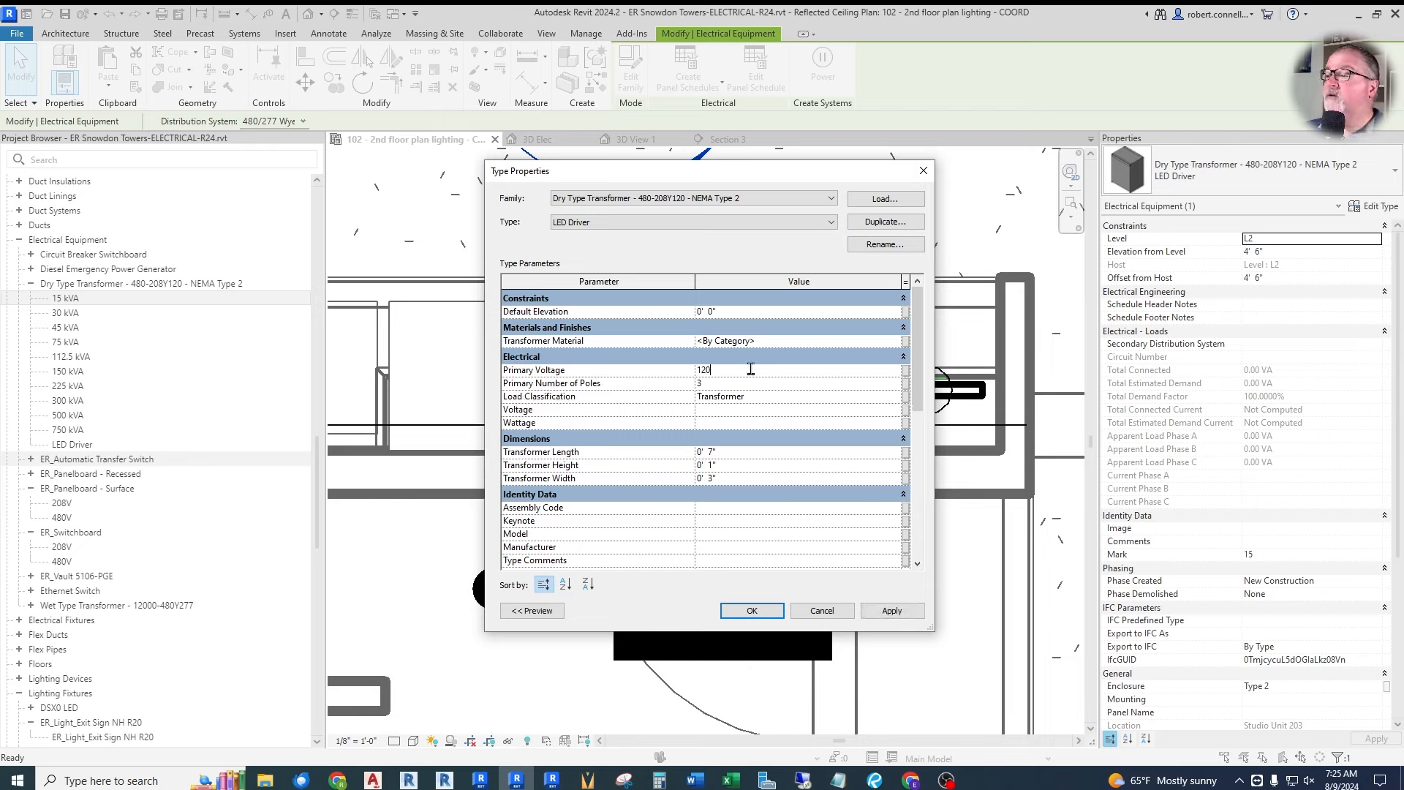
click(756, 388)
text(1)
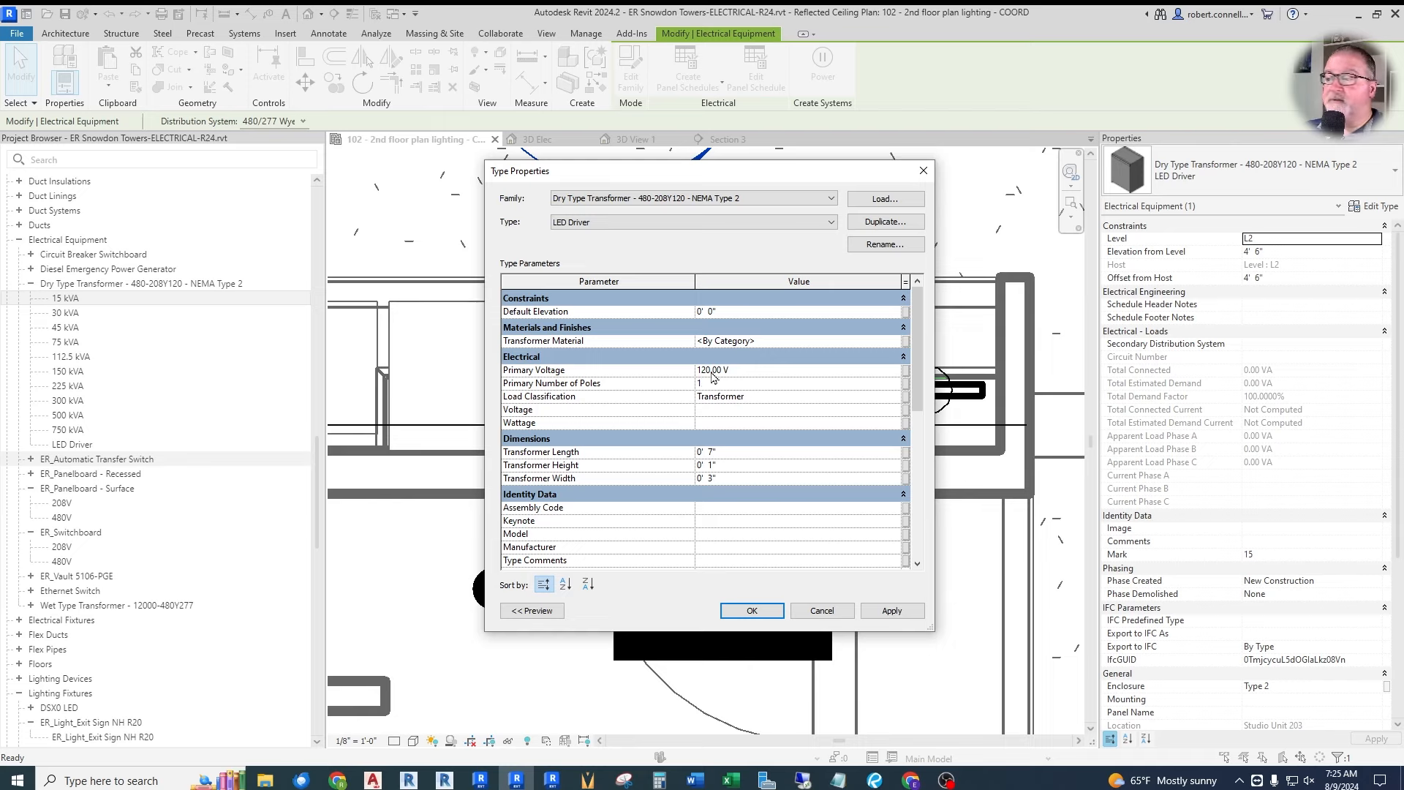
scroll(751, 504, down, 1)
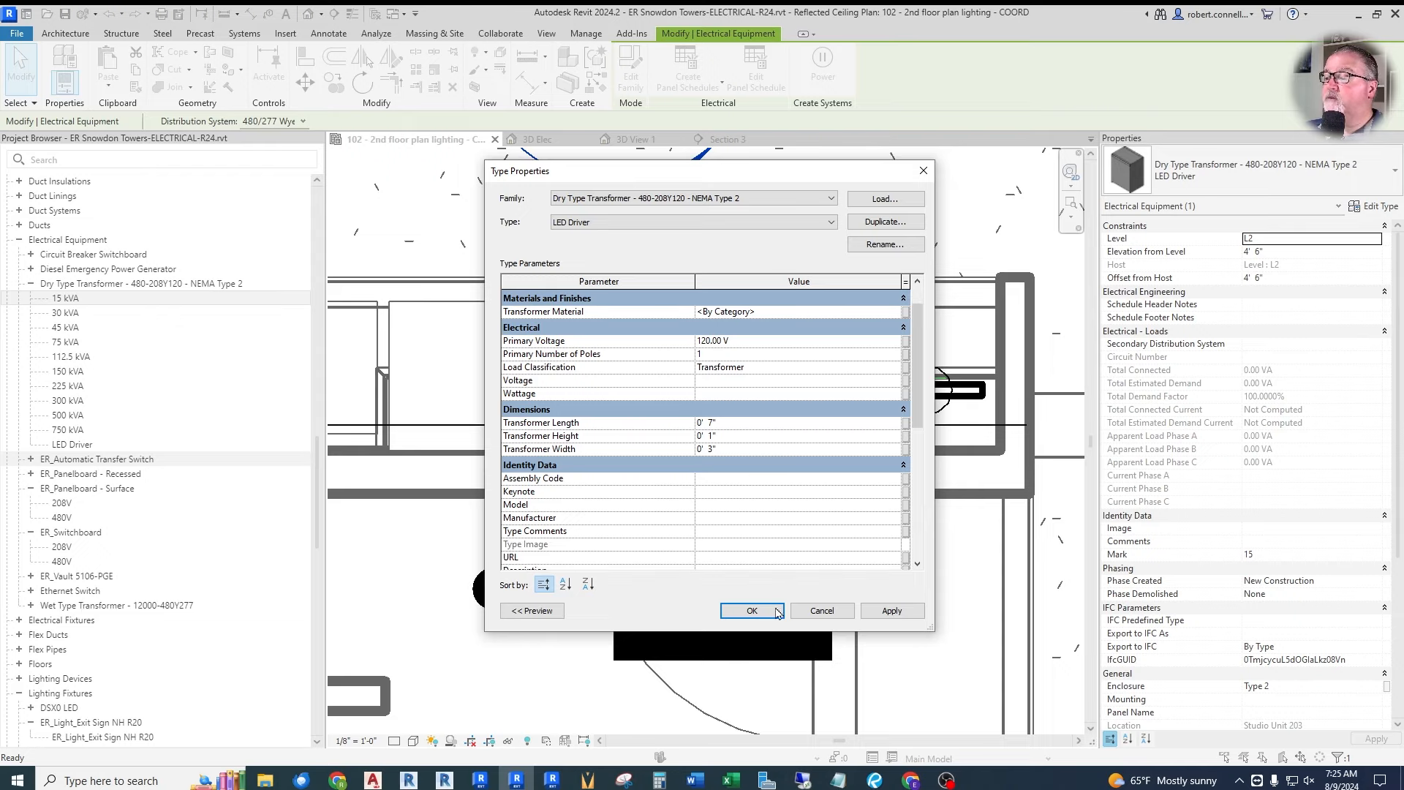
click(752, 610)
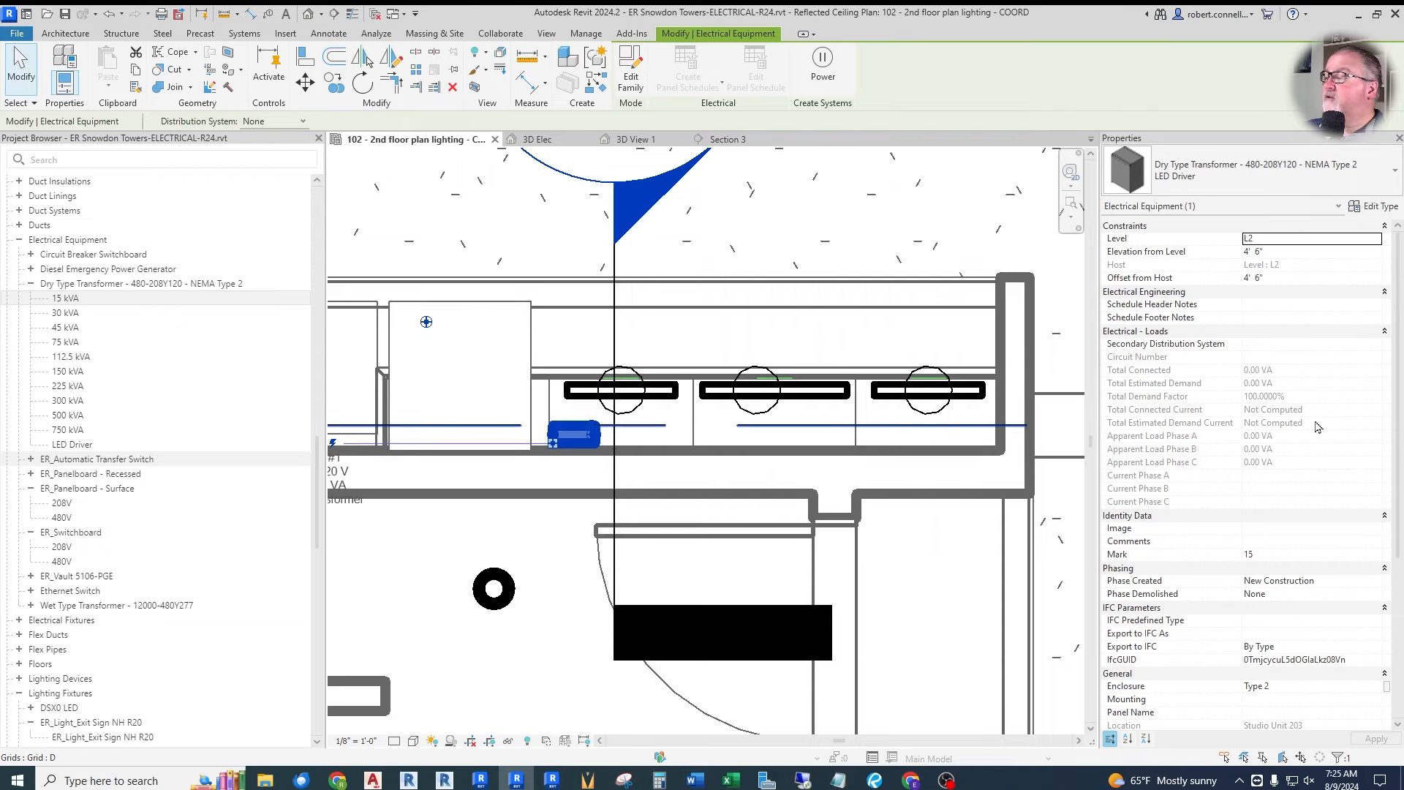
Review the LED driver's instance properties and examine which secondary distribution systems are available for it.
scroll(1317, 426, down, 4)
scroll(1317, 428, down, 2)
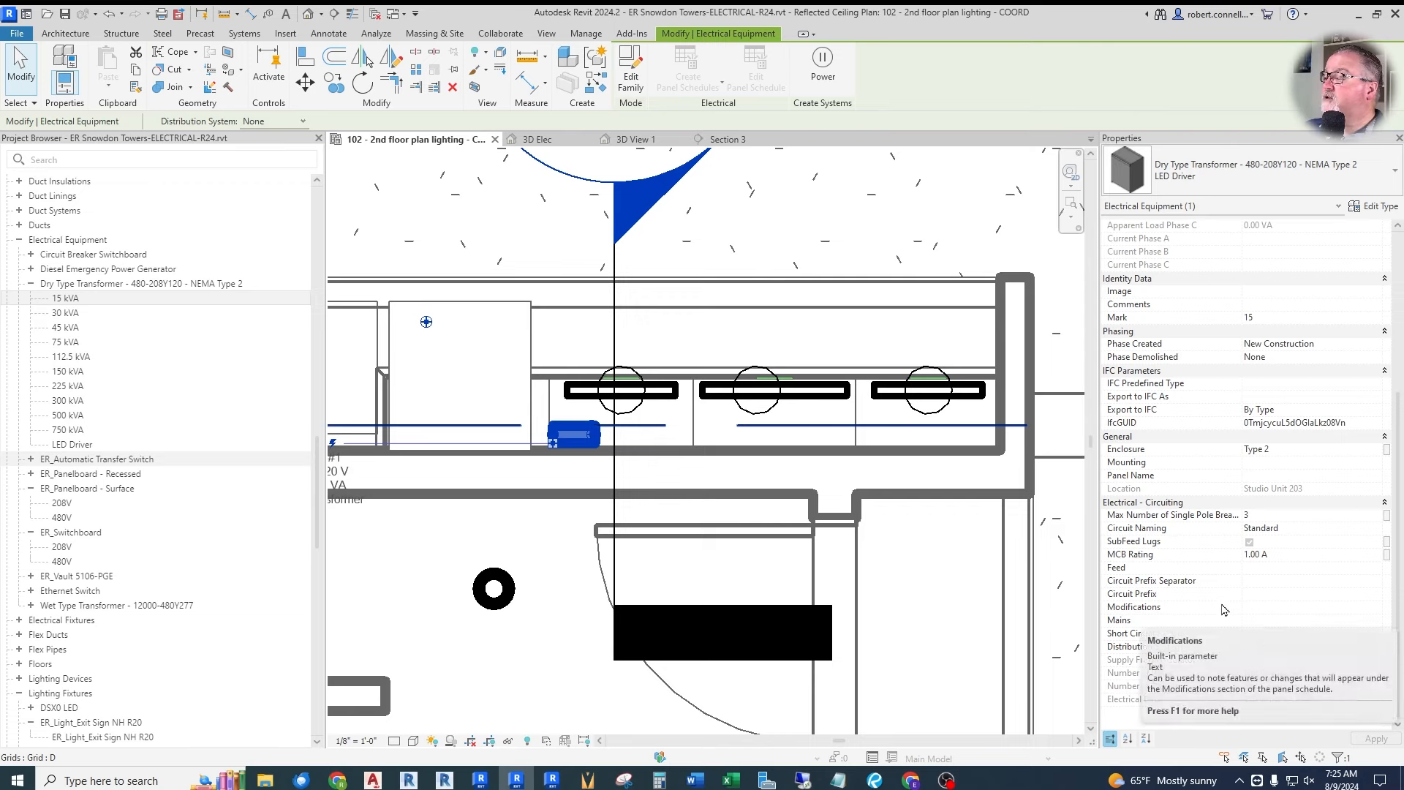
scroll(1224, 610, up, 2)
scroll(1224, 609, up, 4)
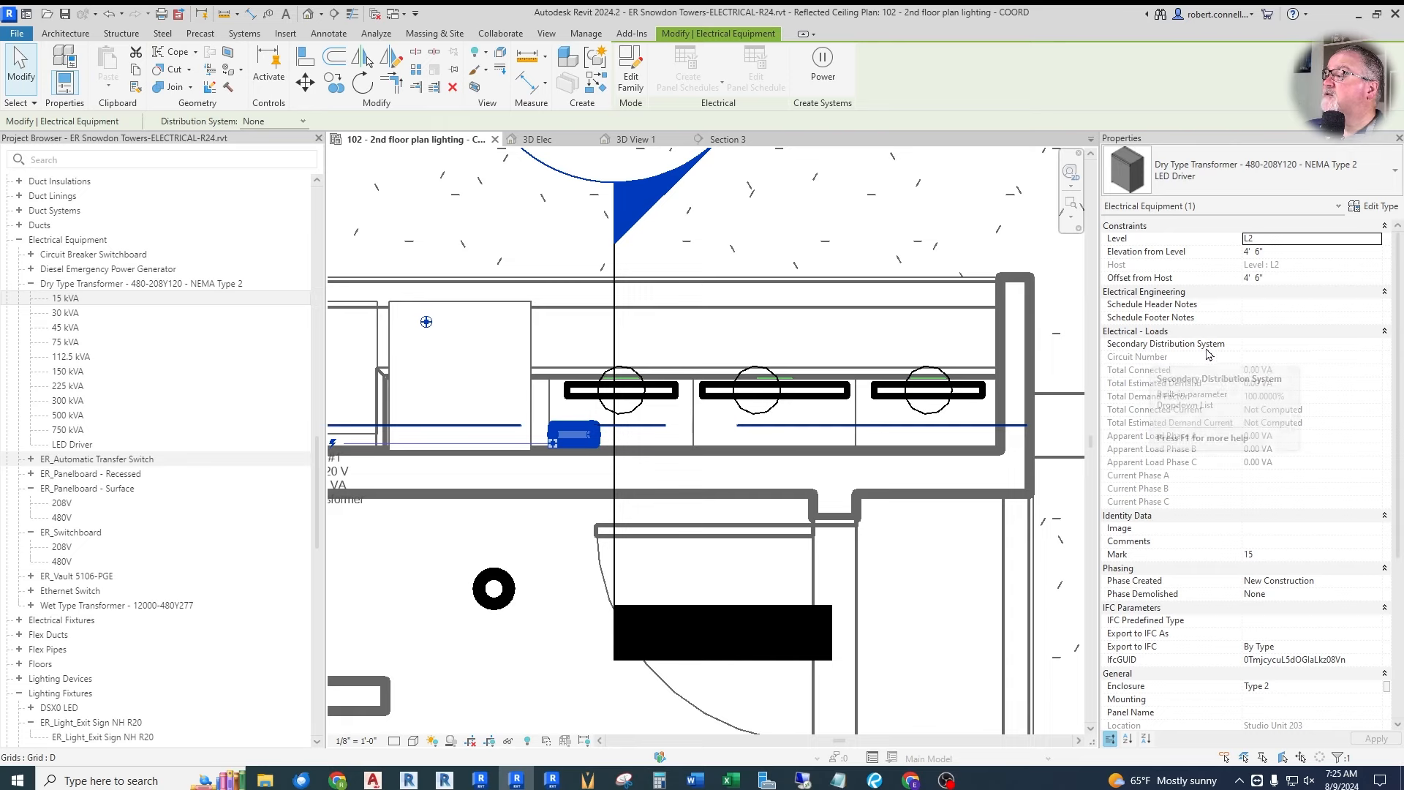
click(1260, 355)
click(1259, 354)
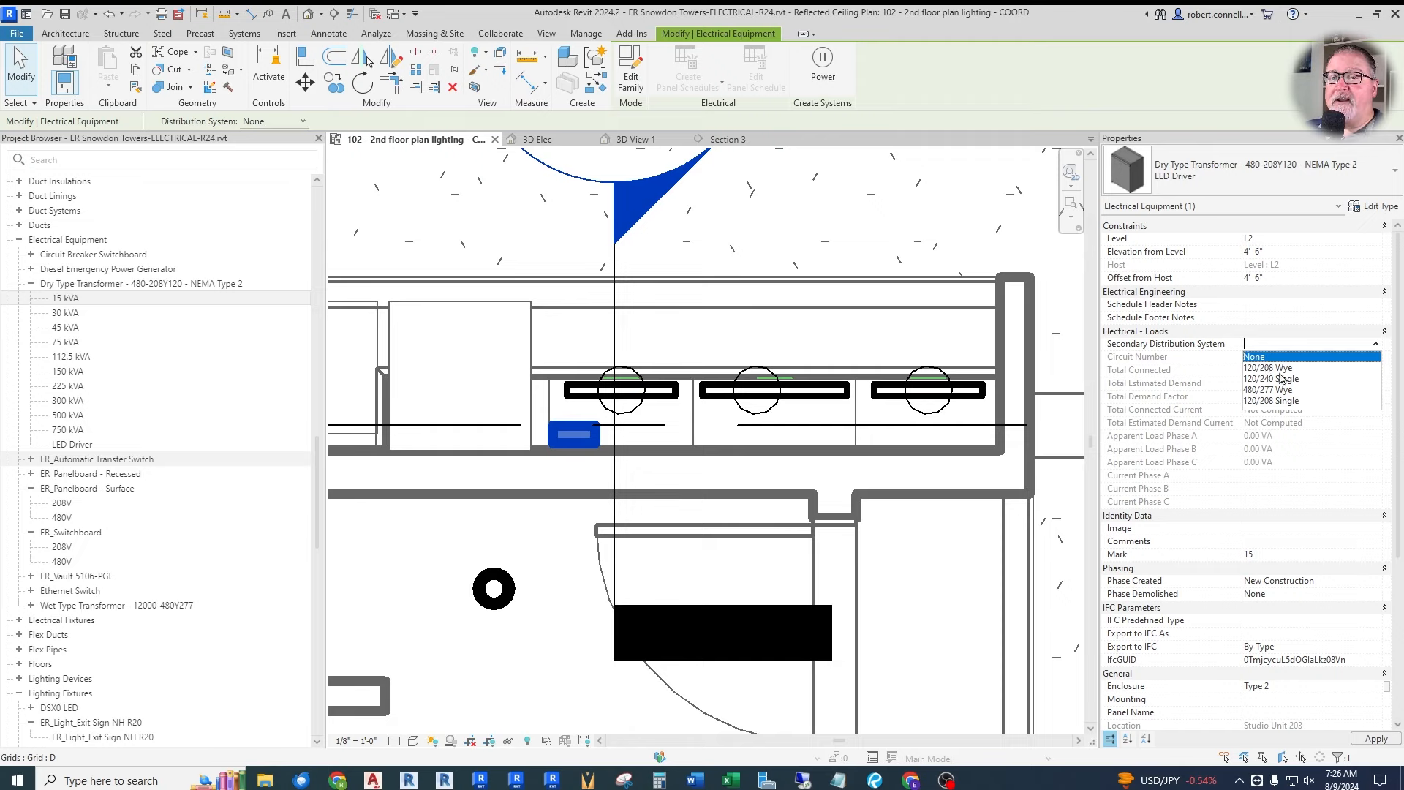
click(865, 298)
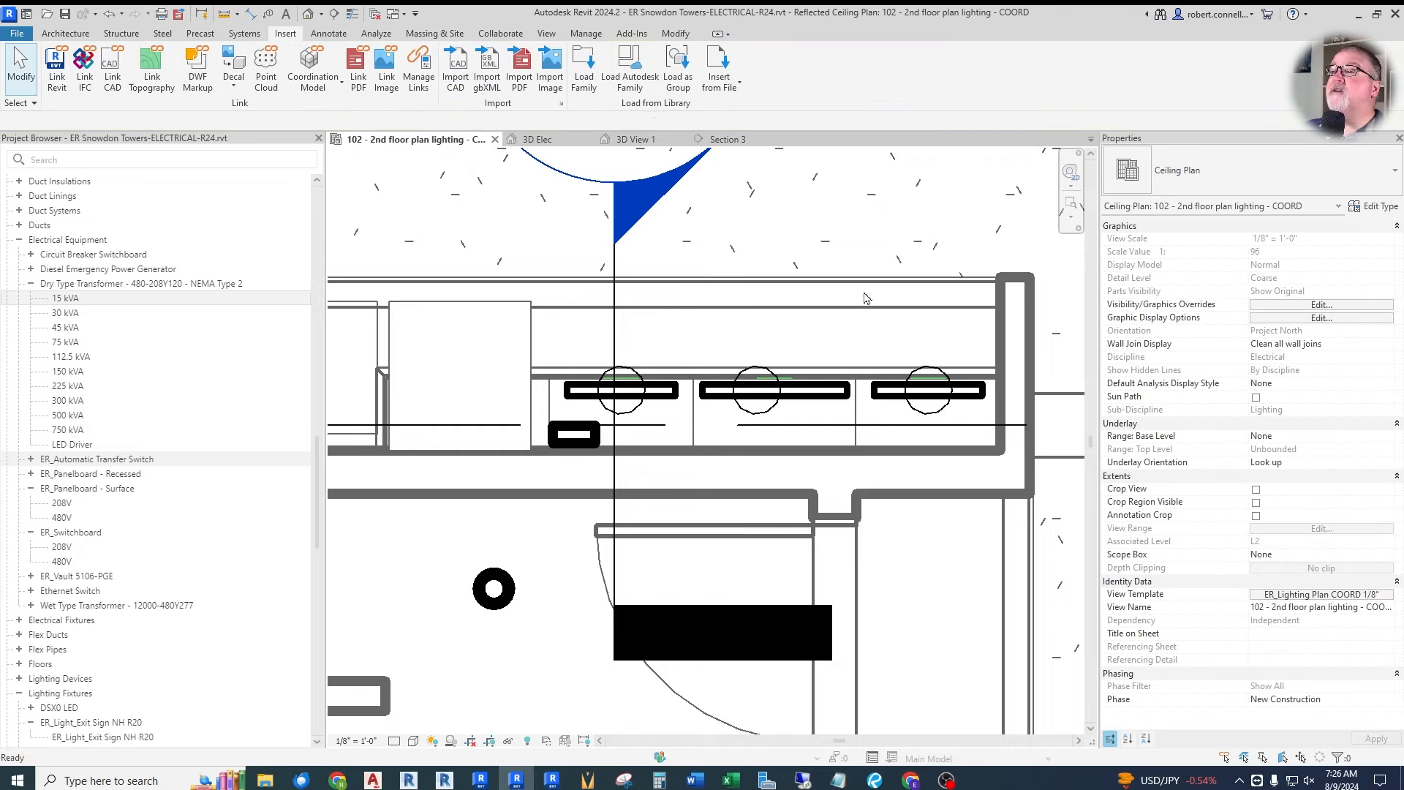
In the project's electrical settings, add a single-phase distribution system named "24V DC".
click(585, 34)
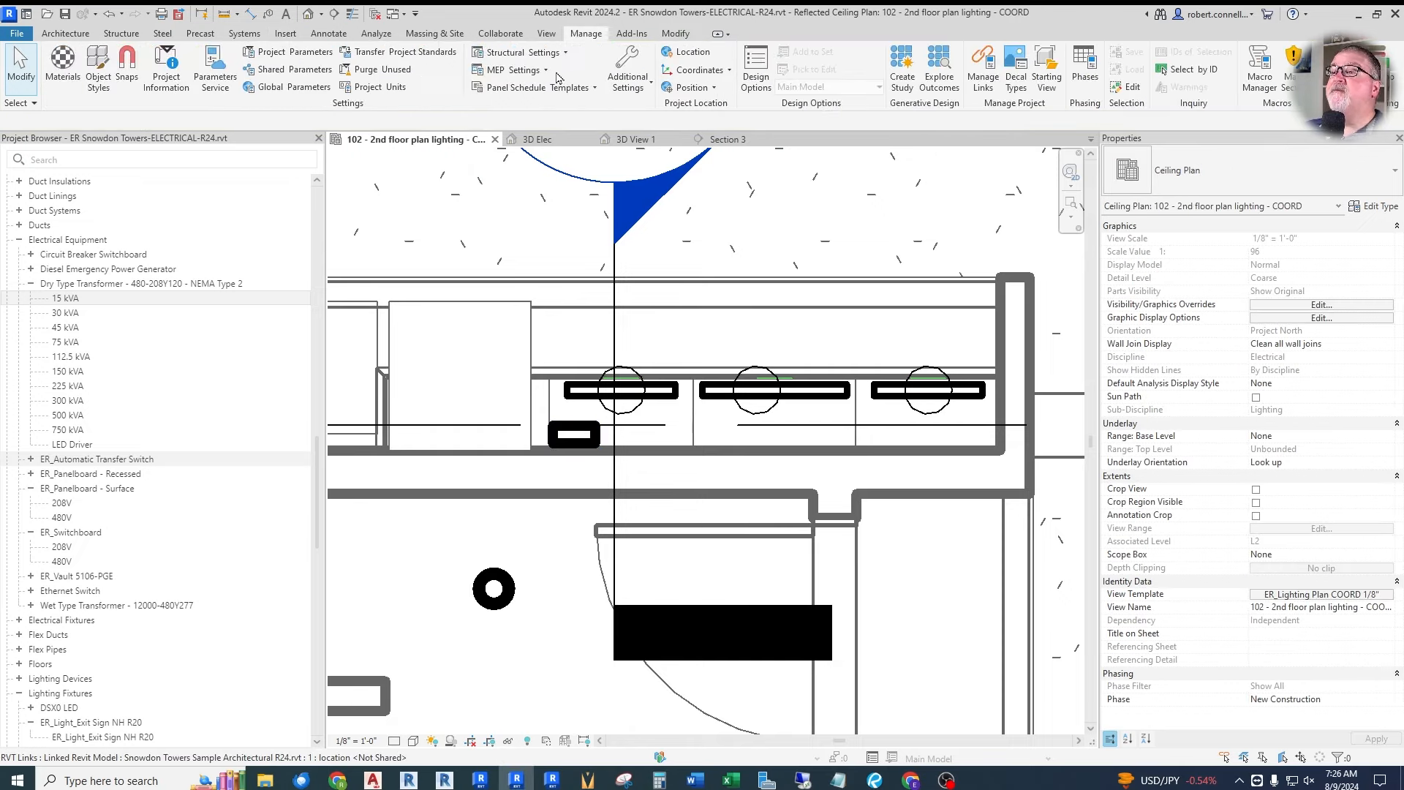
click(523, 71)
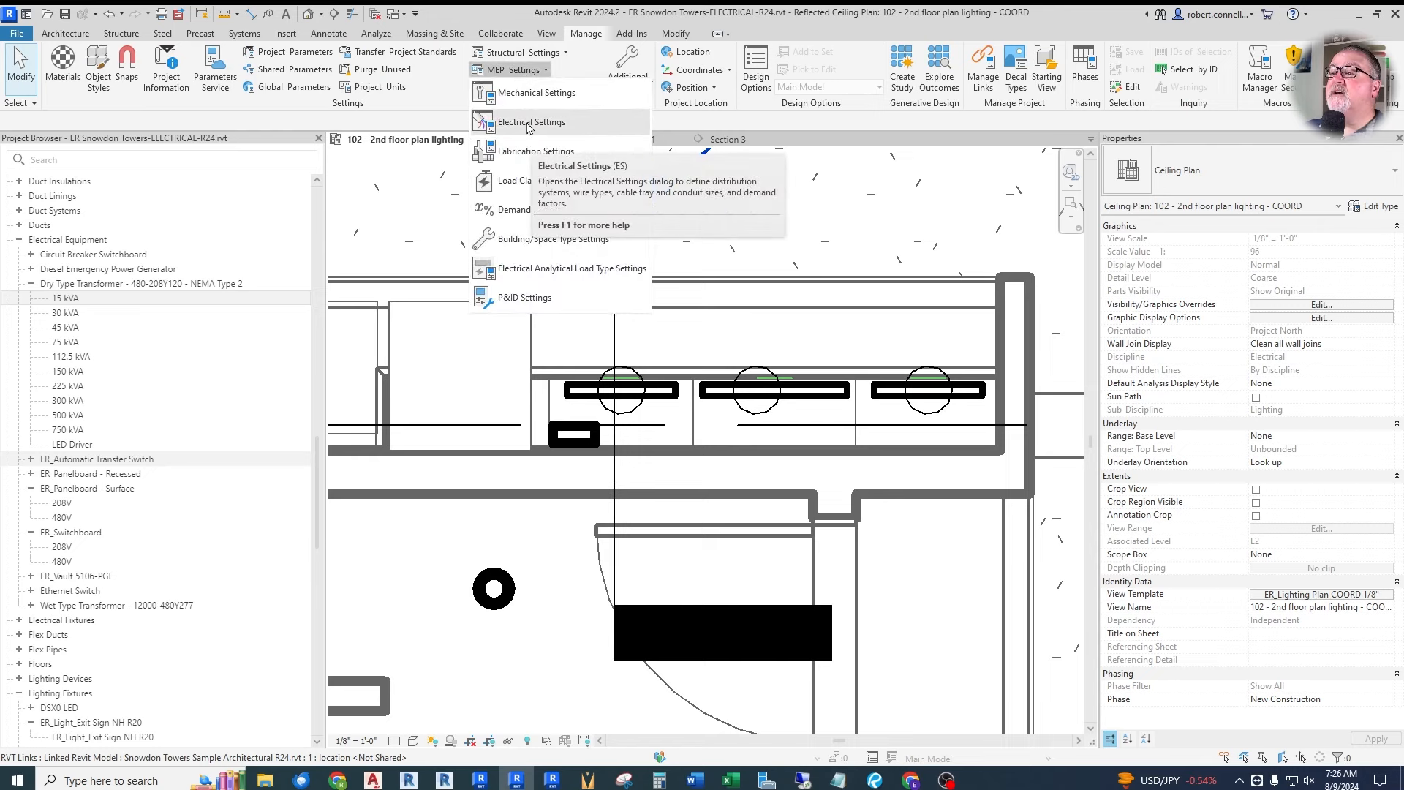
click(530, 123)
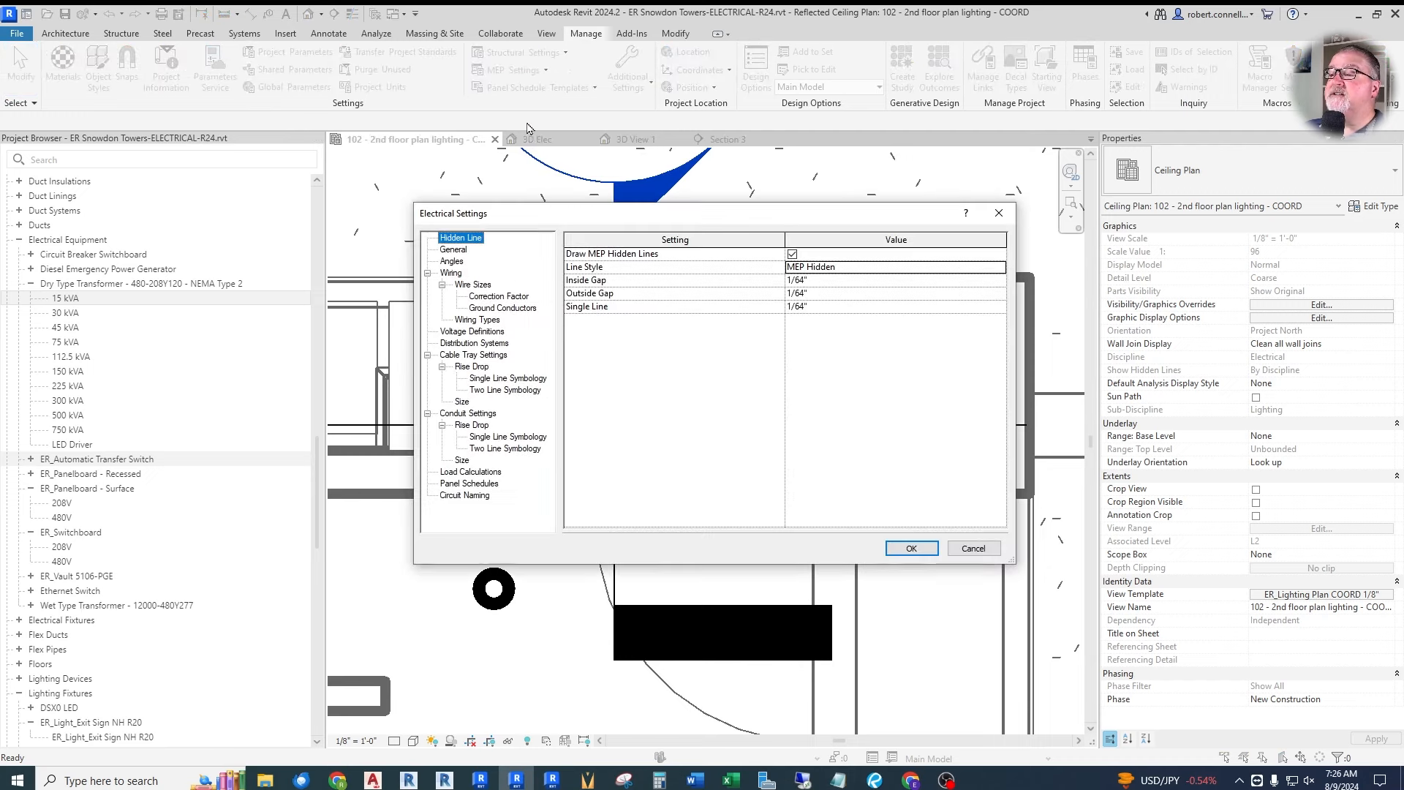
click(478, 344)
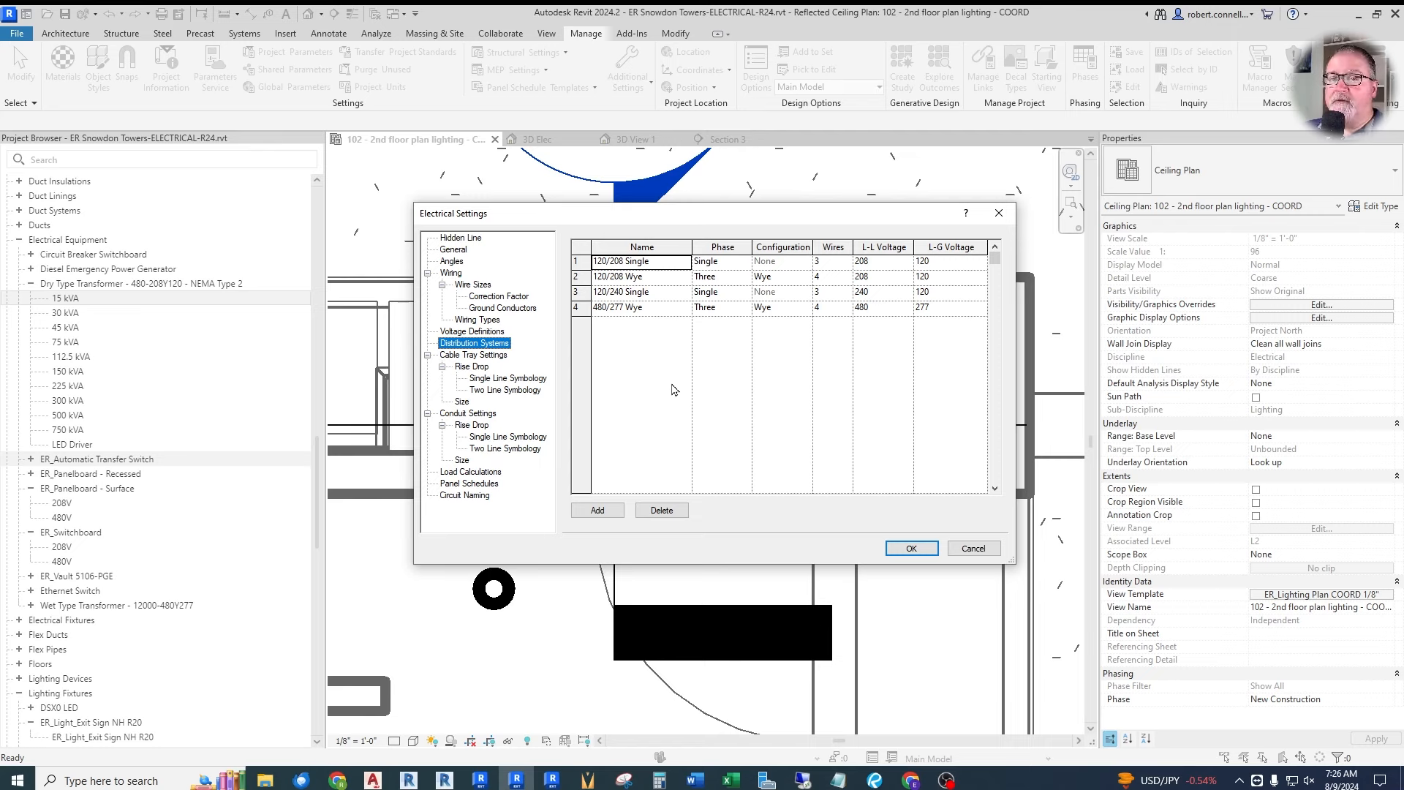
click(598, 511)
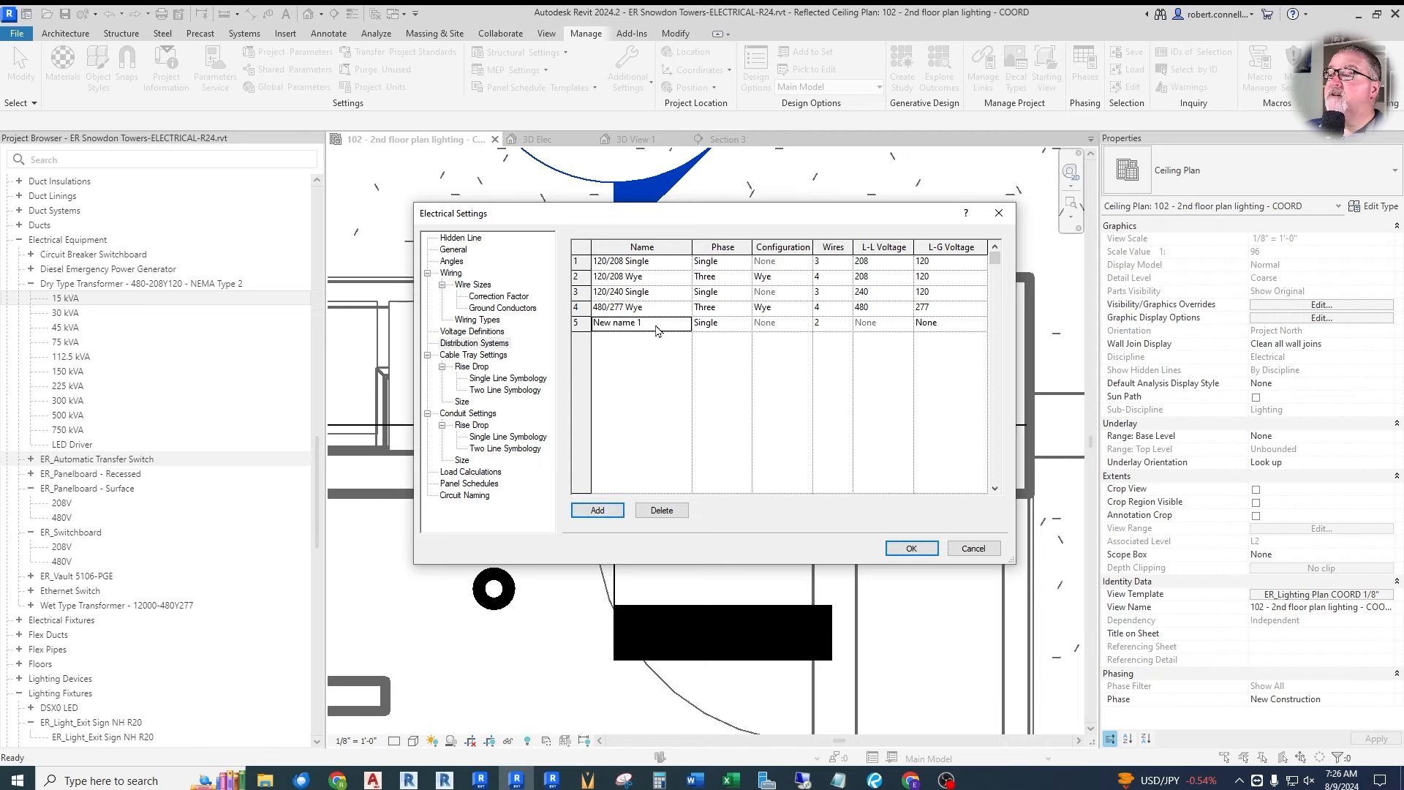
text(24V DC)
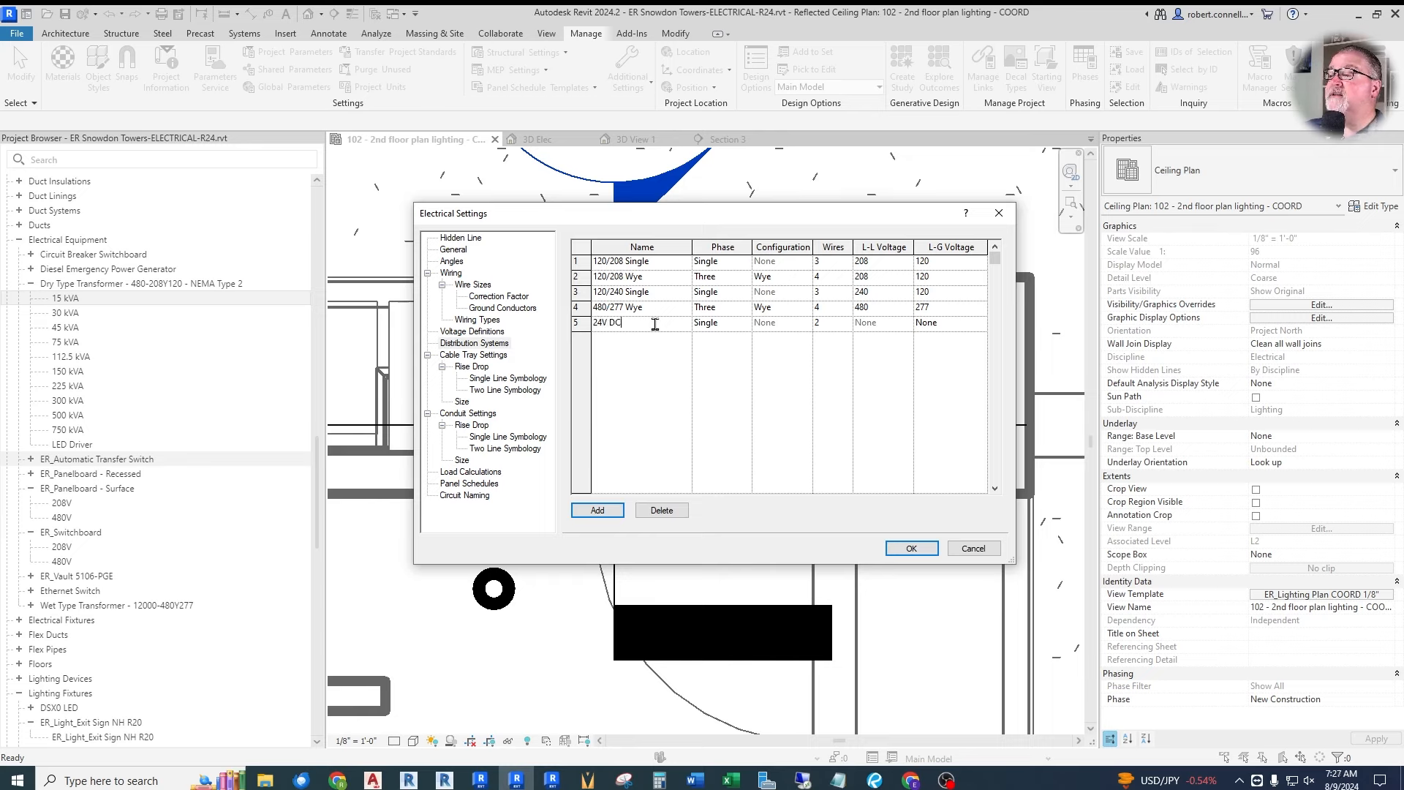
key(Tab)
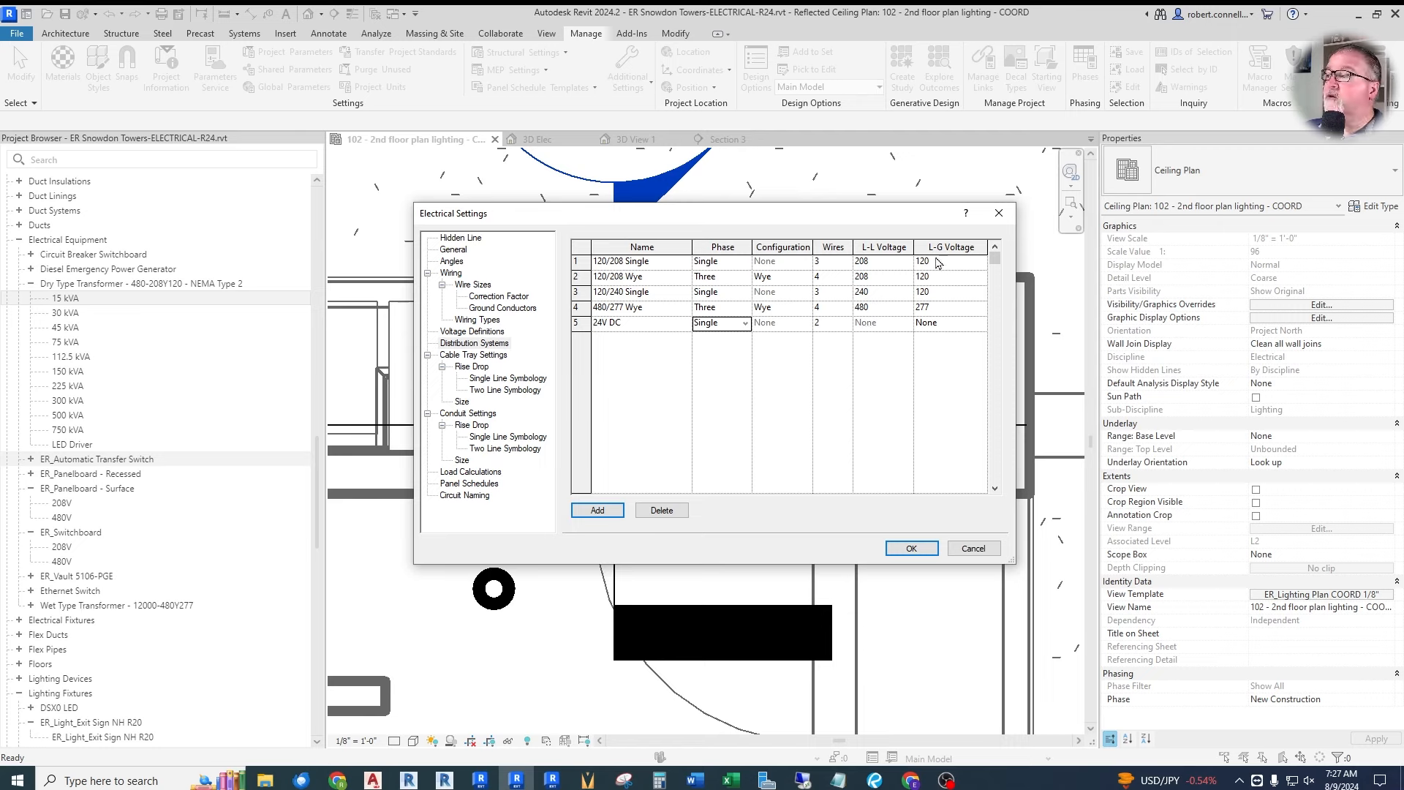
Try to set the 24V DC distribution system's L-G voltage to 24, and save the electrical settings.
click(957, 324)
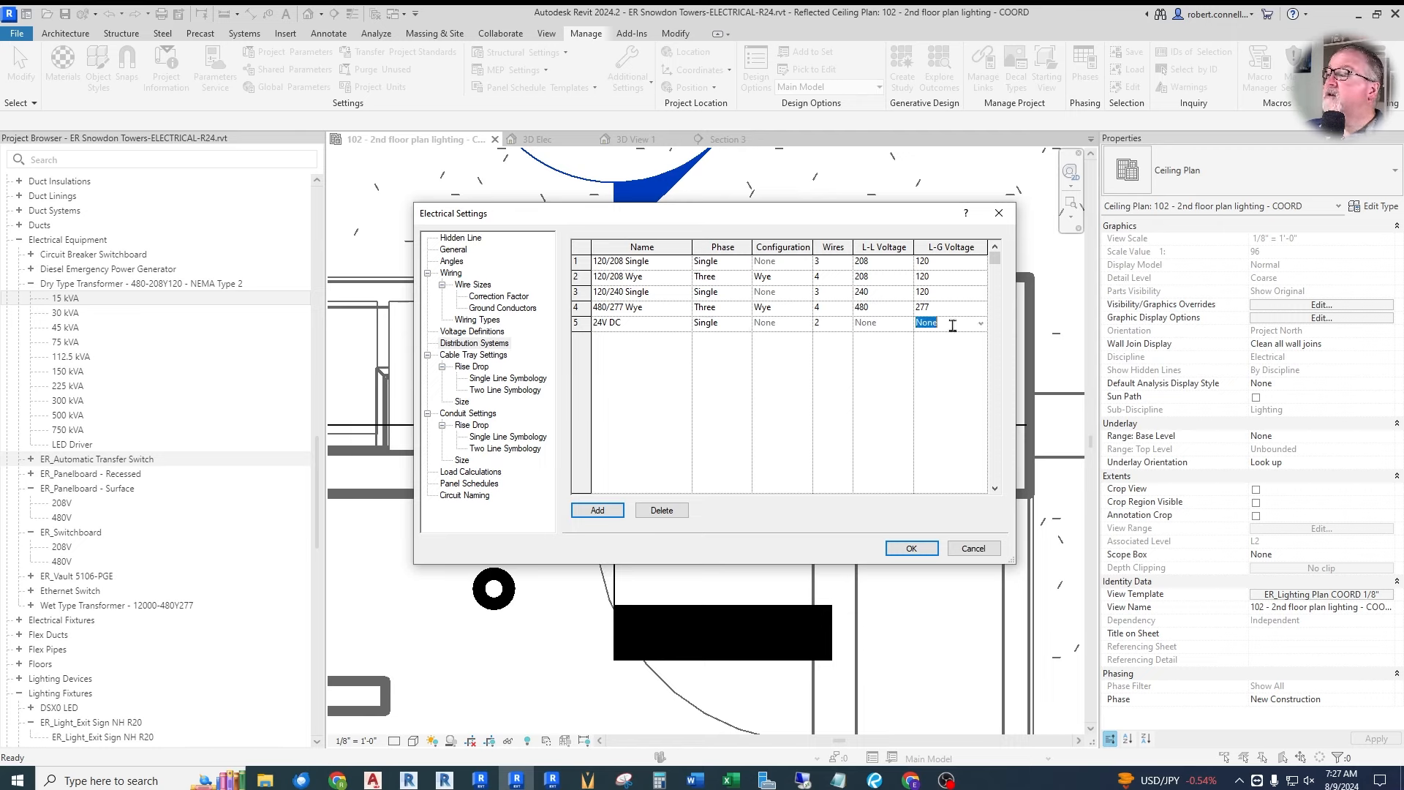
click(975, 322)
click(979, 326)
click(957, 326)
text(24)
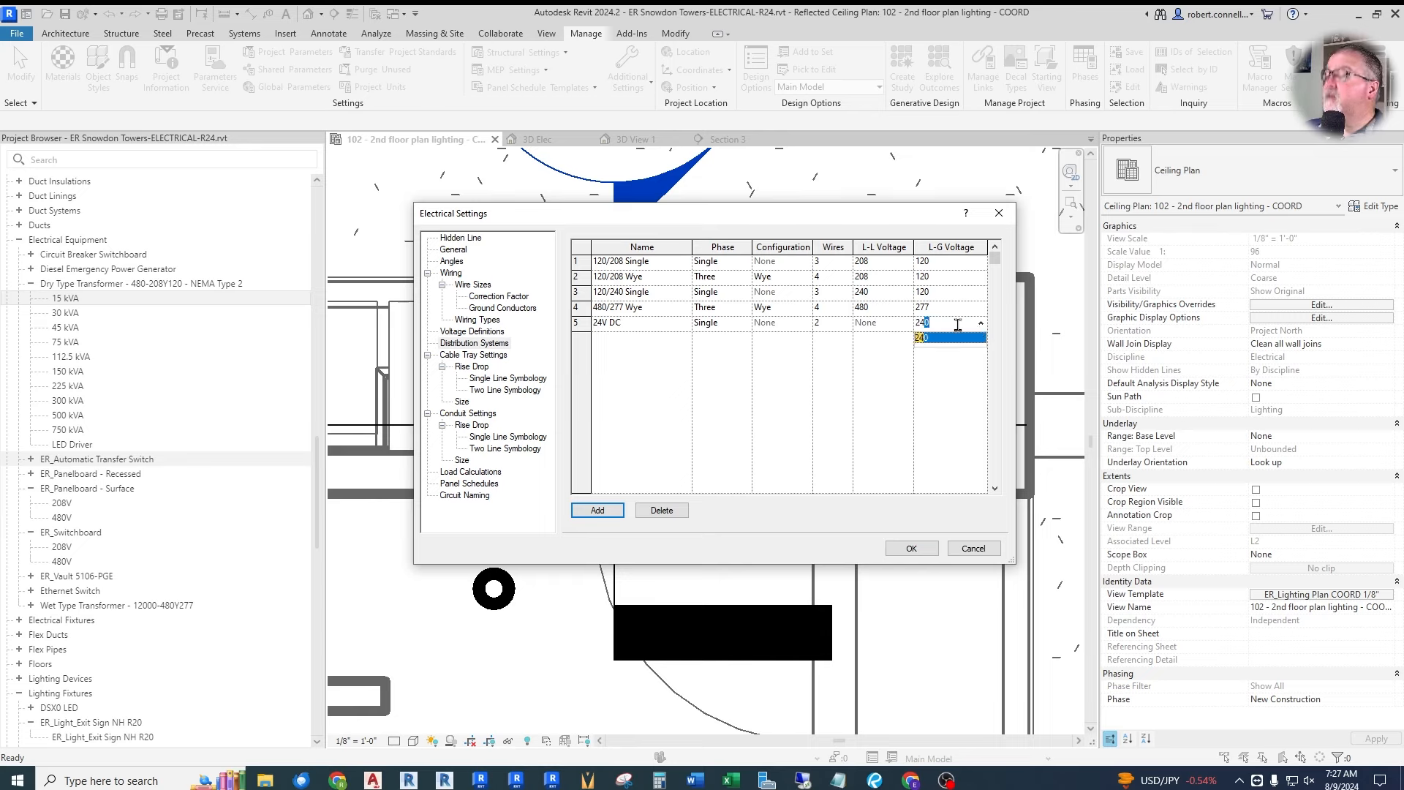
key(Return)
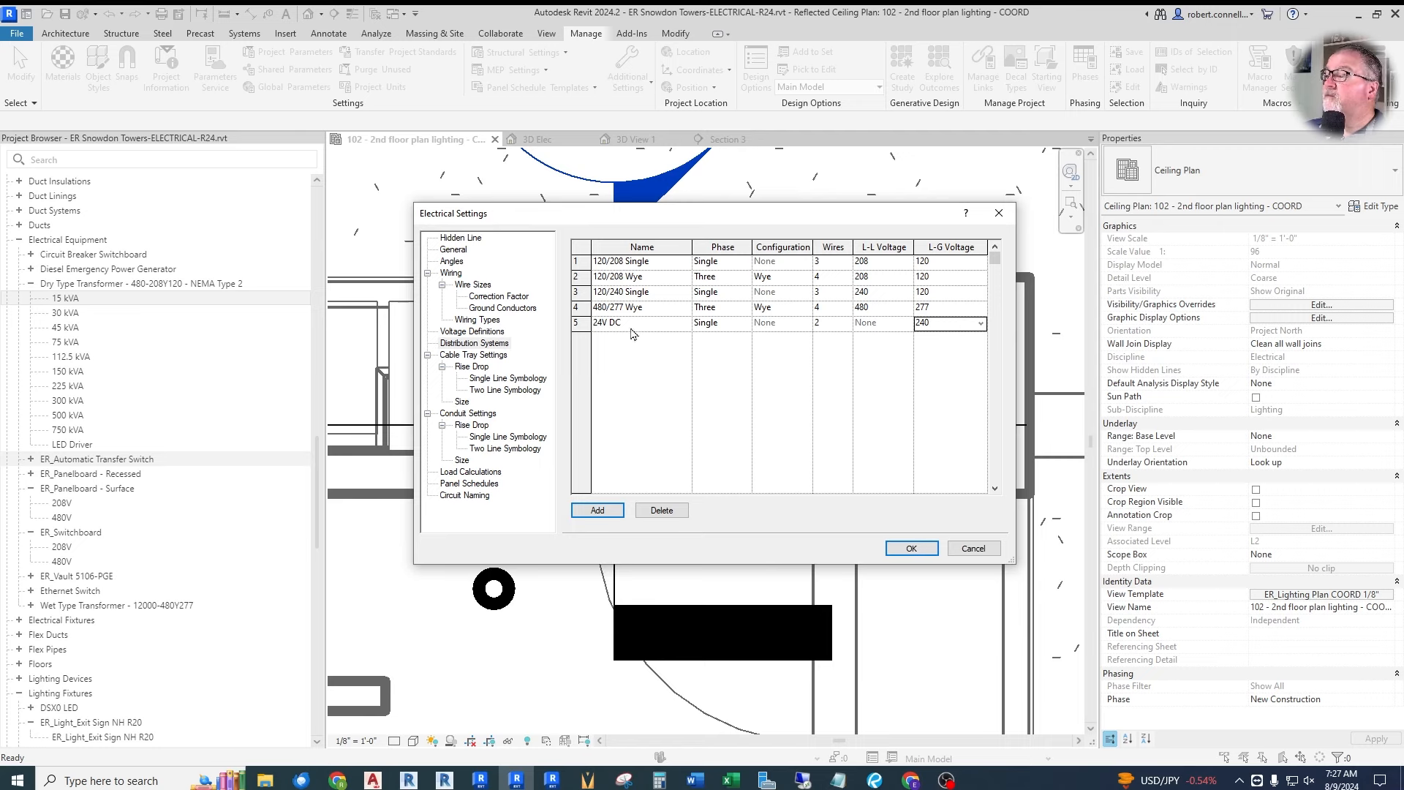
click(981, 324)
click(953, 326)
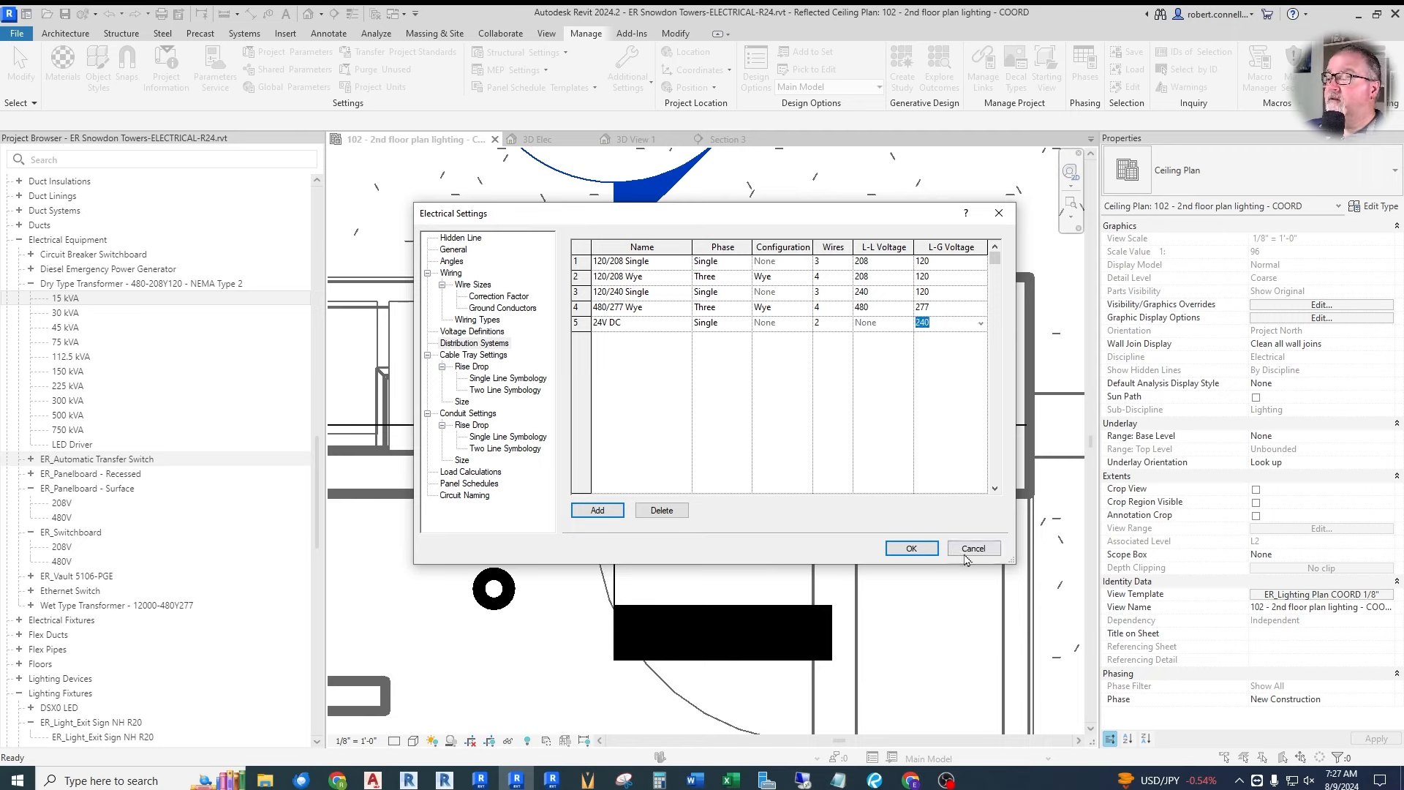
click(911, 549)
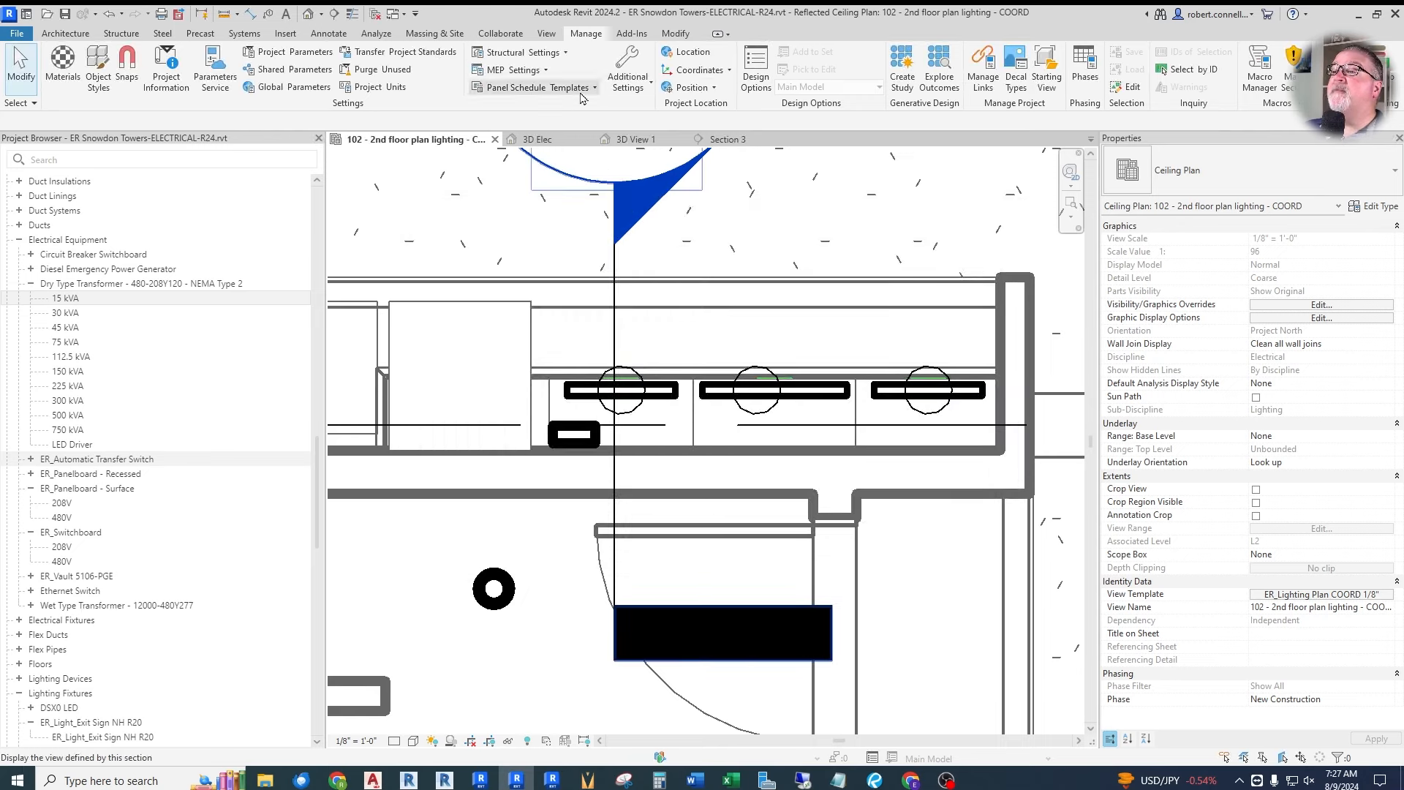
Add a voltage definition named "24" with a value of 24 V to the electrical settings.
click(537, 73)
click(531, 122)
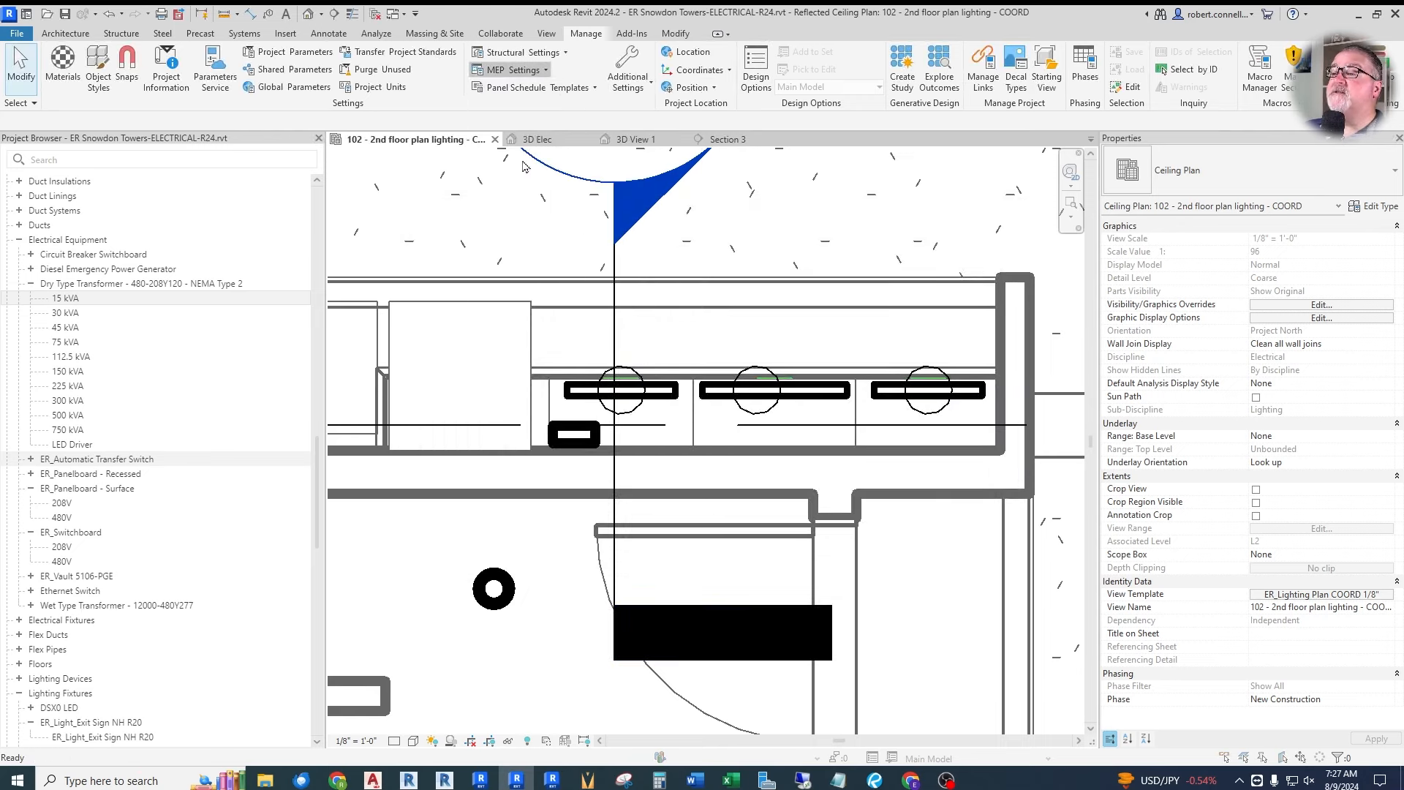
click(503, 331)
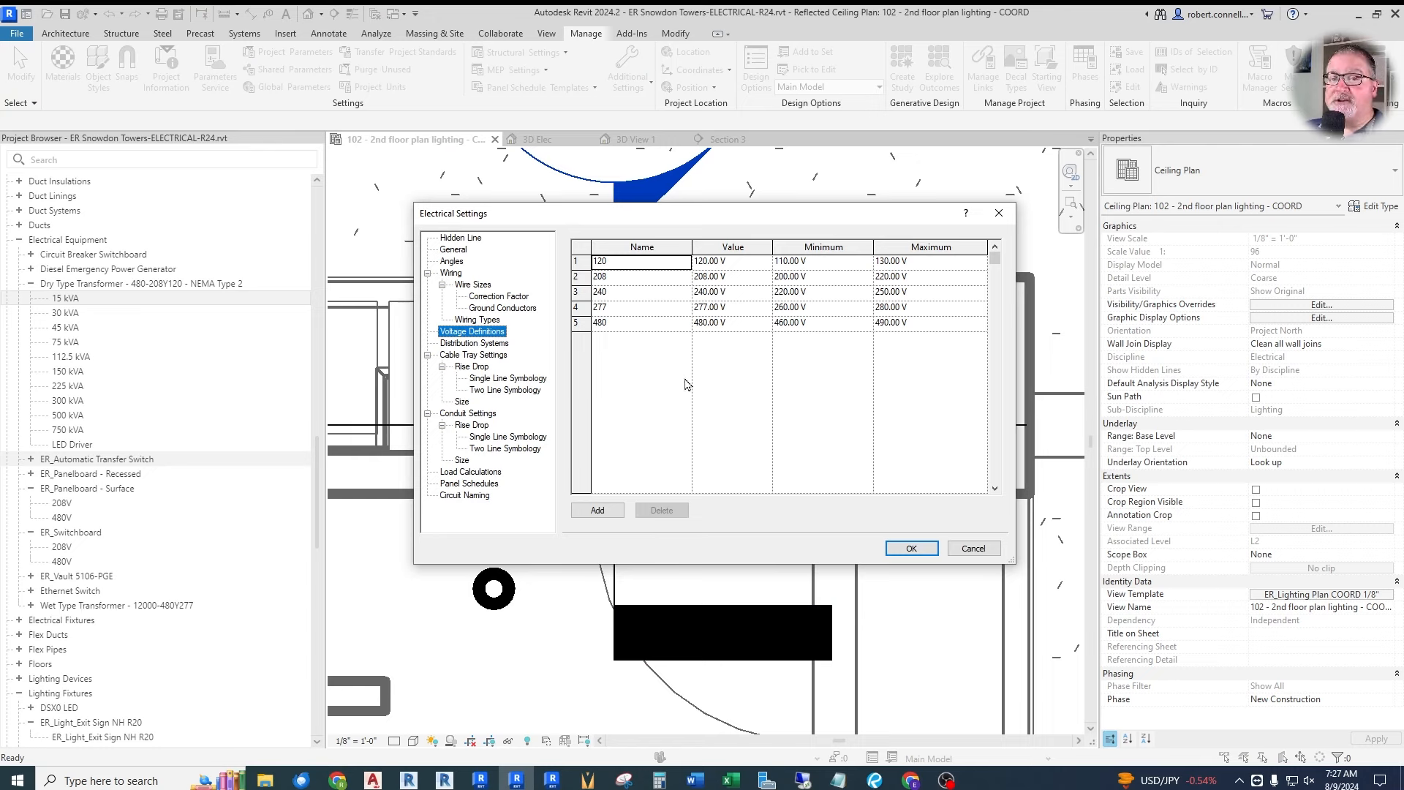
click(596, 511)
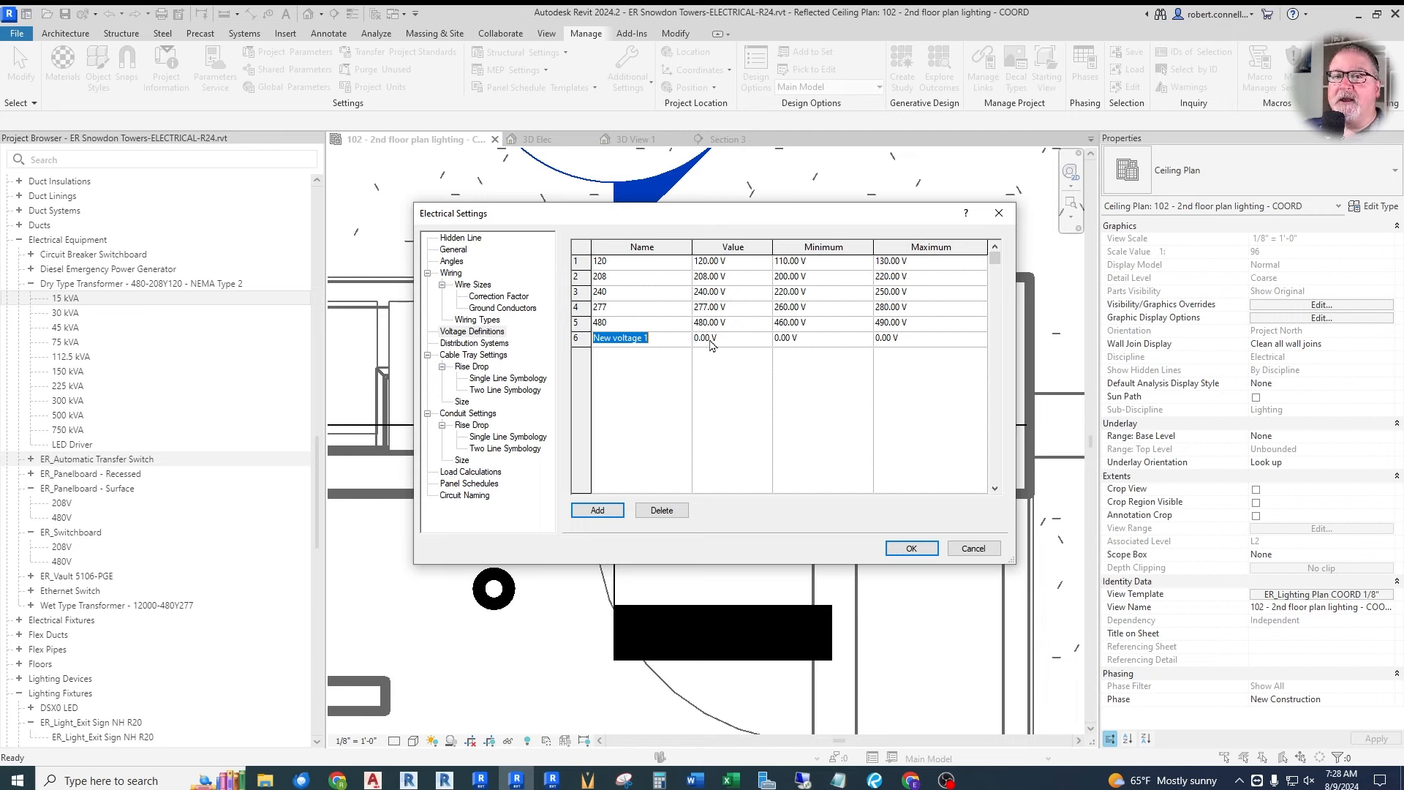
text(24)
click(710, 341)
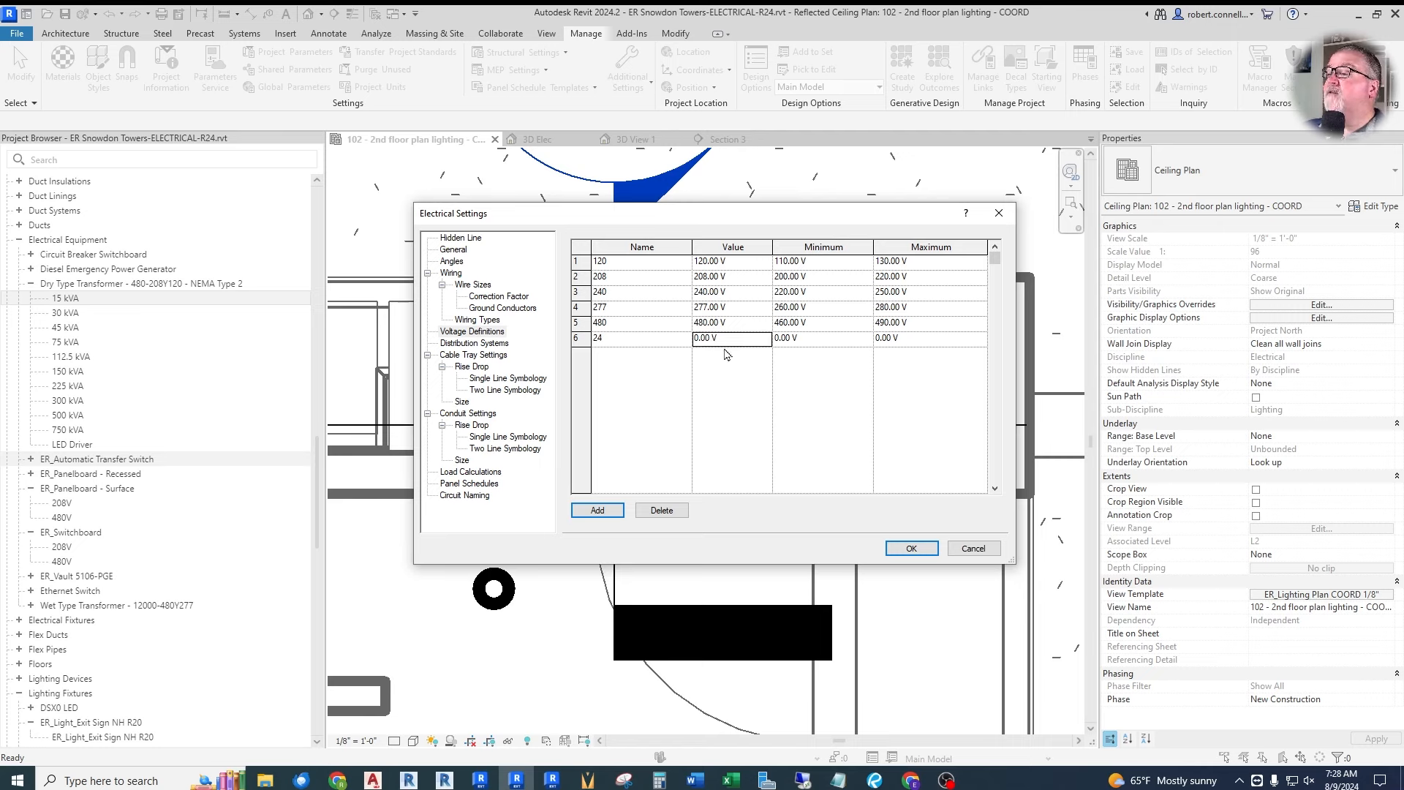
text(24)
key(Tab)
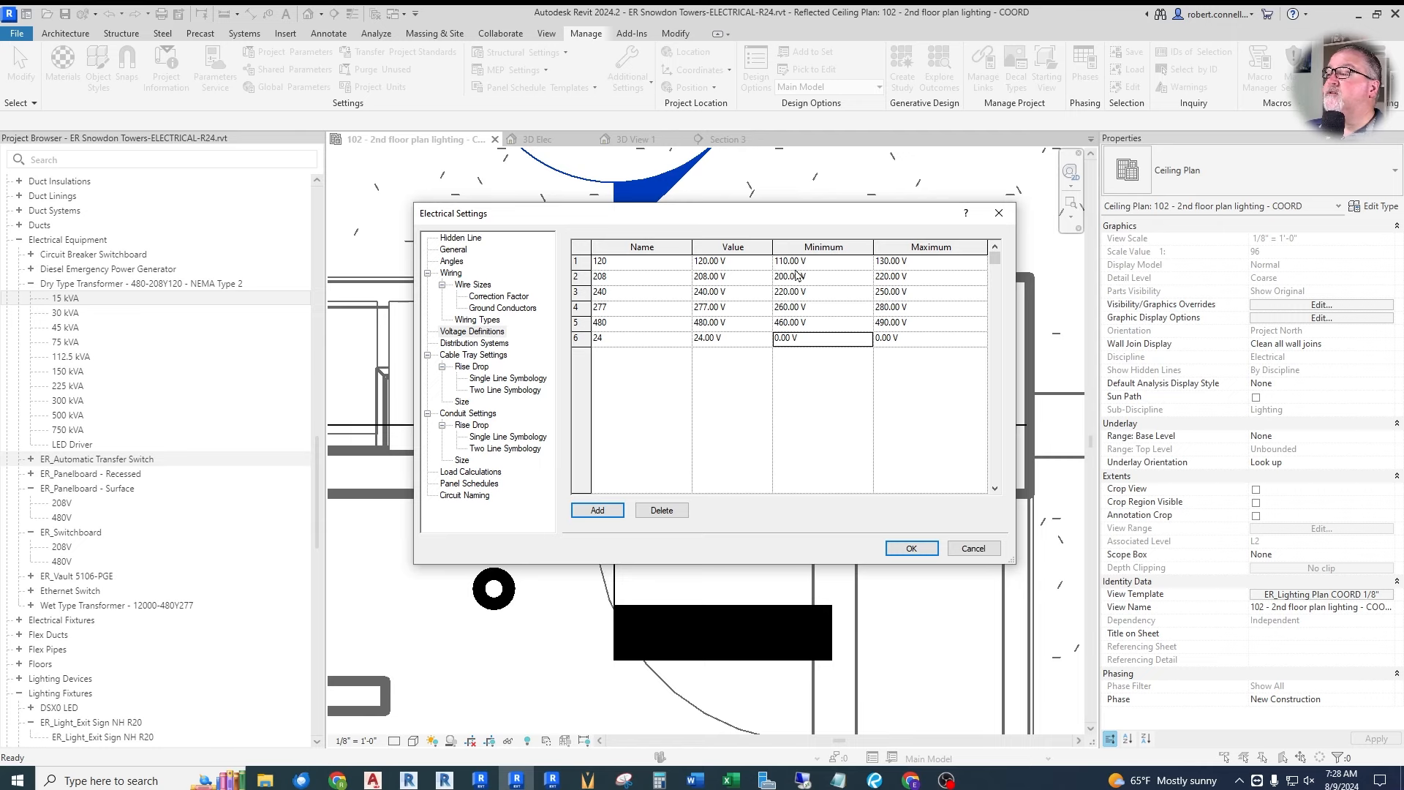
Give the 24 V voltage definition a minimum of 22 V and a maximum of 26 V, and save the electrical settings.
click(817, 340)
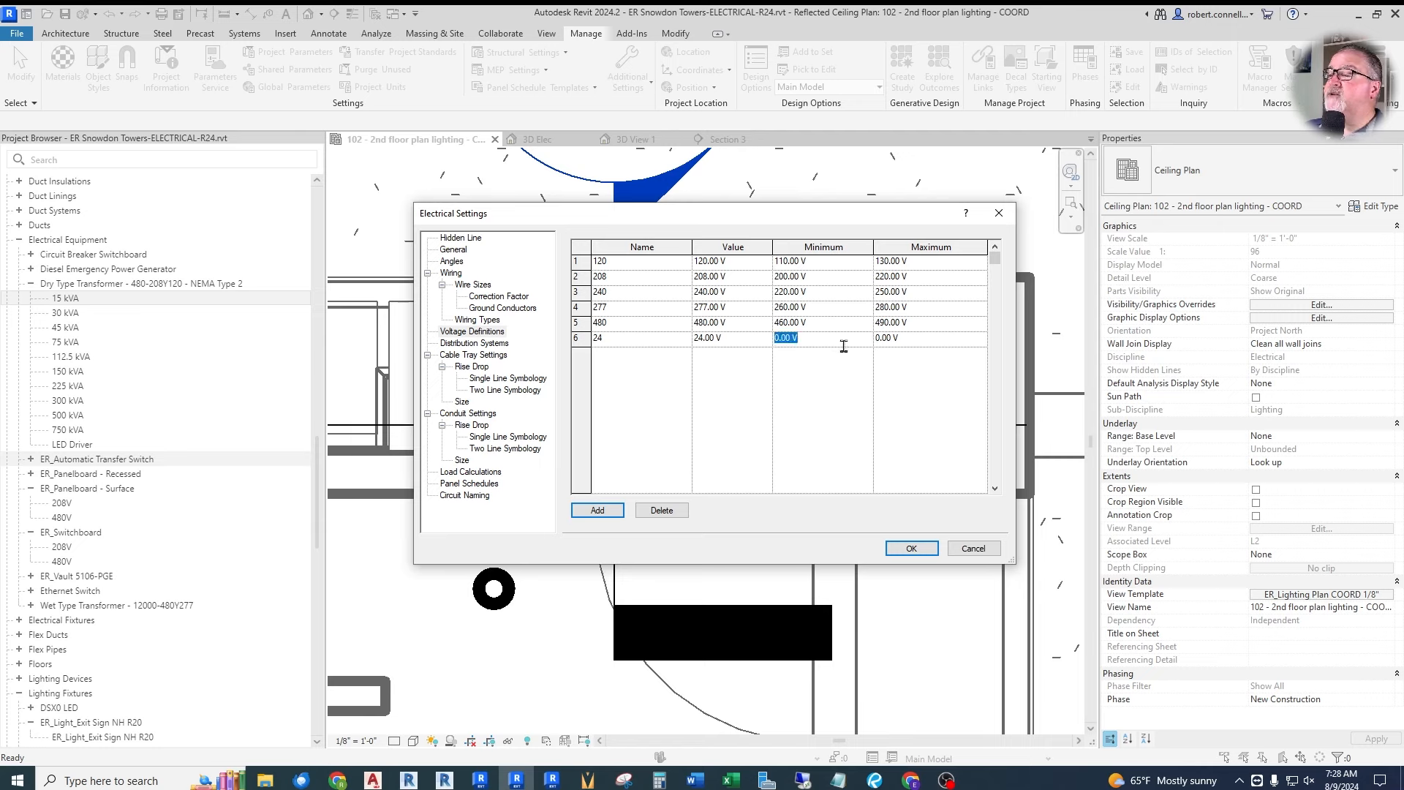
text(22)
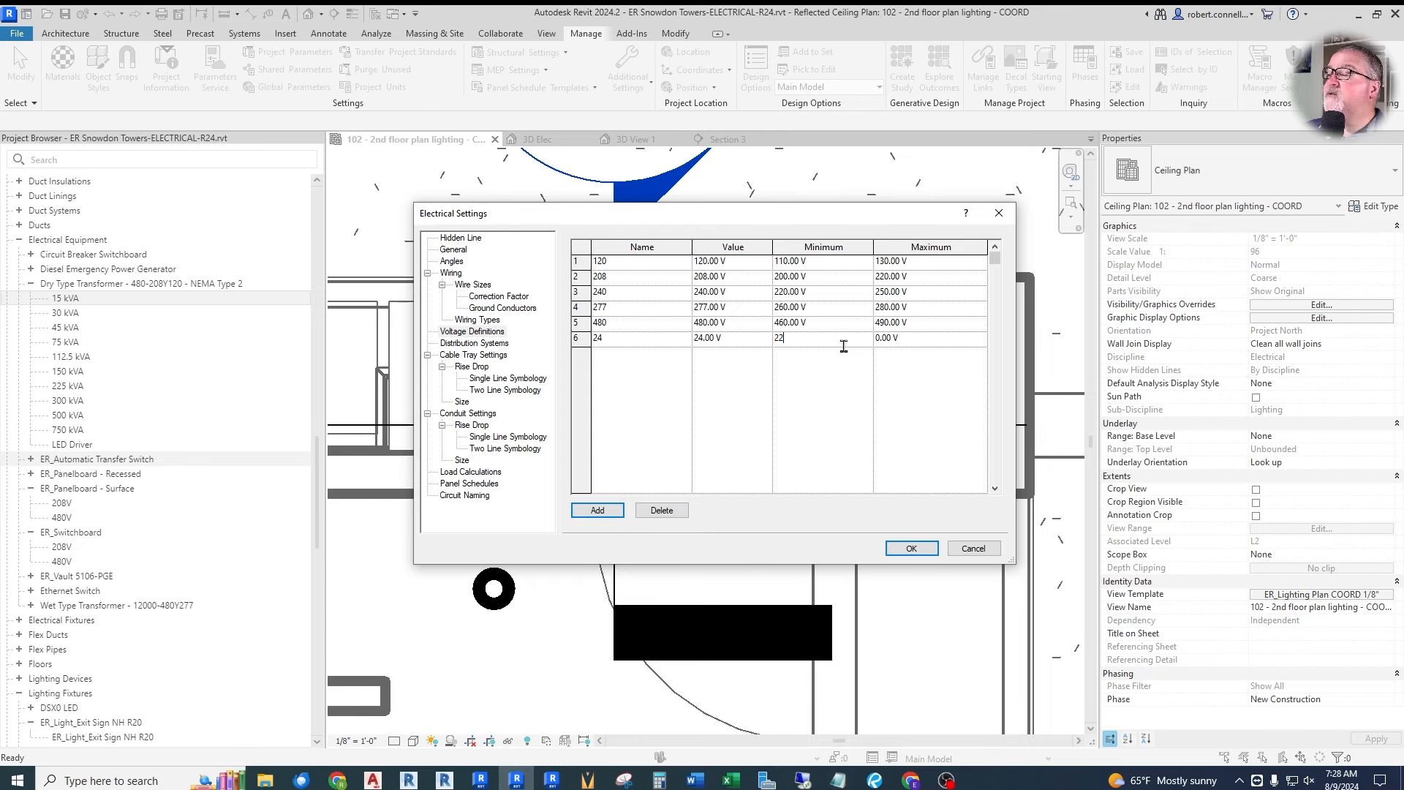
click(926, 342)
text(26)
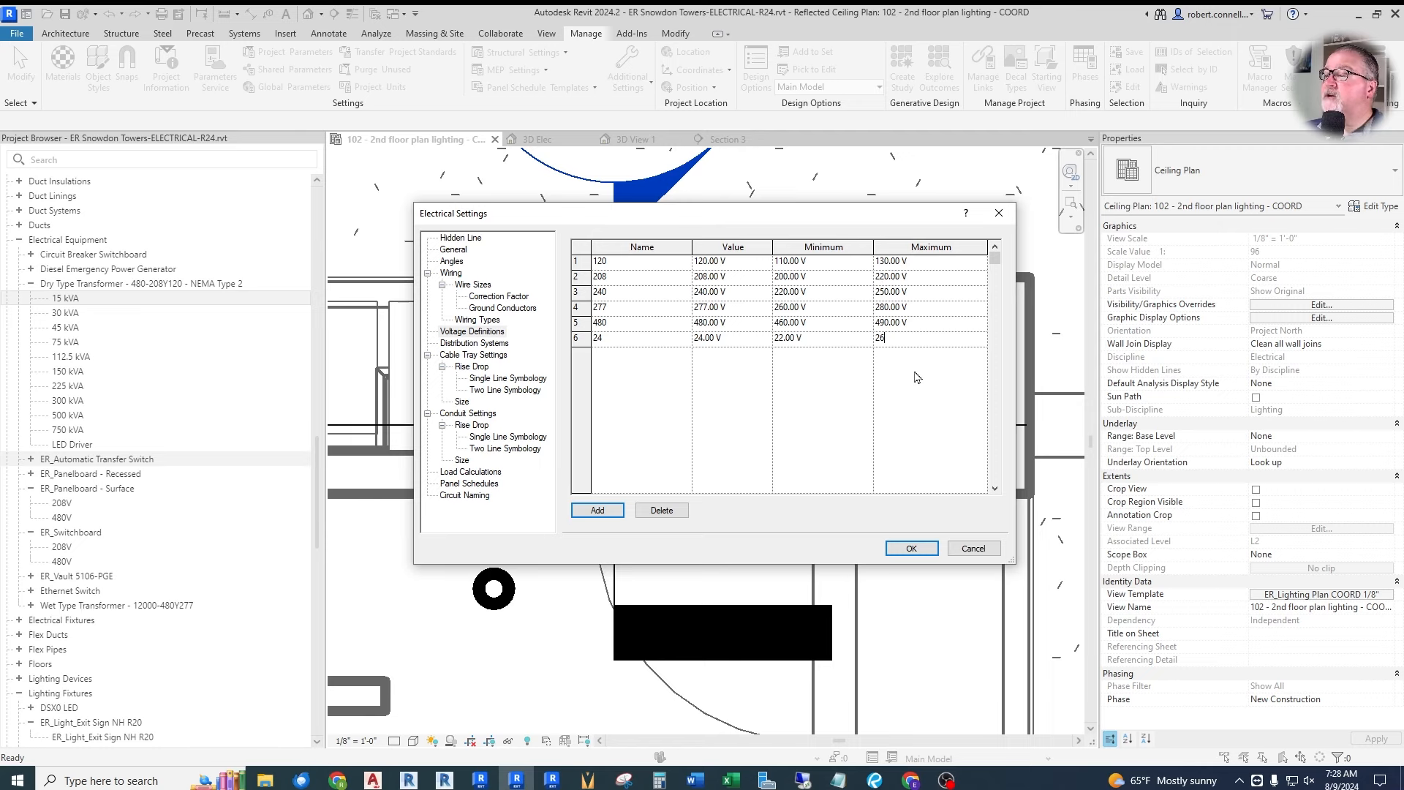
click(912, 549)
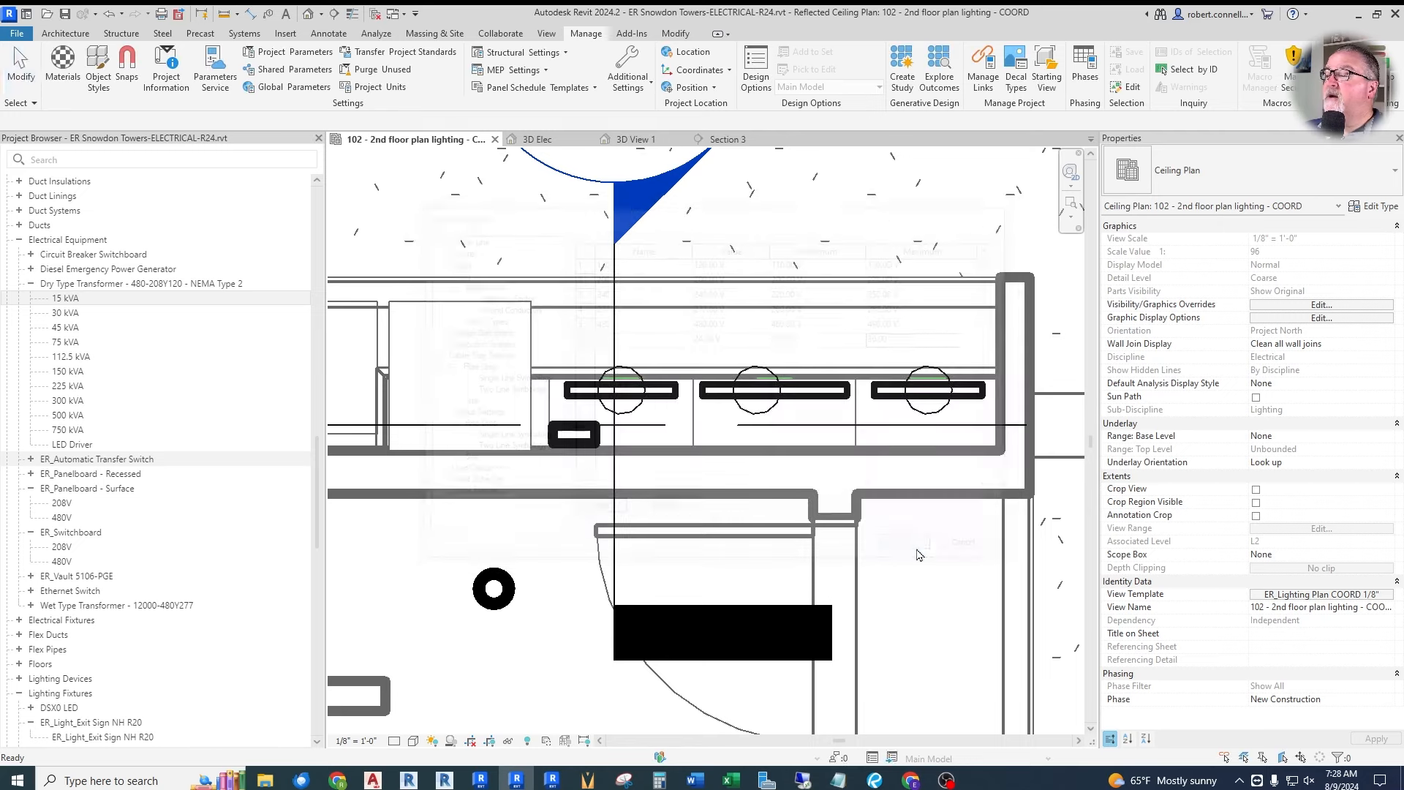
Set the L-G voltage of the 24V DC distribution system to 24, and save the electrical settings.
click(513, 69)
click(526, 127)
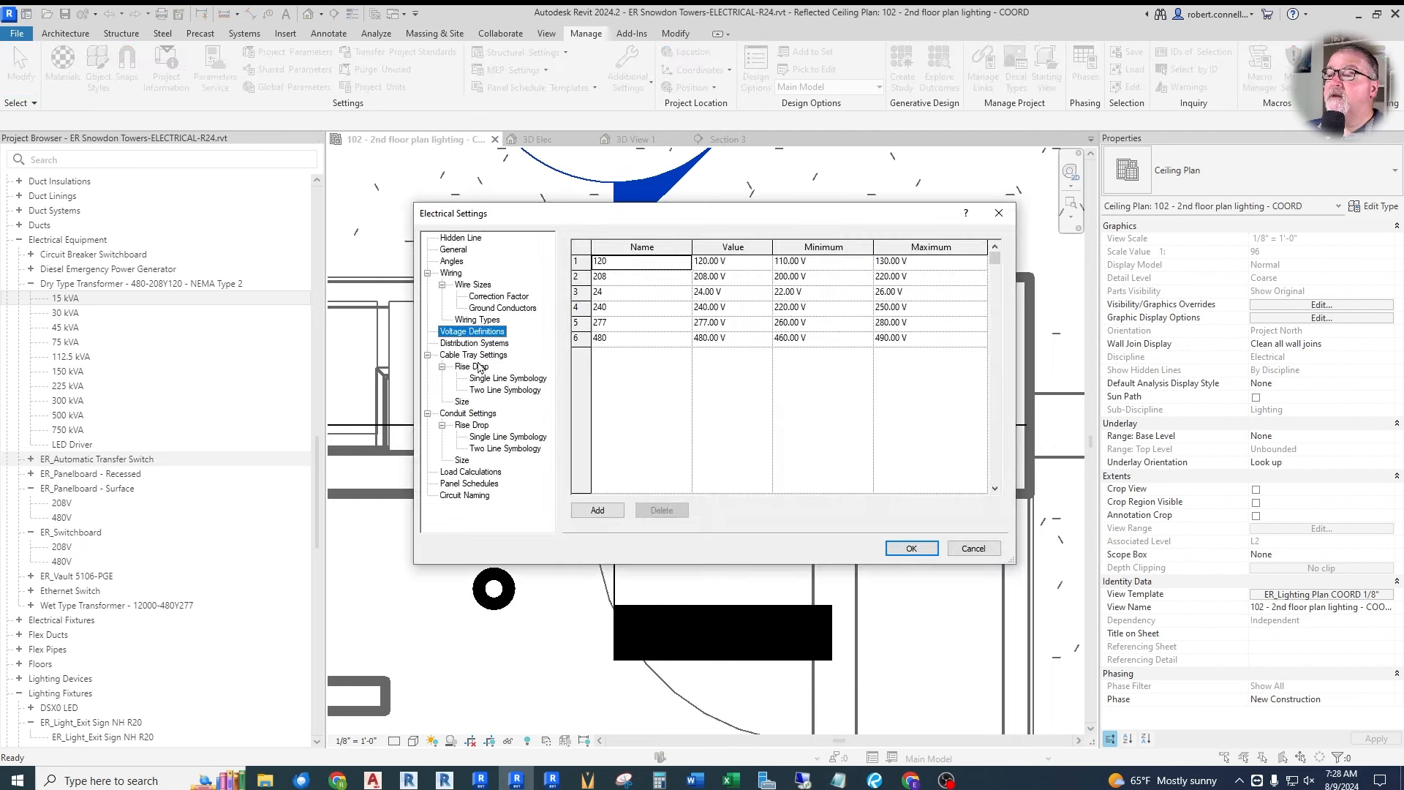
click(482, 344)
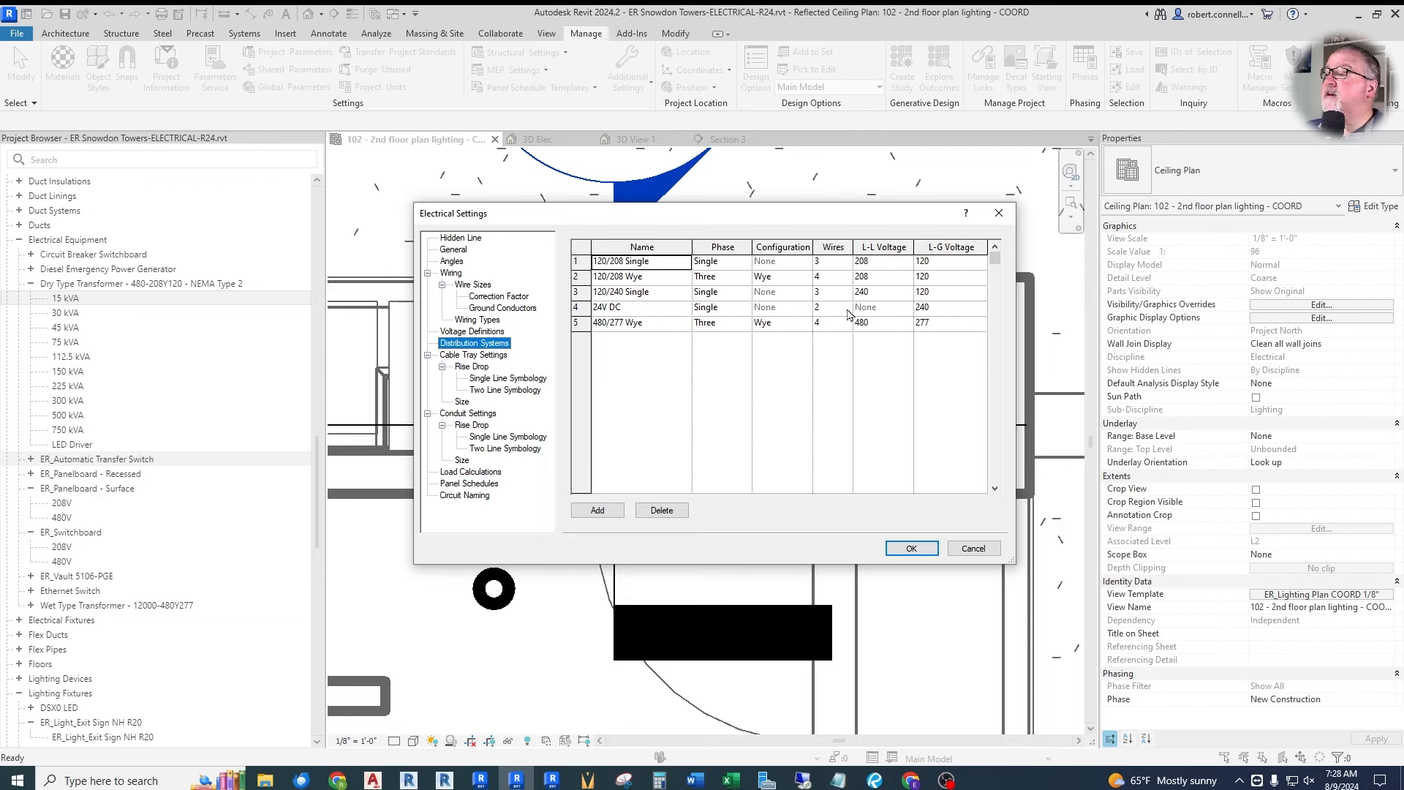
click(939, 315)
click(981, 313)
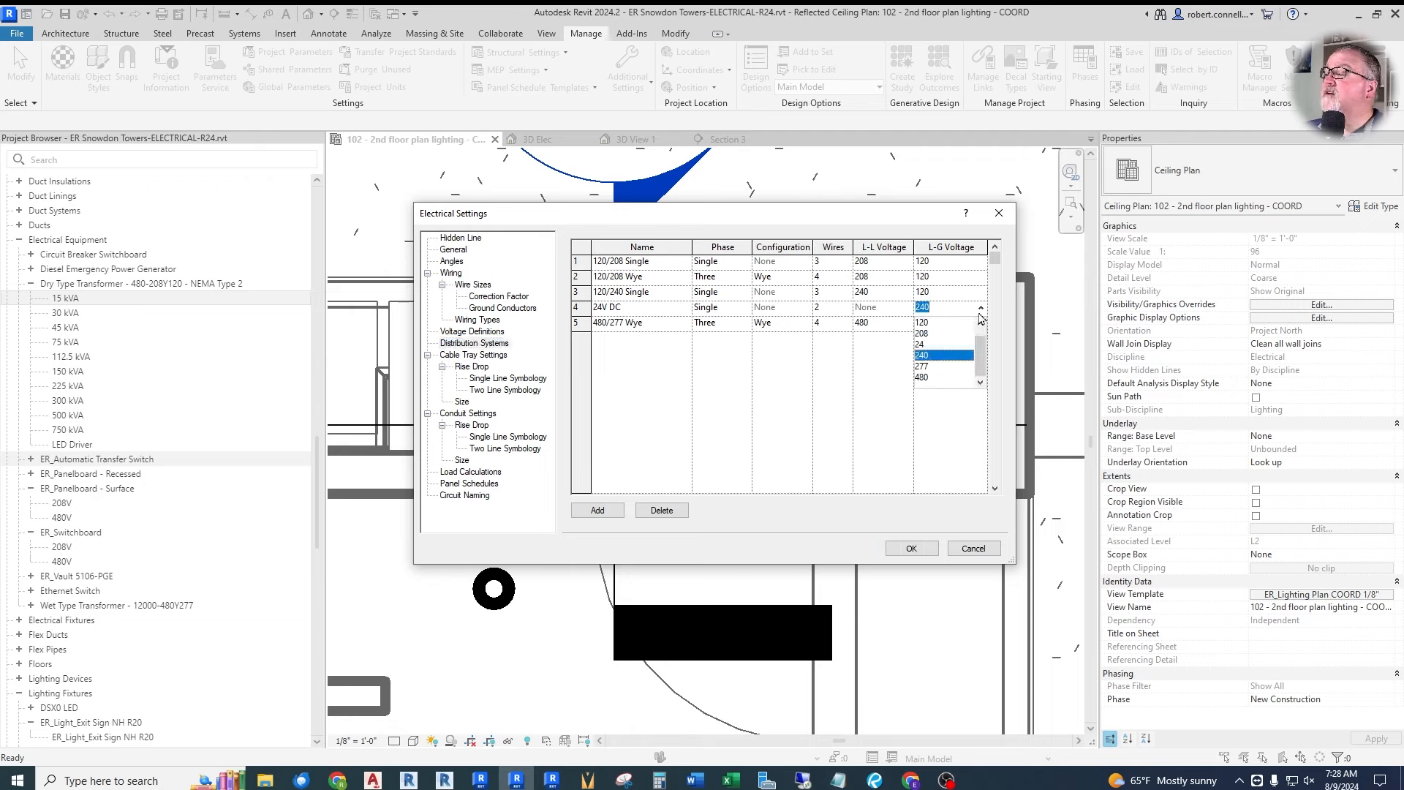
click(944, 345)
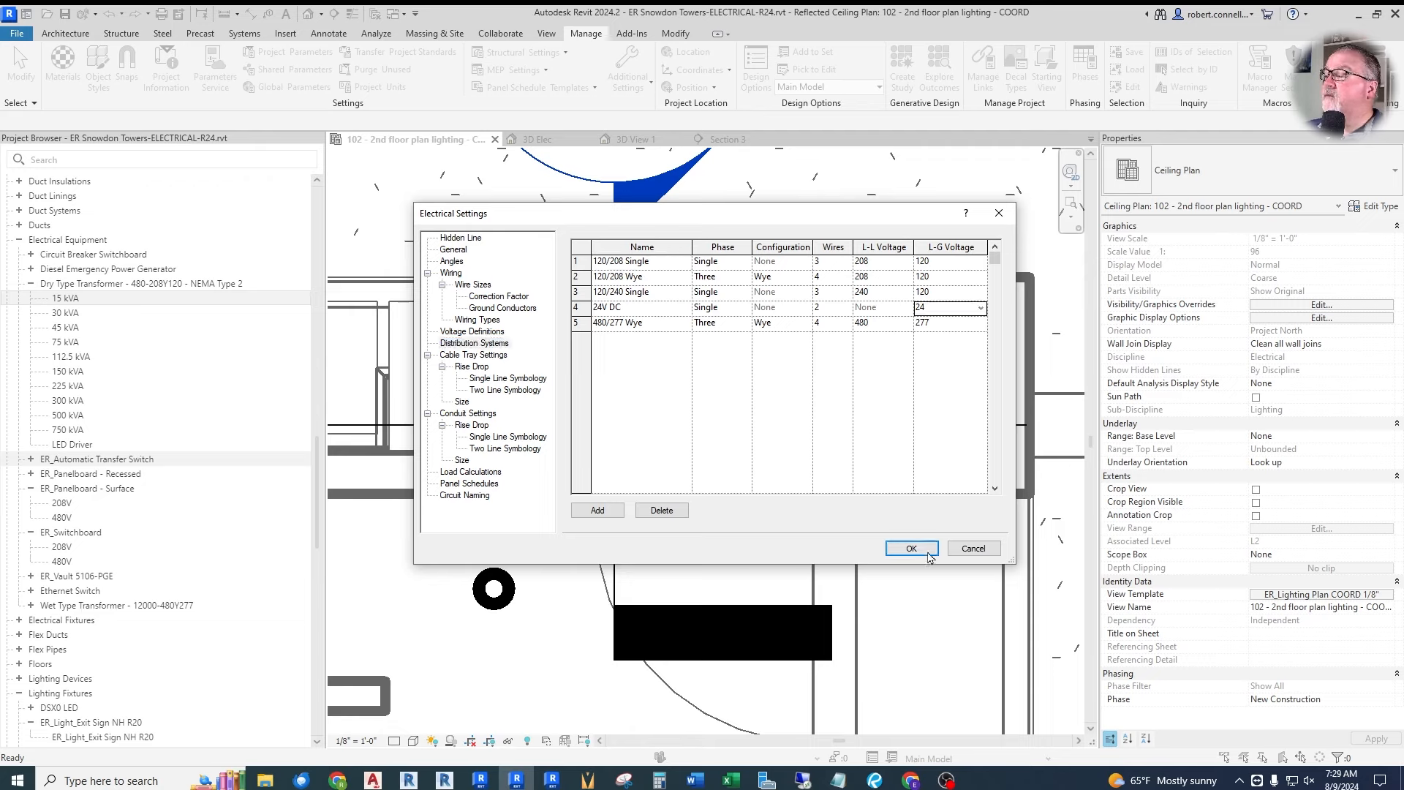
click(921, 551)
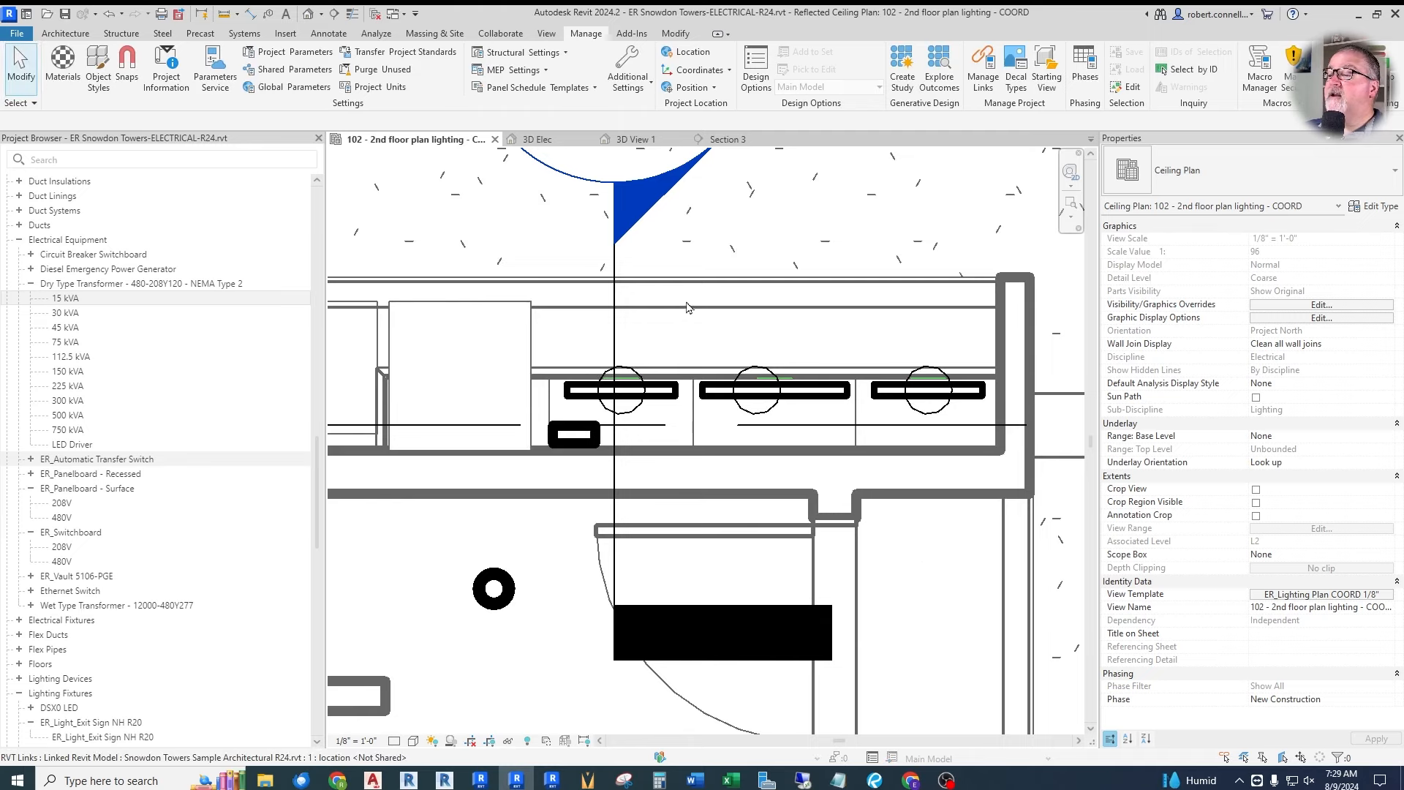
Assign 24V DC as the secondary distribution system of the LED driver in Studio Unit 203.
click(575, 436)
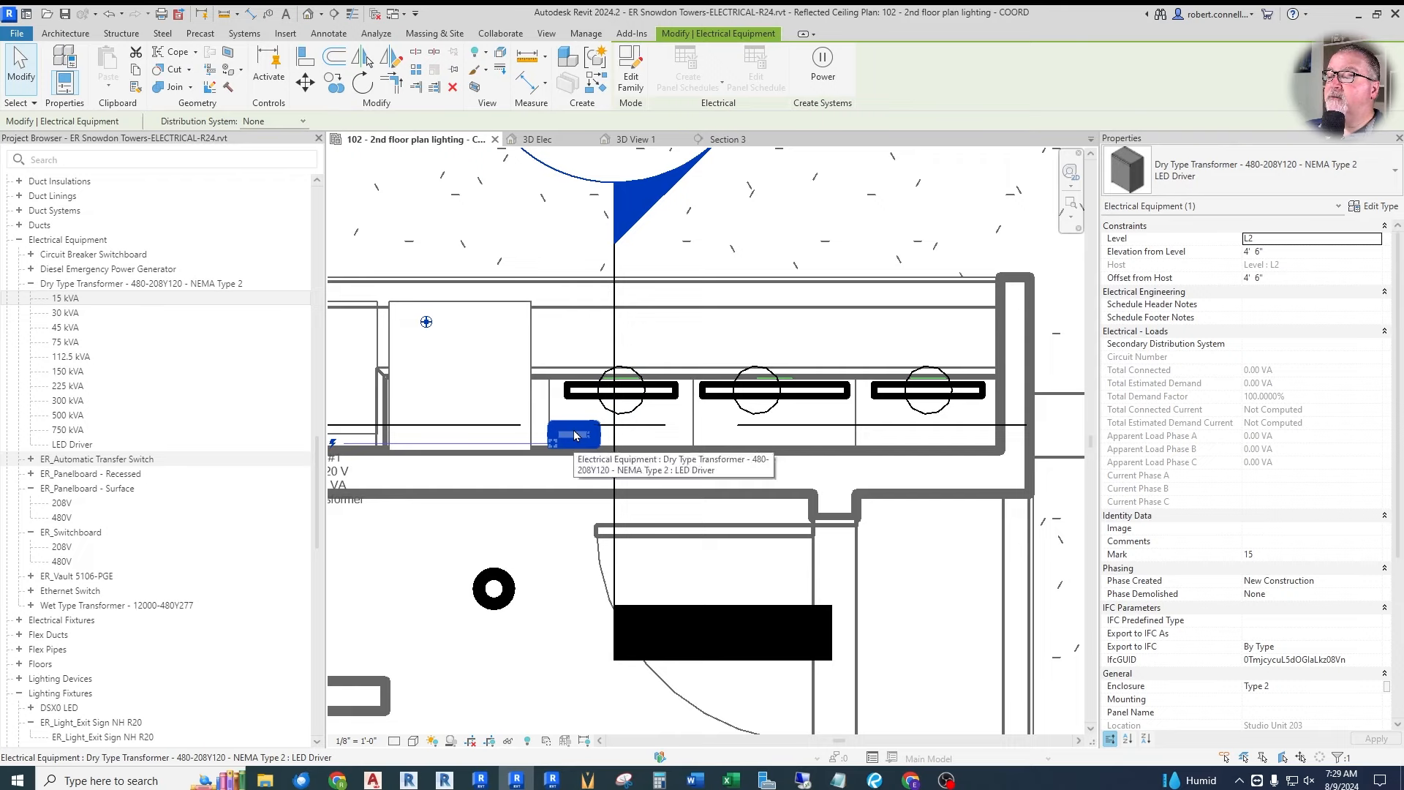
scroll(1204, 485, down, 6)
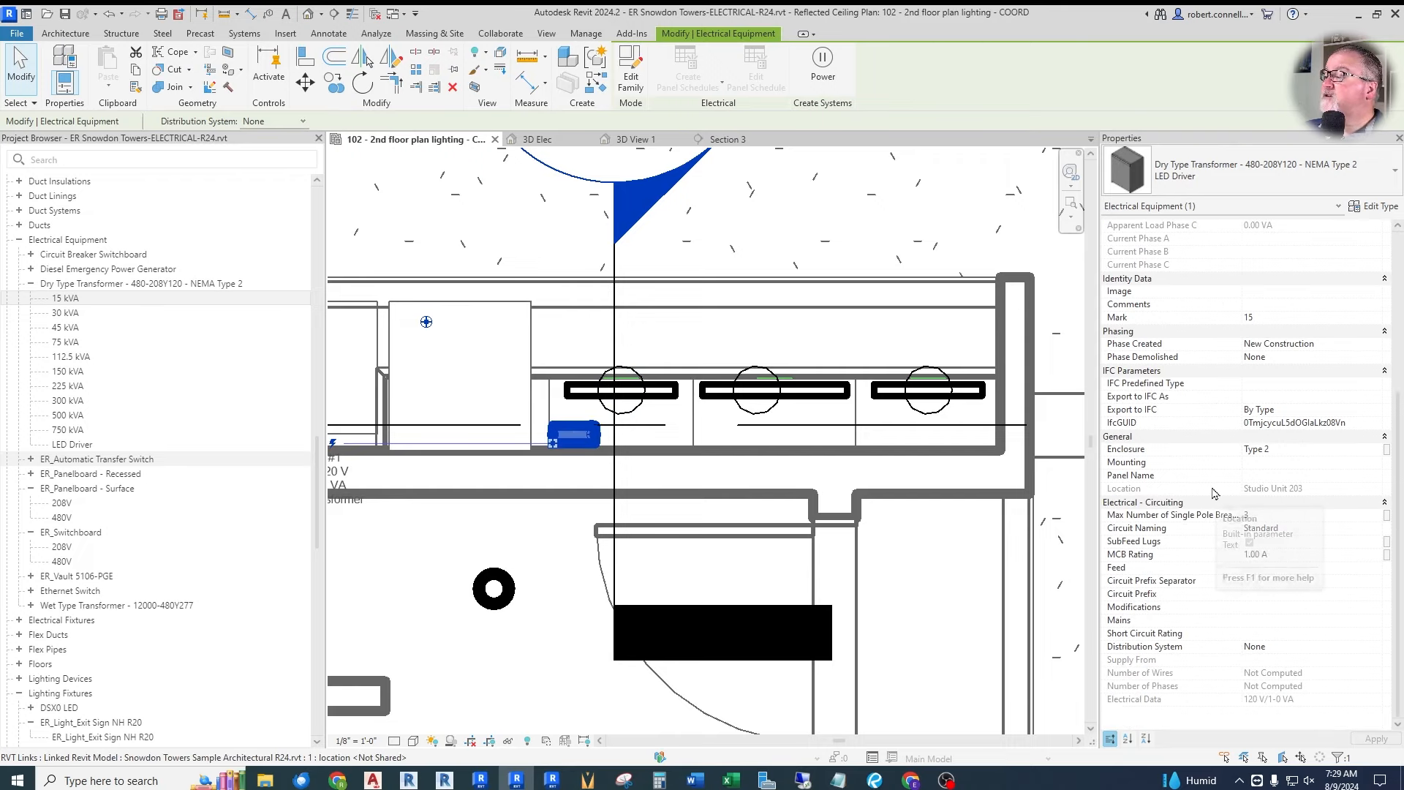
scroll(1199, 432, up, 5)
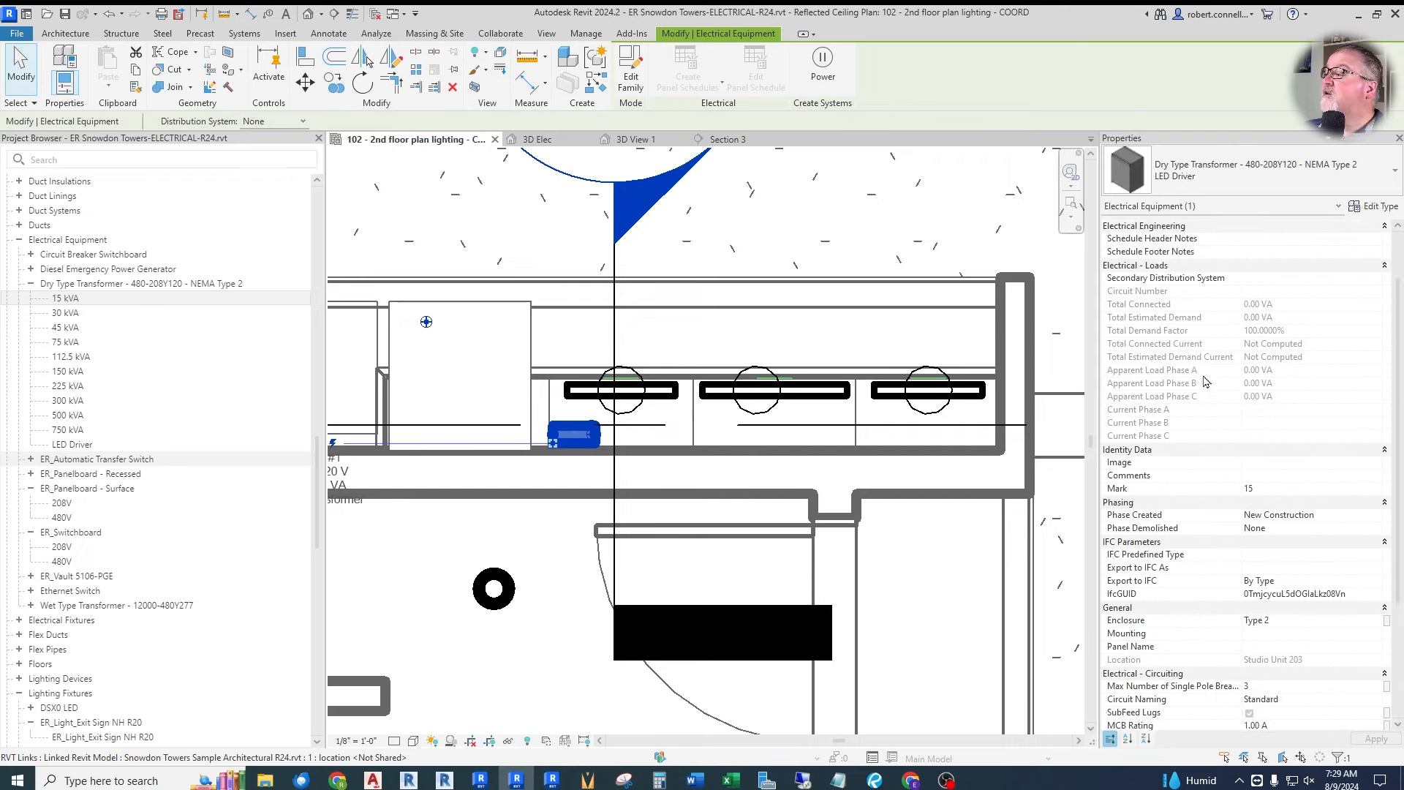
click(1376, 320)
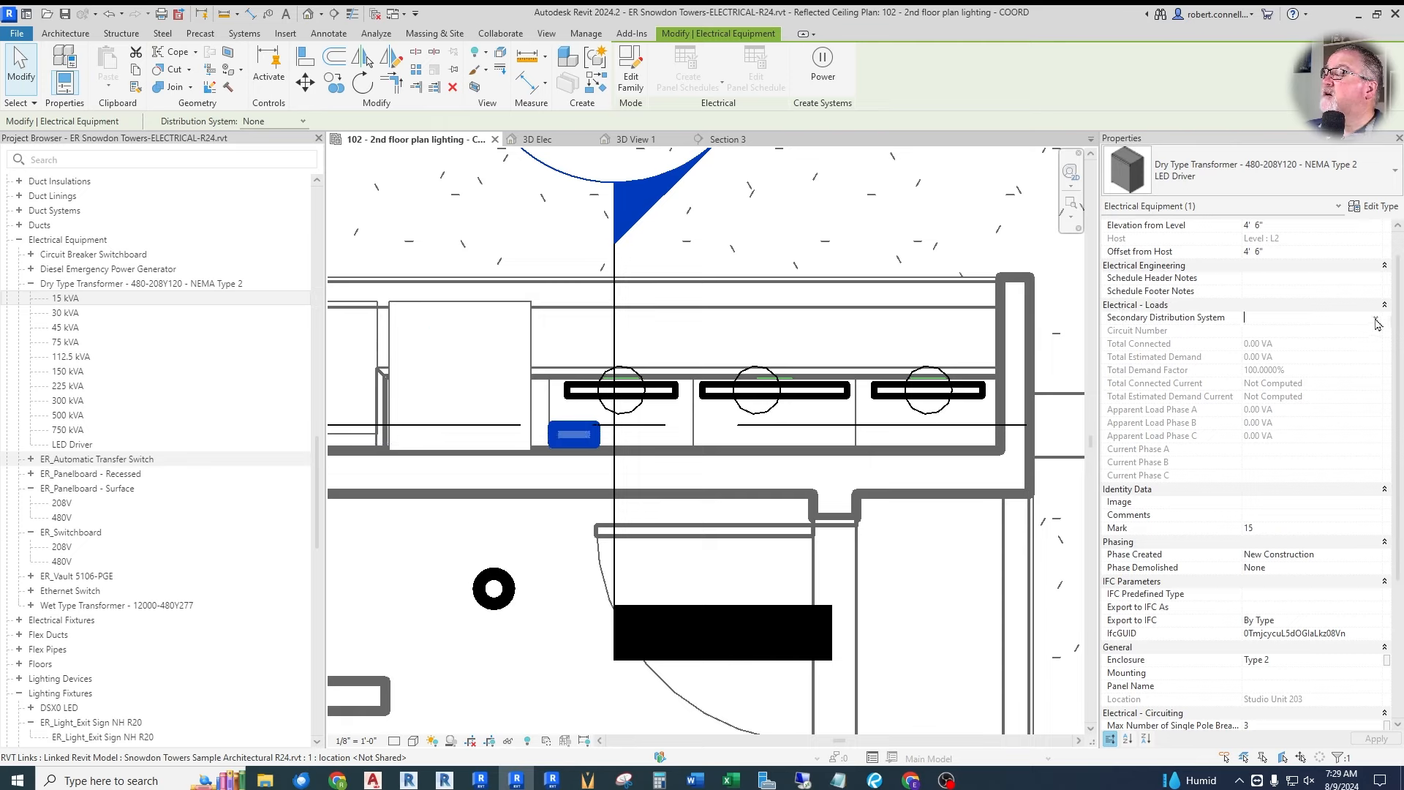
click(1376, 319)
click(1246, 385)
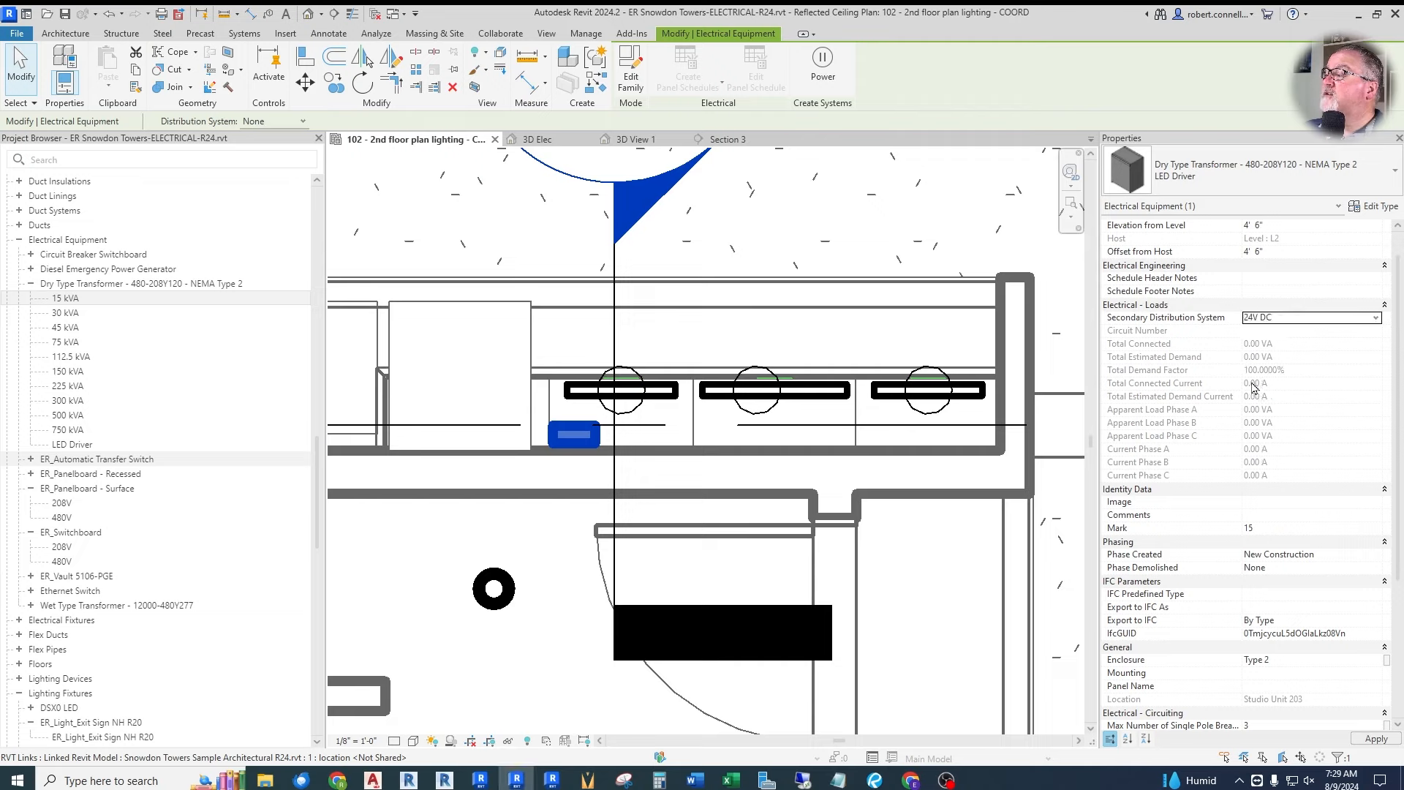
click(1373, 739)
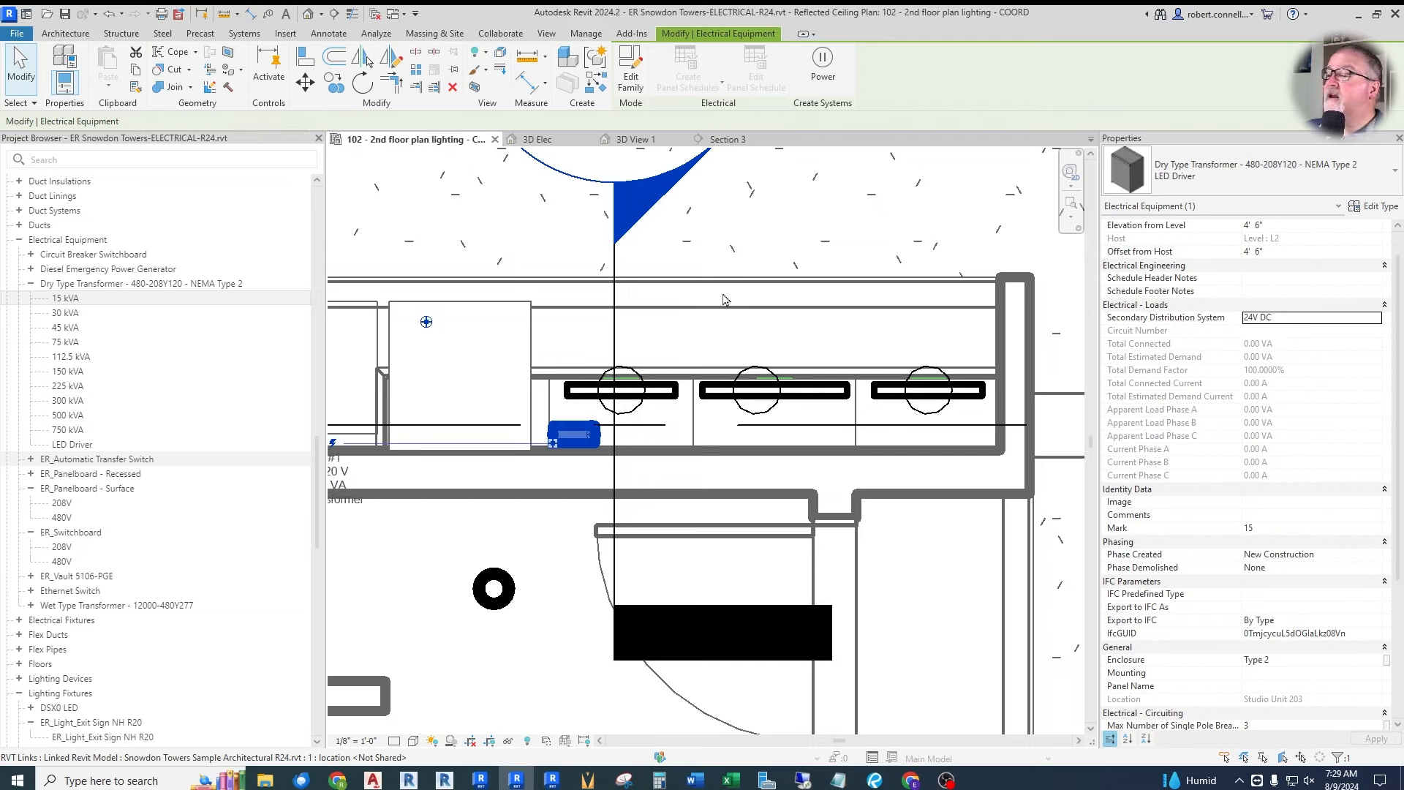
key(Escape)
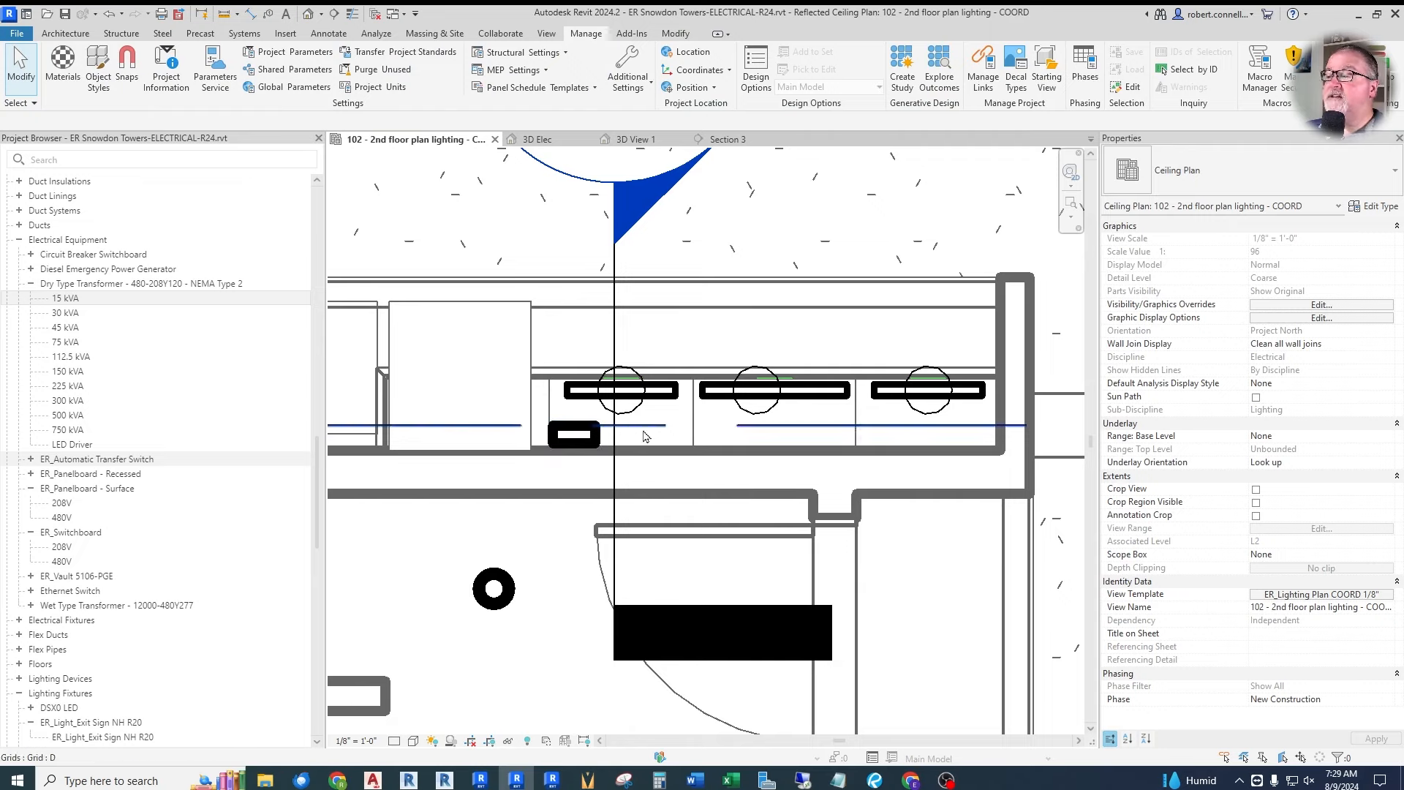
Create a power circuit for the under-cabinet light nearest the LED driver, and check which panels it can connect to.
click(644, 397)
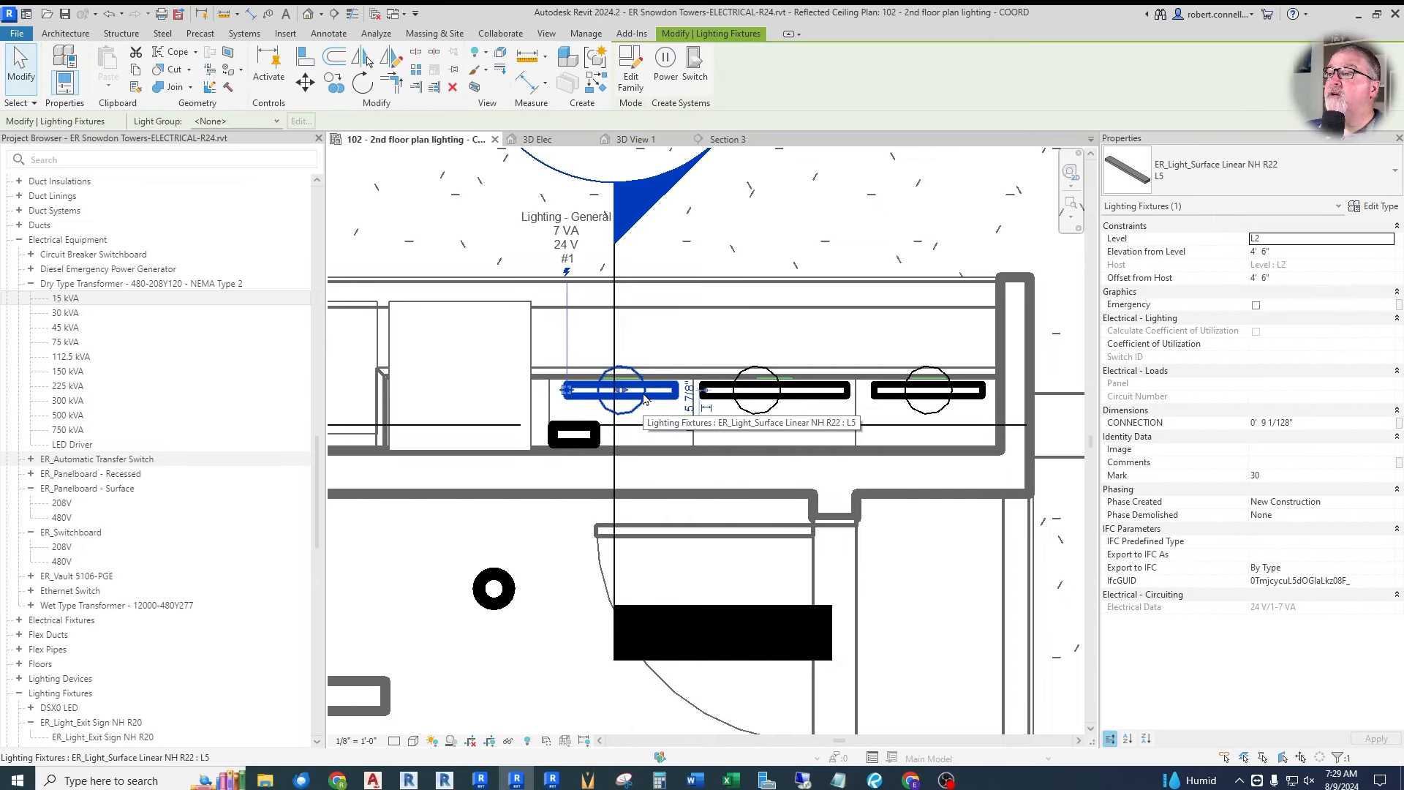
click(668, 72)
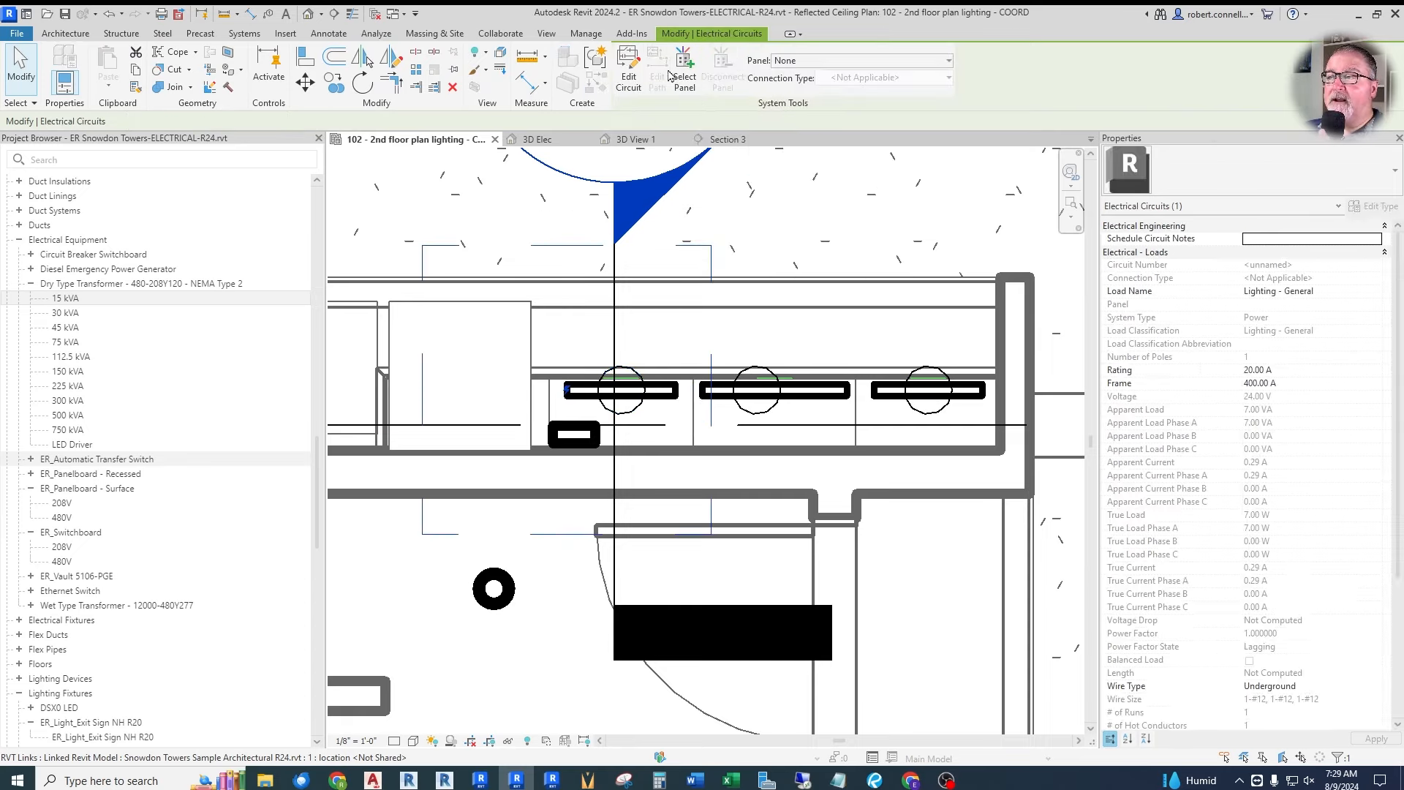
click(949, 62)
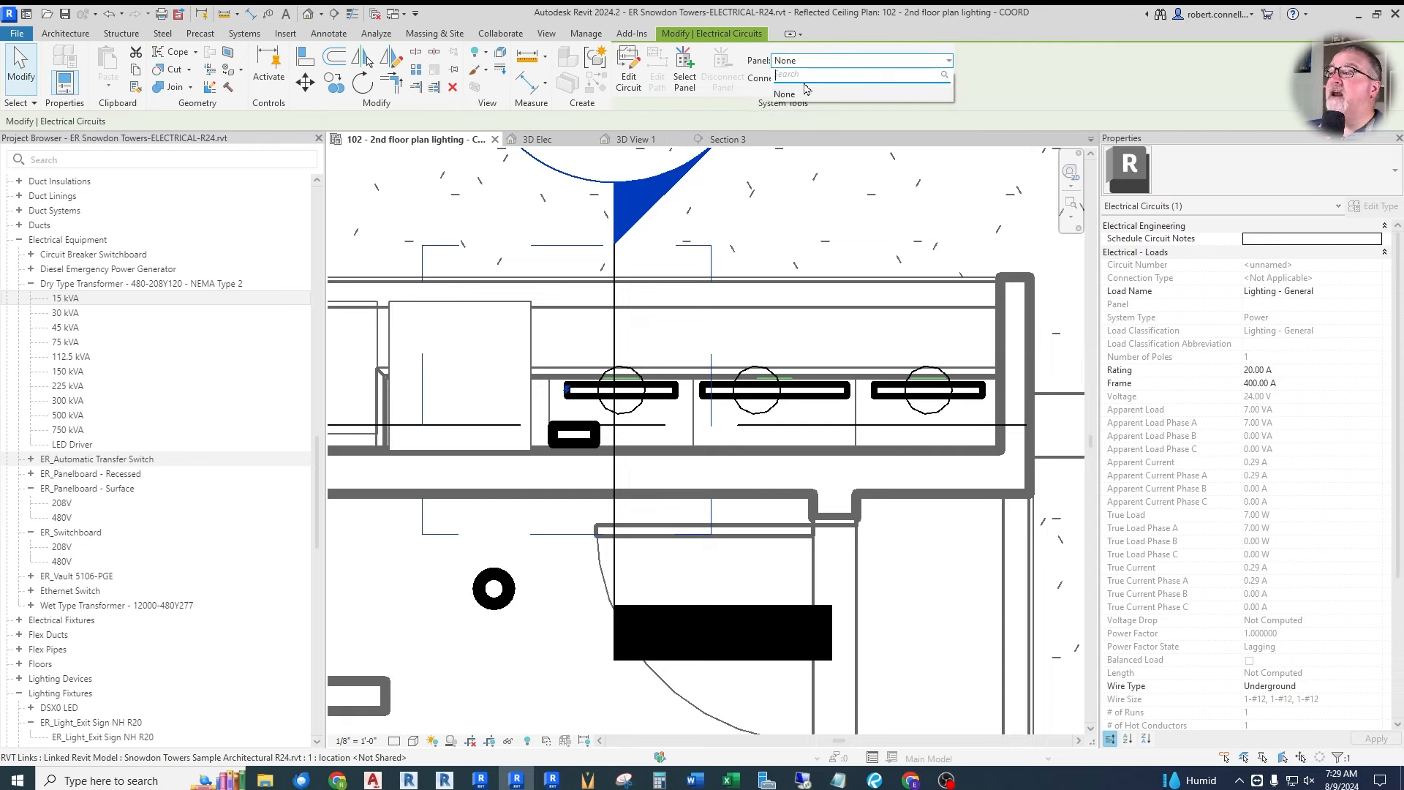
key(Escape)
key(Escape)
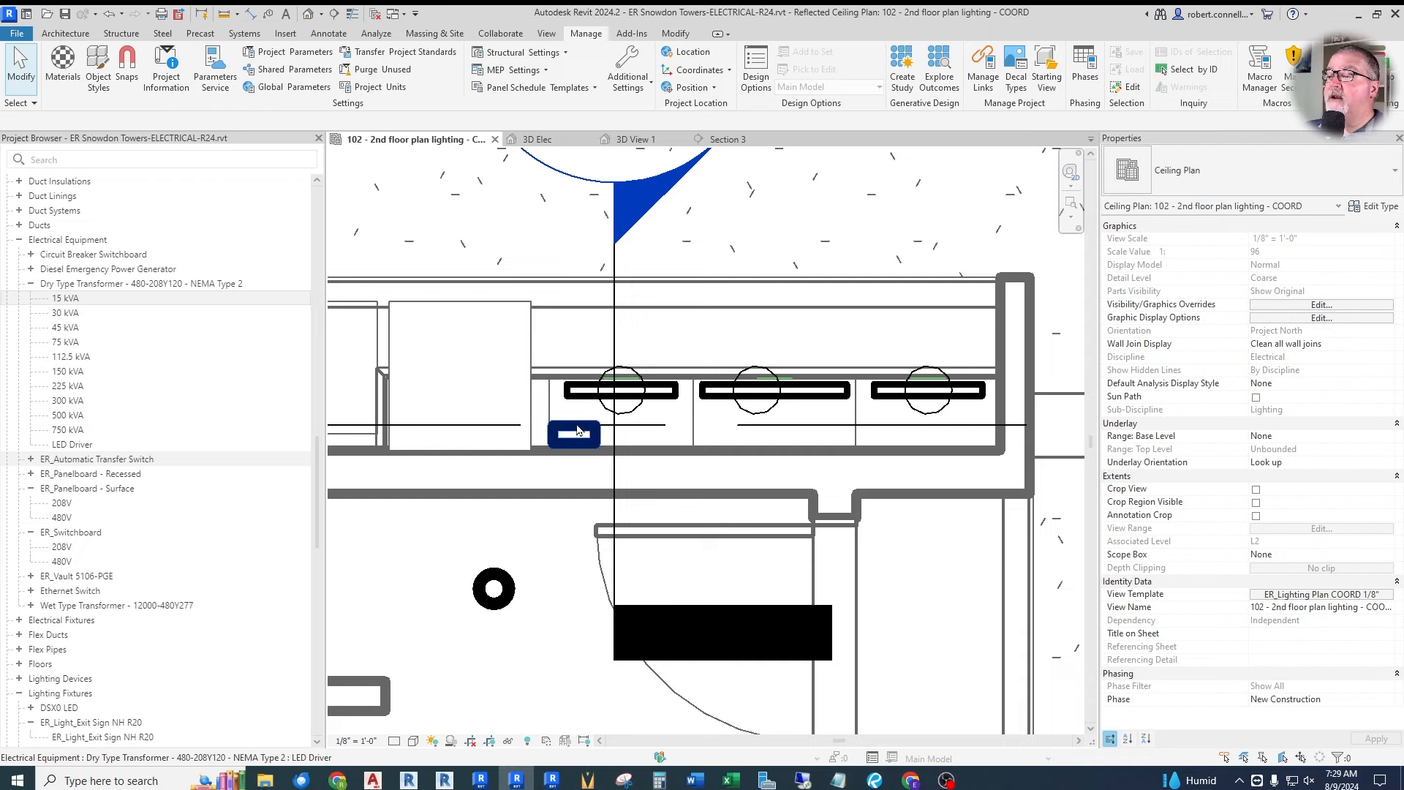
Give the LED driver the panel name D1.
click(578, 431)
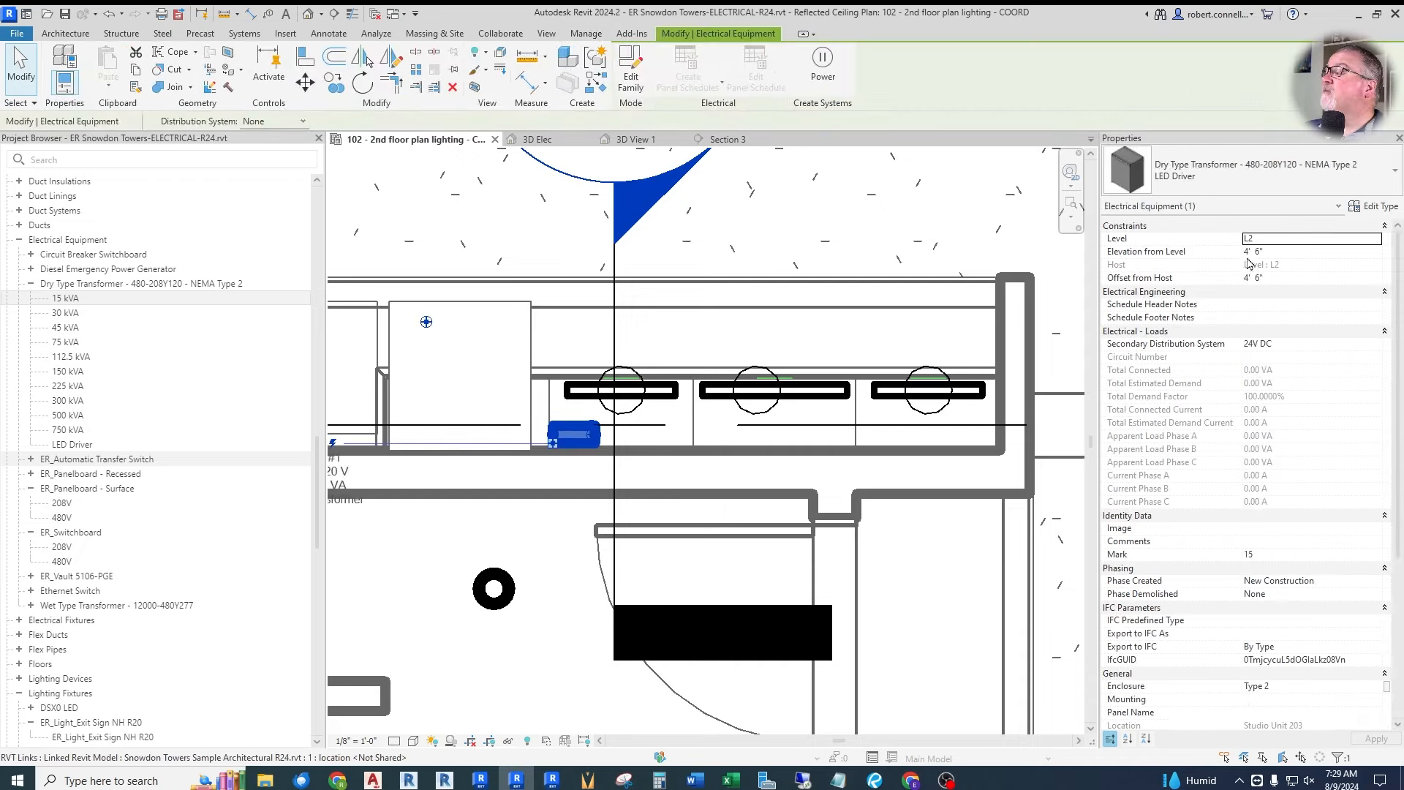
scroll(1271, 542, down, 6)
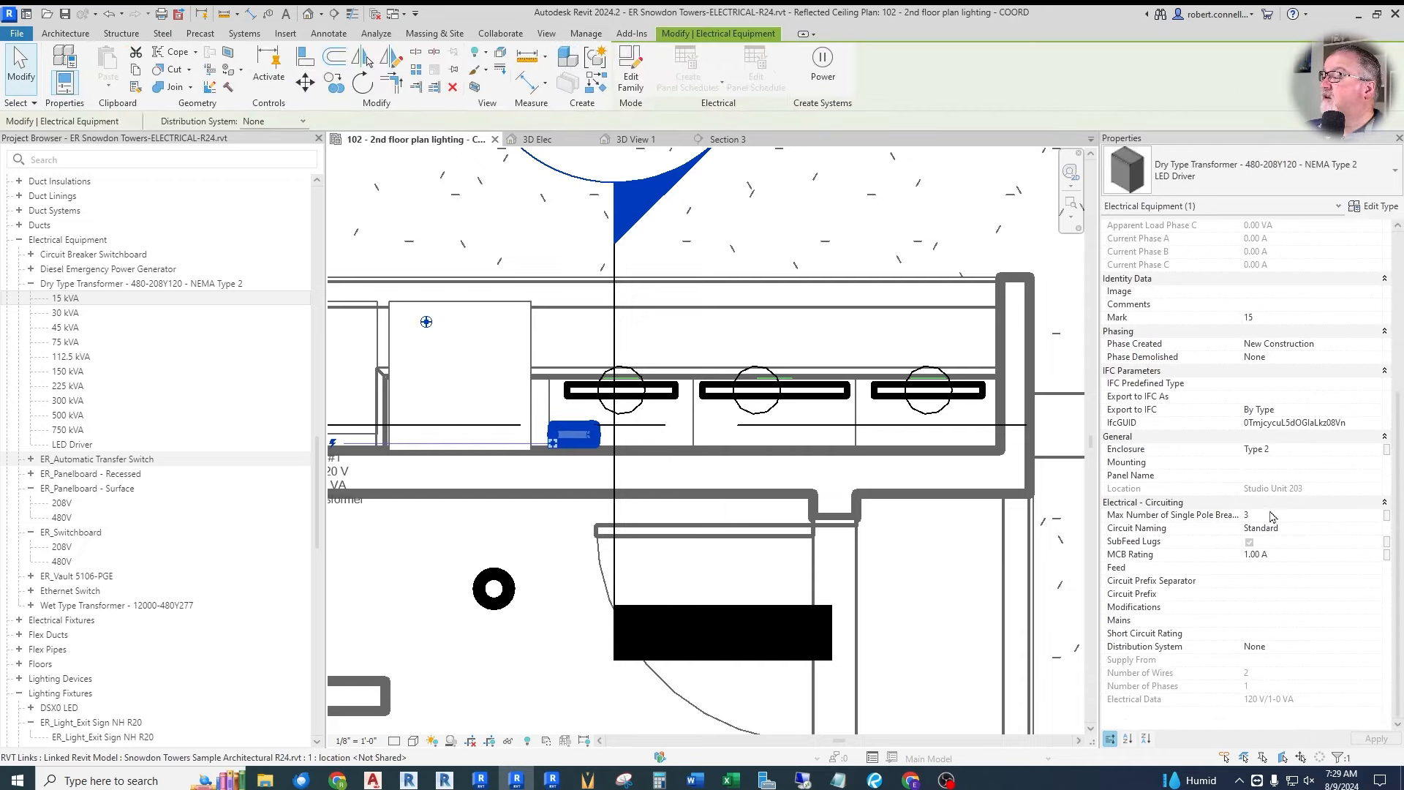
click(1272, 476)
text(D1)
key(Return)
click(1377, 739)
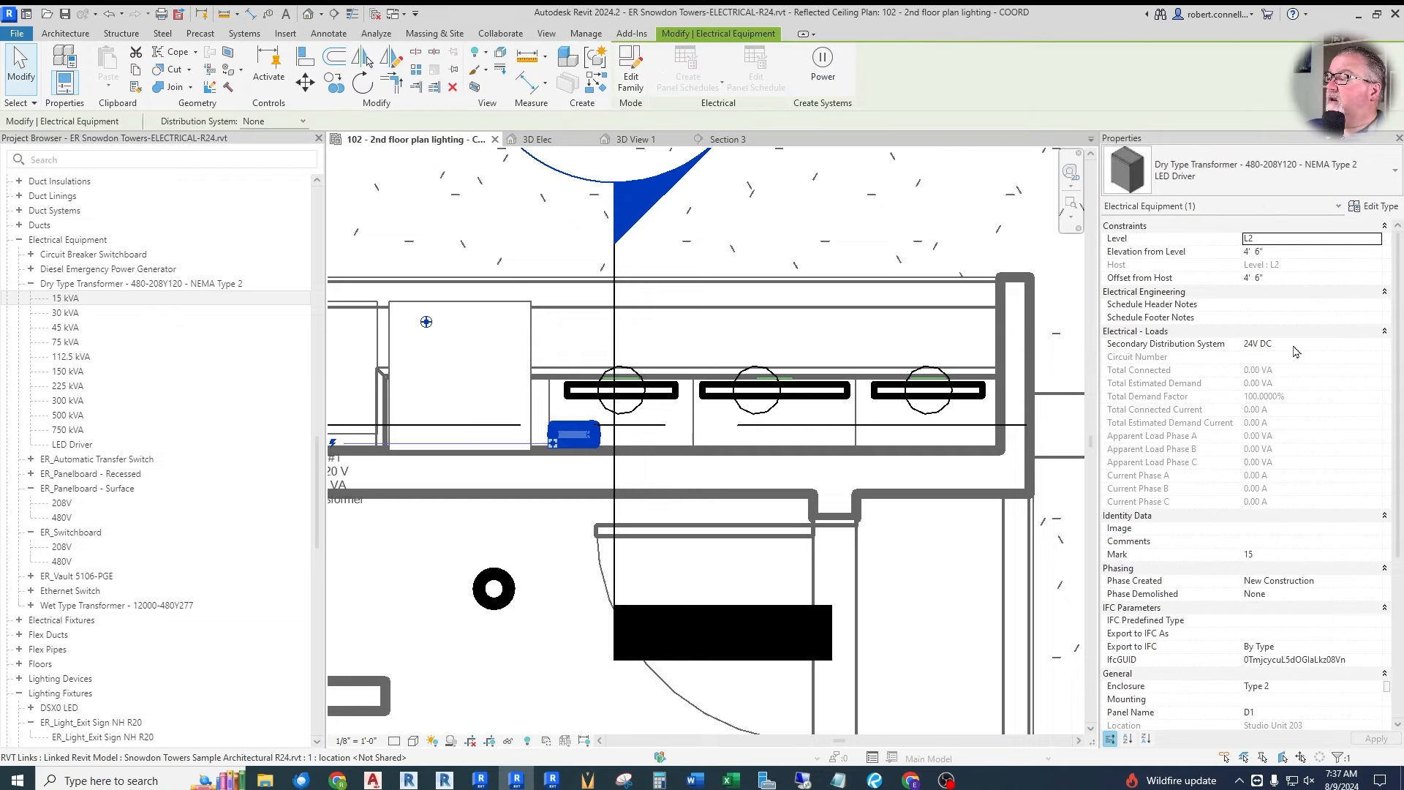
Check which primary distribution systems can be assigned to LED driver D1.
scroll(1296, 352, down, 6)
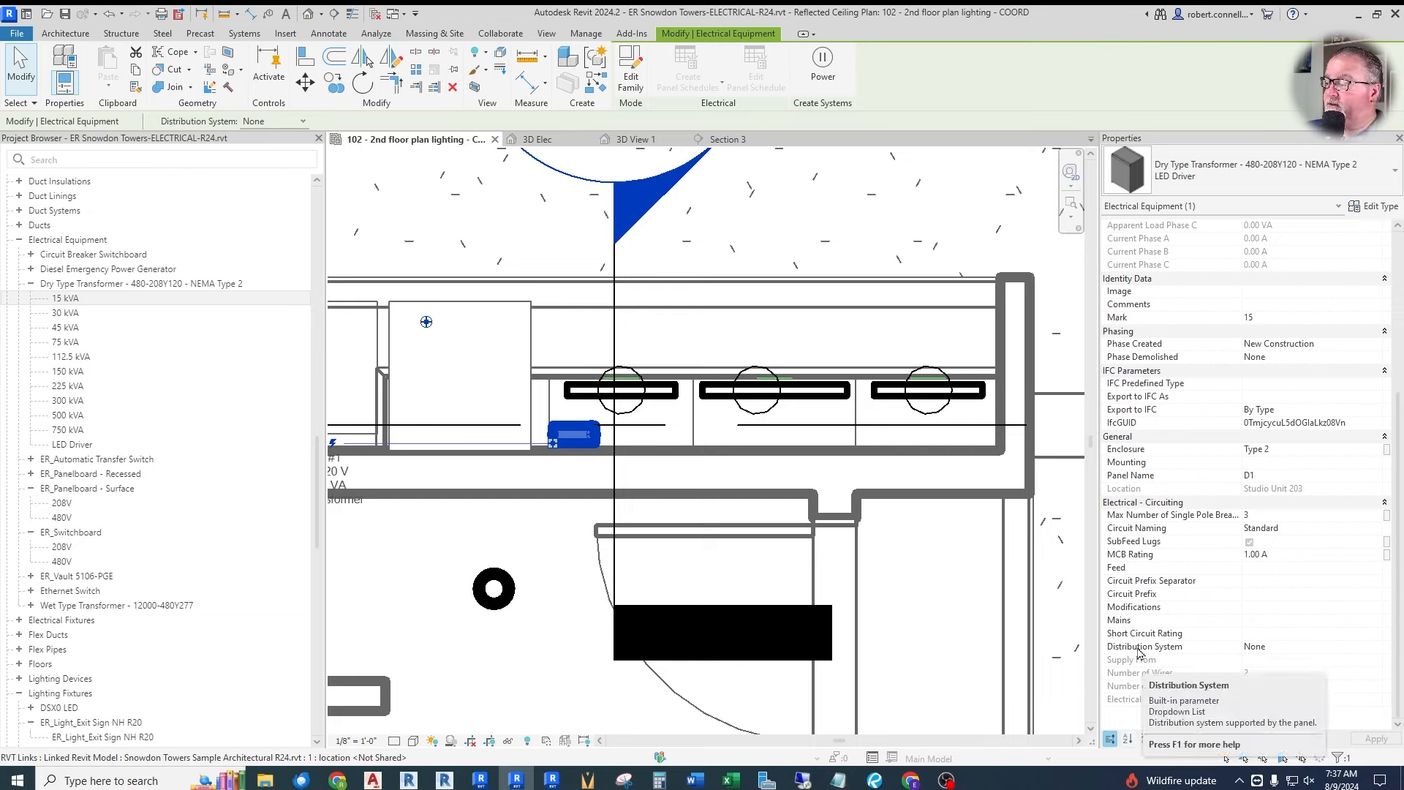
click(1282, 648)
click(1279, 648)
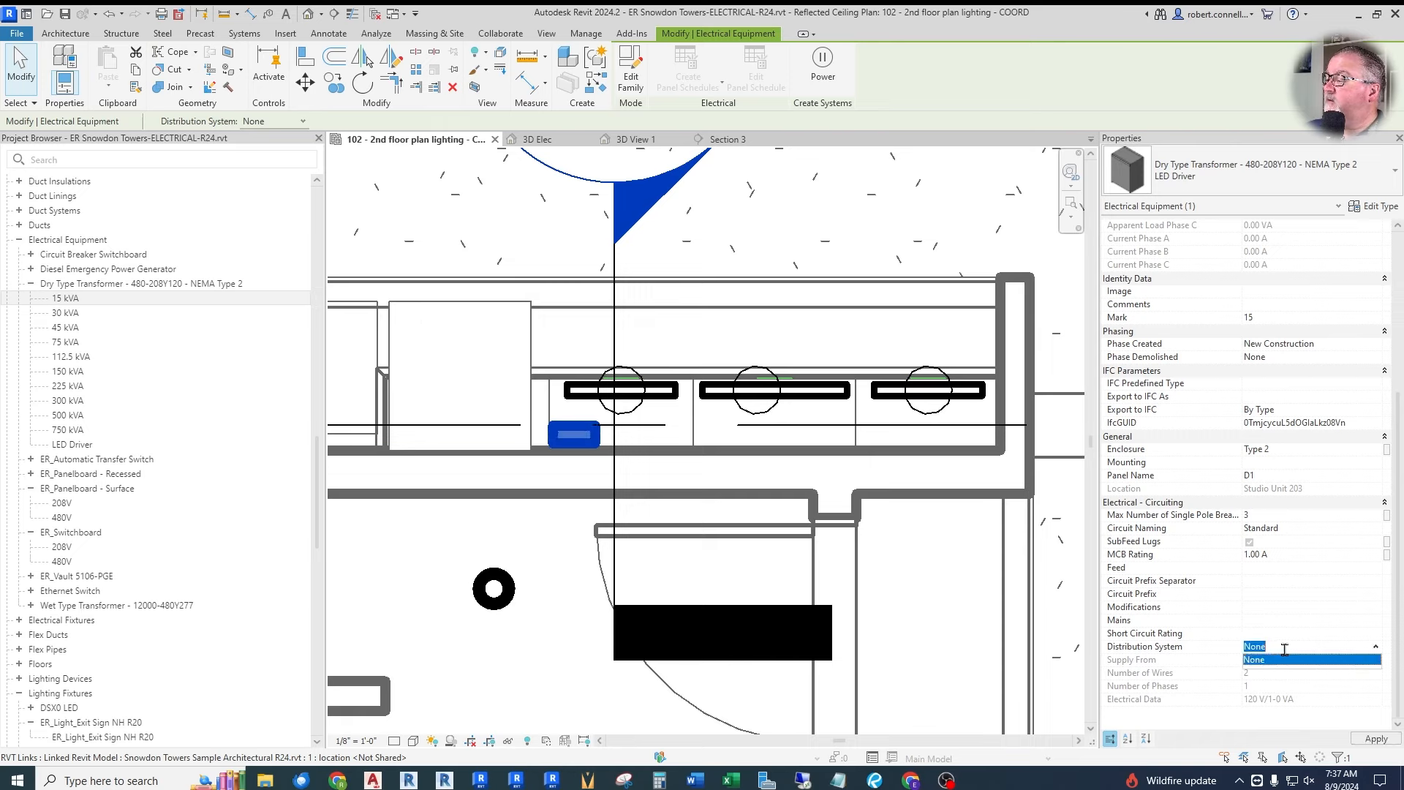
click(1286, 649)
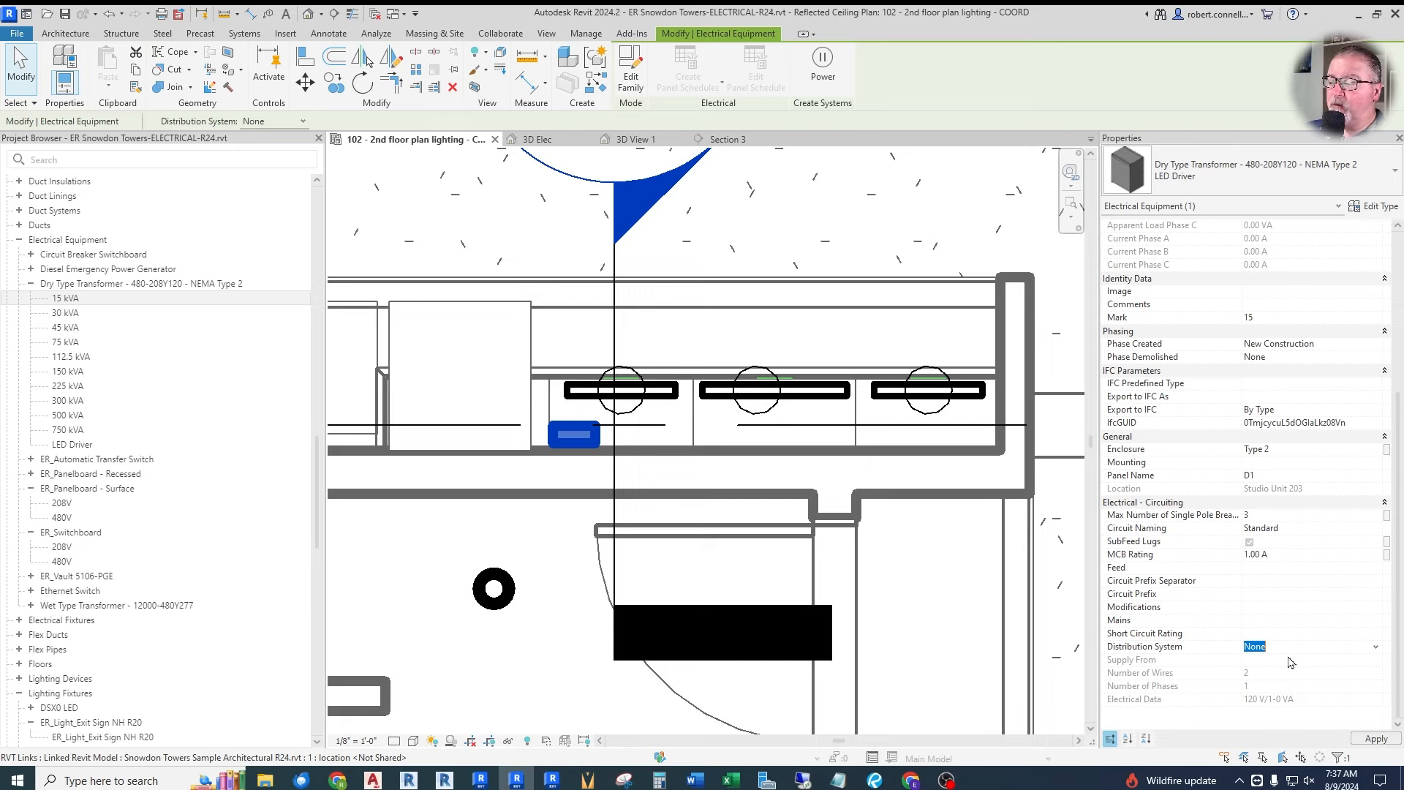
key(Escape)
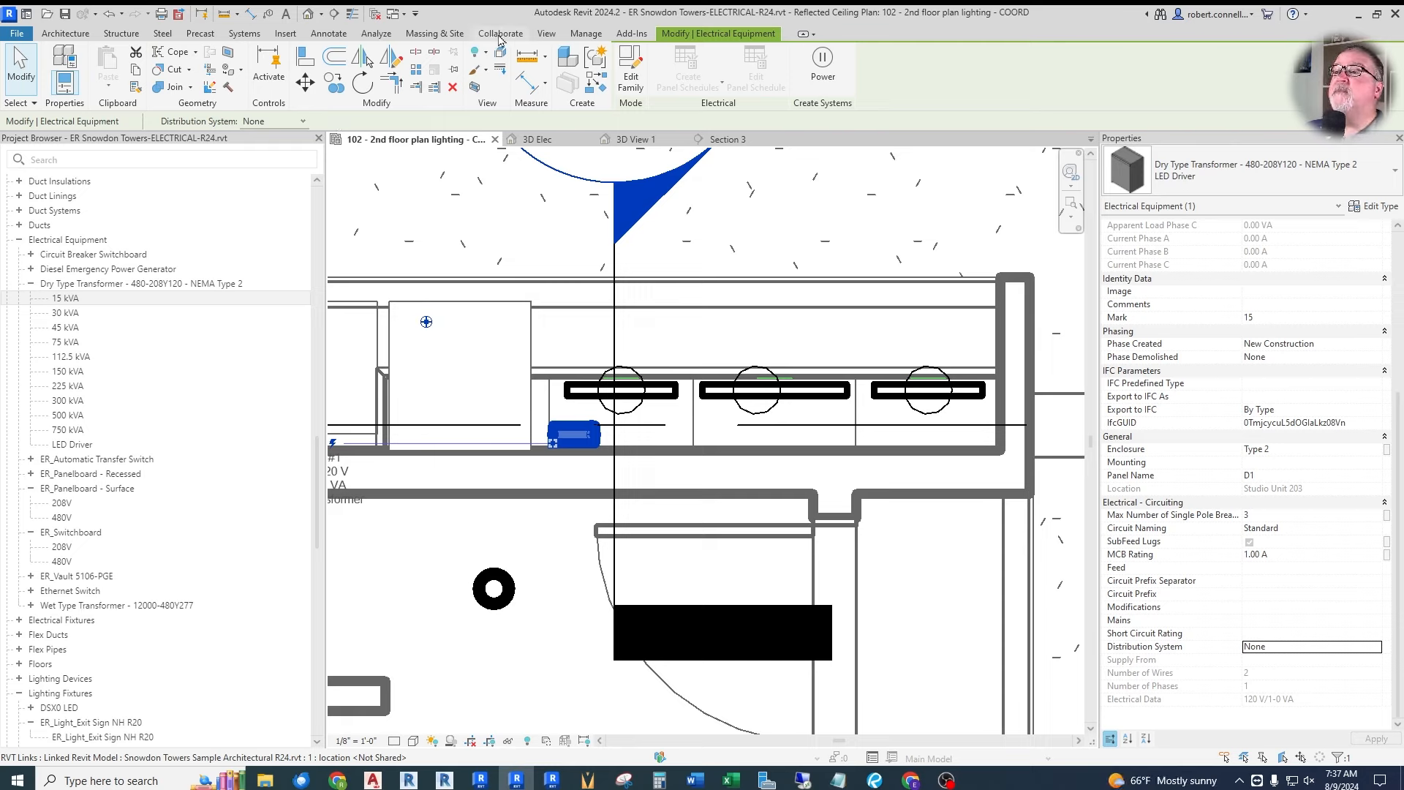
Add a single-phase distribution system named "120V" with an L-G voltage of 120, and save the electrical settings.
click(586, 33)
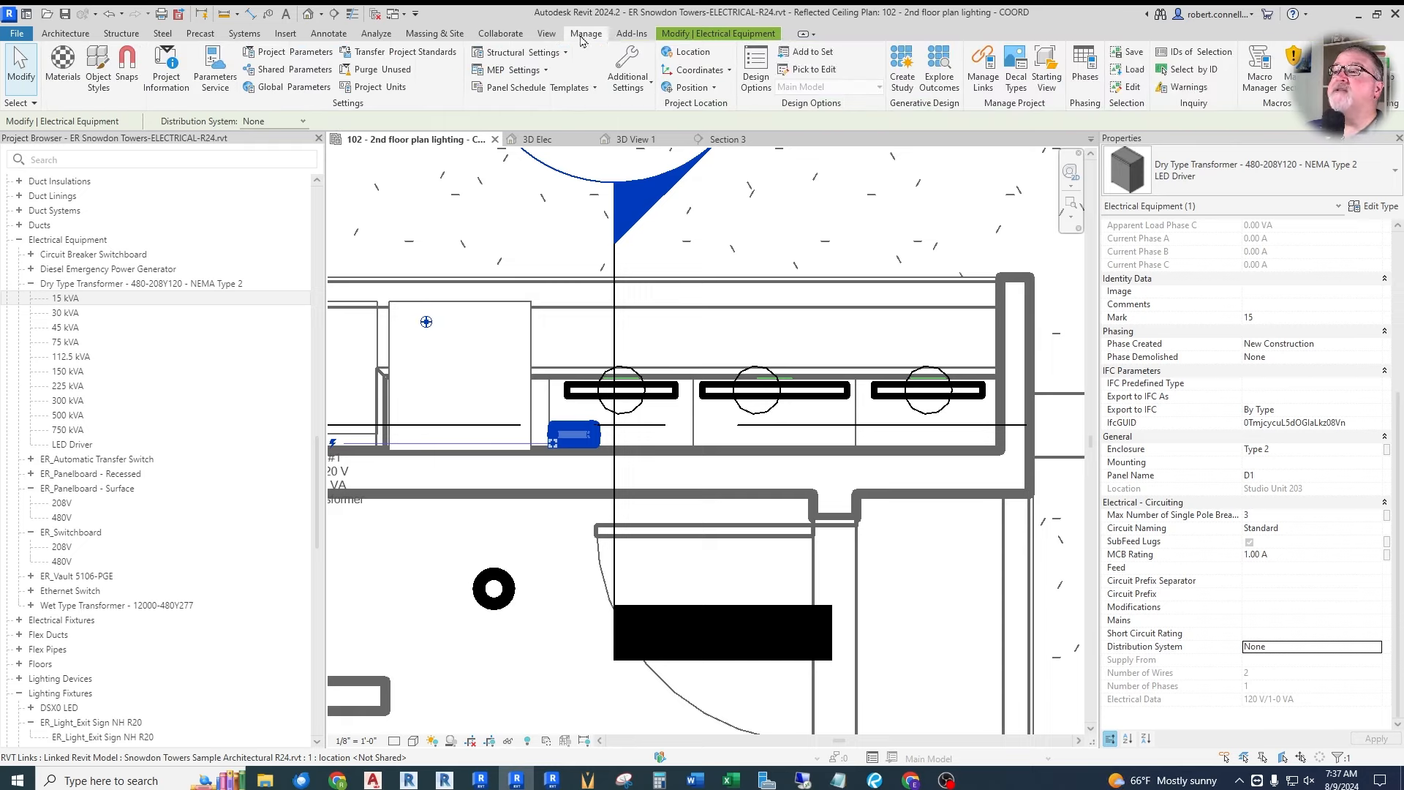
click(529, 70)
click(532, 123)
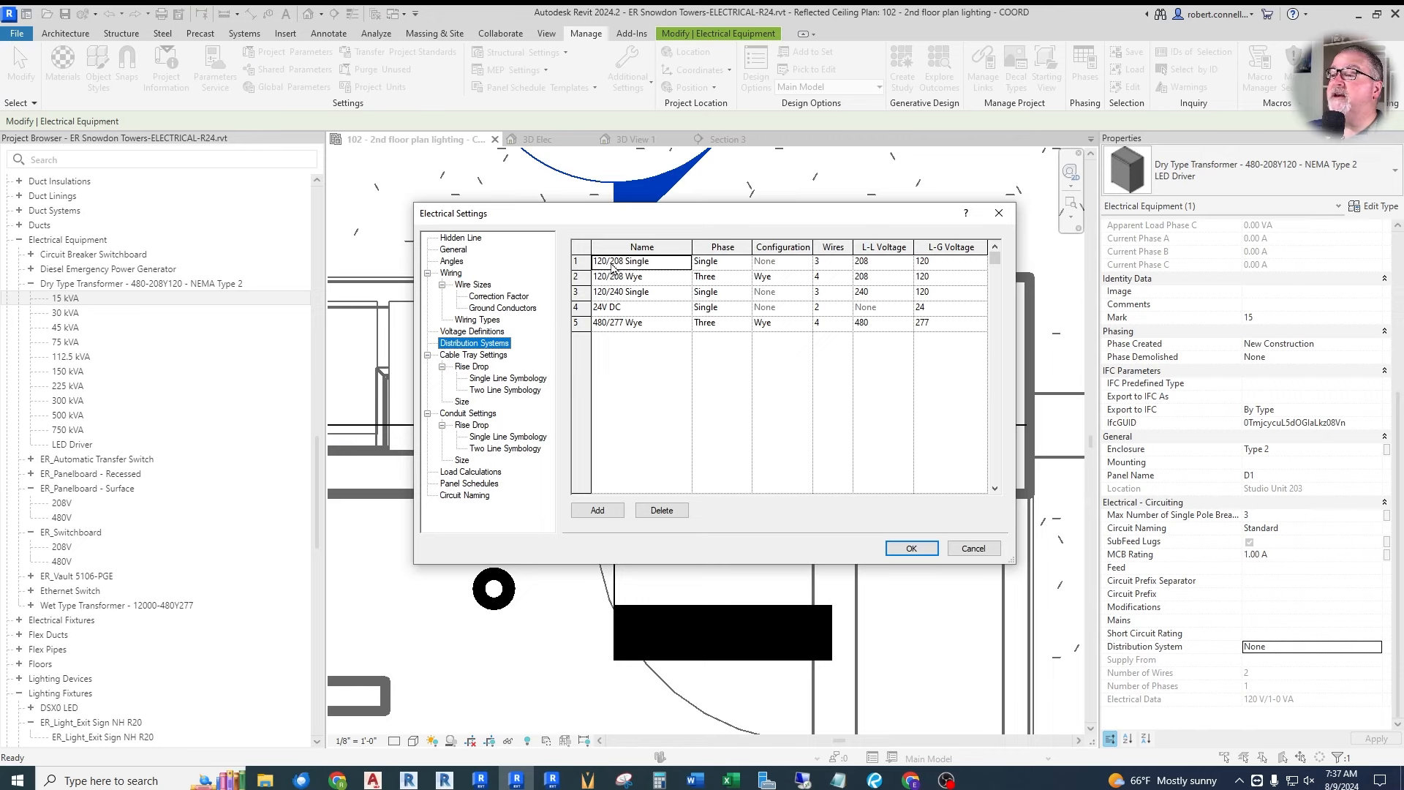
click(598, 510)
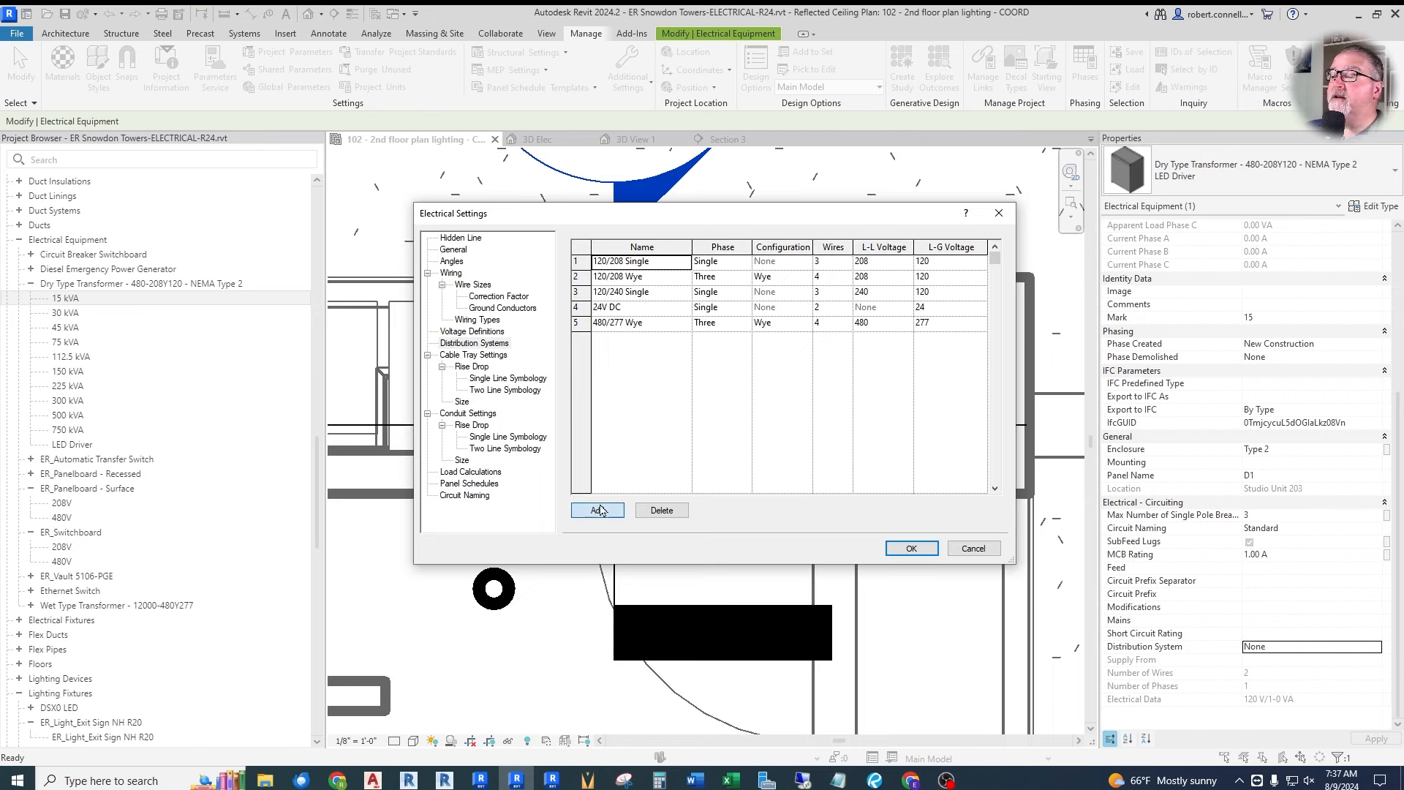
text(120V)
key(Tab)
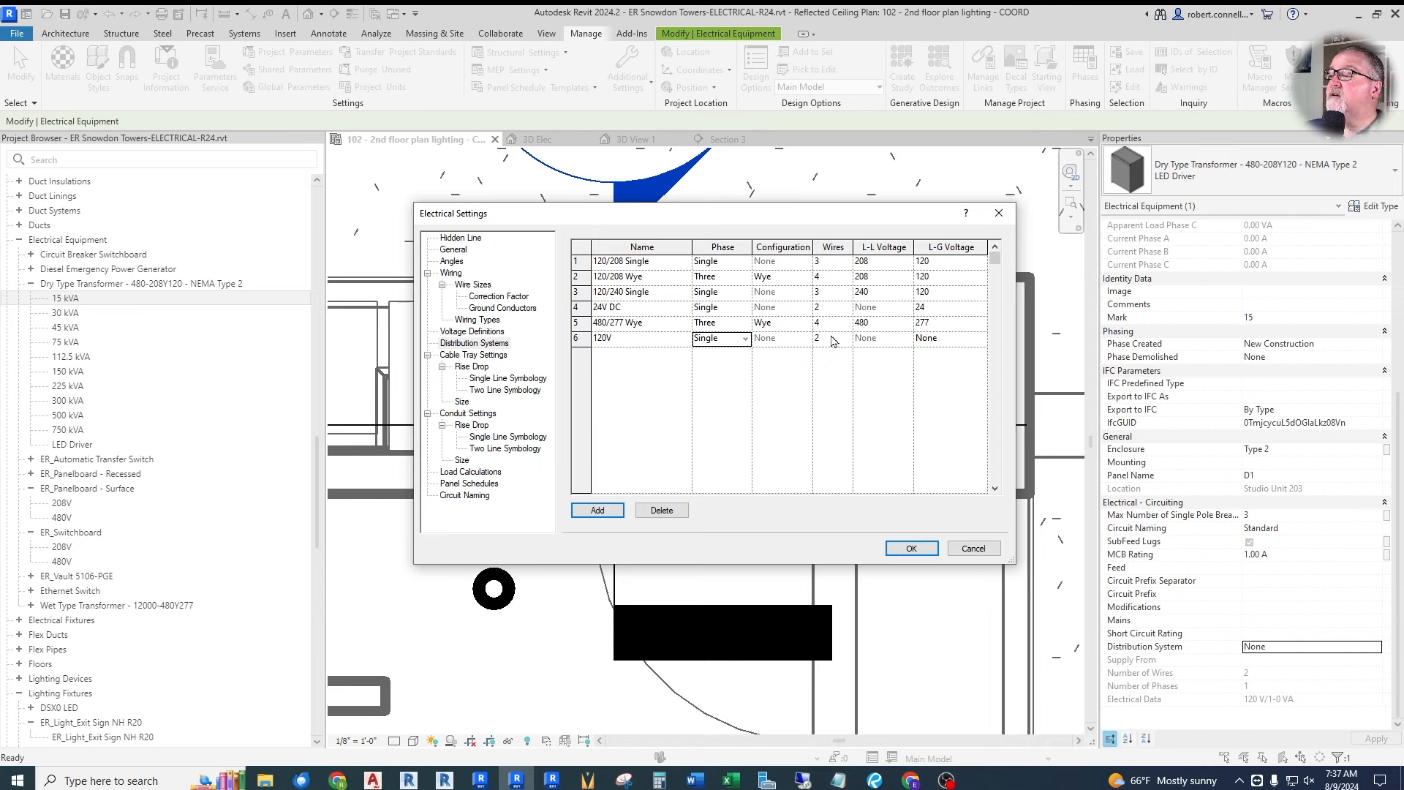
click(969, 342)
click(982, 341)
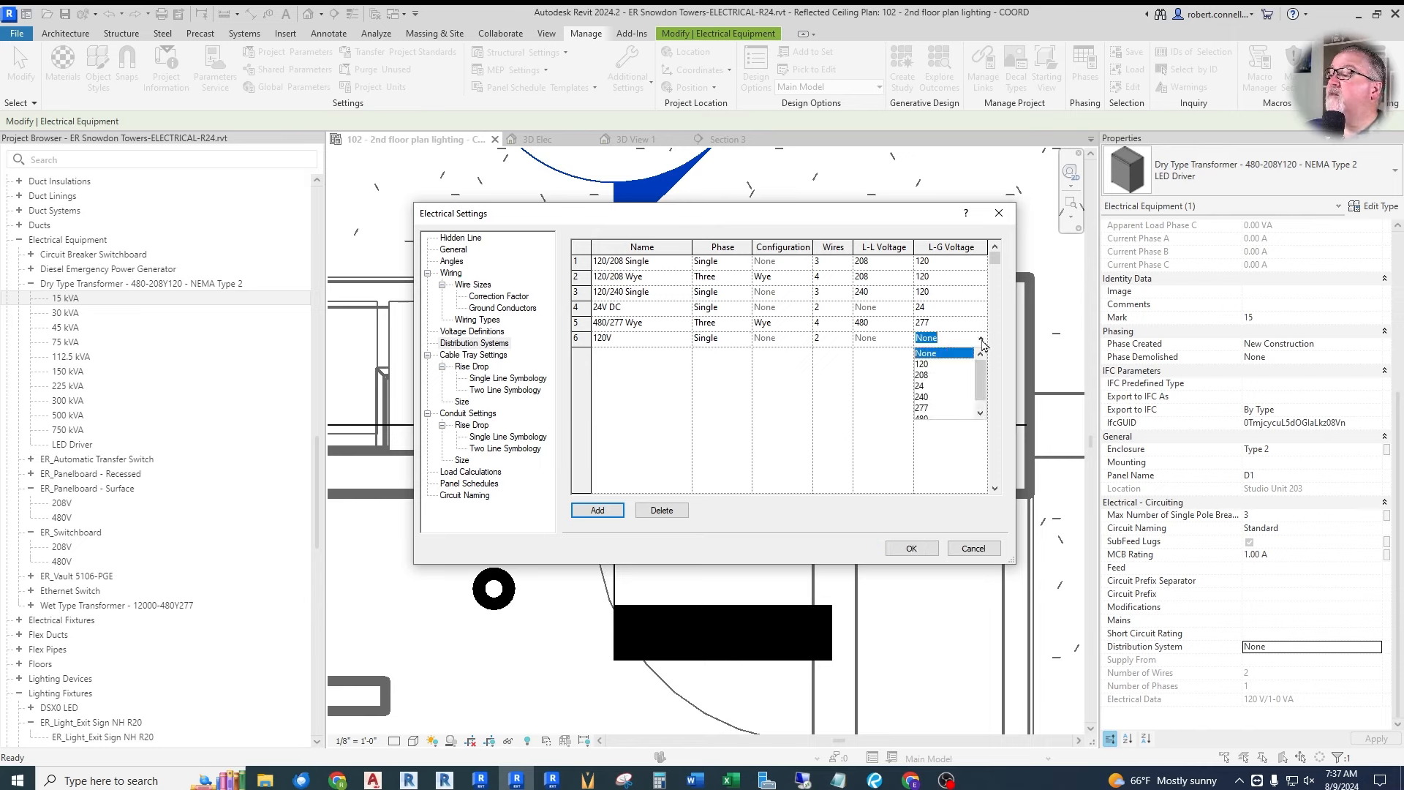
click(923, 364)
click(911, 548)
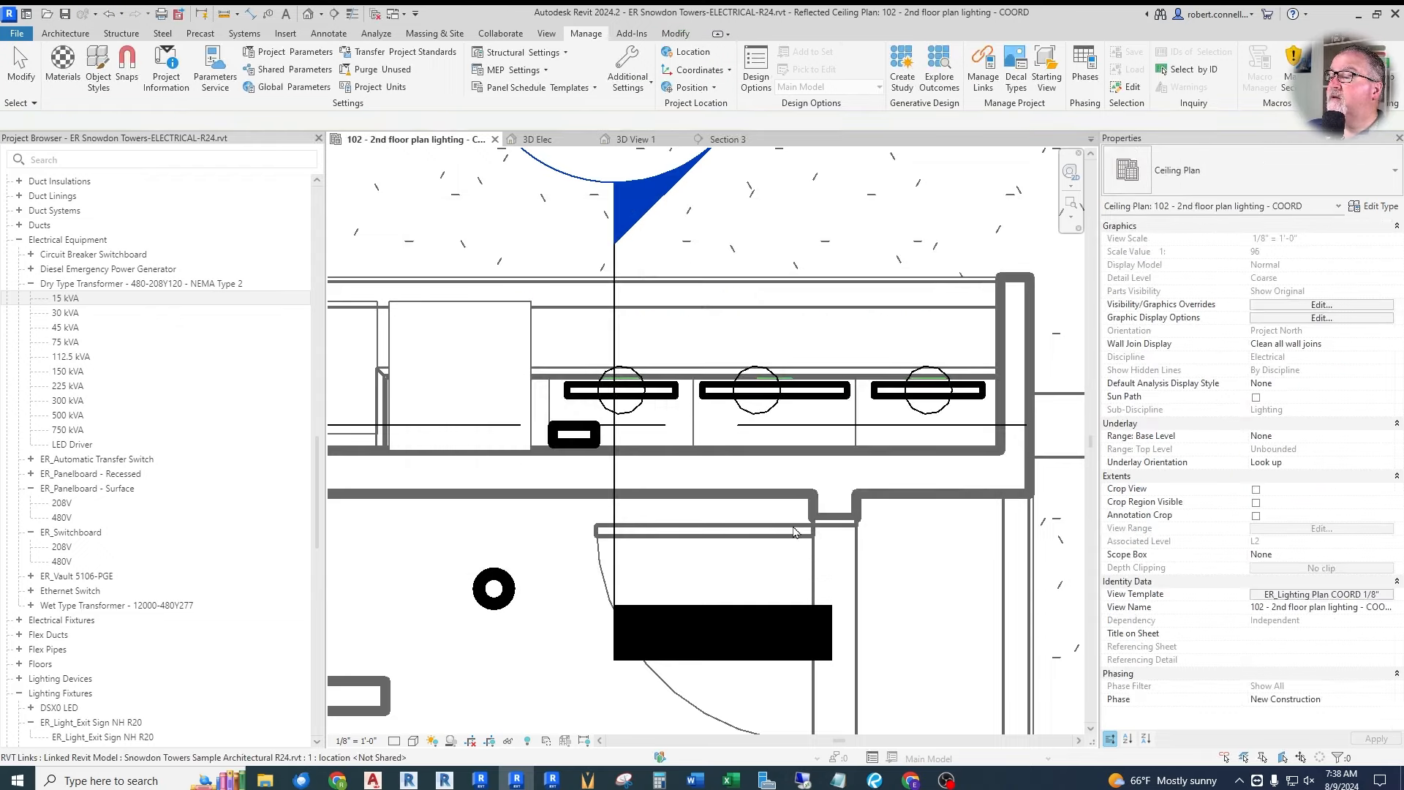
Set the distribution system of LED driver D1 to 120V.
click(582, 435)
scroll(1289, 650, down, 5)
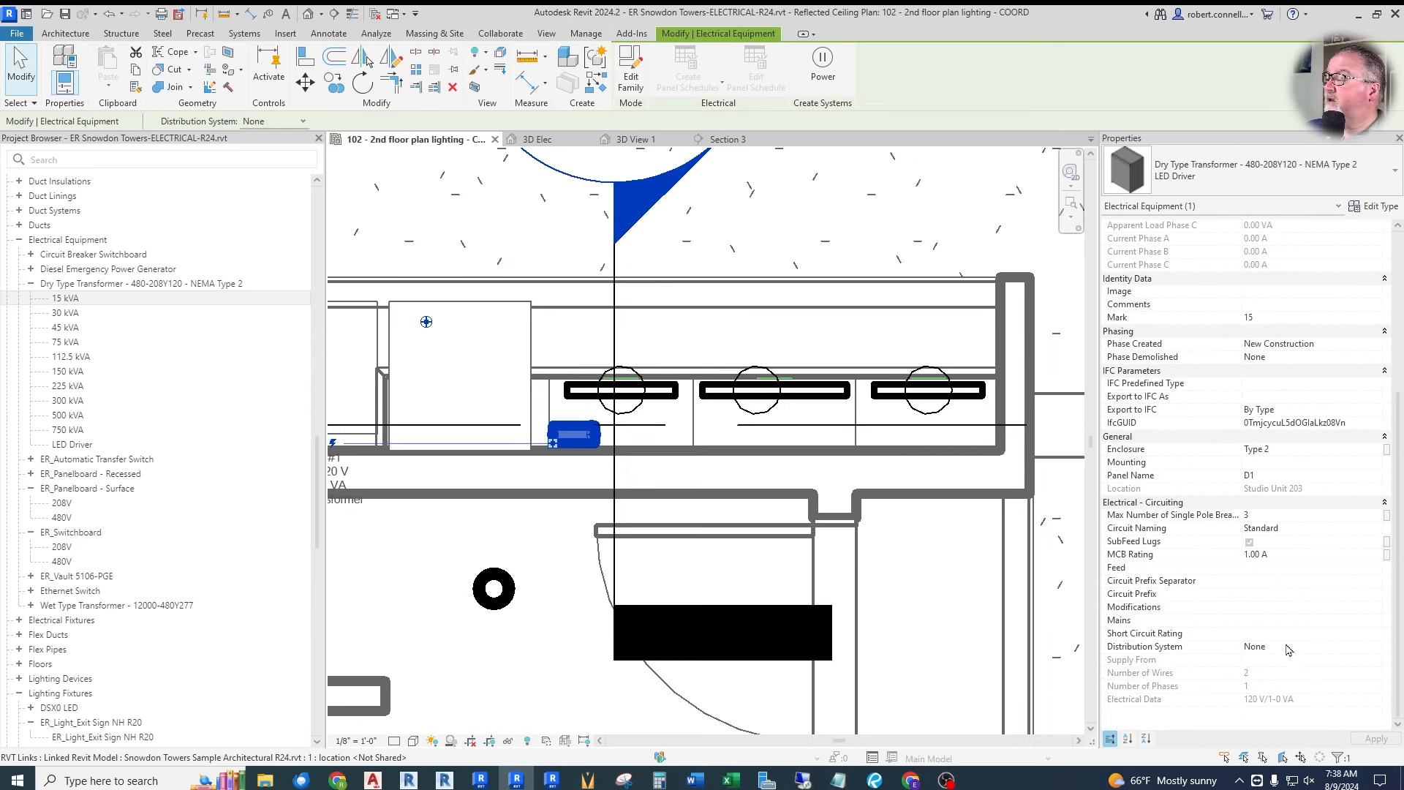
click(1288, 650)
click(1378, 650)
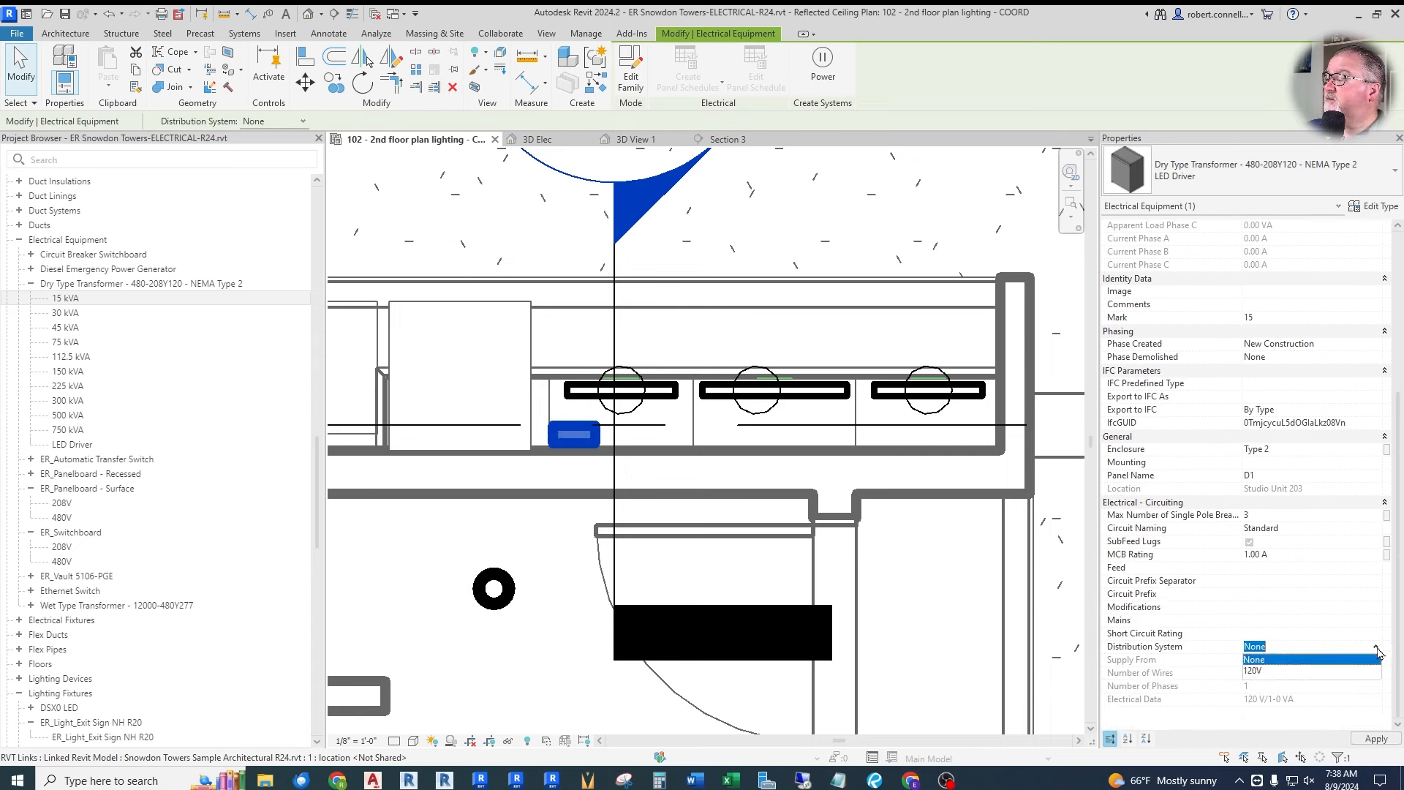
click(1275, 672)
click(1376, 740)
key(Escape)
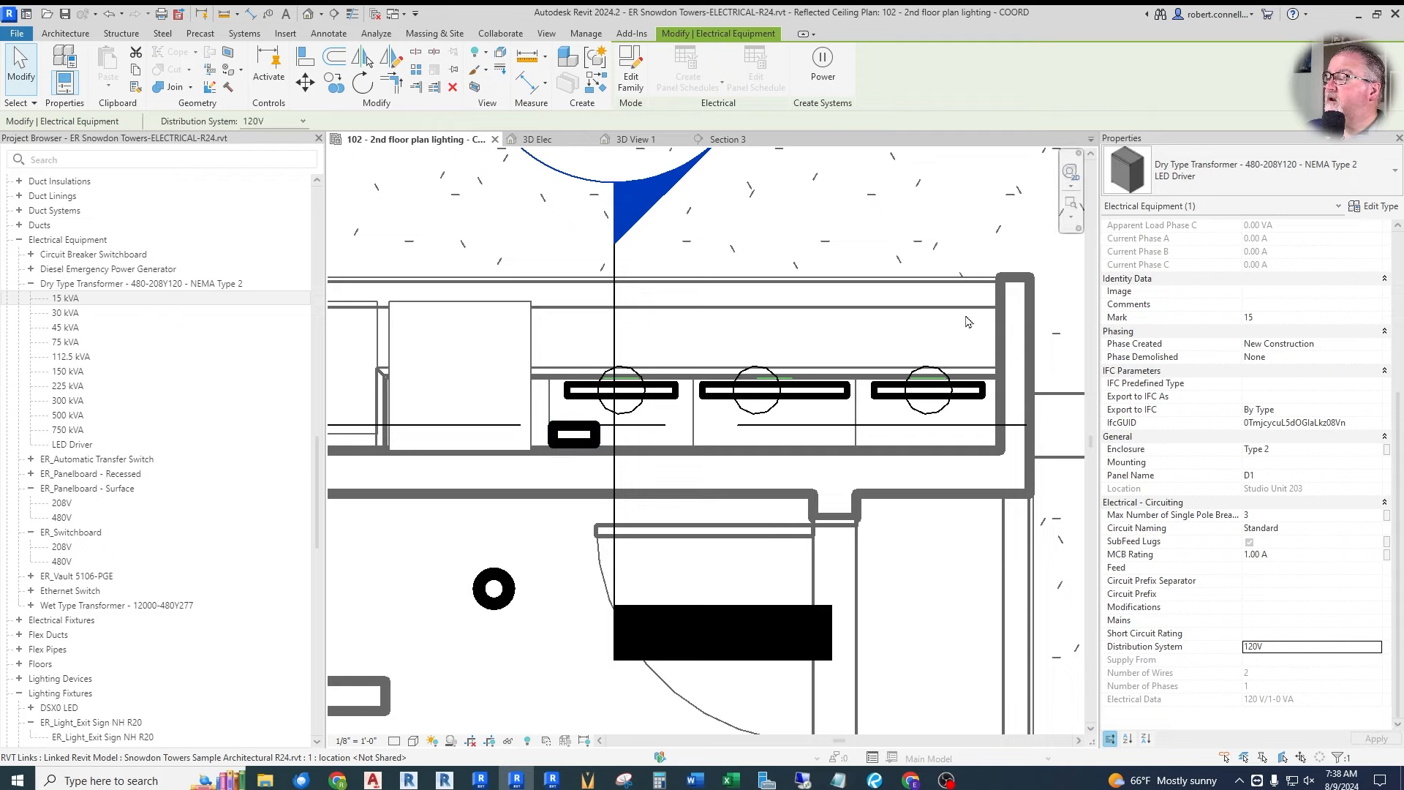
Assign the circuit of the leftmost under-cabinet light to panel D1.
click(638, 390)
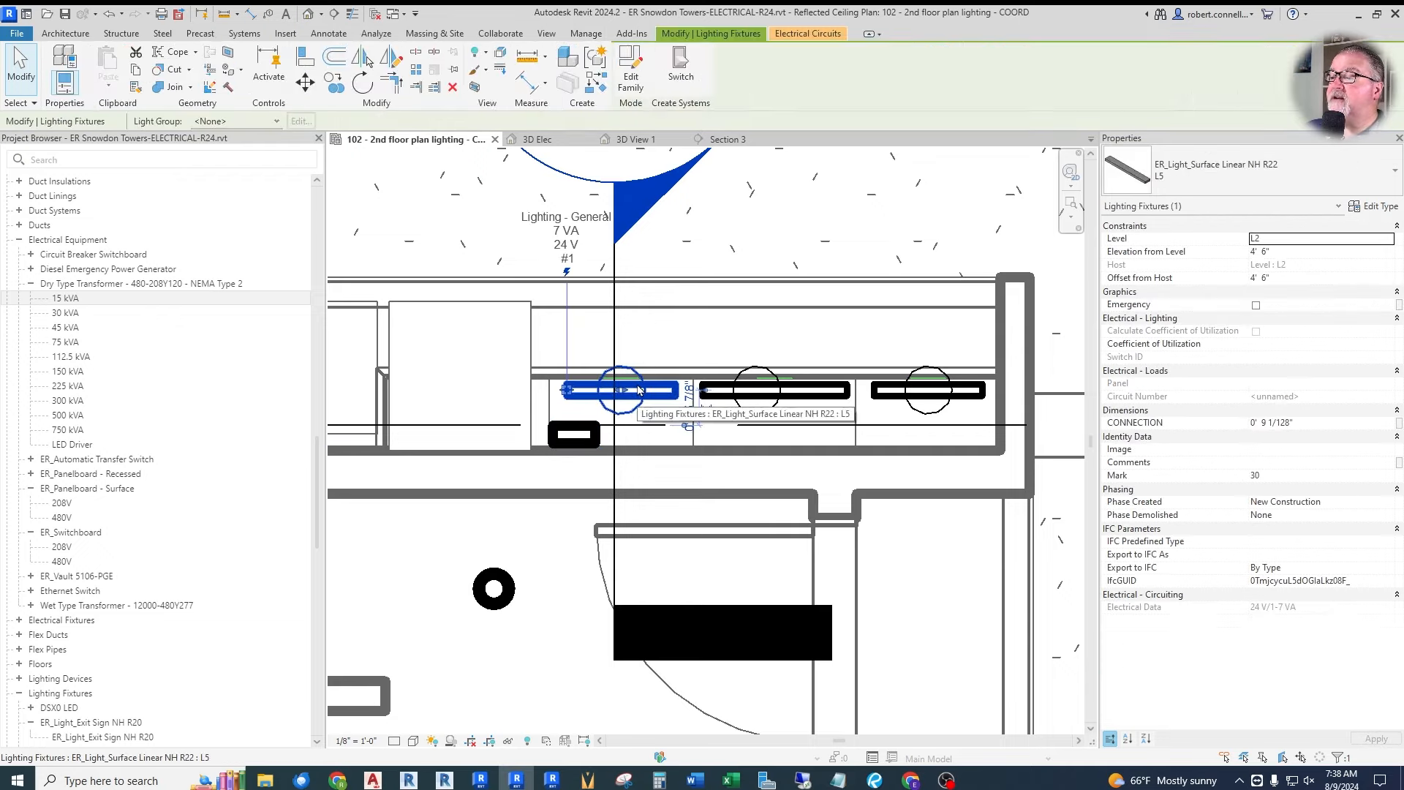
click(802, 40)
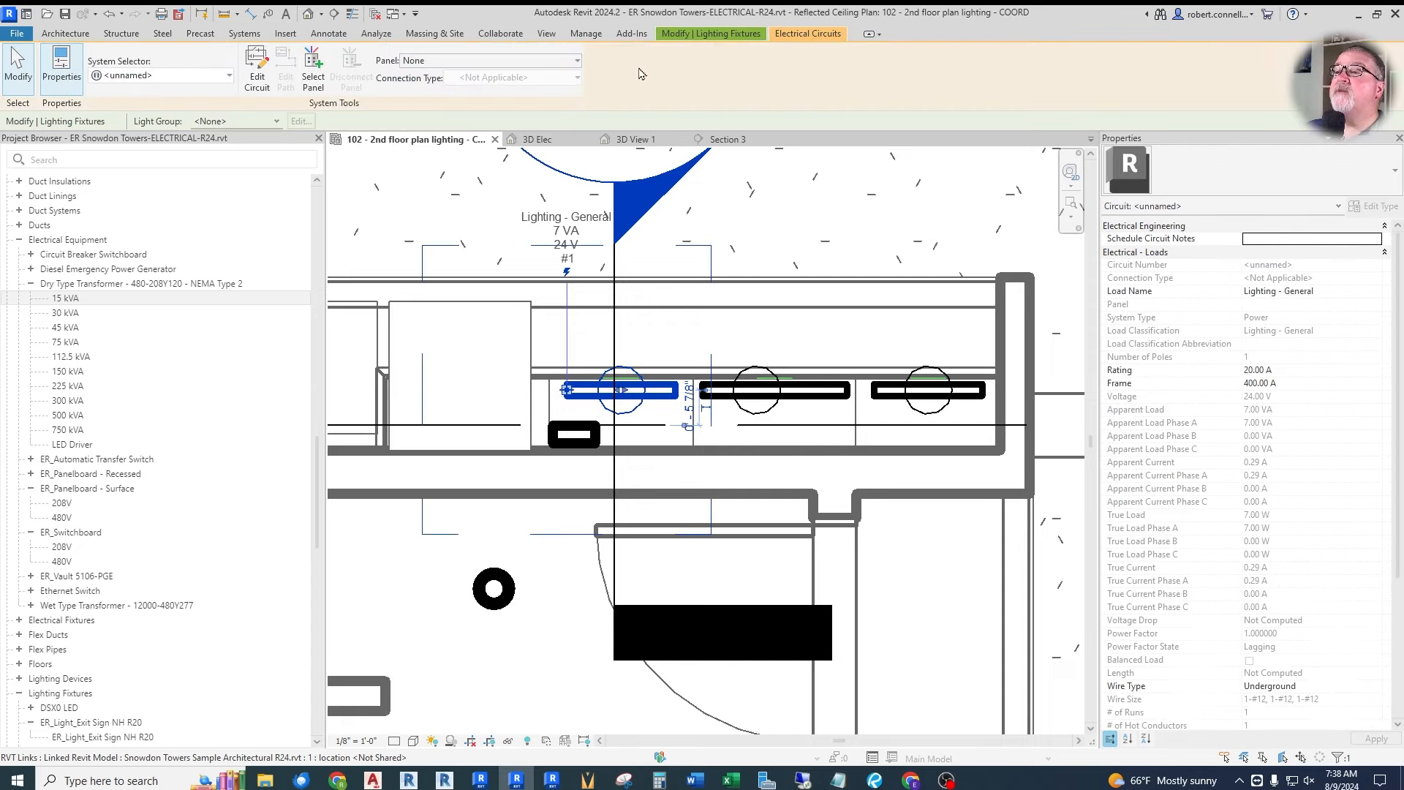
click(574, 61)
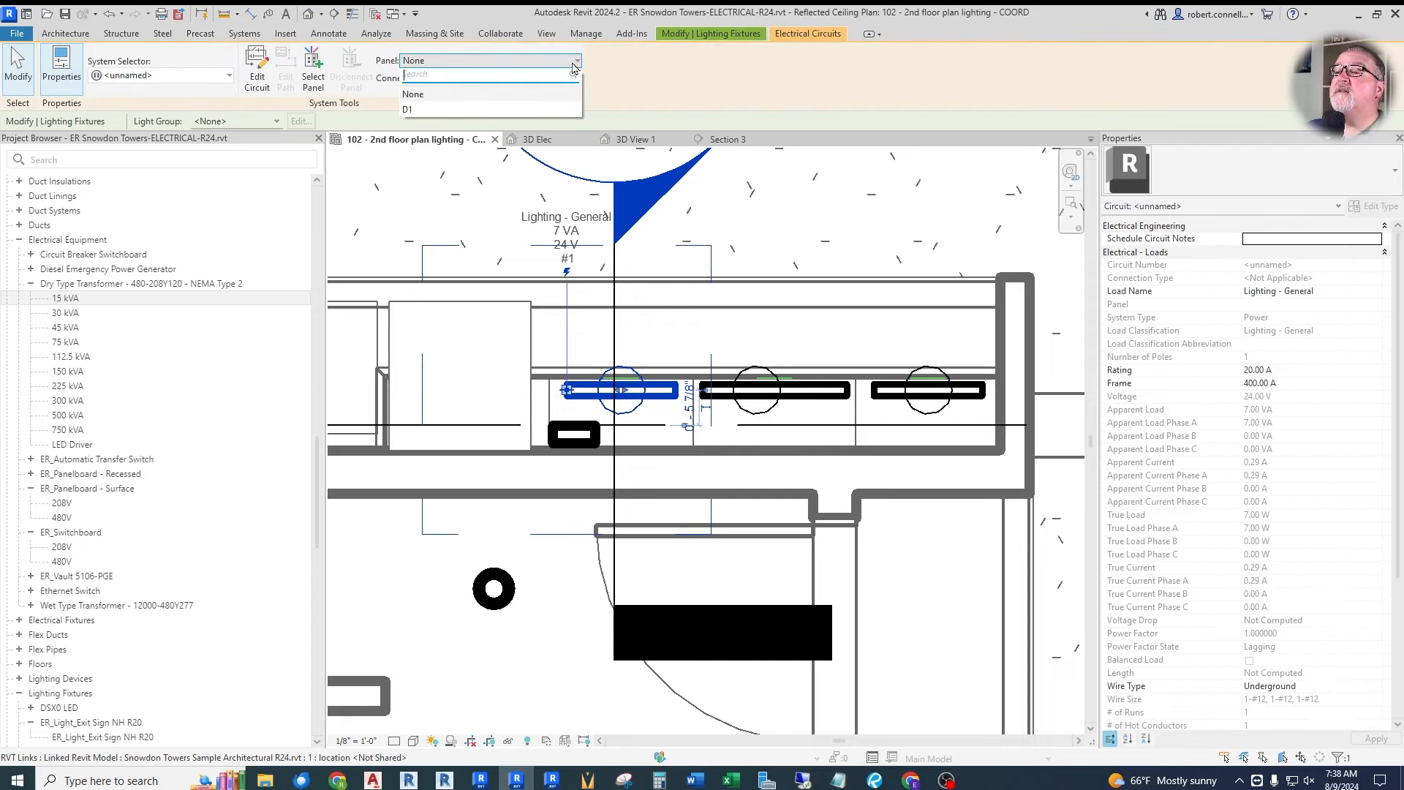
click(476, 112)
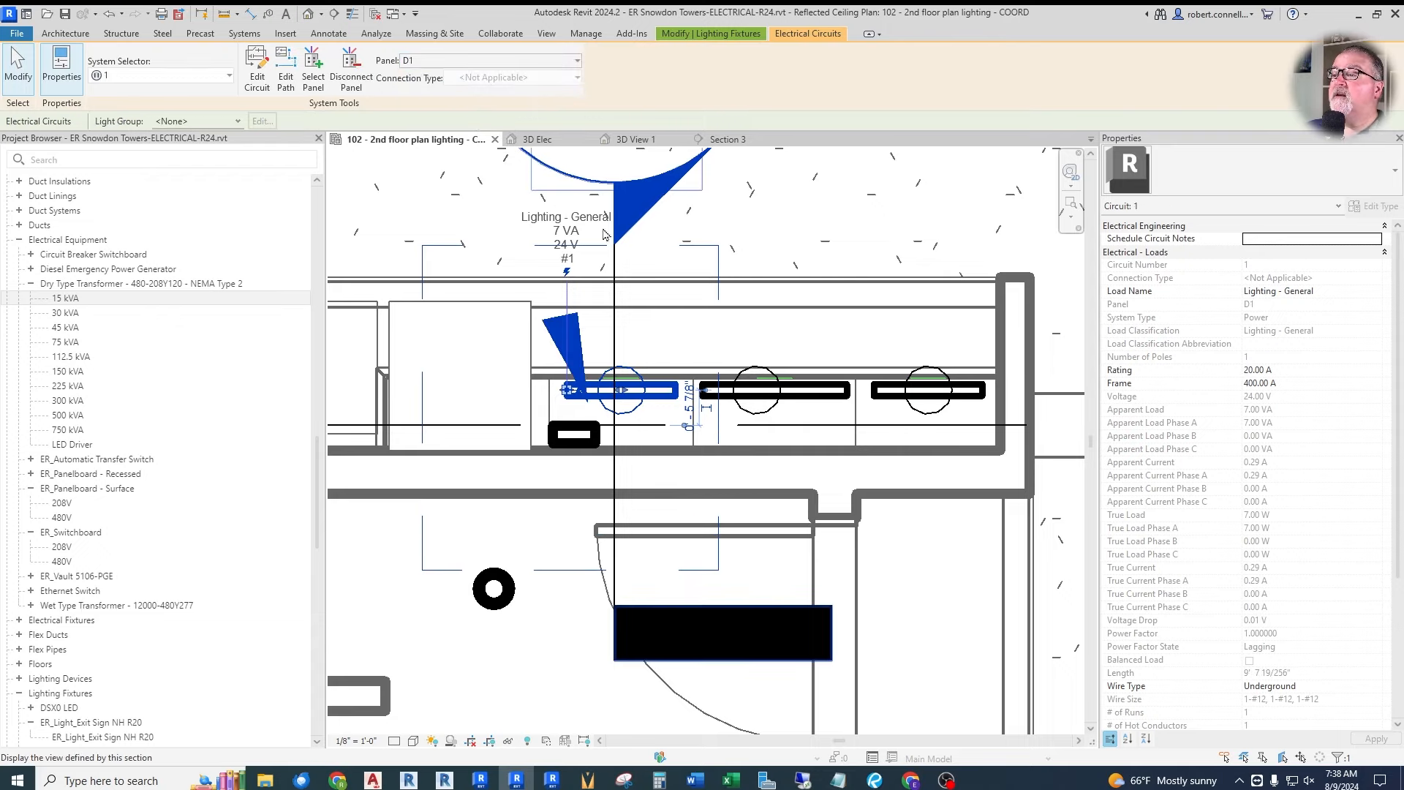
key(Escape)
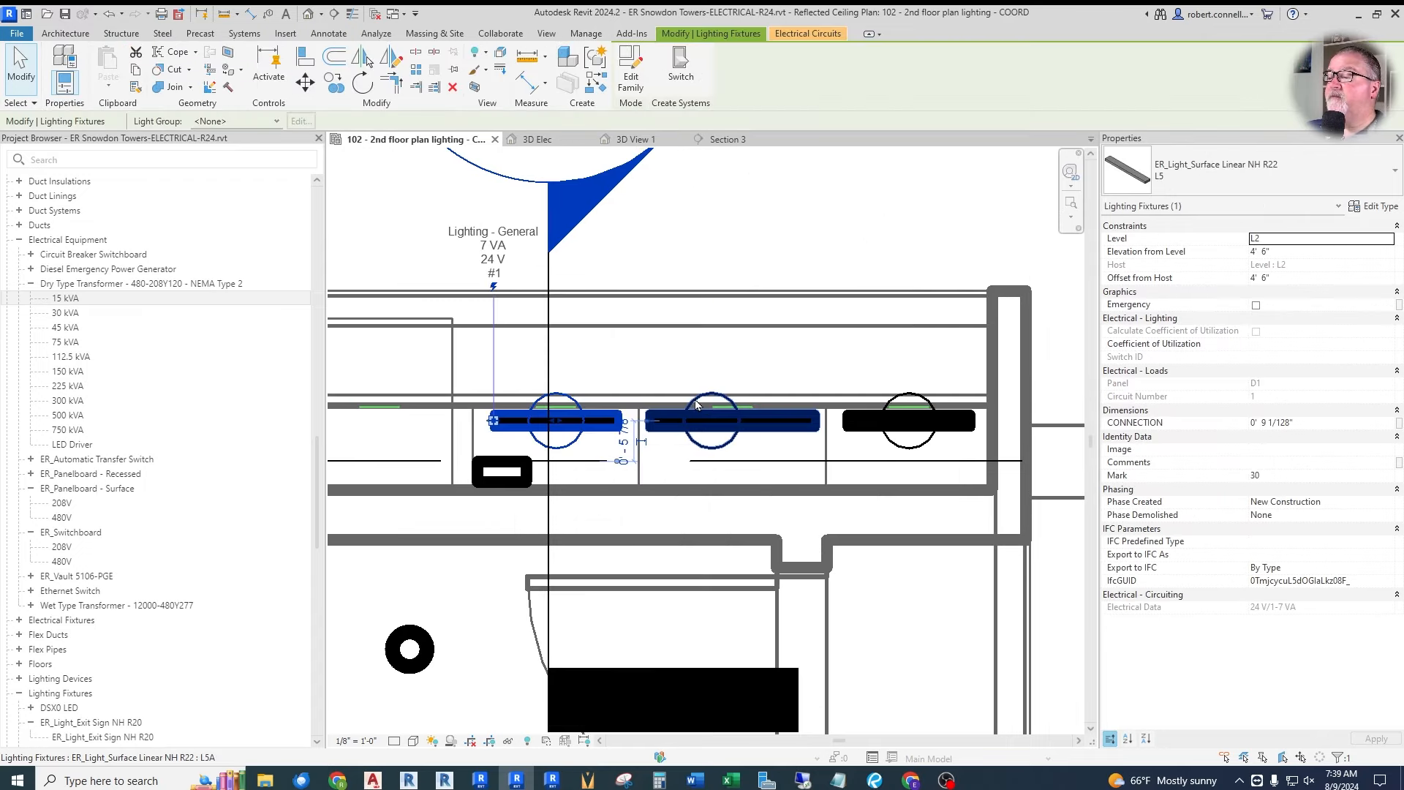
key(Escape)
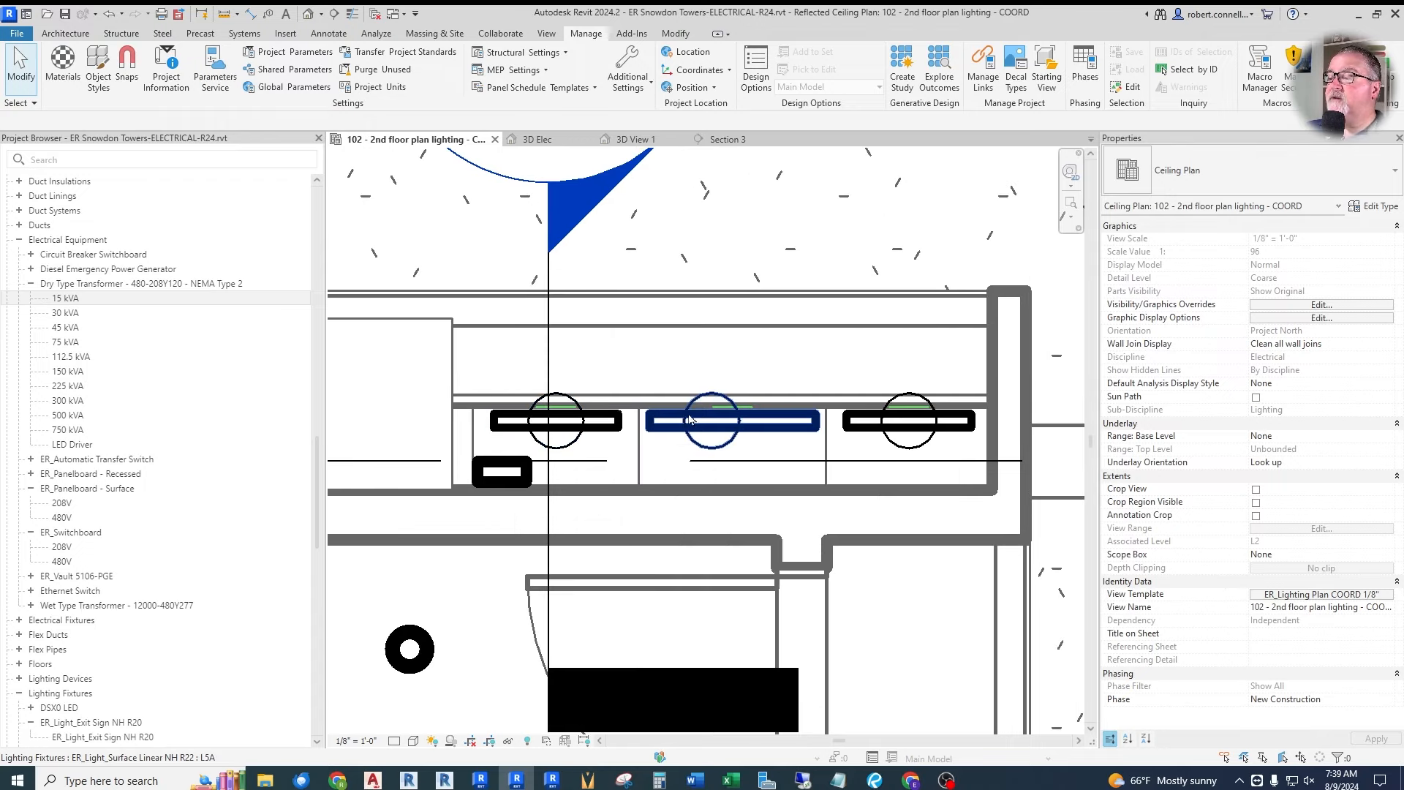
Edit the leftmost light's circuit on D1 to add the middle and rightmost under-cabinet lights, and finish the circuit.
key(Tab)
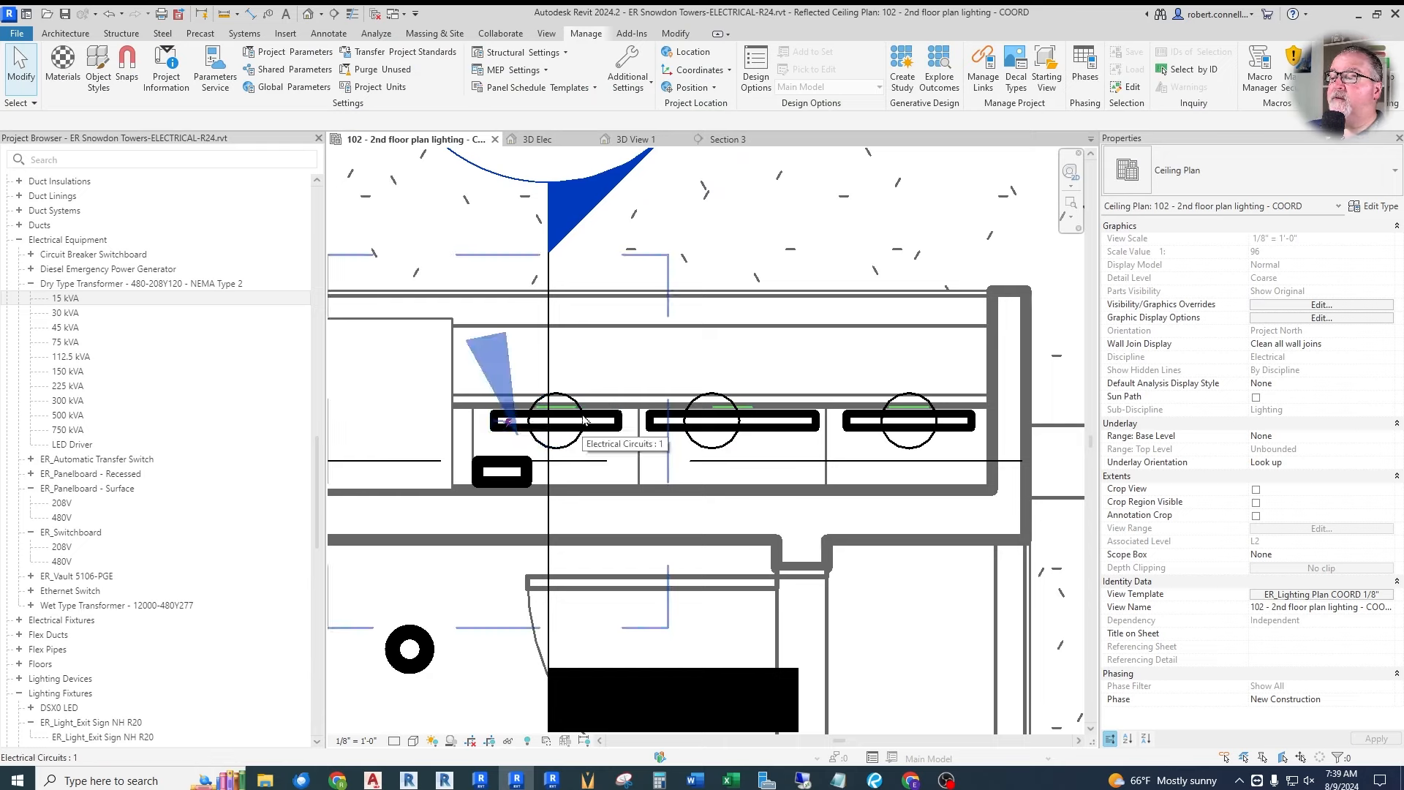
click(584, 419)
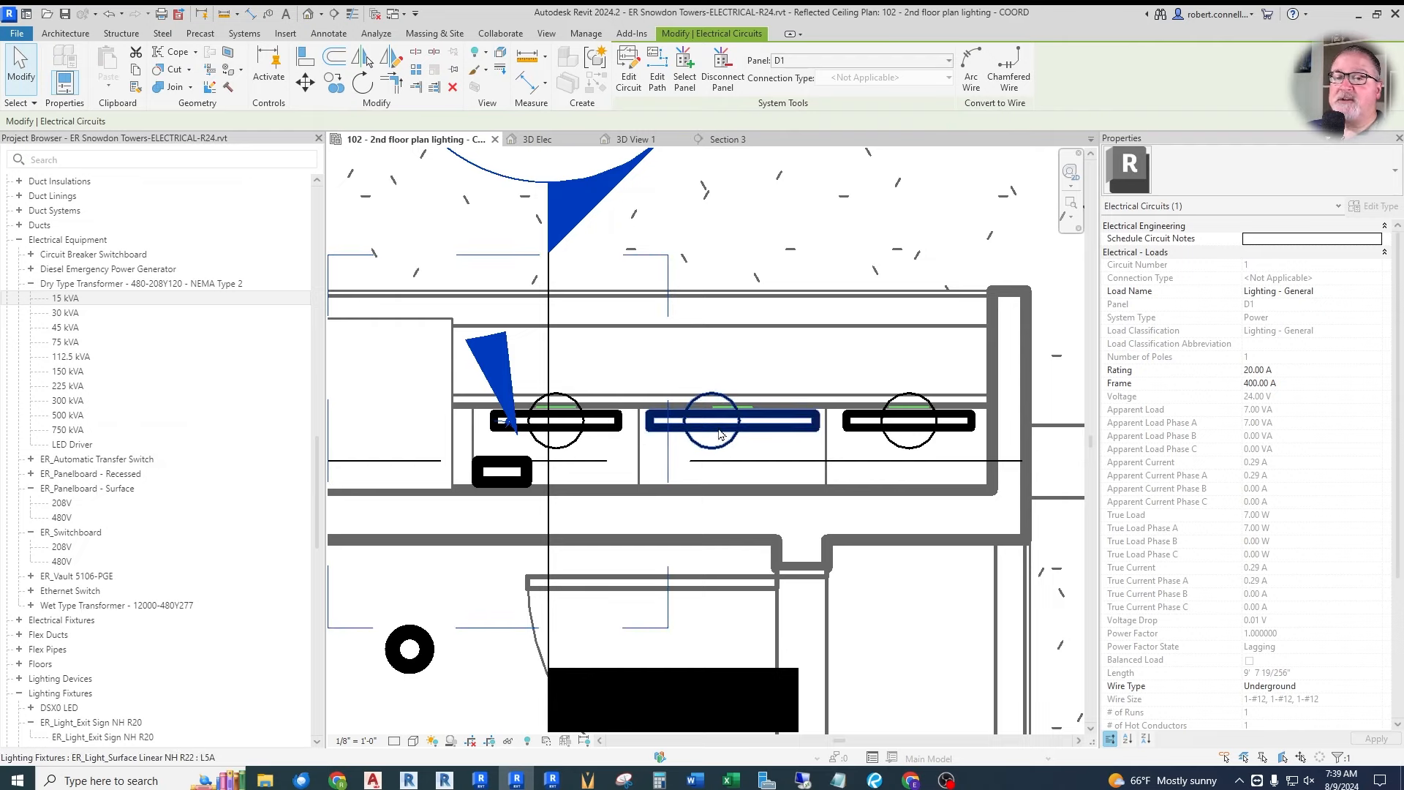
click(628, 73)
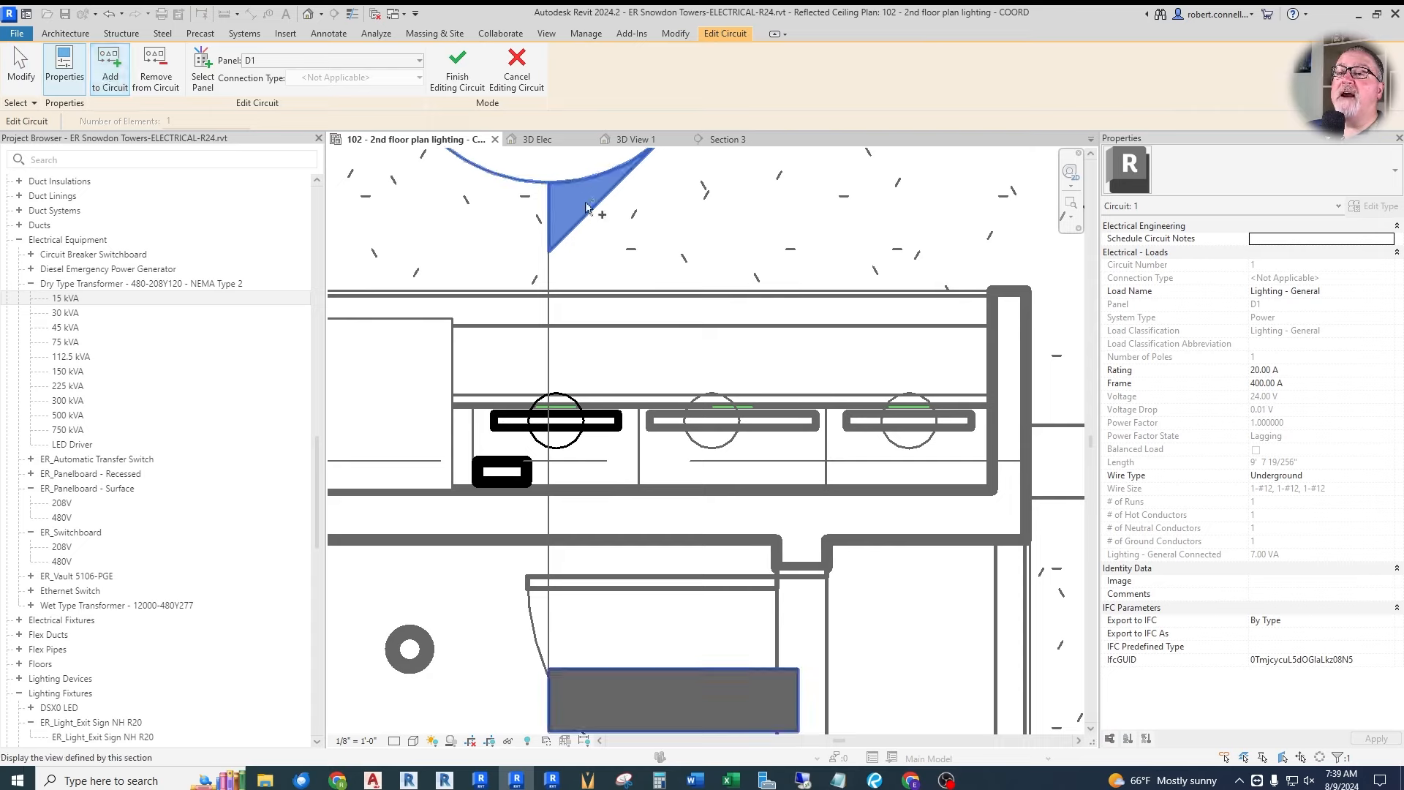
click(687, 421)
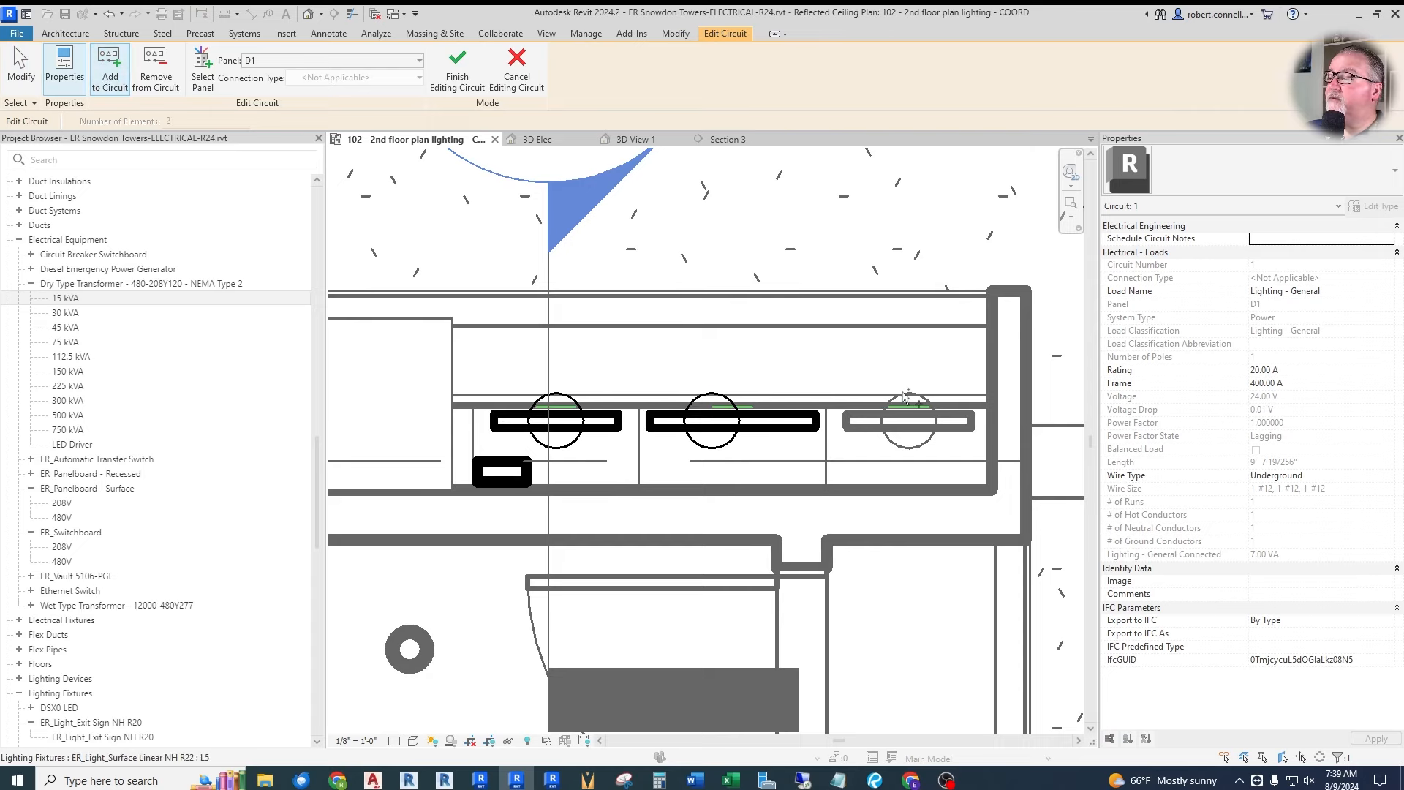
click(944, 407)
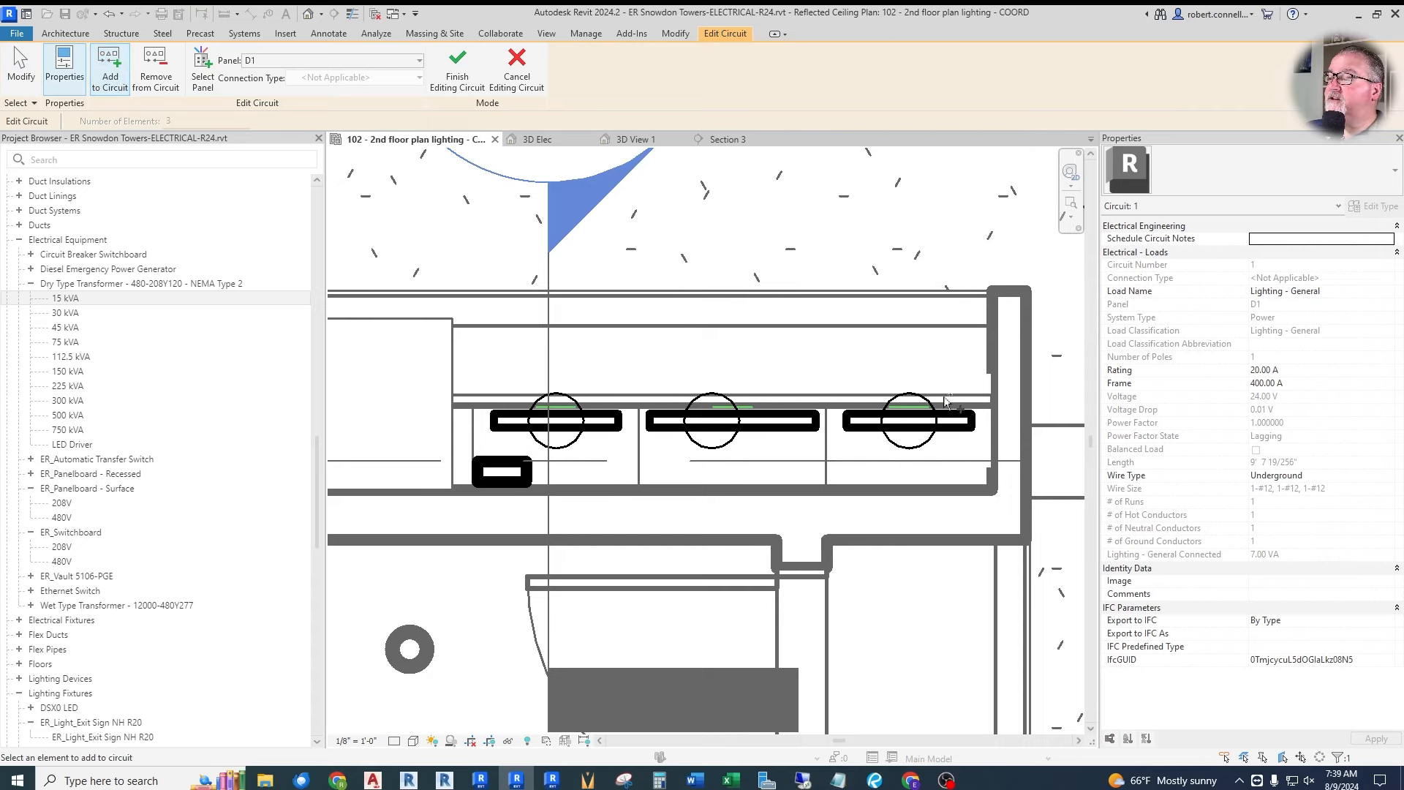
click(457, 69)
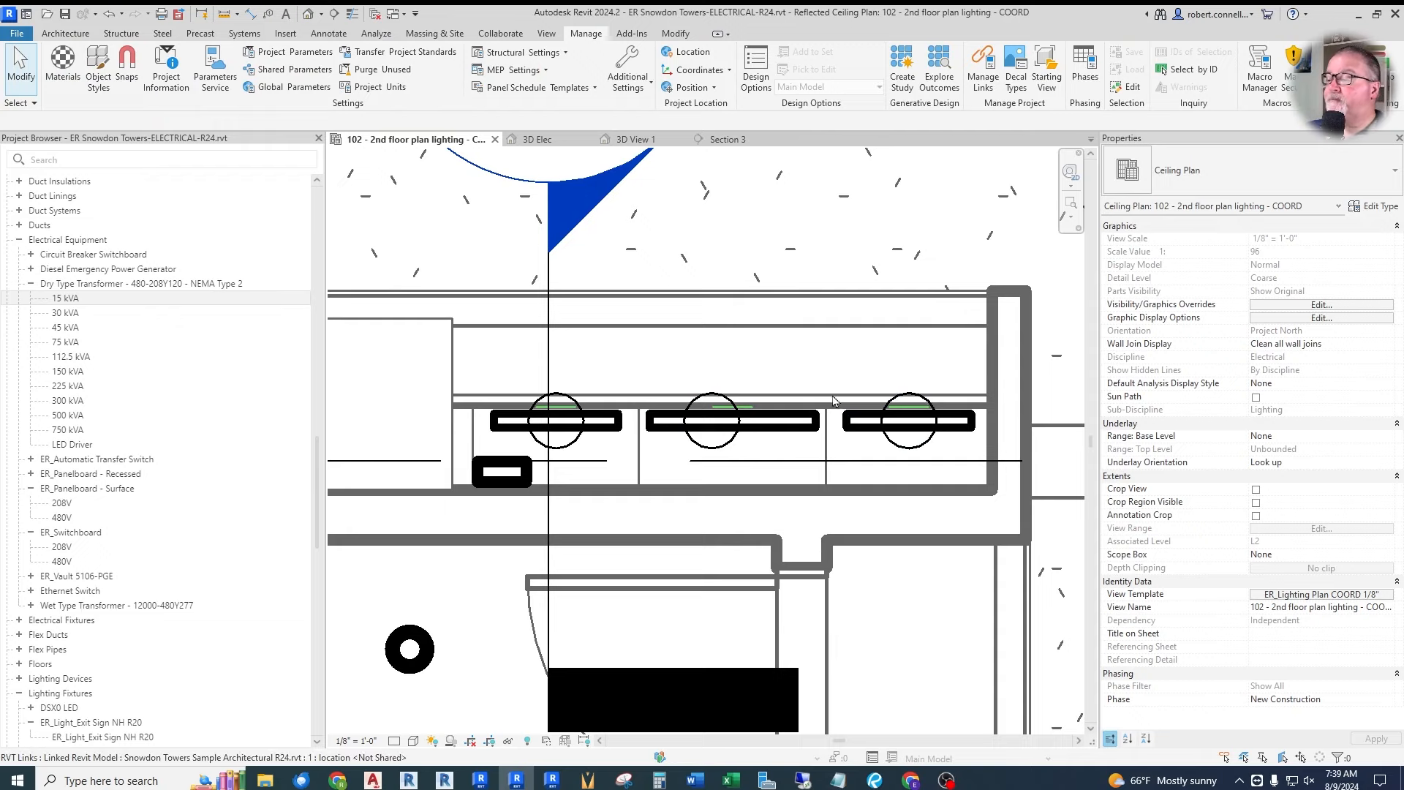
Open the ceiling plan view 02 - 2ND FLOOR PLAN - LIGHTING.
scroll(822, 421, down, 2)
scroll(741, 438, up, 2)
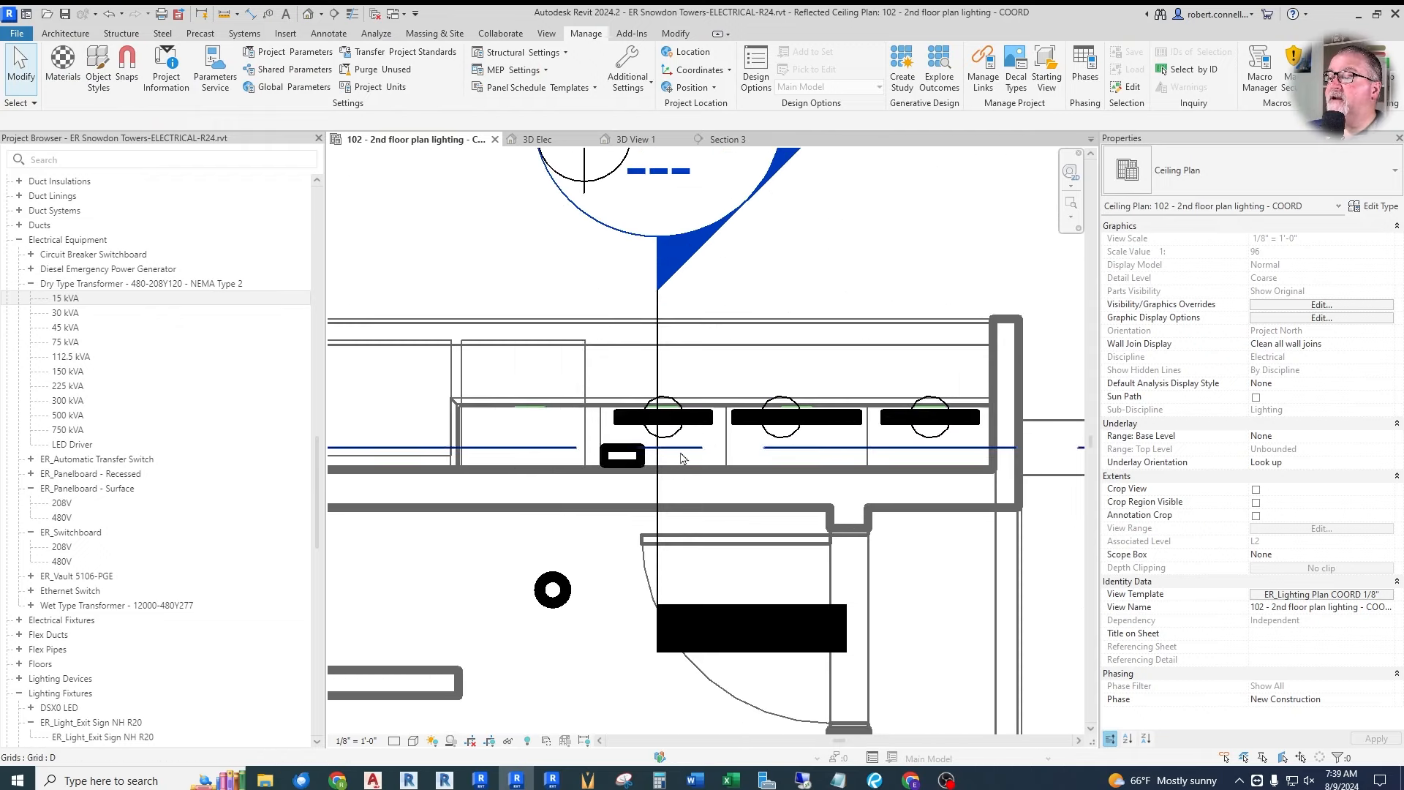
click(622, 455)
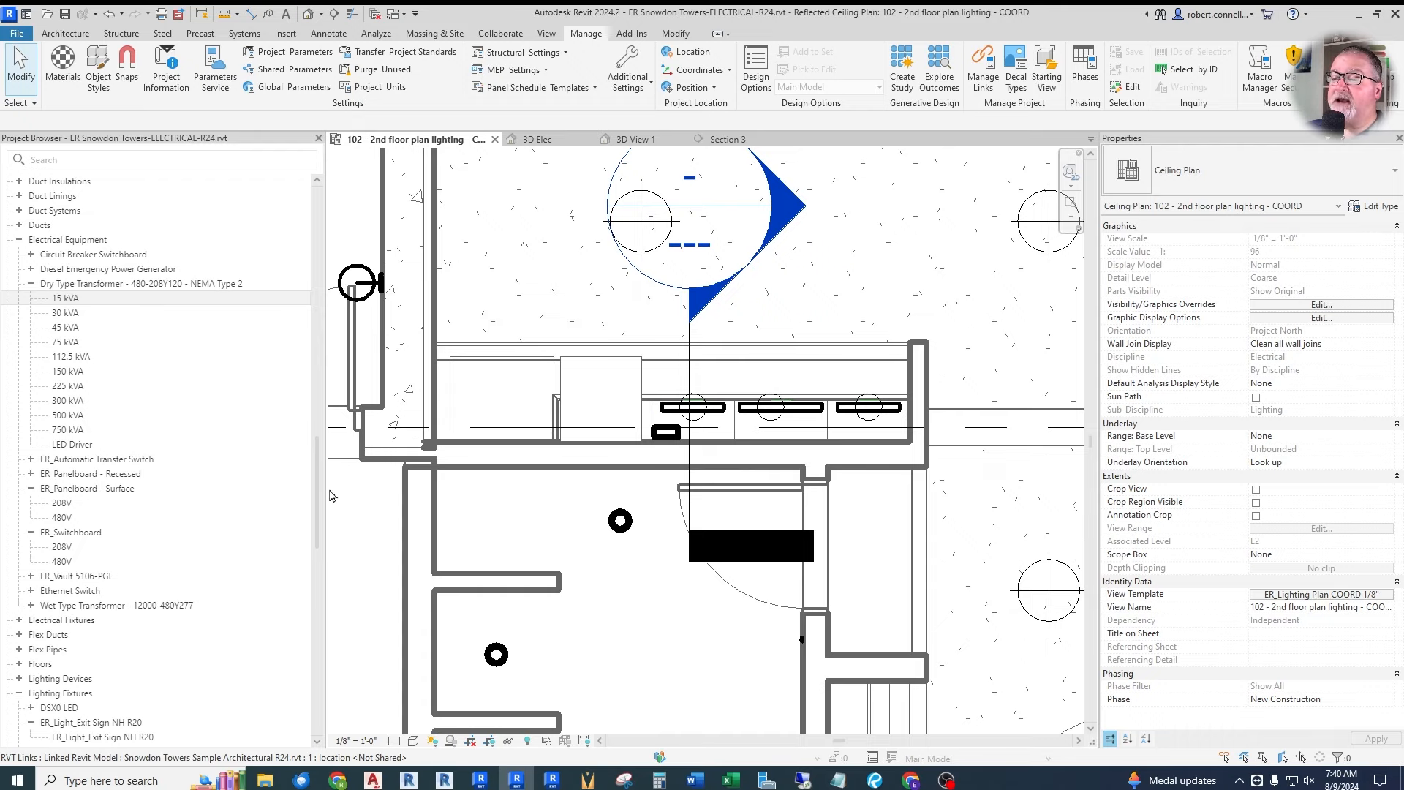
drag(319, 478, 328, 216)
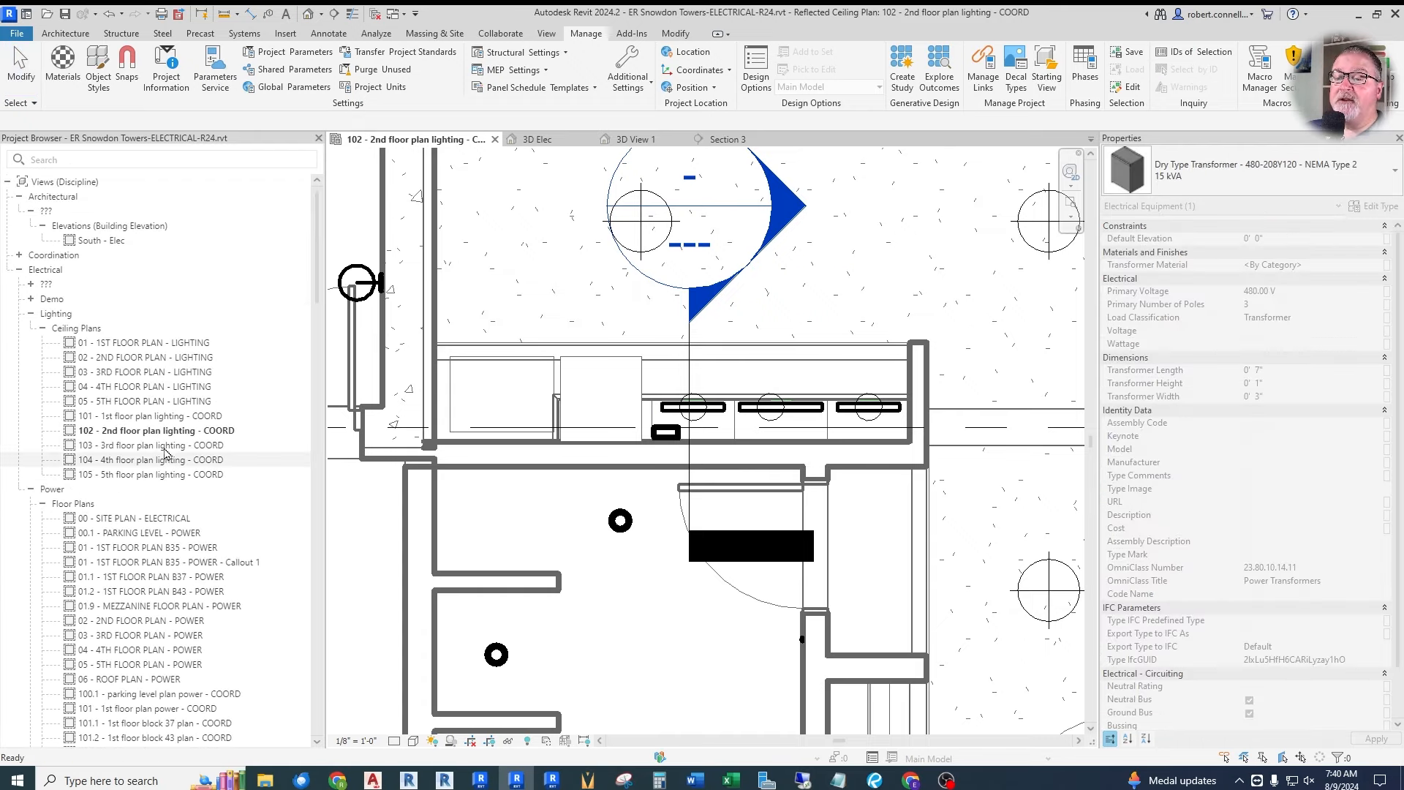
click(146, 360)
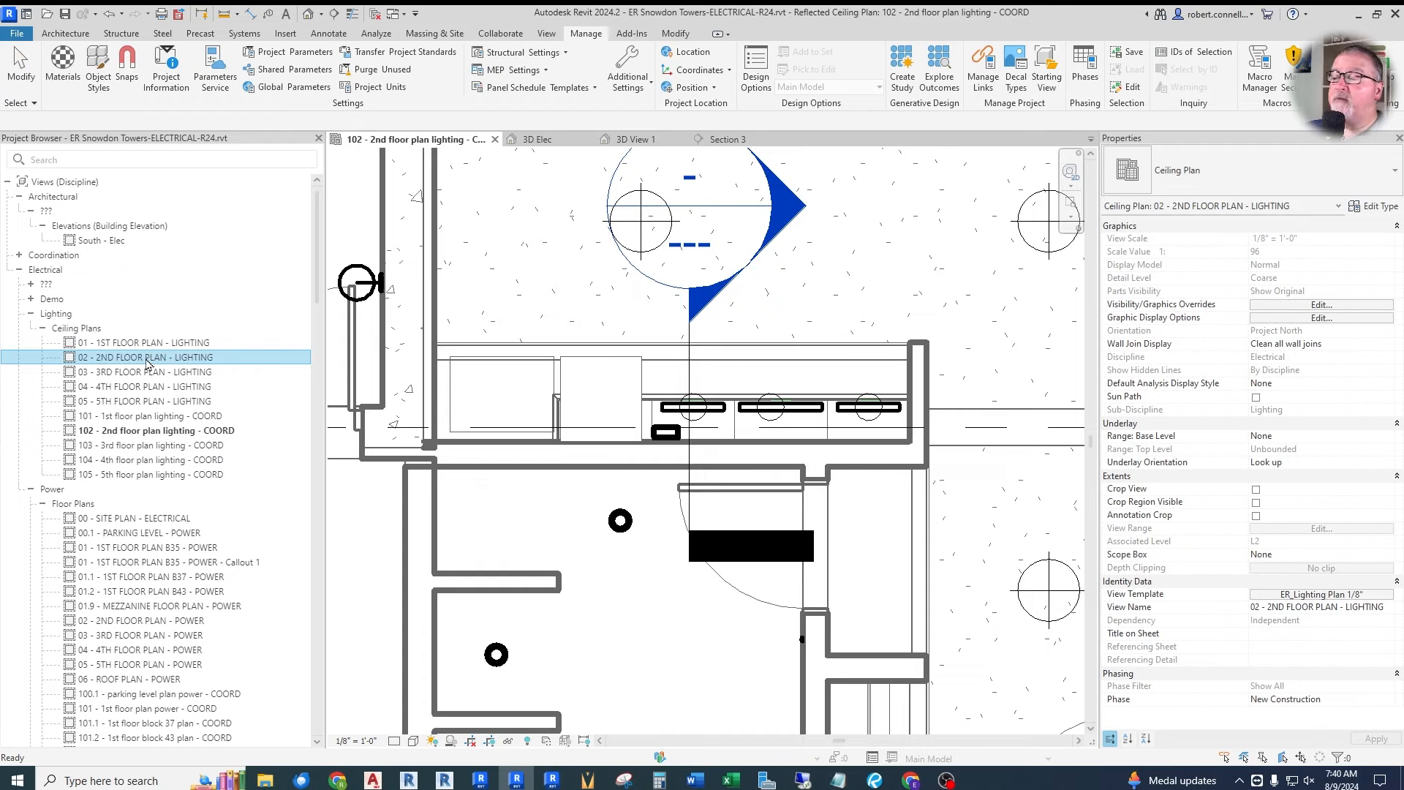
double_click(146, 361)
Convert the D1 circuit of the three under-cabinet lights to arc wire in the lighting plan.
scroll(685, 412, up, 2)
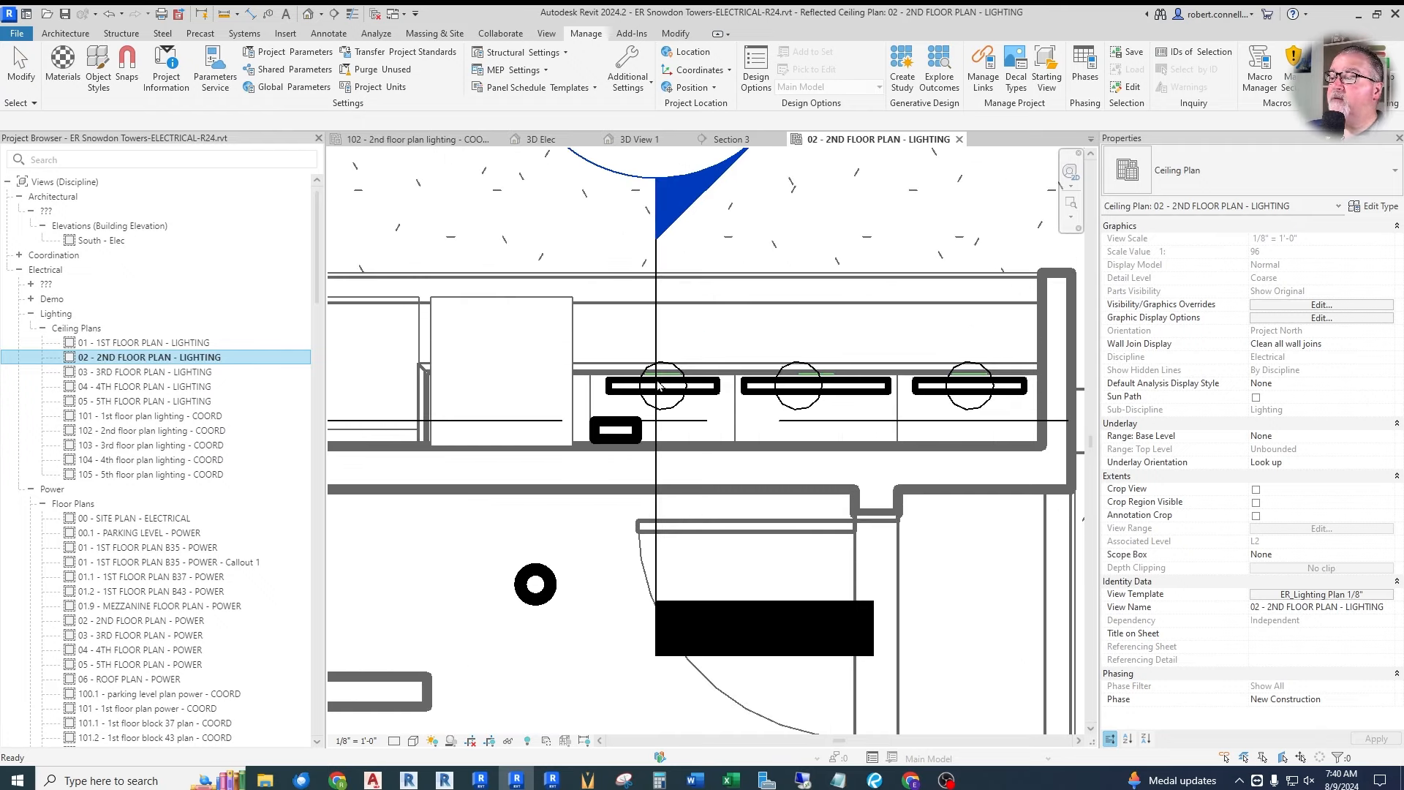
key(Tab)
click(659, 385)
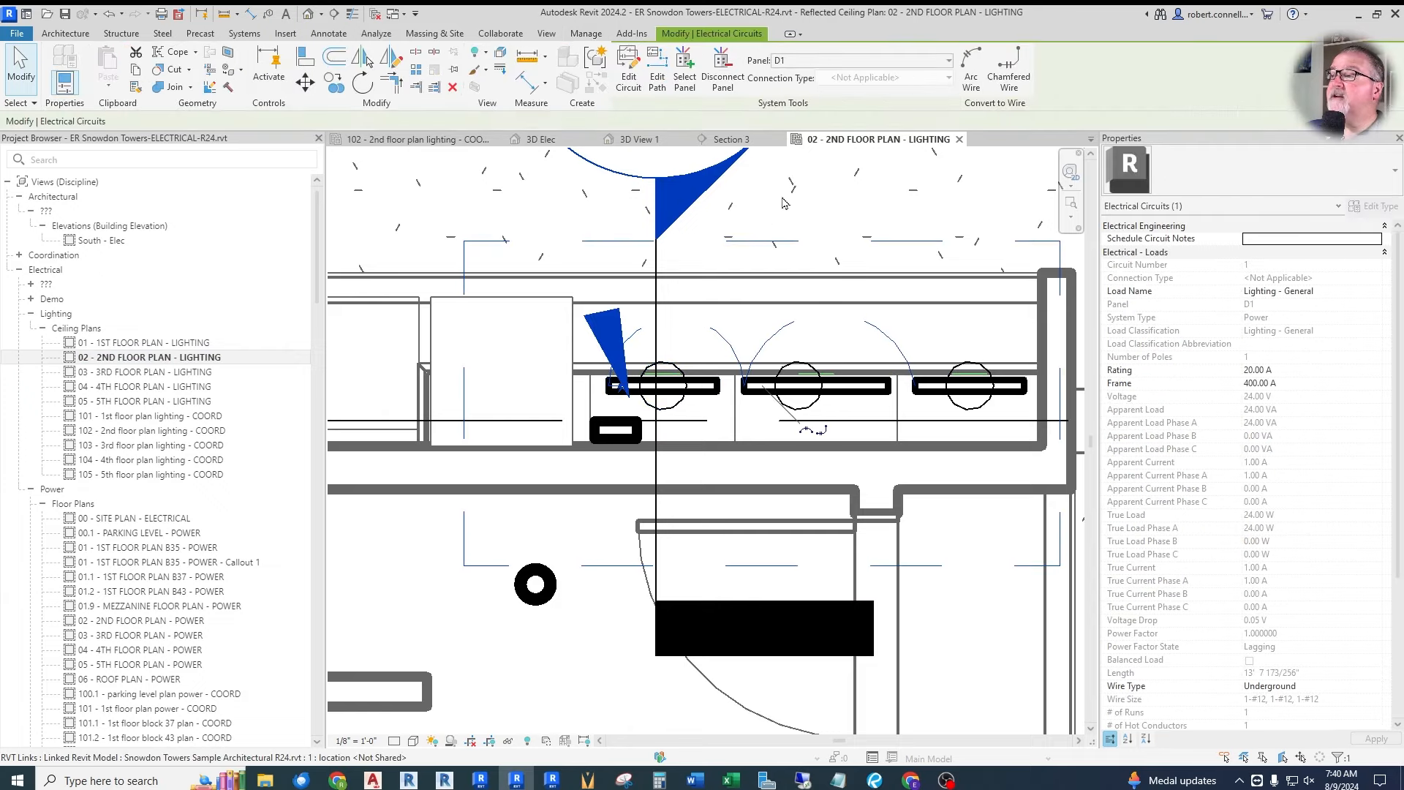
click(964, 71)
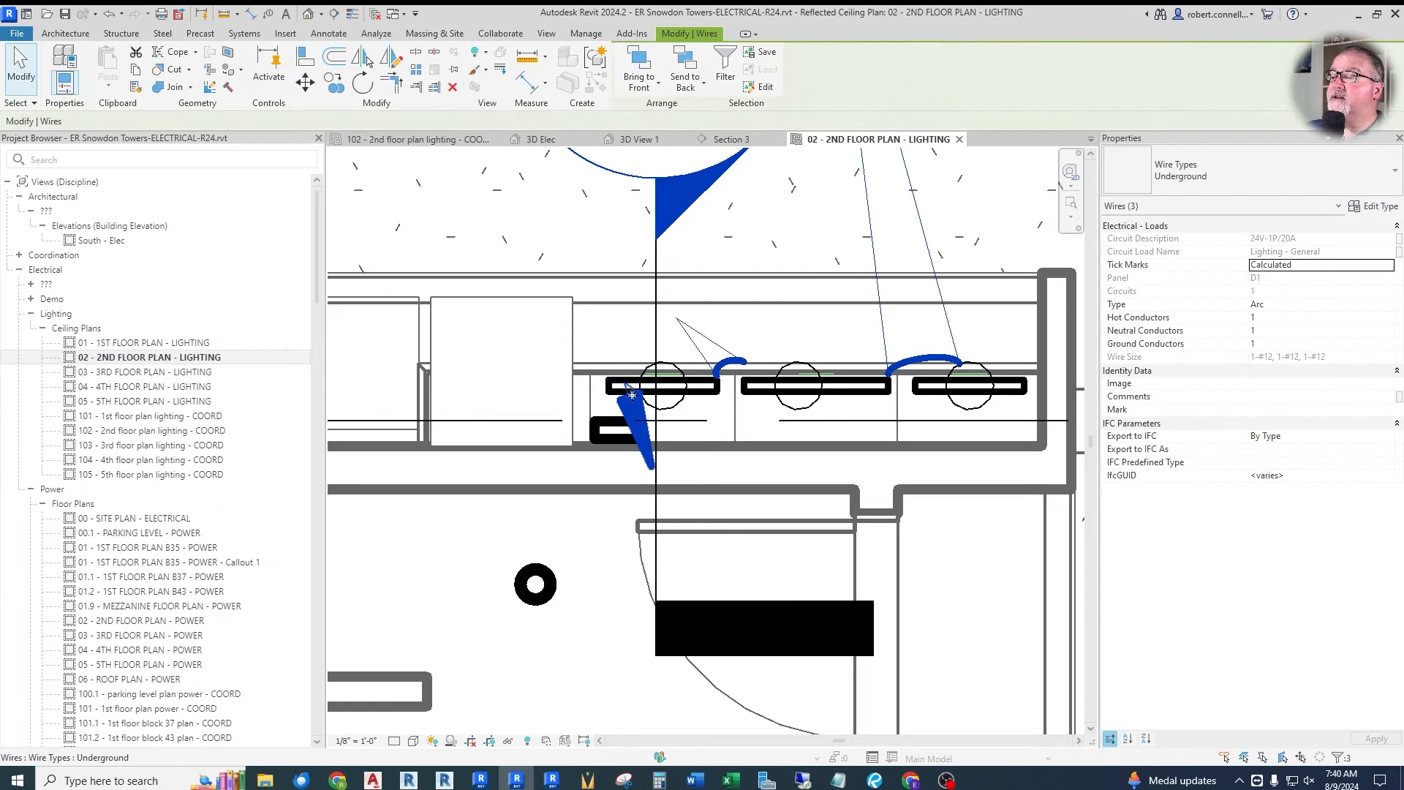
key(Escape)
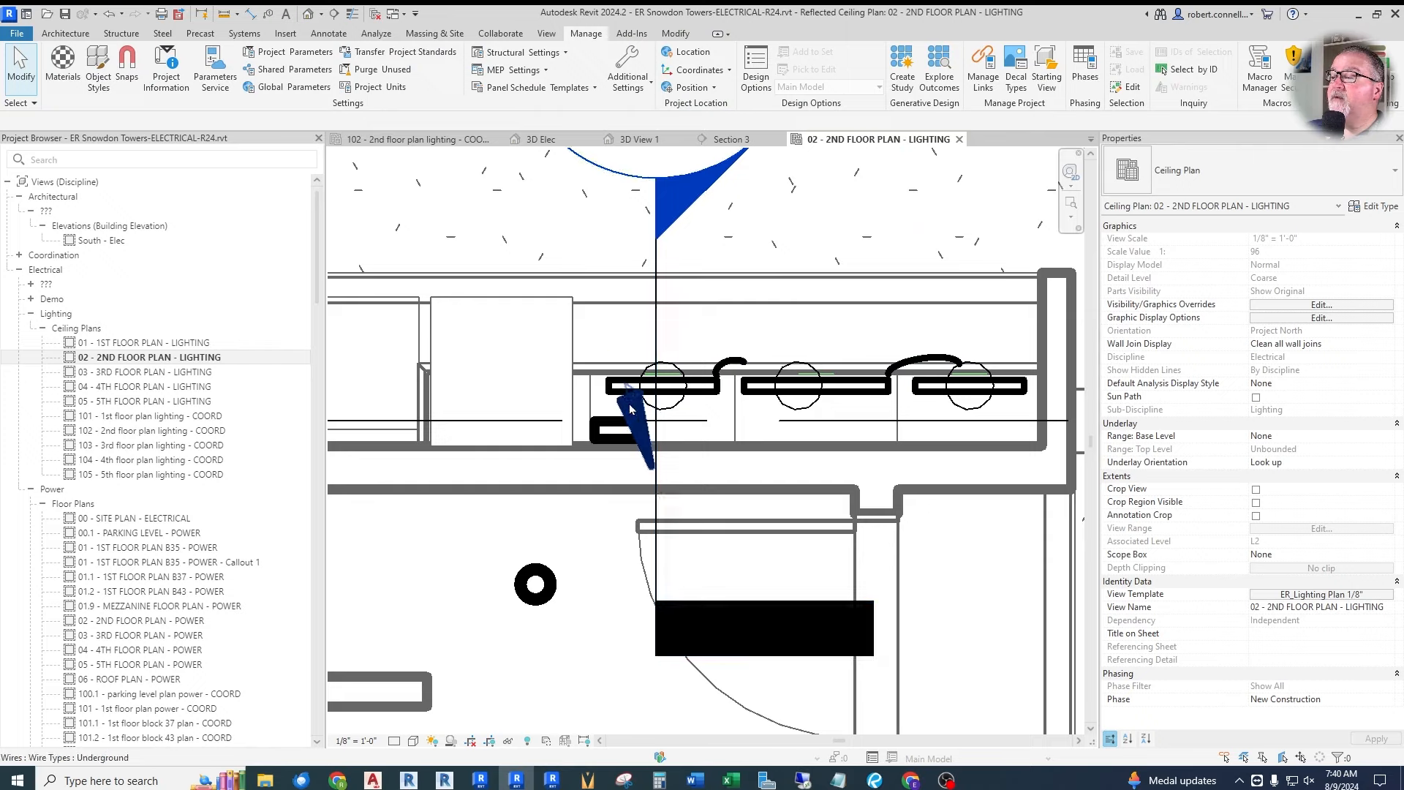
Reshape the home run wire so its arrow points up and away to the left of the first under-cabinet light.
click(629, 406)
drag(629, 401, 527, 333)
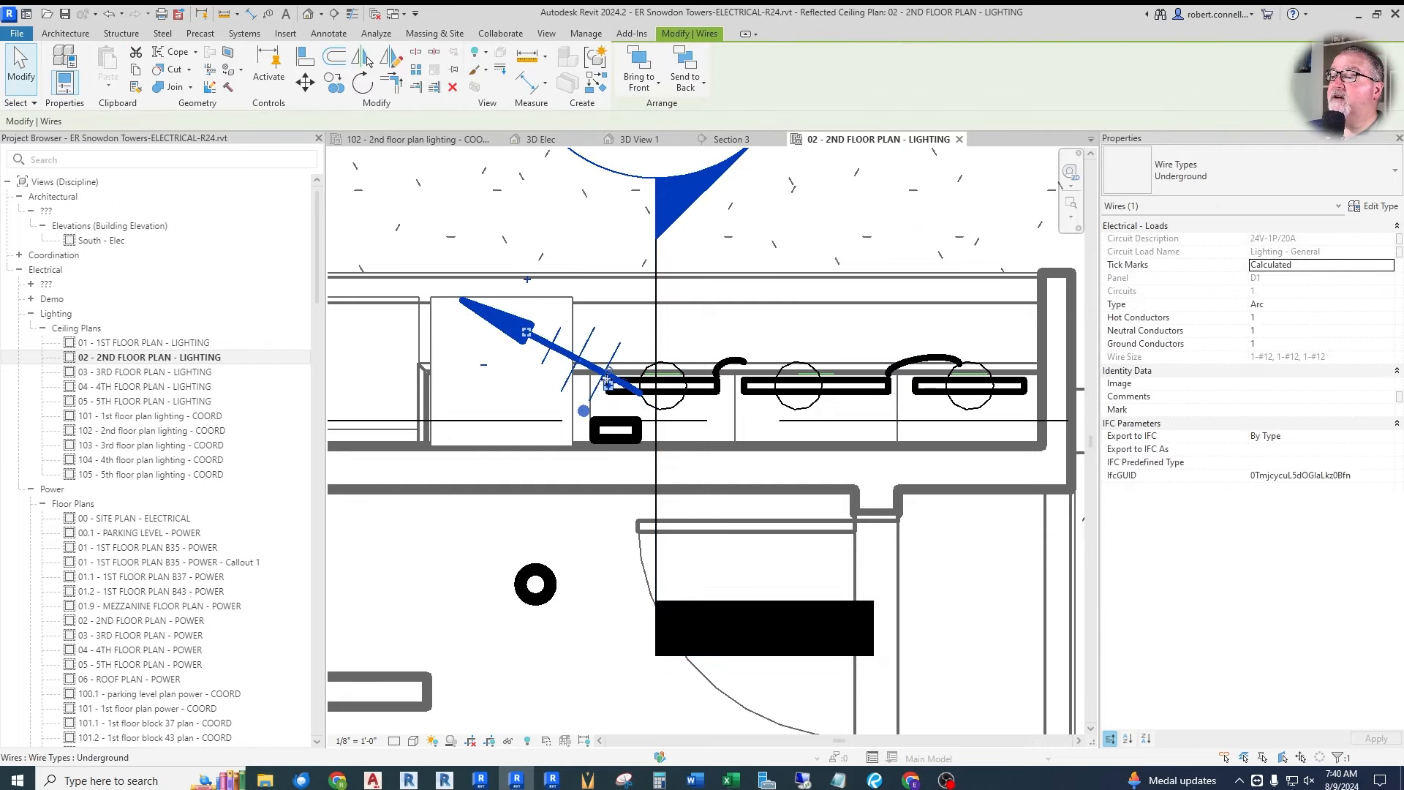
drag(583, 410, 638, 378)
key(Escape)
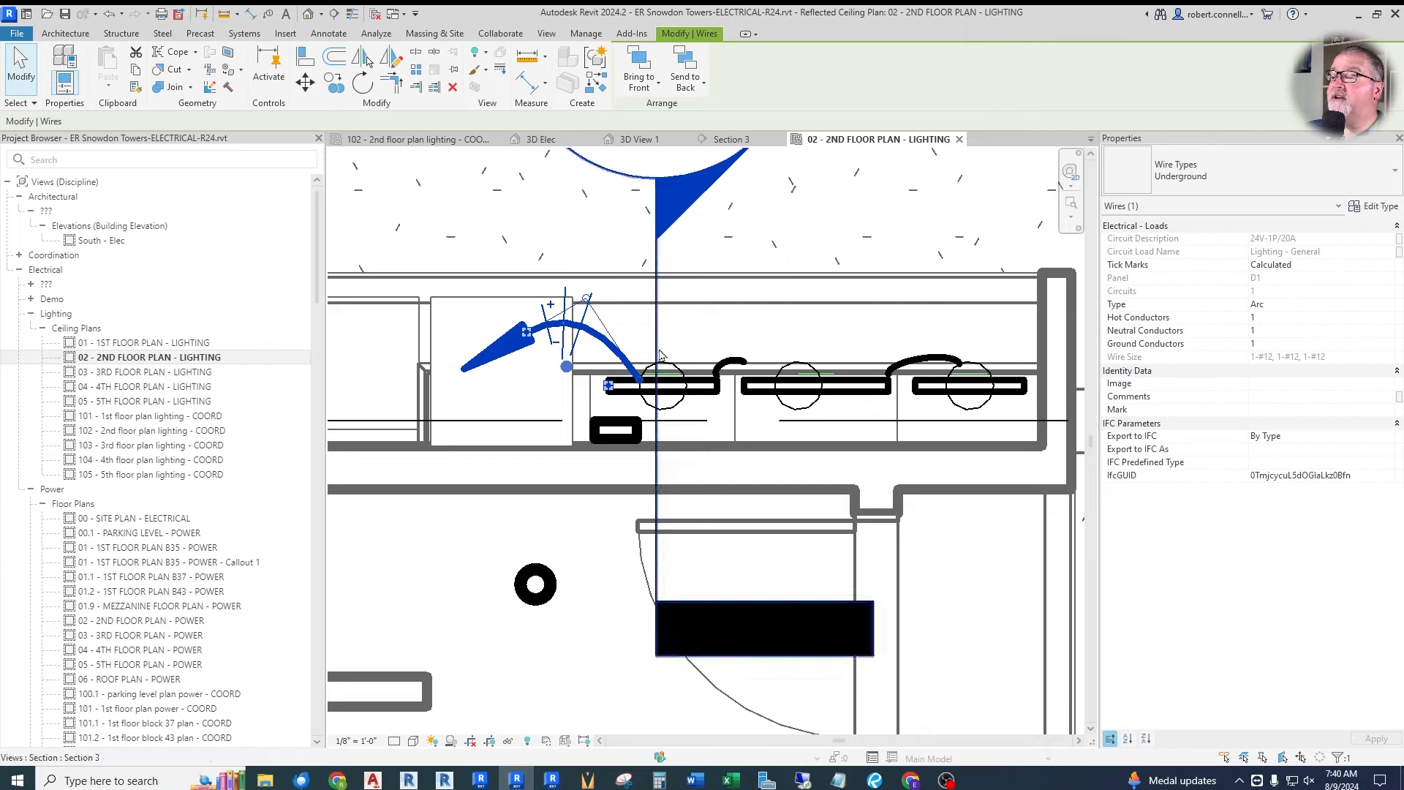
Adjust the ends and vertex of the wire between the first and second under-cabinet lights to form an even arc above them.
click(745, 365)
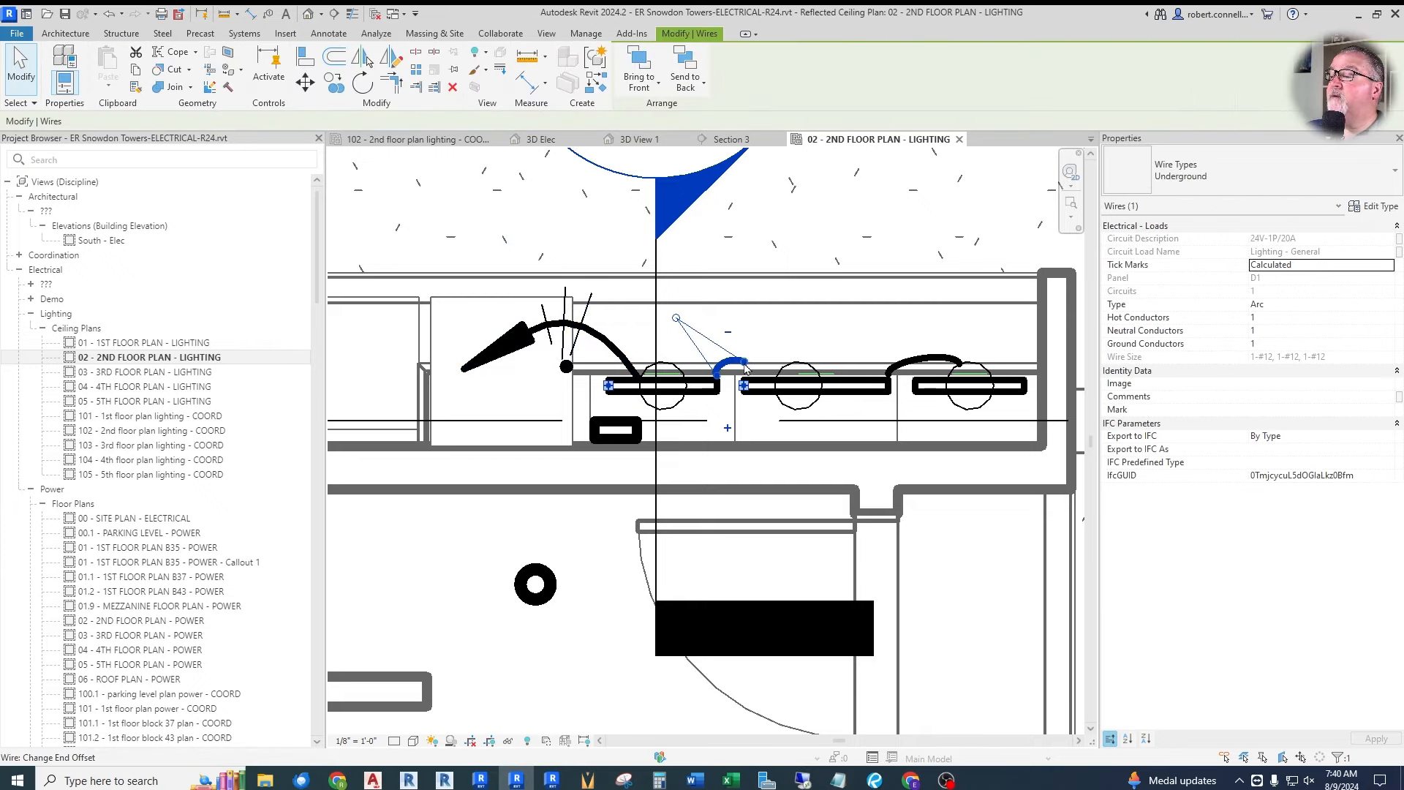
drag(745, 363, 775, 380)
drag(676, 319, 737, 316)
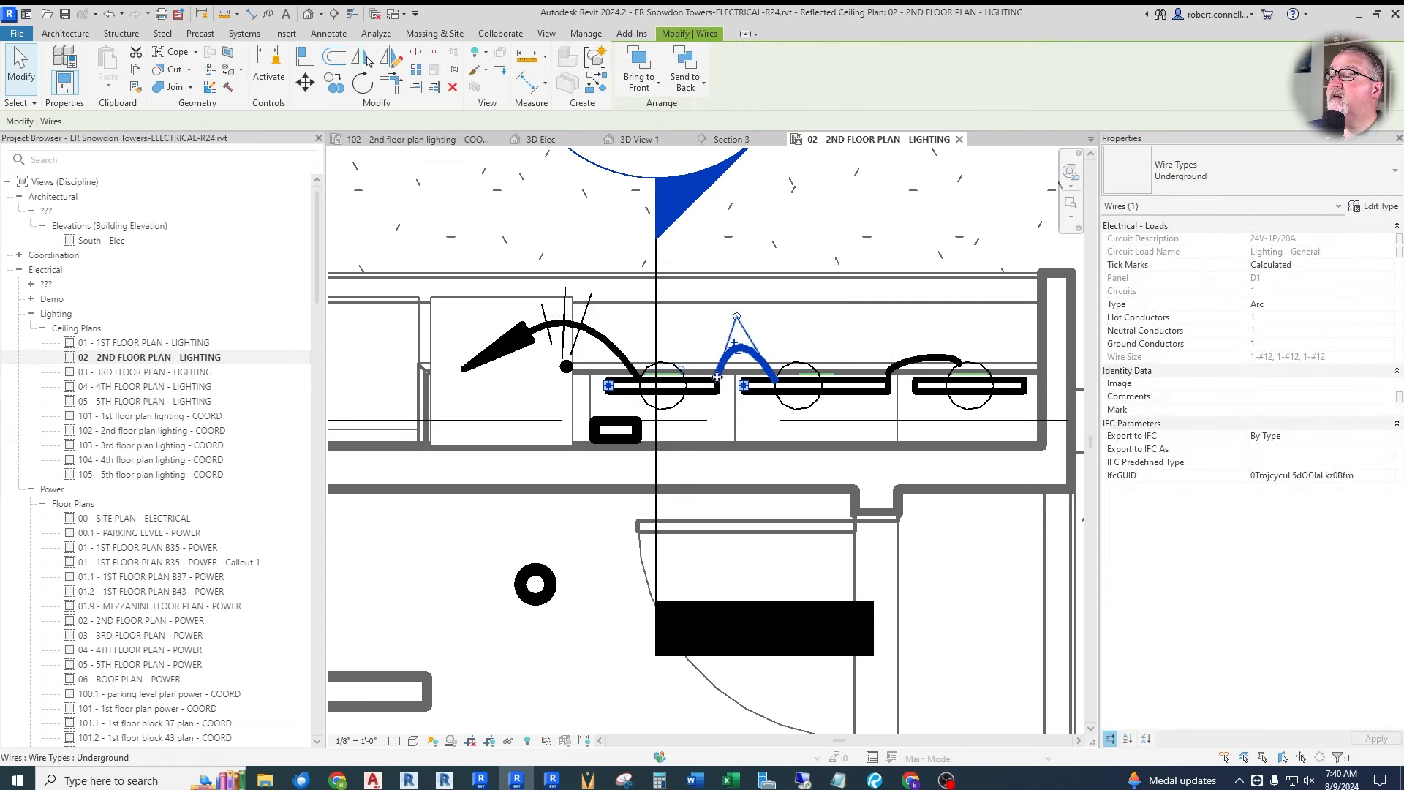
drag(716, 378, 681, 368)
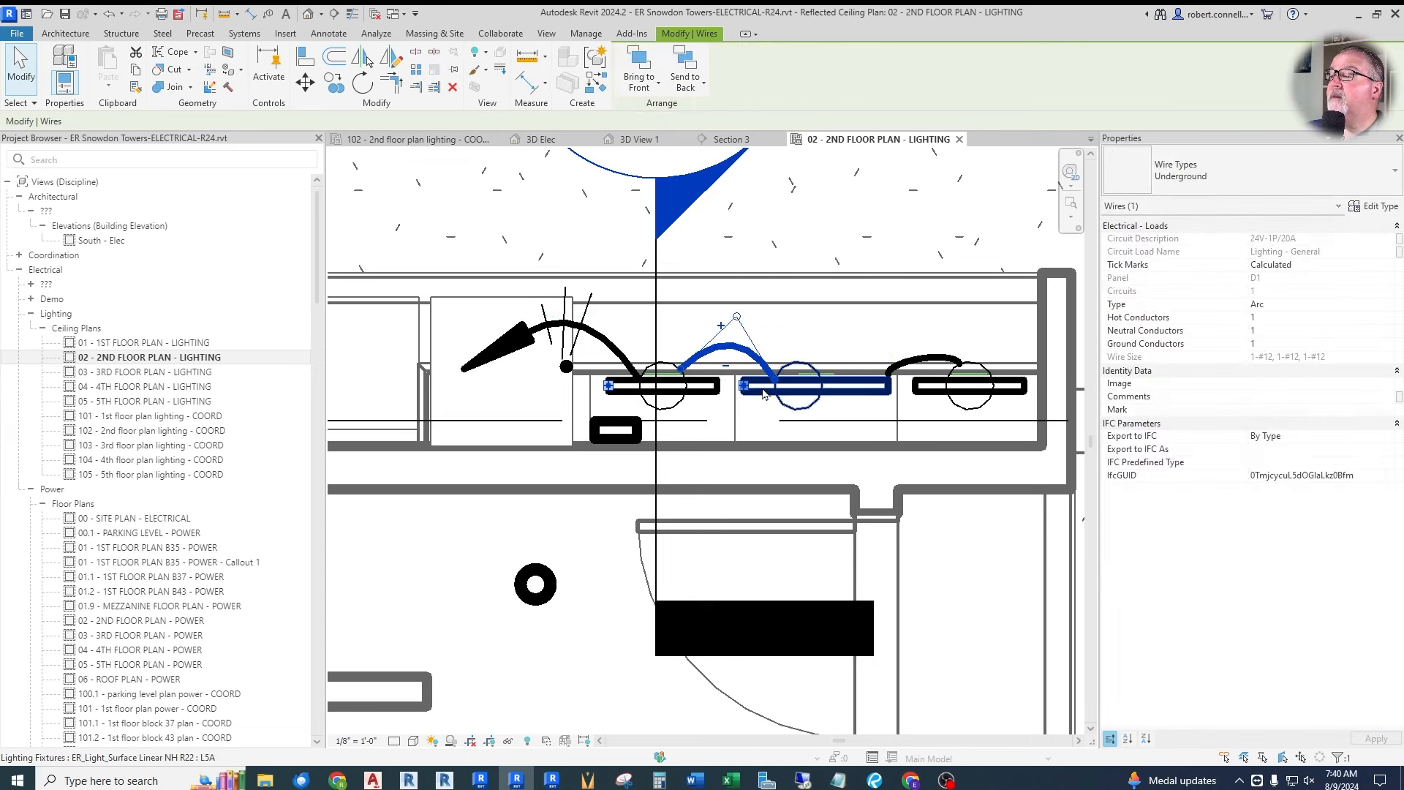
drag(776, 379, 781, 369)
Reshape the wire between the second and third under-cabinet lights by moving its left end and lowering its vertex into a matching arc.
click(893, 384)
drag(889, 376, 817, 373)
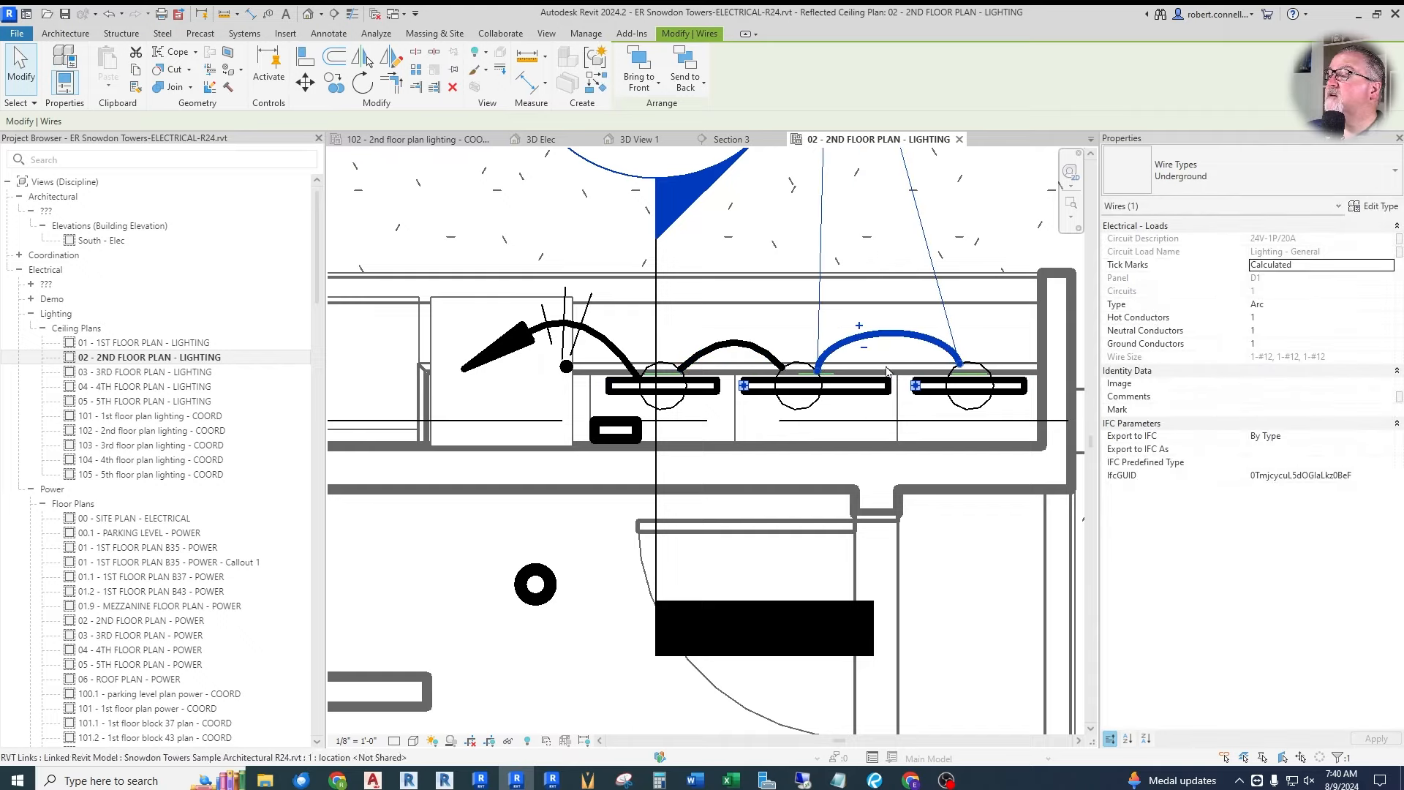
scroll(887, 371, down, 4)
drag(862, 259, 884, 442)
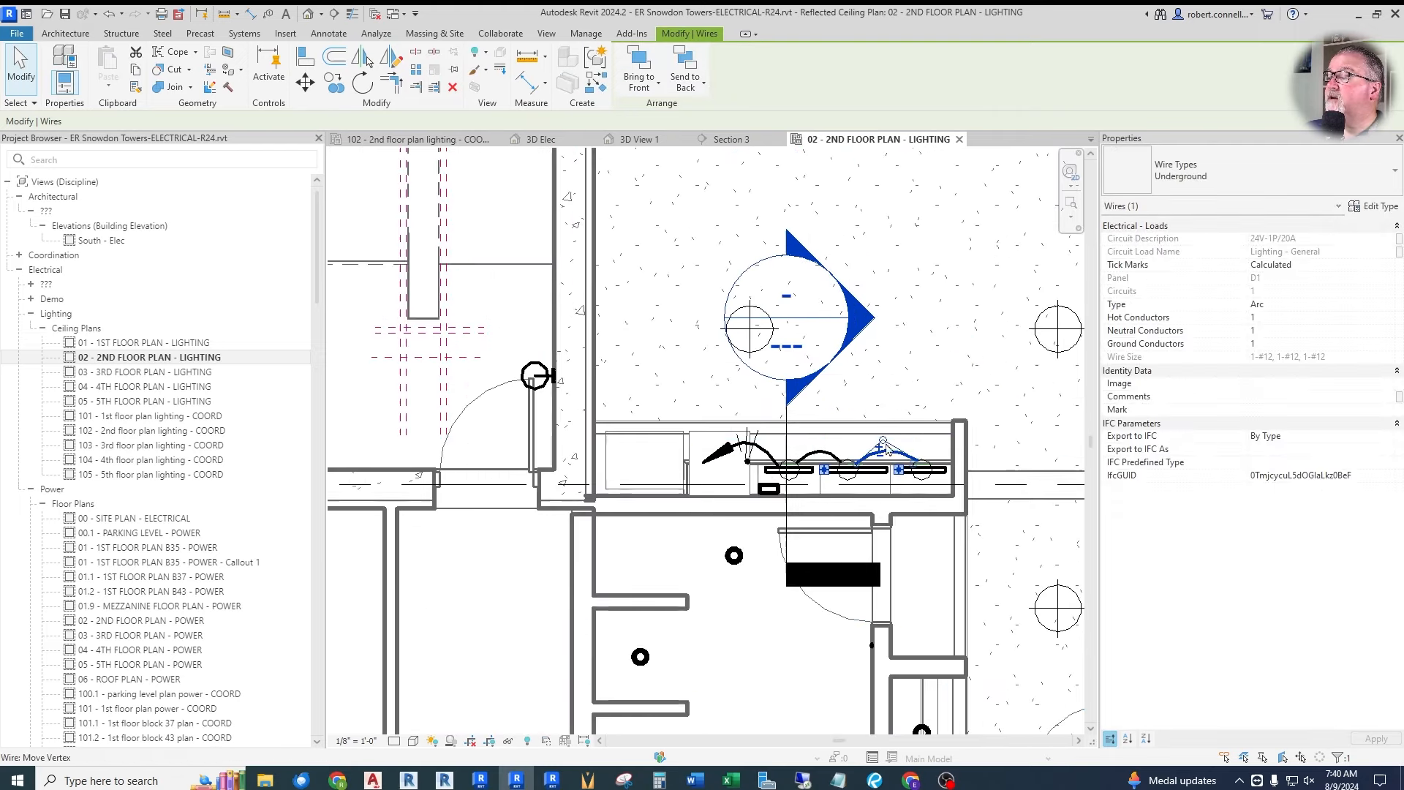
key(Escape)
key(Escape)
scroll(914, 483, up, 2)
scroll(828, 308, down, 2)
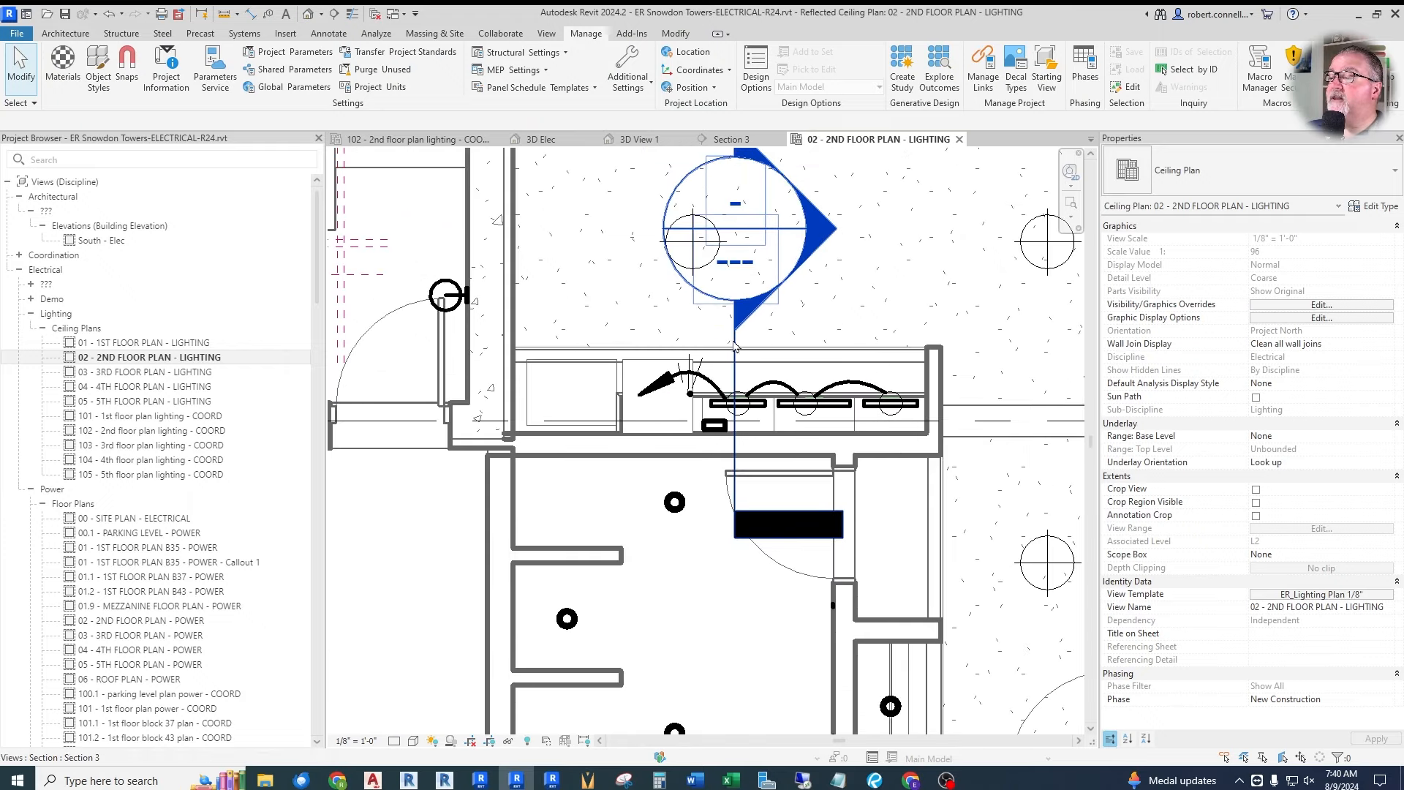
Tag LED driver D1 by category without a leader, placing the tag below and left of the driver.
click(269, 14)
click(195, 121)
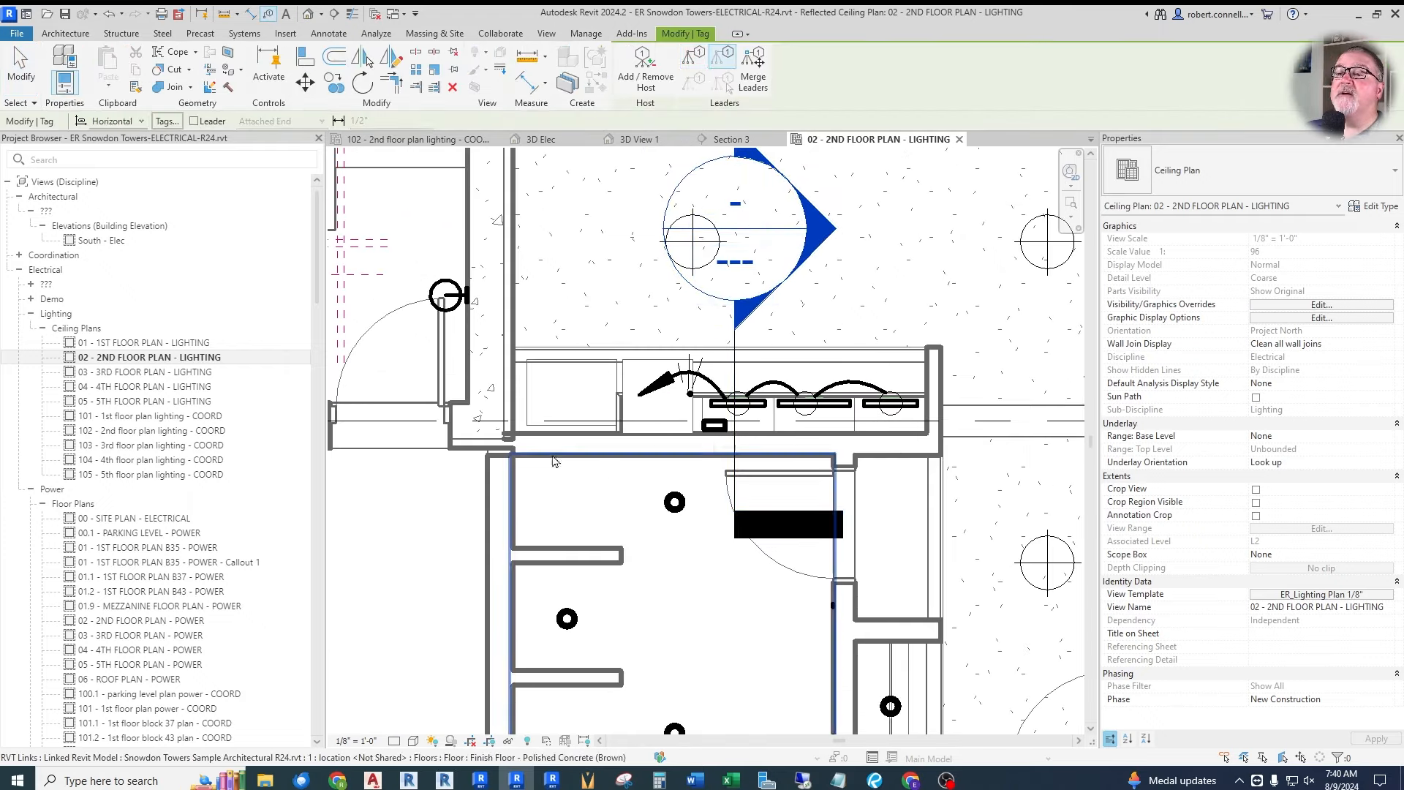
scroll(596, 497, up, 2)
drag(777, 418, 694, 447)
click(807, 395)
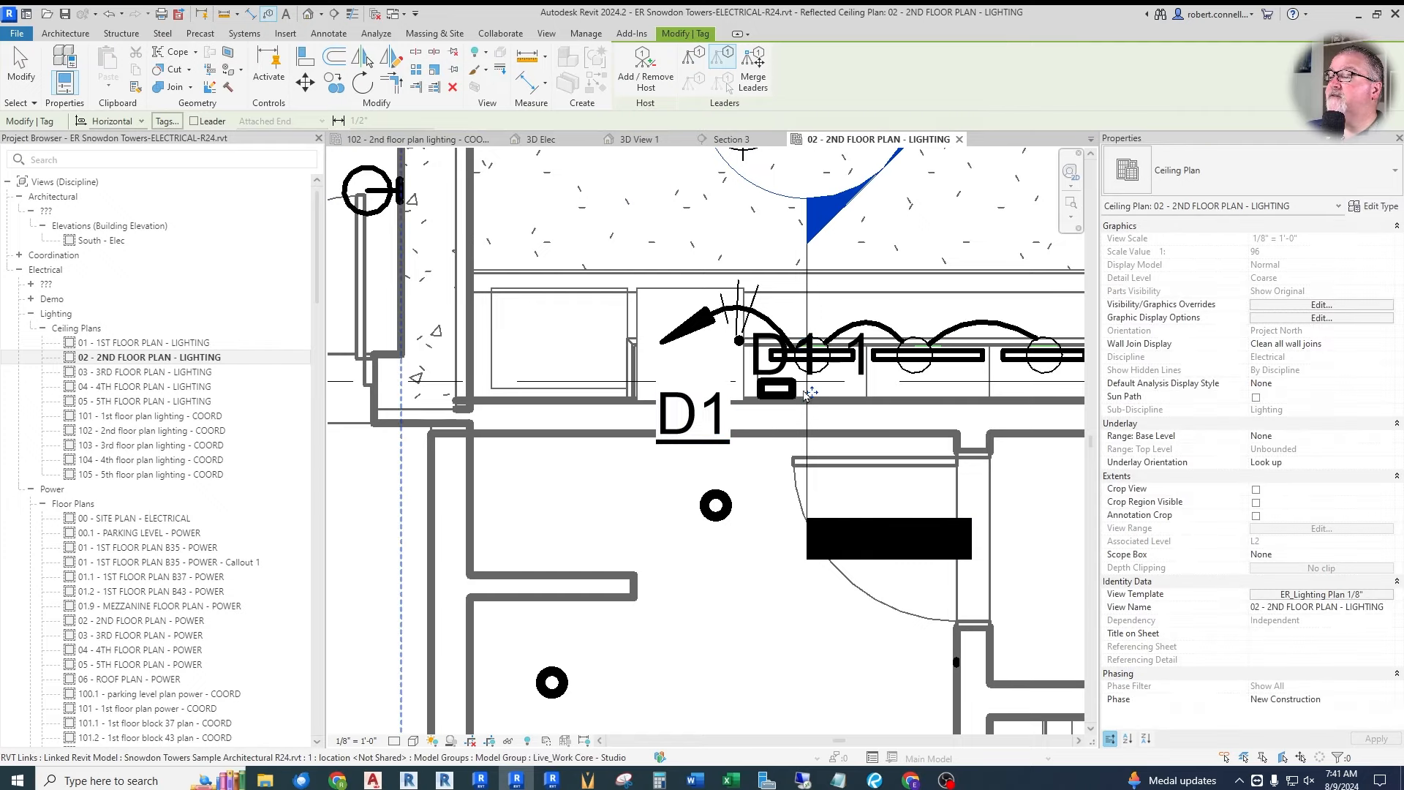
Tag the rightmost under-cabinet light, placing the tag above the fixture.
middle_drag(808, 394, 682, 396)
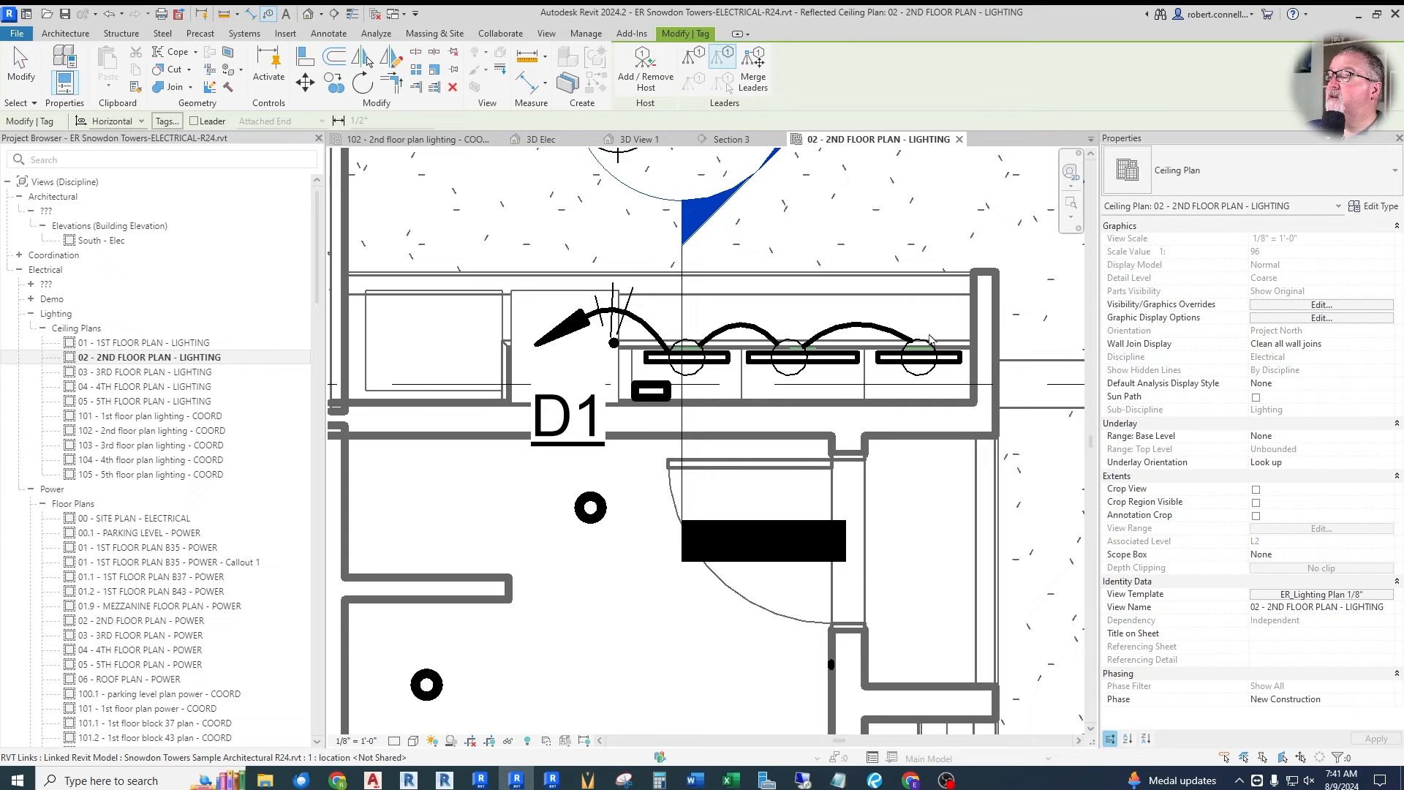
drag(919, 396, 892, 300)
key(Escape)
Change the rightmost light's tag to ER_Tag_Lighting Fixture Type Tag : Standard and move it closer to the fixture.
click(889, 269)
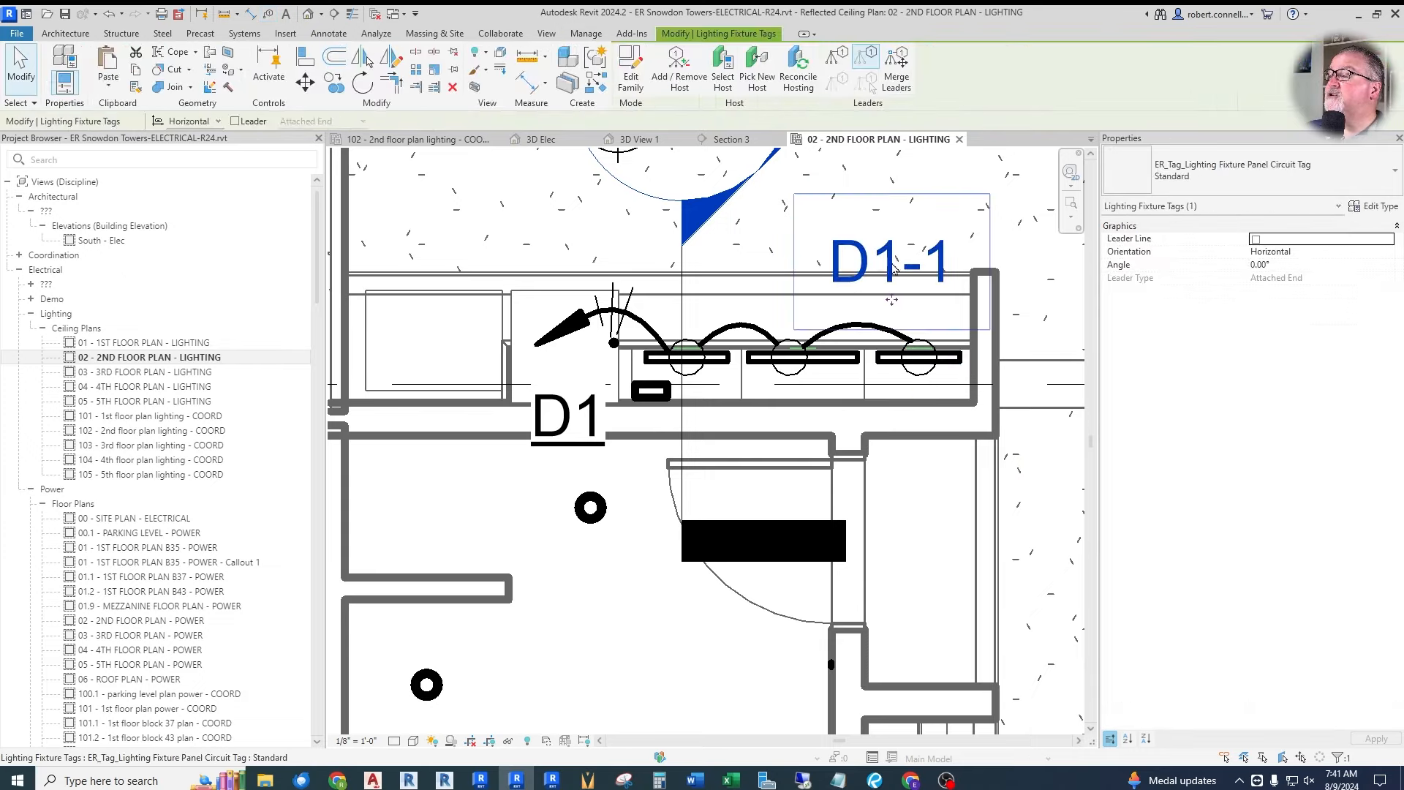
click(1256, 170)
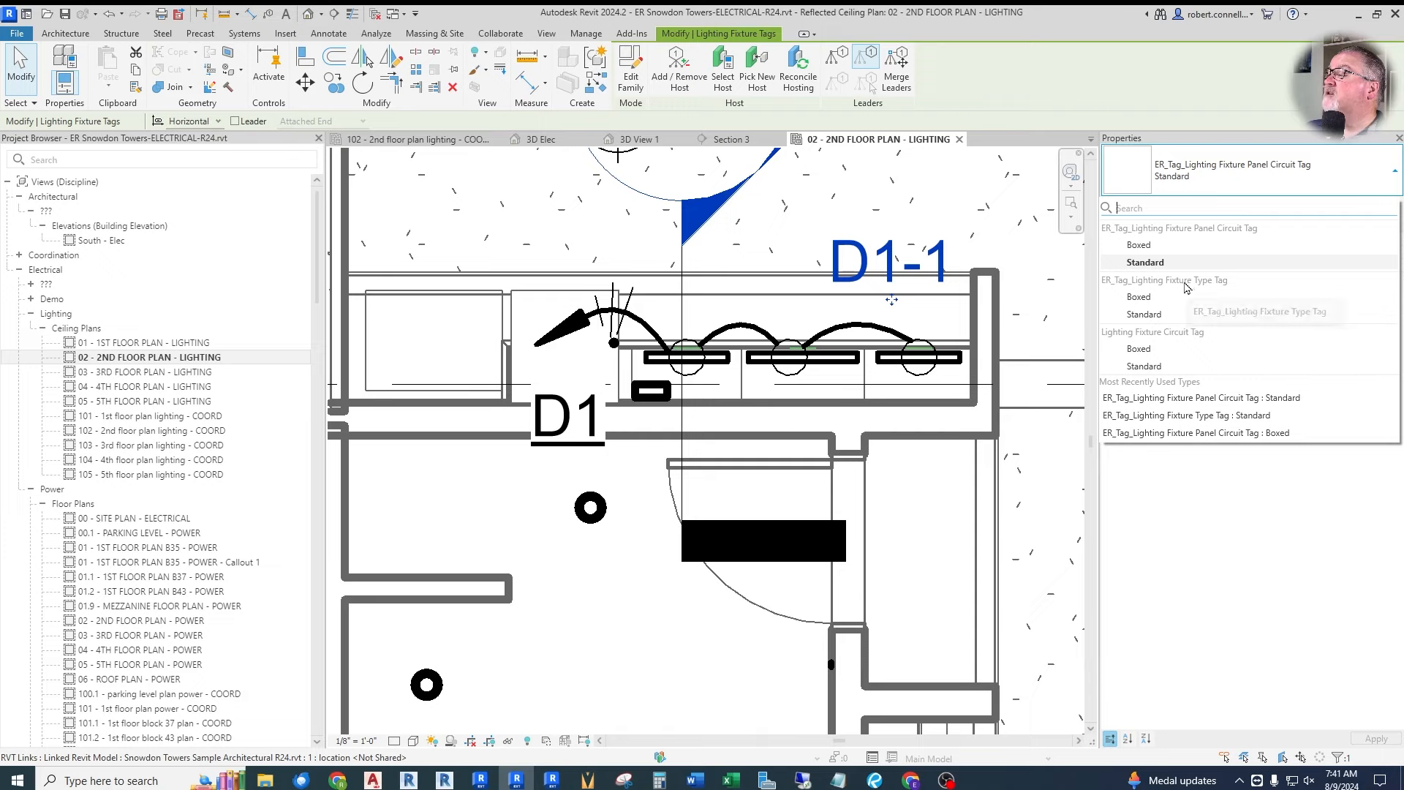
click(1144, 314)
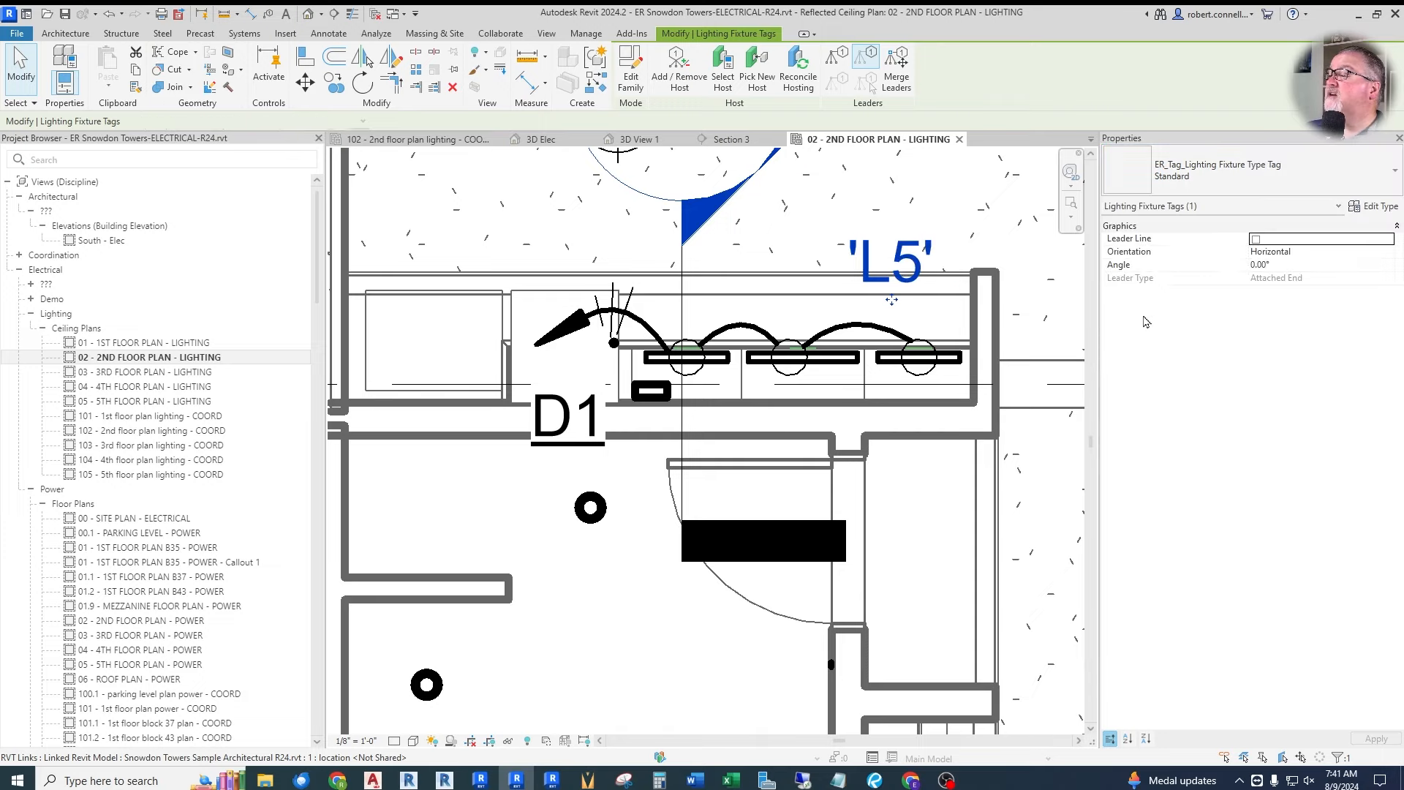
key(Escape)
drag(907, 262, 936, 291)
key(Escape)
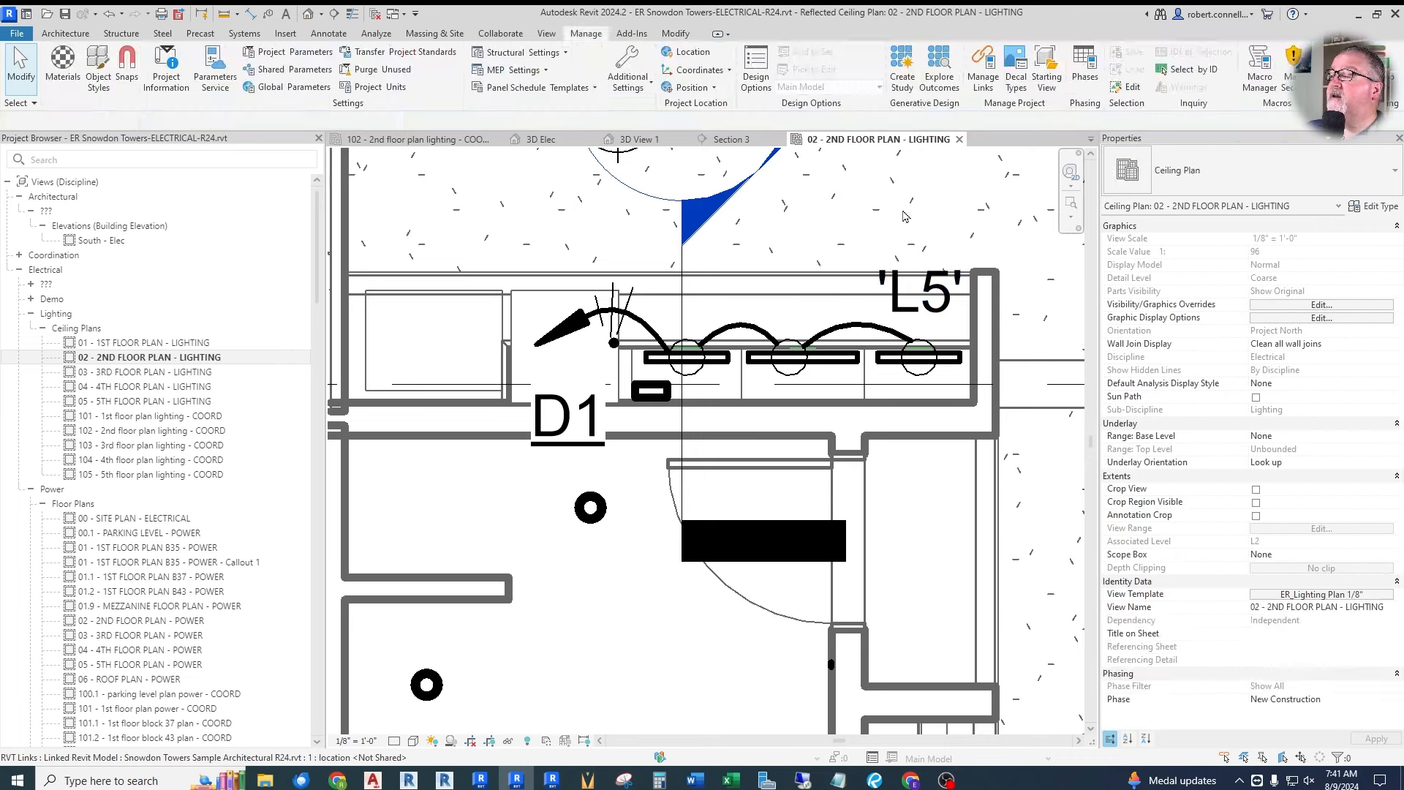
Tag the middle and leftmost under-cabinet lights with the same fixture type tag as the rightmost one, placing each tag above its fixture.
right_click(942, 293)
click(973, 411)
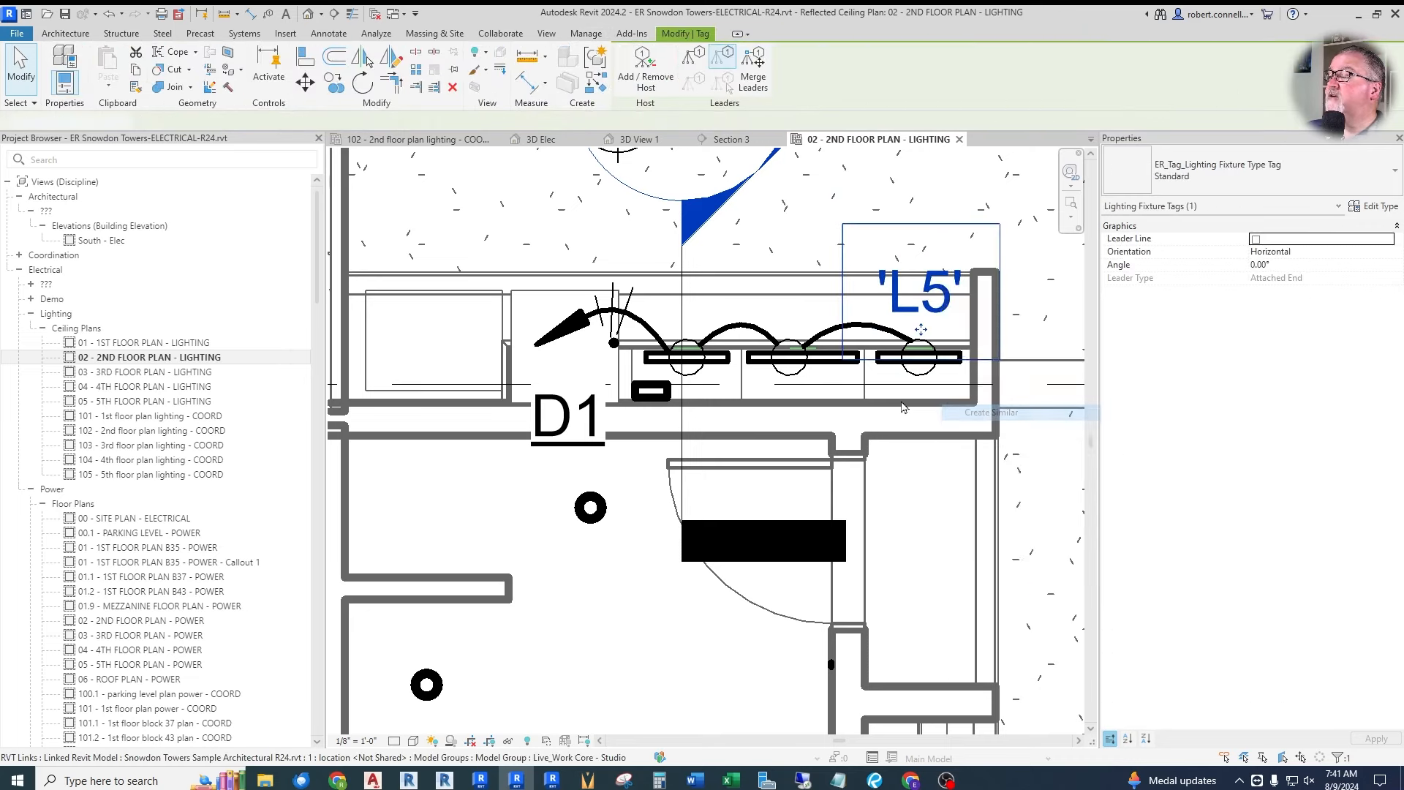
click(811, 375)
drag(803, 394, 798, 324)
click(706, 371)
drag(688, 394, 677, 323)
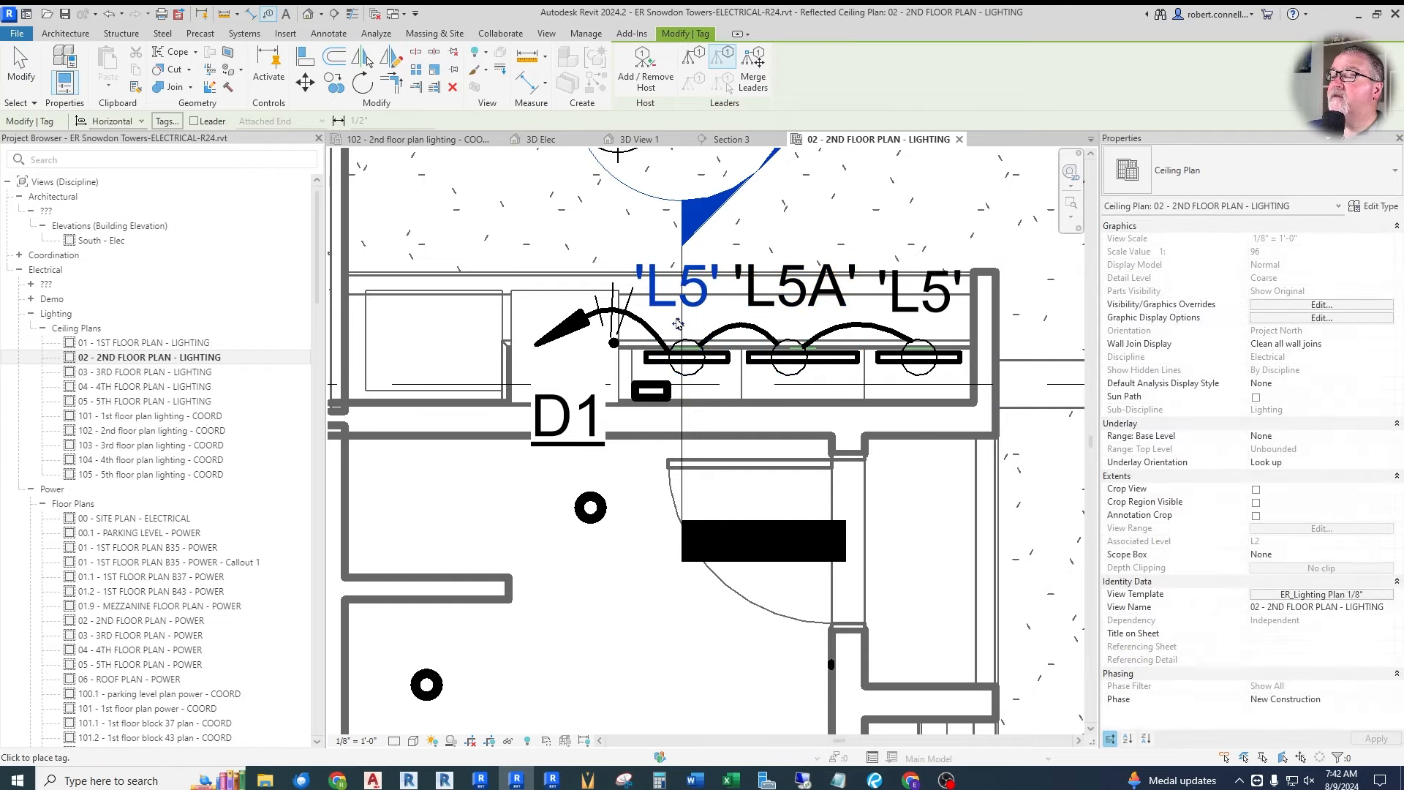
key(Escape)
key(Escape)
Set the middle under-cabinet light's elevation from level to 5'.
scroll(677, 323, down, 1)
scroll(801, 366, down, 2)
scroll(761, 333, up, 2)
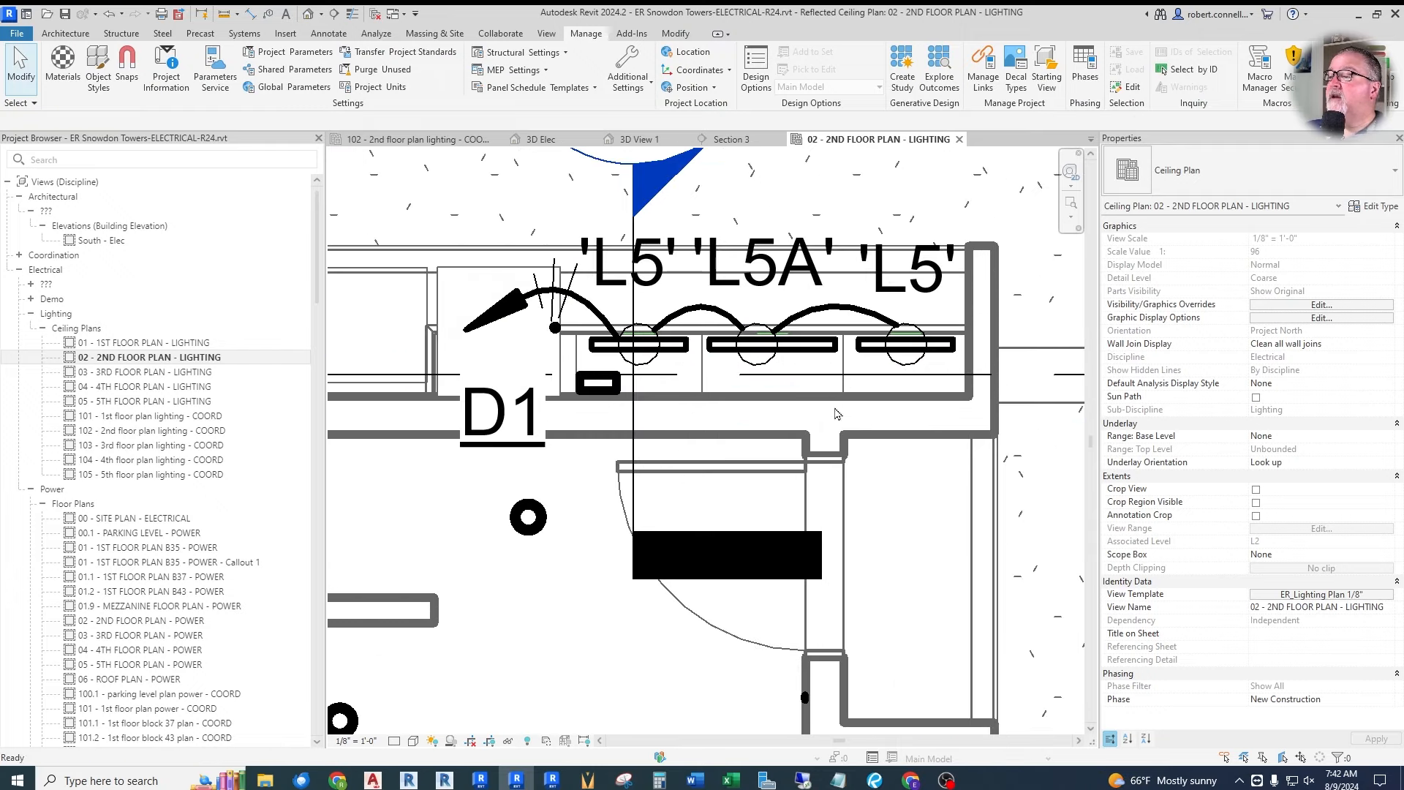
click(790, 344)
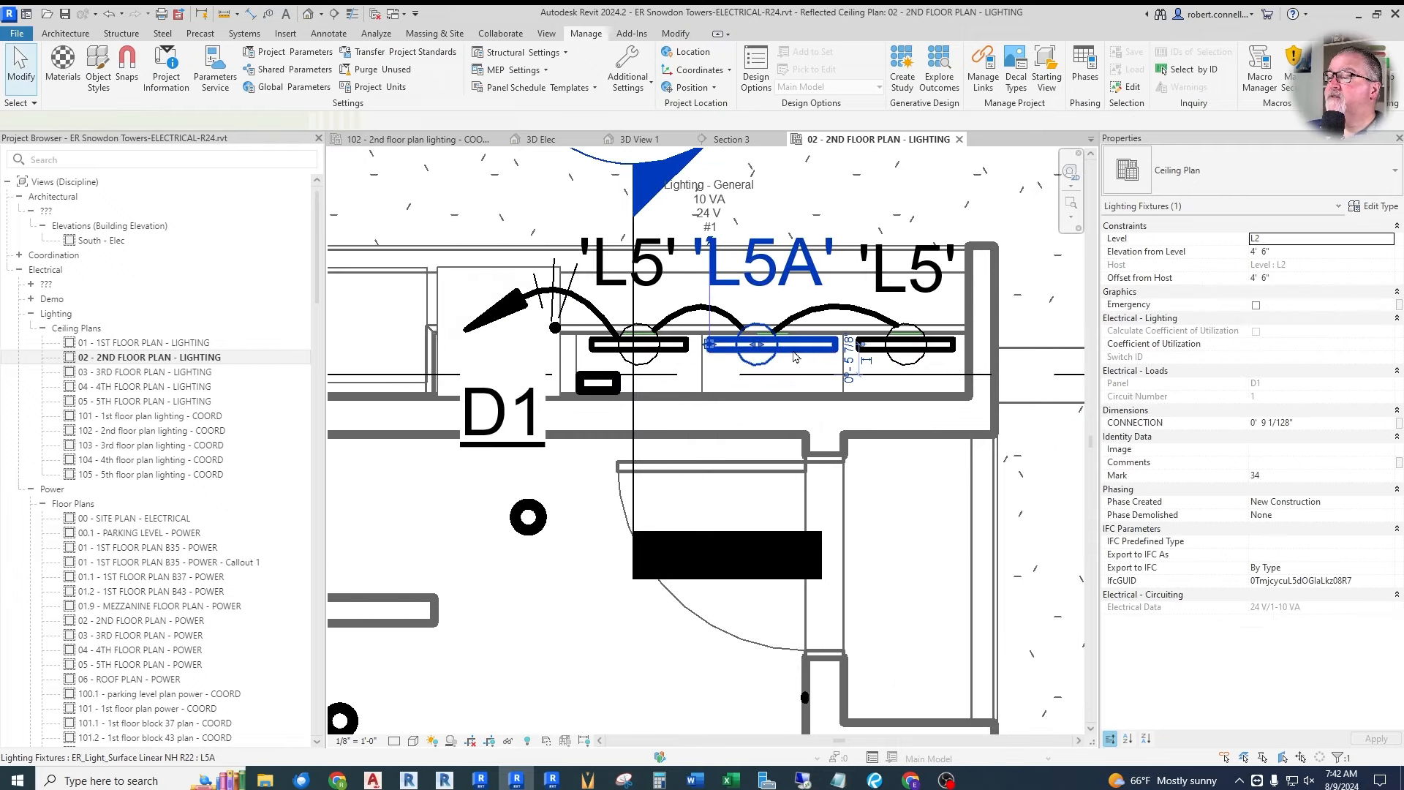
click(1302, 252)
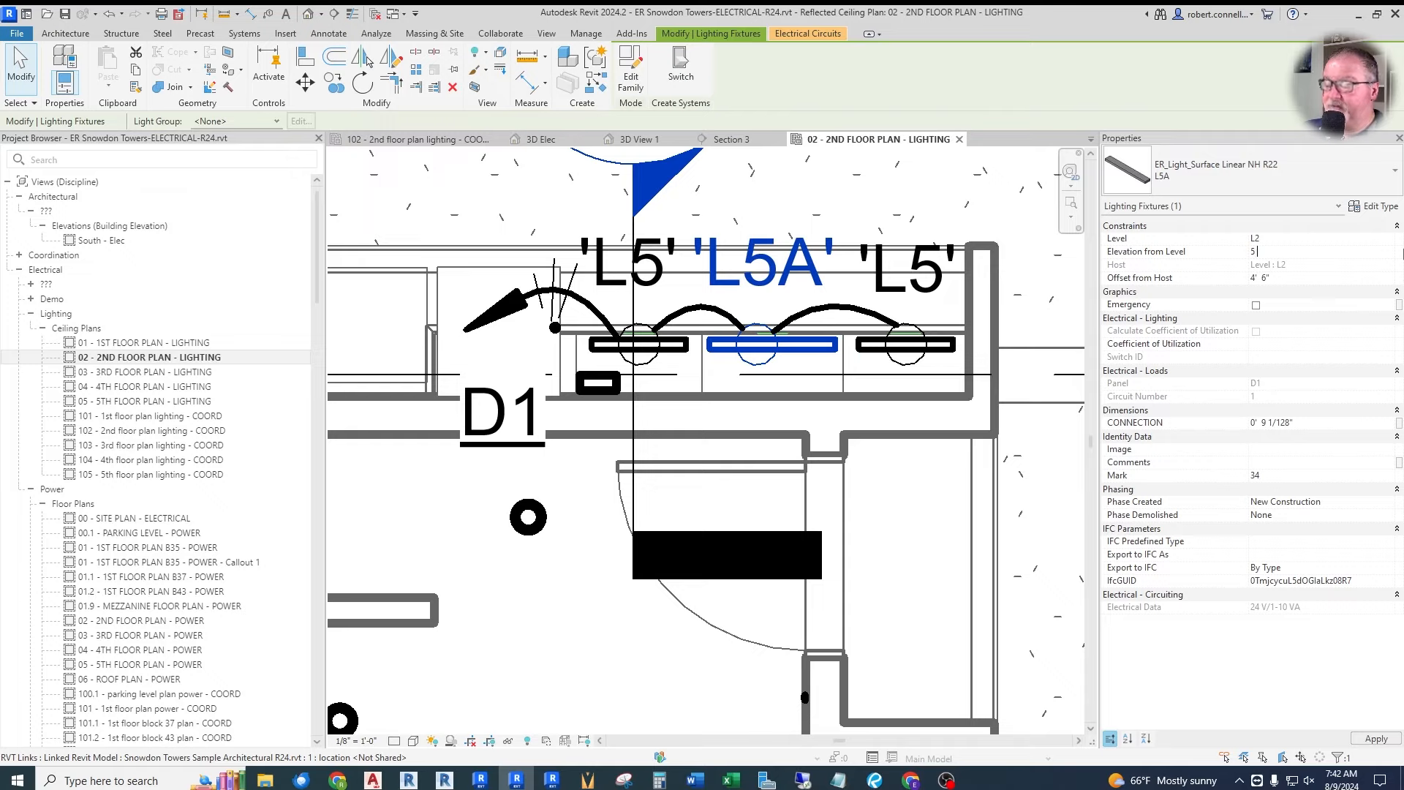
click(1375, 739)
key(Escape)
Check the middle light's height under the cabinets in 3D View 1, and return to the 02 - 2ND FLOOR PLAN - LIGHTING view.
scroll(775, 439, down, 3)
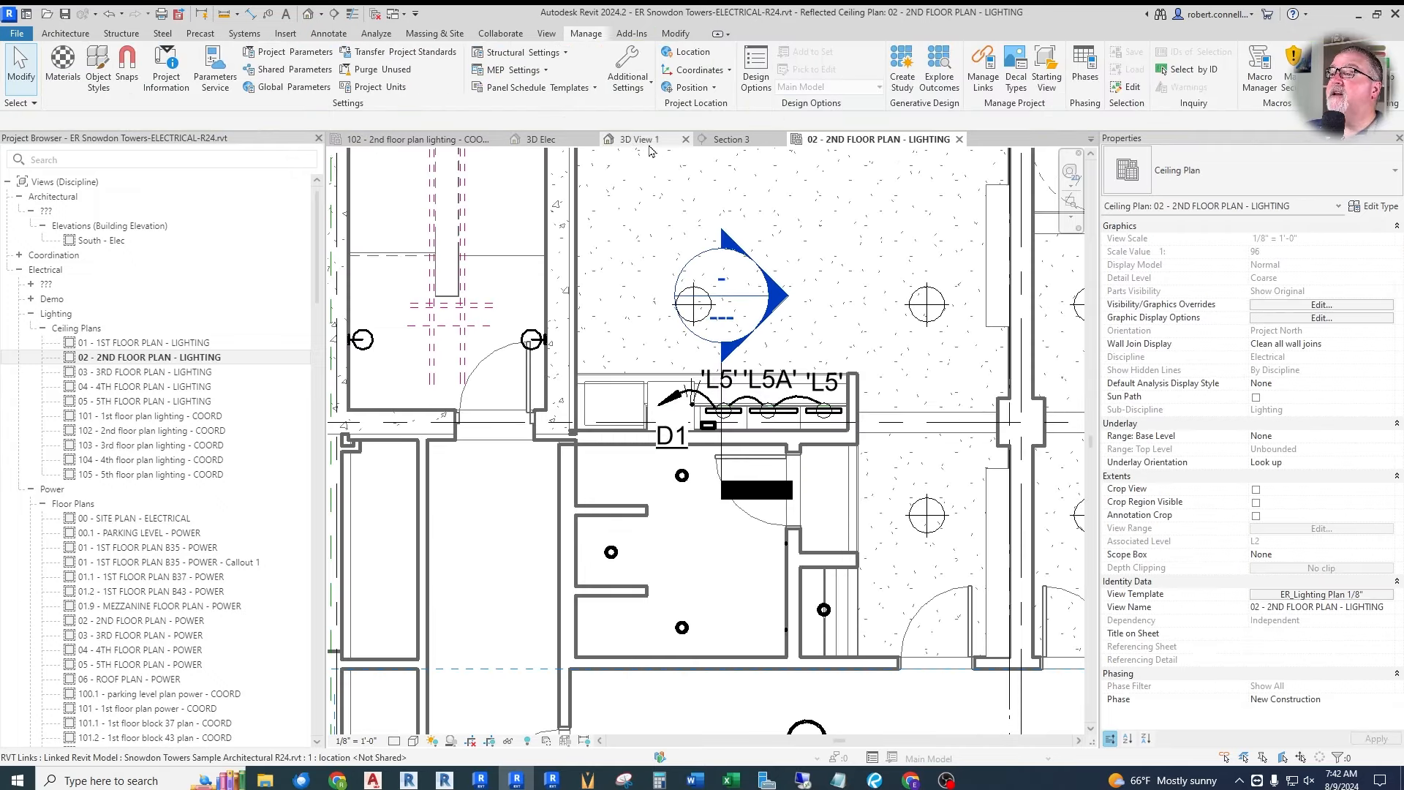
click(638, 139)
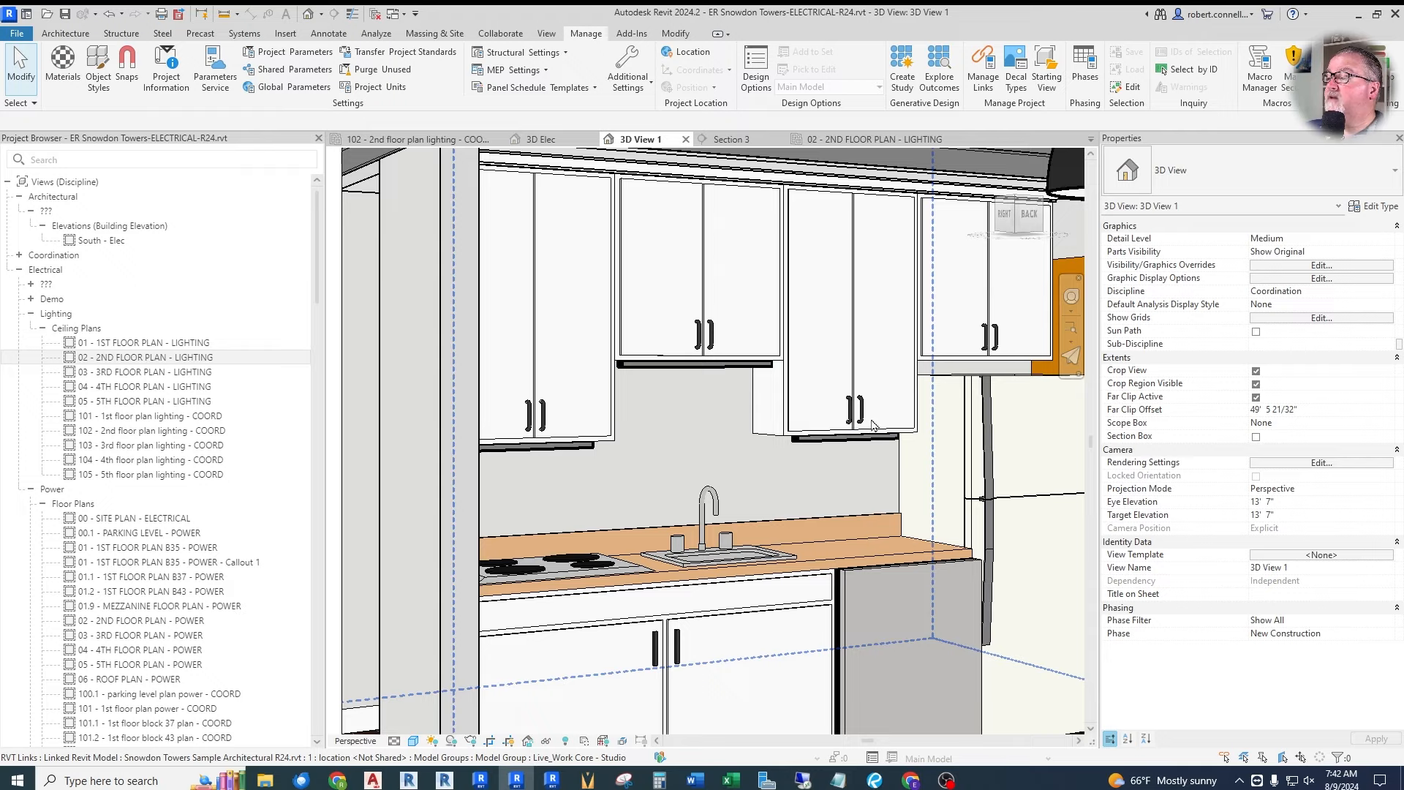
scroll(870, 413, down, 2)
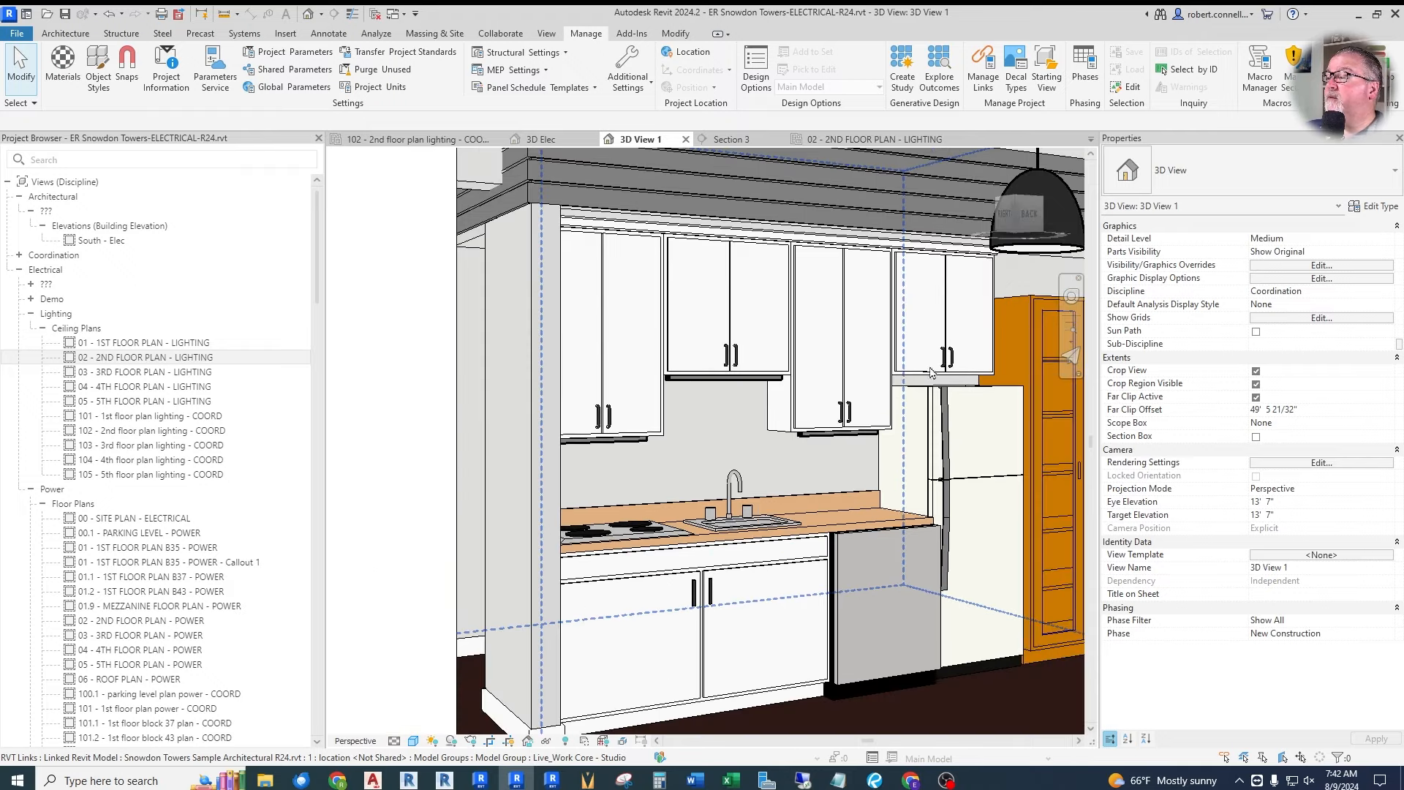
scroll(973, 371, up, 2)
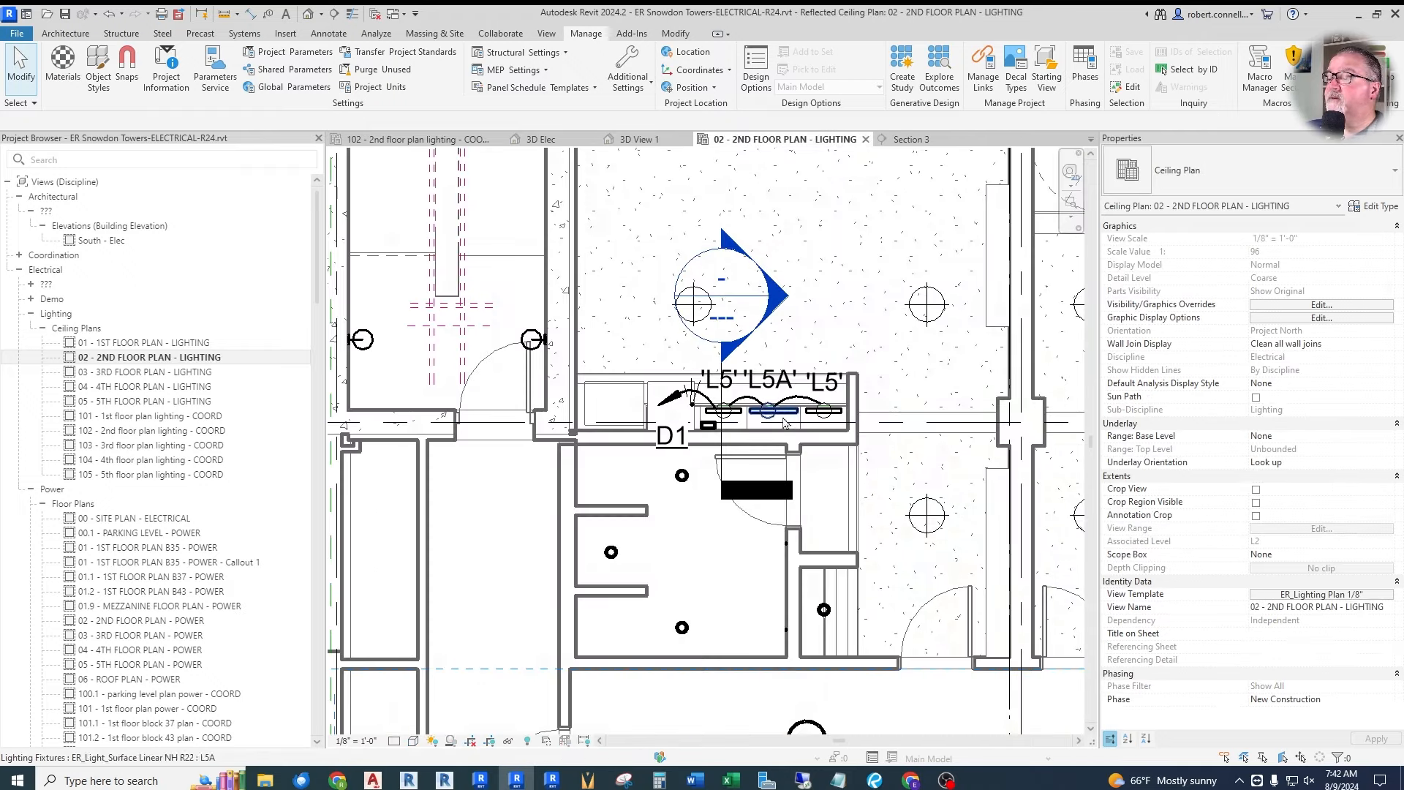
scroll(754, 424, up, 2)
scroll(702, 412, down, 2)
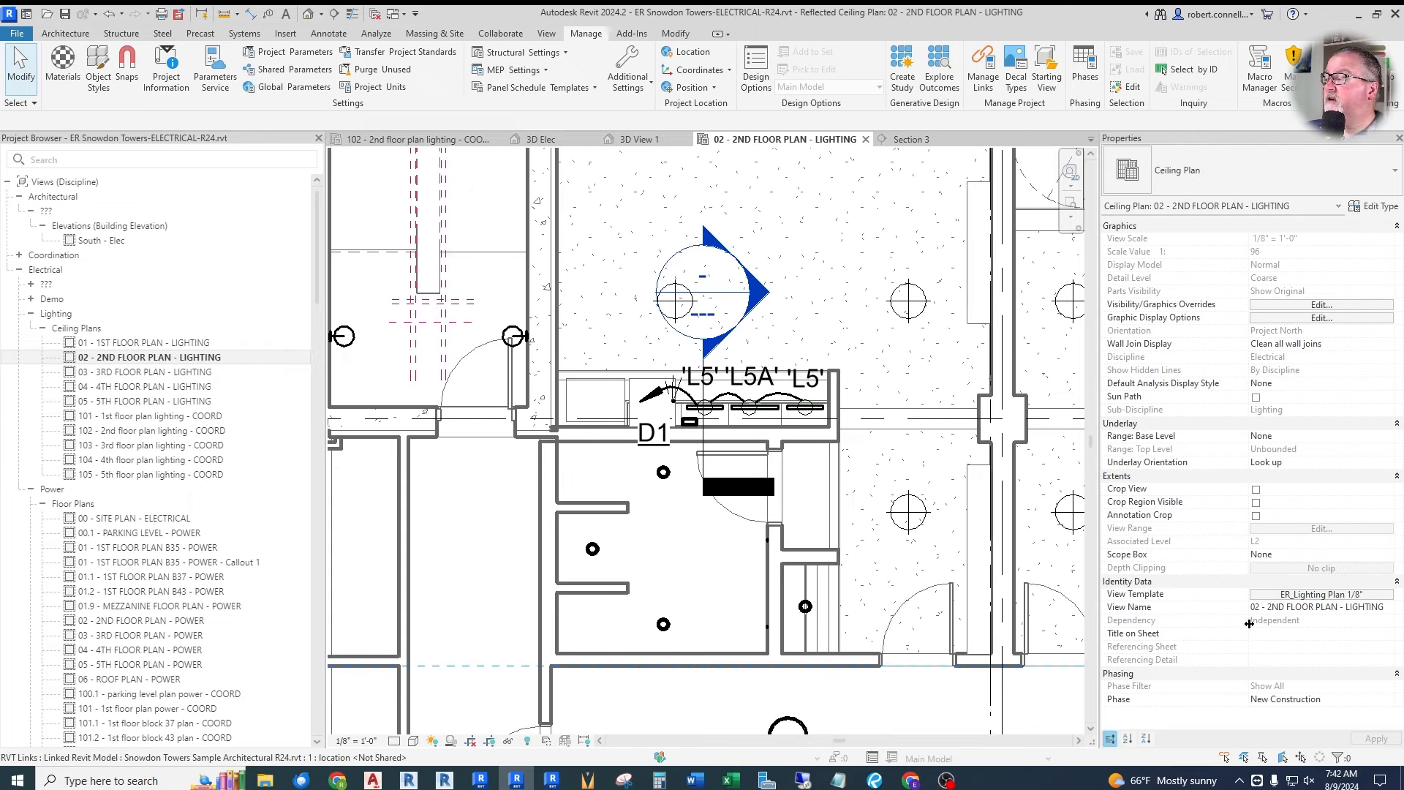